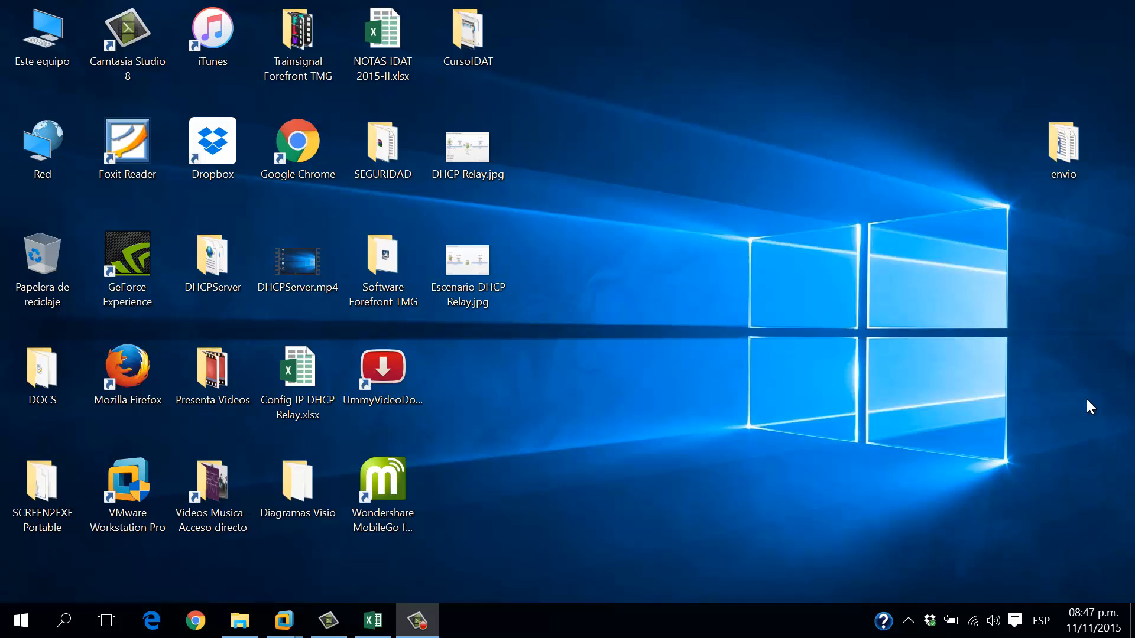
Open the DHCP Relay.jpg diagram in Photos and move its window up and to the left
double_click(464, 140)
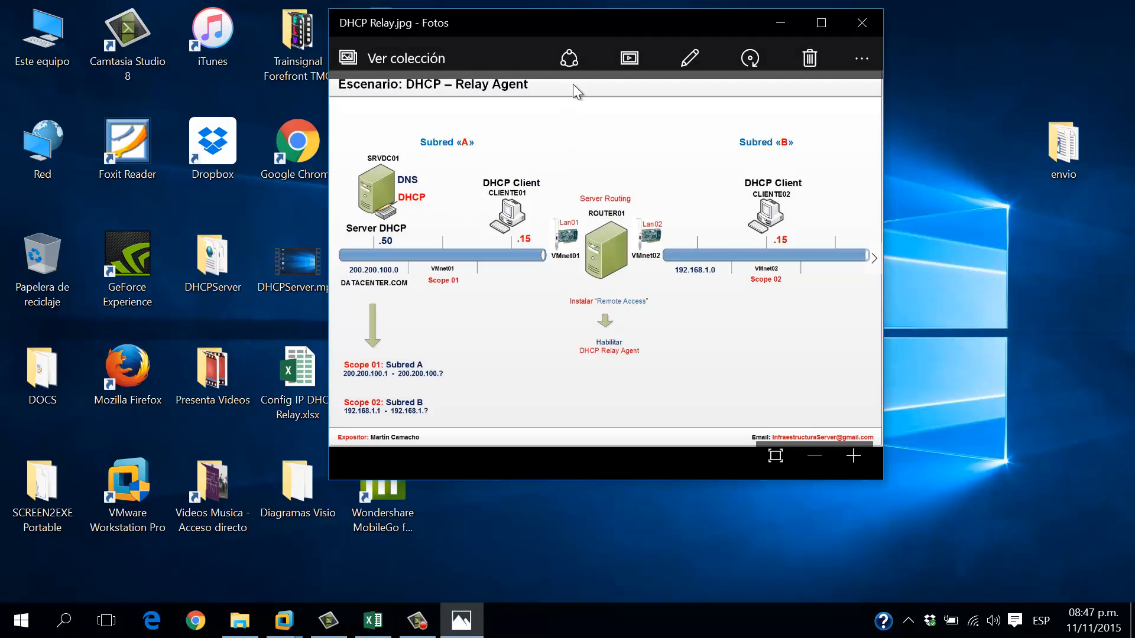
drag(586, 20, 445, 43)
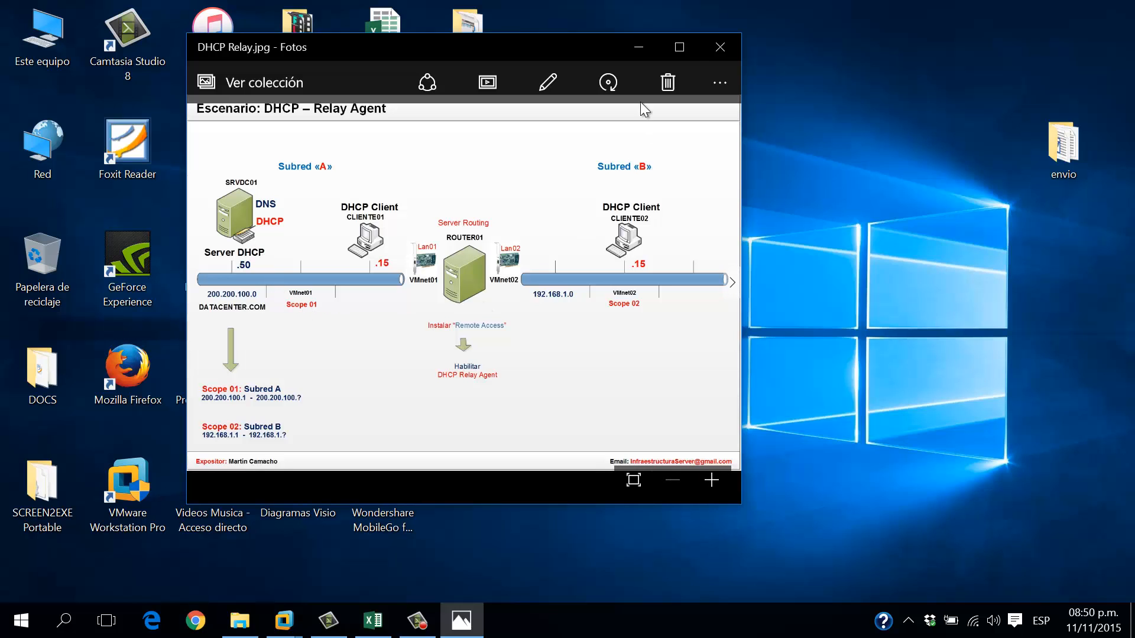
Minimize the DHCP Relay diagram, view Escenario DHCP Relay.jpg, then minimize that window too
click(638, 47)
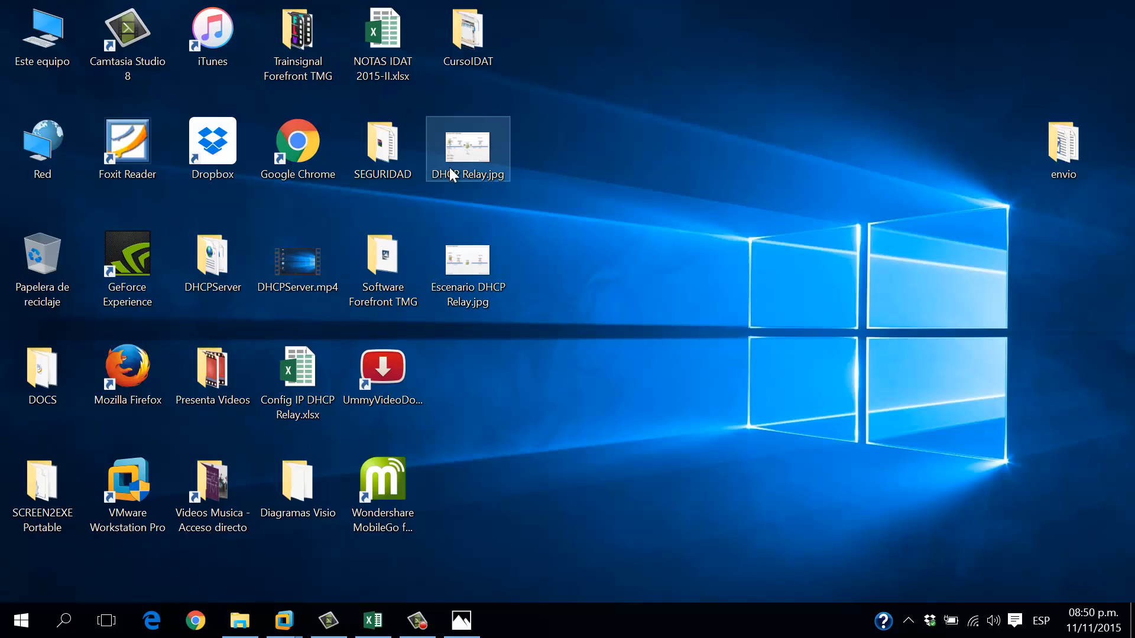
double_click(468, 258)
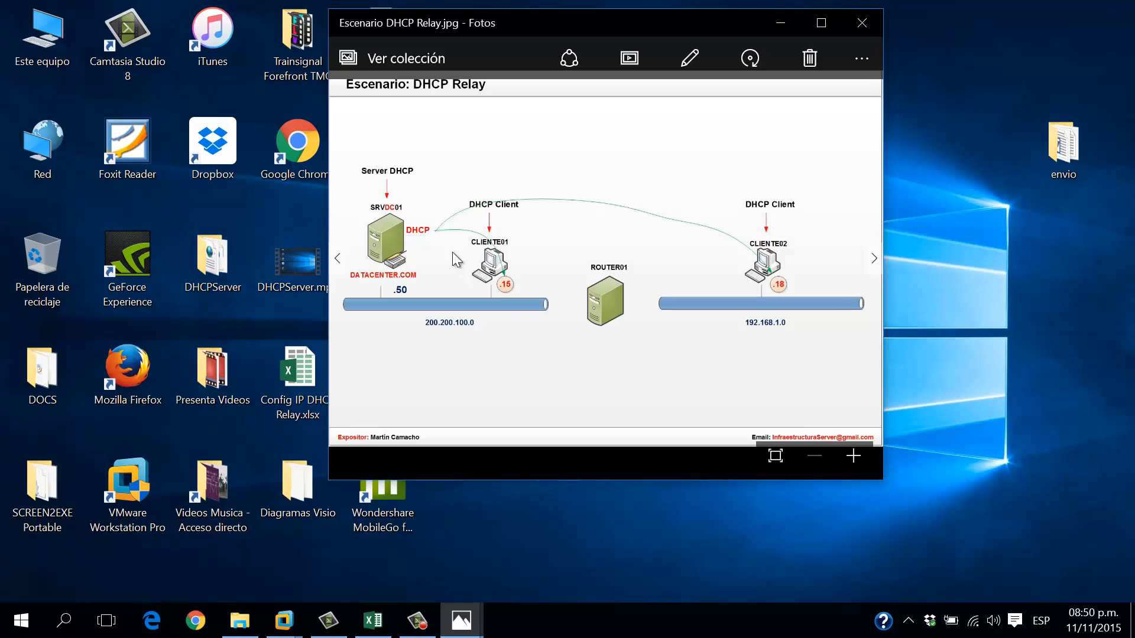
click(781, 21)
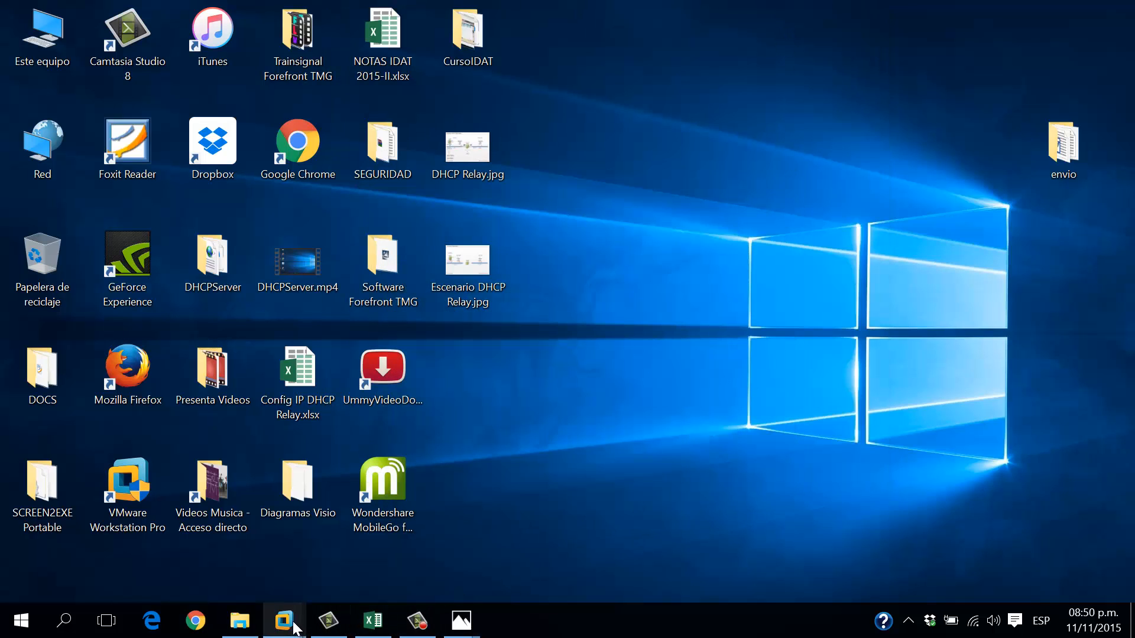
In VMware, change the SERVER01 machine's name to ROUTER01 under Settings > Options > General
mouse_move(284, 621)
click(269, 456)
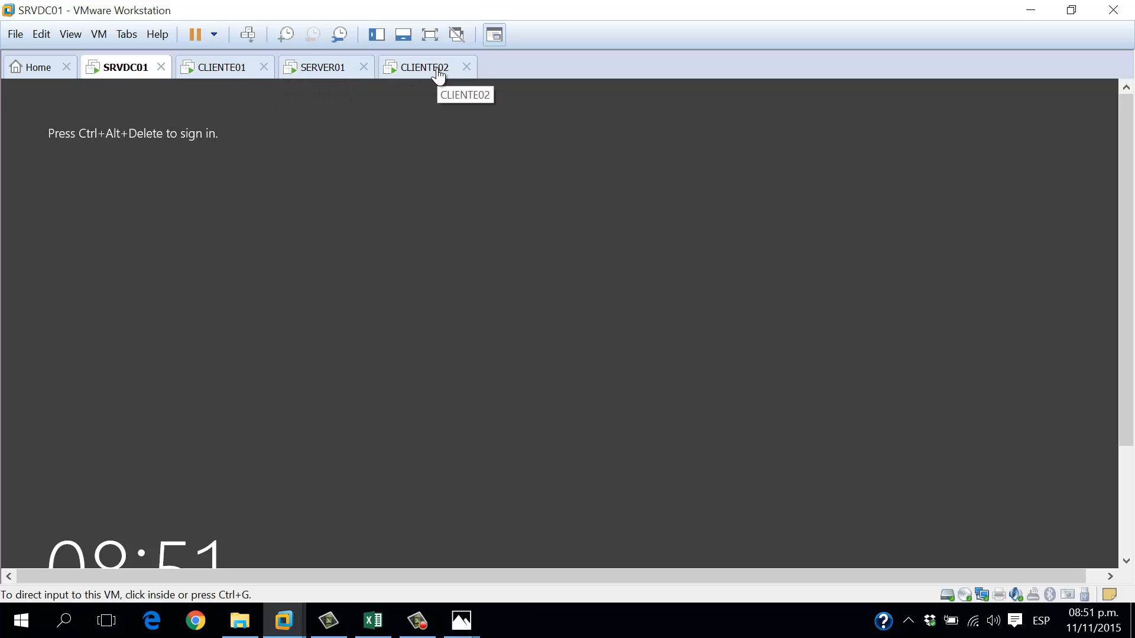
right_click(326, 65)
click(393, 275)
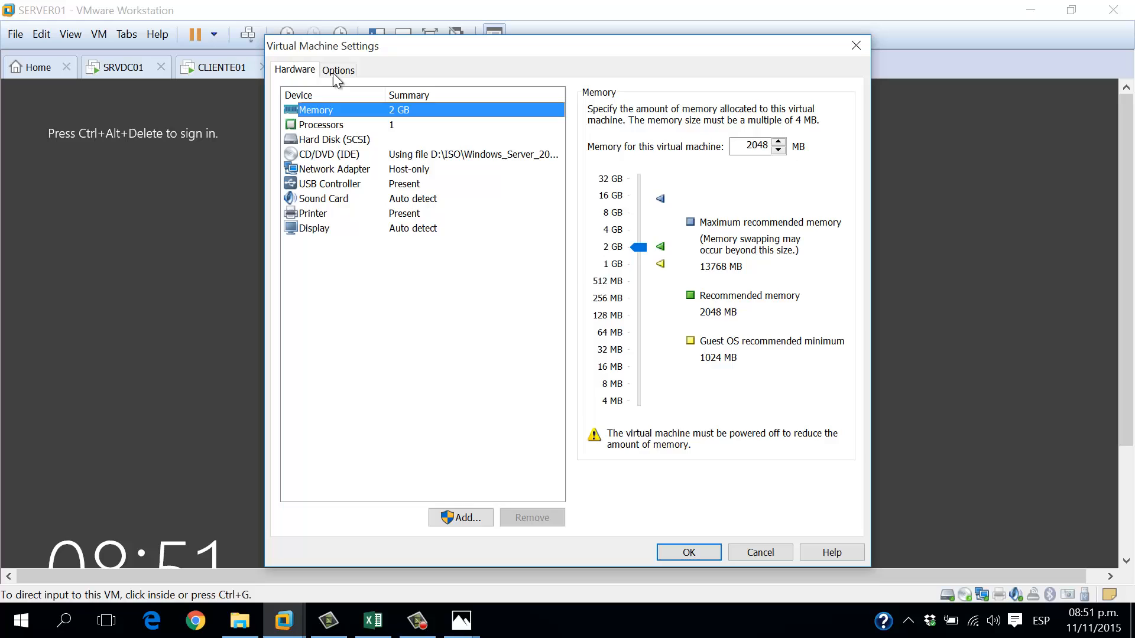
click(337, 71)
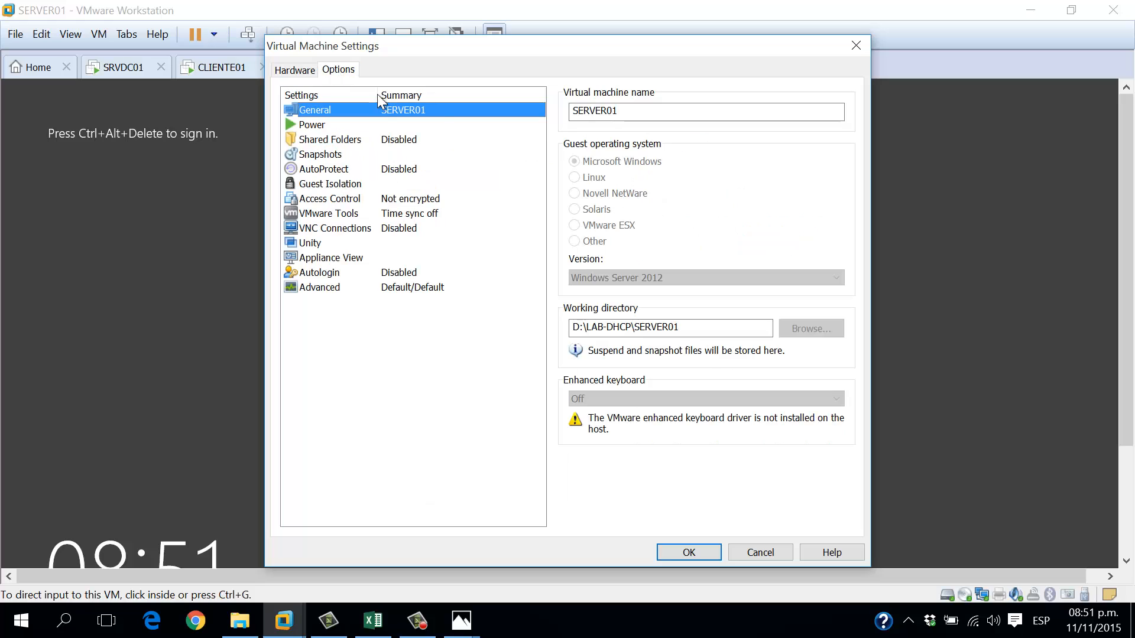
double_click(645, 115)
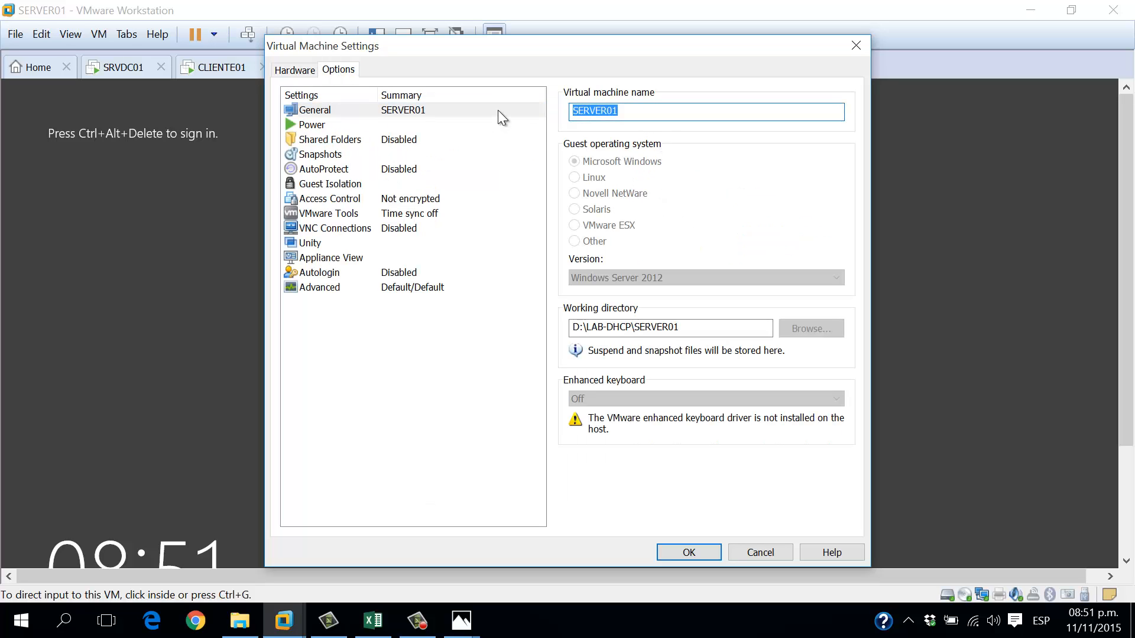
text(ROUTER01)
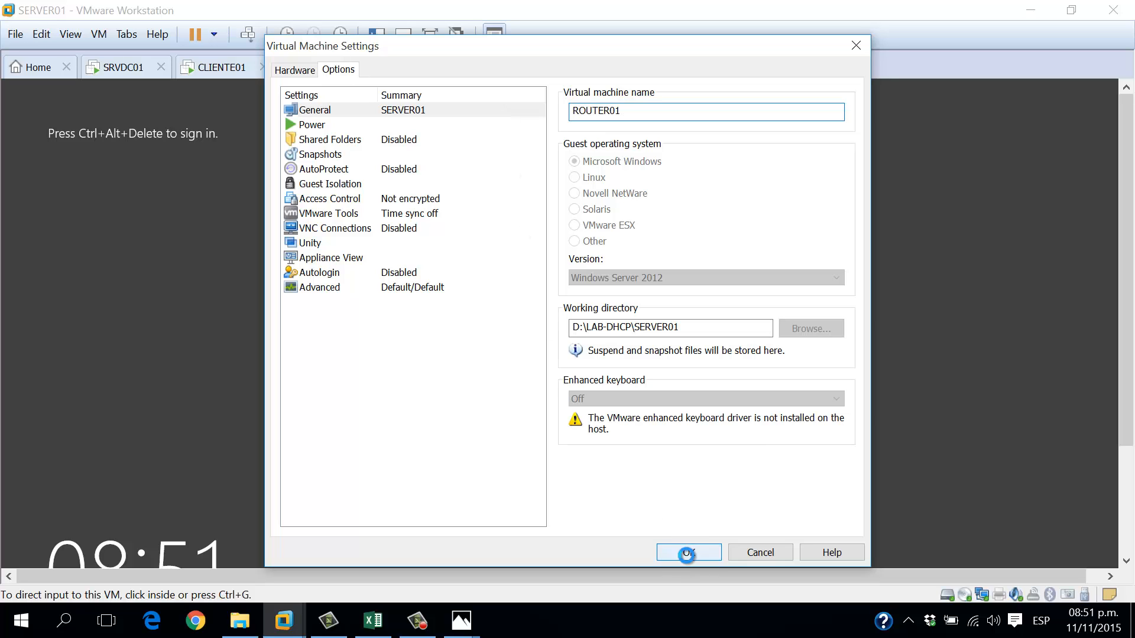
click(679, 551)
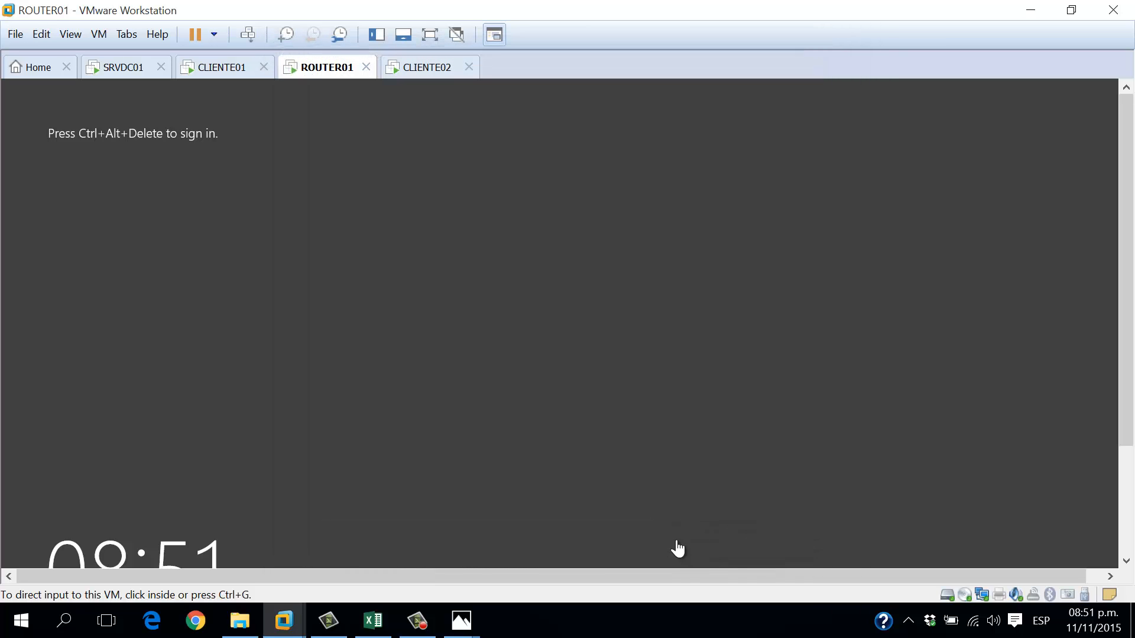
click(118, 71)
Show SRVDC01 full screen, send Ctrl+Alt+Del, and sign in with the administrator password
click(430, 36)
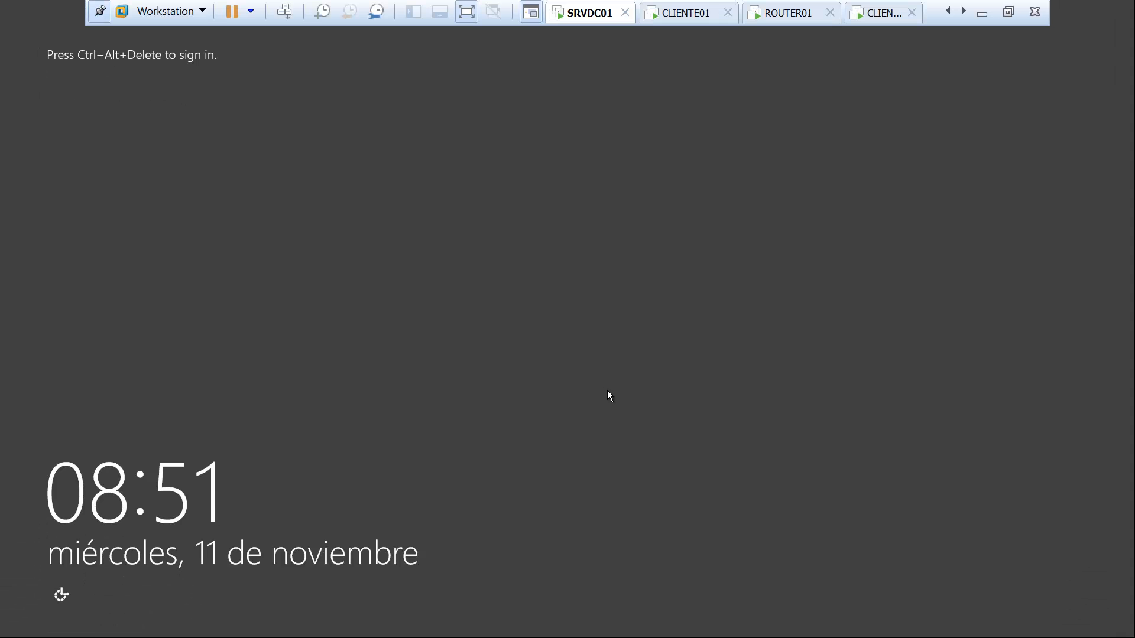
click(284, 12)
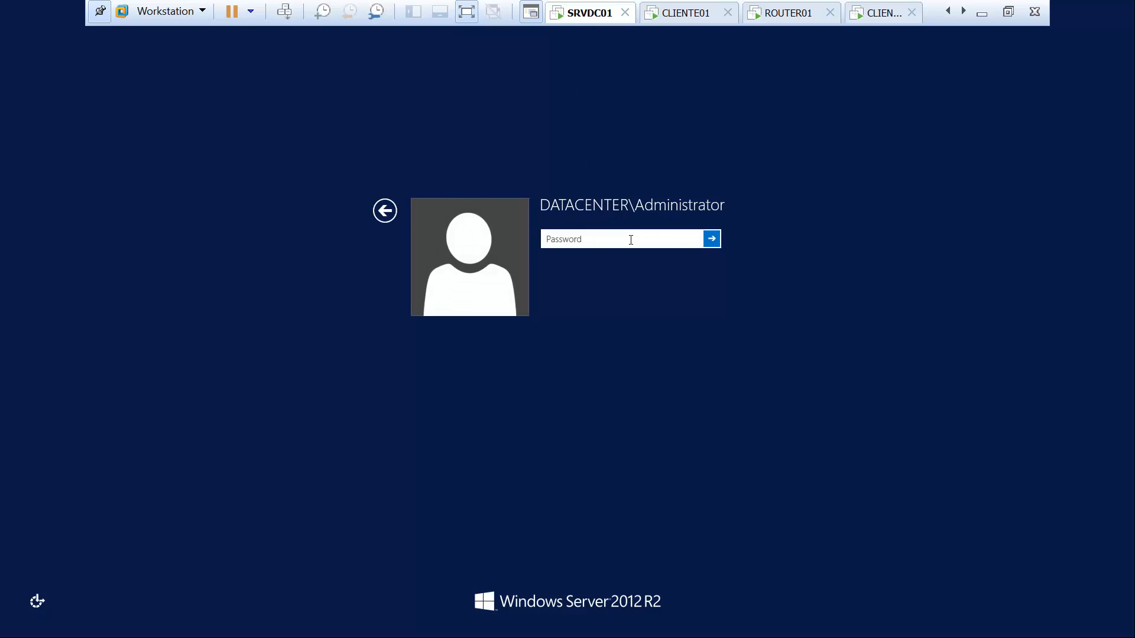
text(•••)
key(Return)
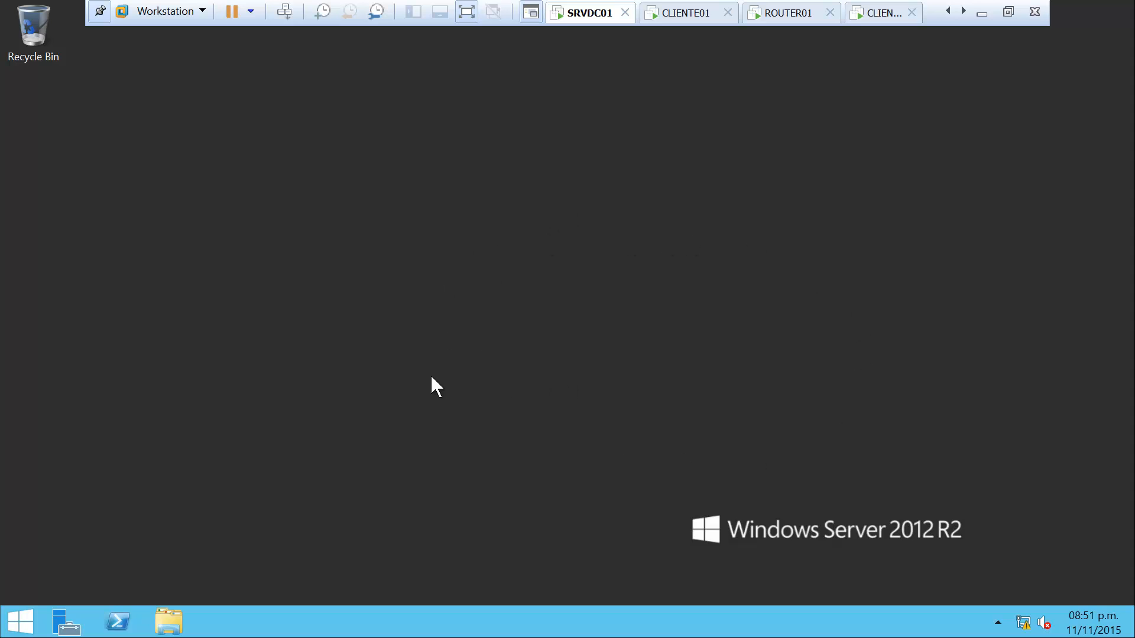
Launch the DHCP console with dhcpmgmt.msc from an admin Command Prompt and maximize it
right_click(19, 623)
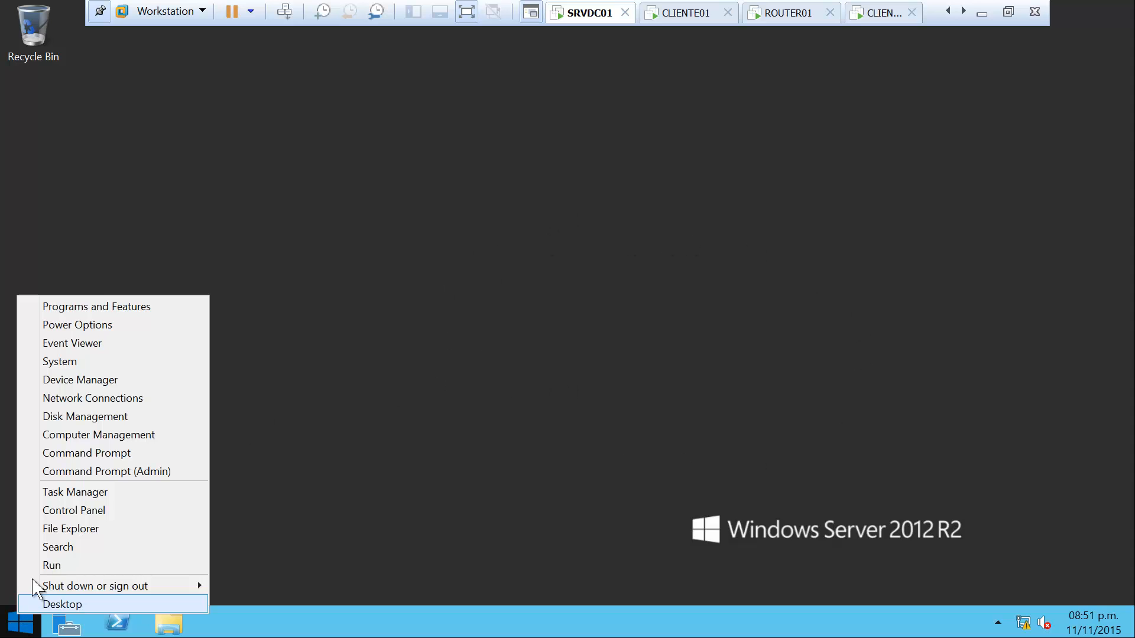
click(127, 454)
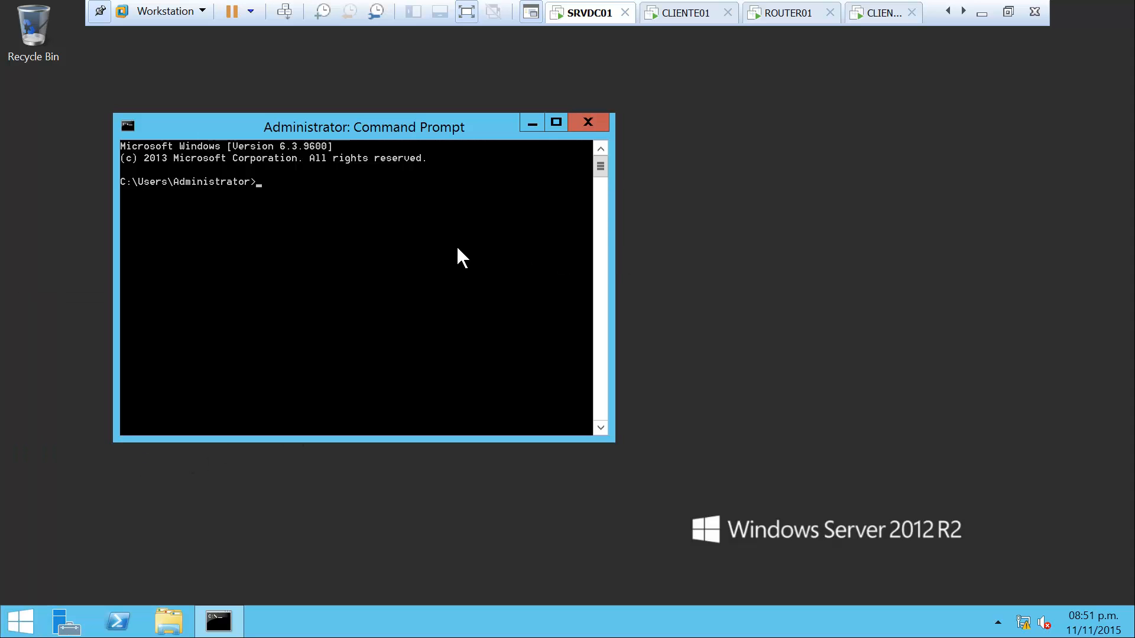
text(dhcpmgmt.msc)
key(Return)
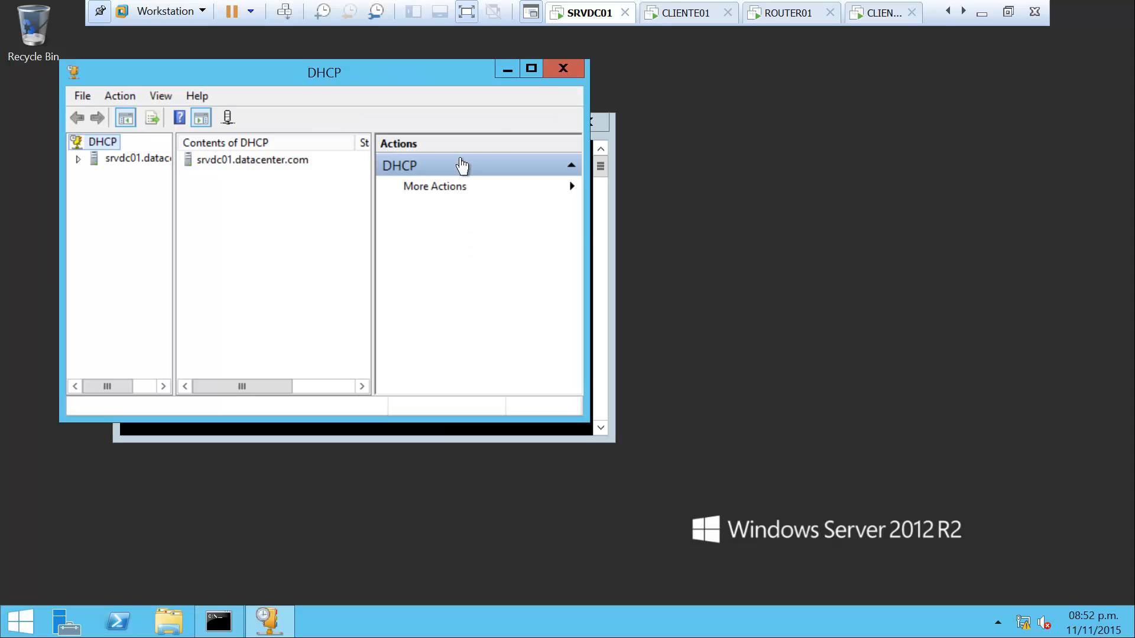
click(531, 69)
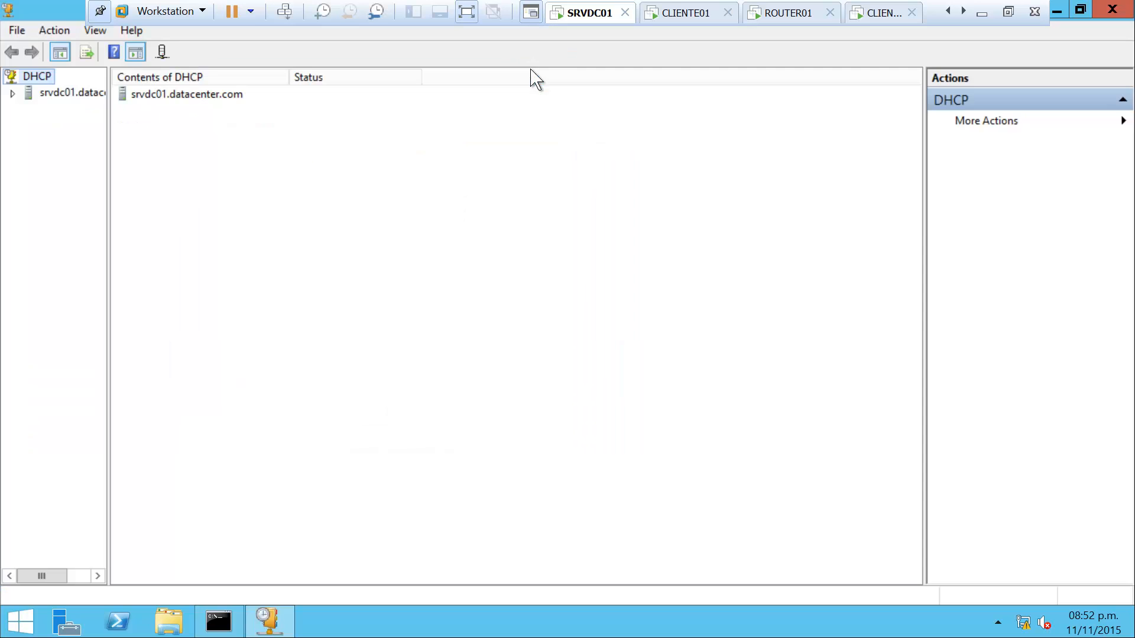
Expand srvdc01 > IPv4 > scope 200.200.100.0 and show its Address Pool
click(12, 93)
drag(109, 183, 267, 179)
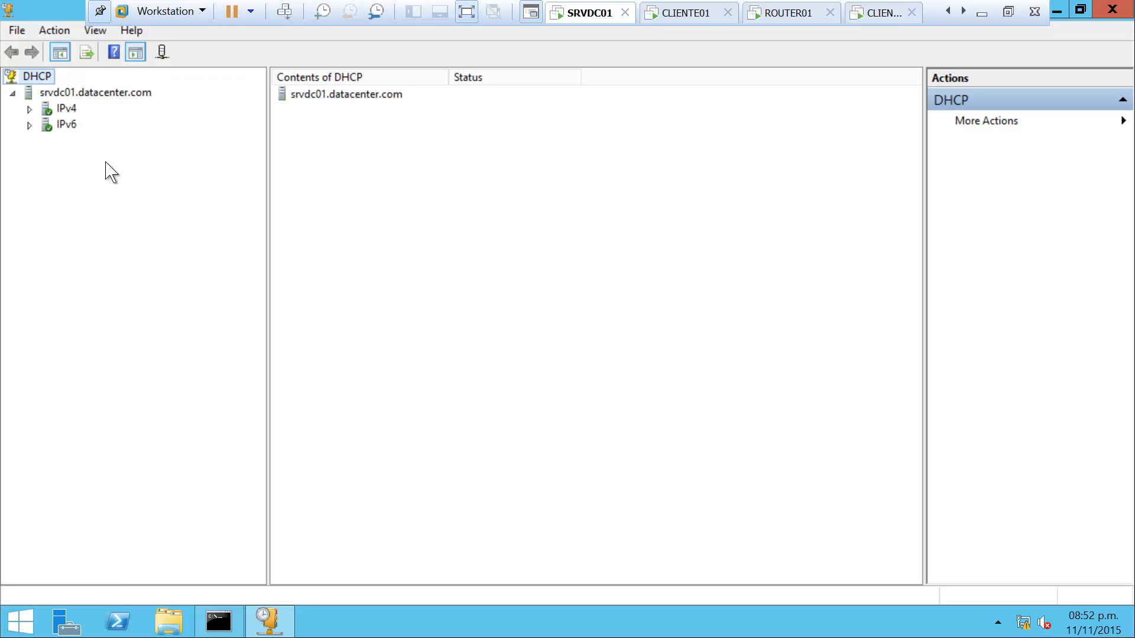
click(29, 109)
double_click(181, 126)
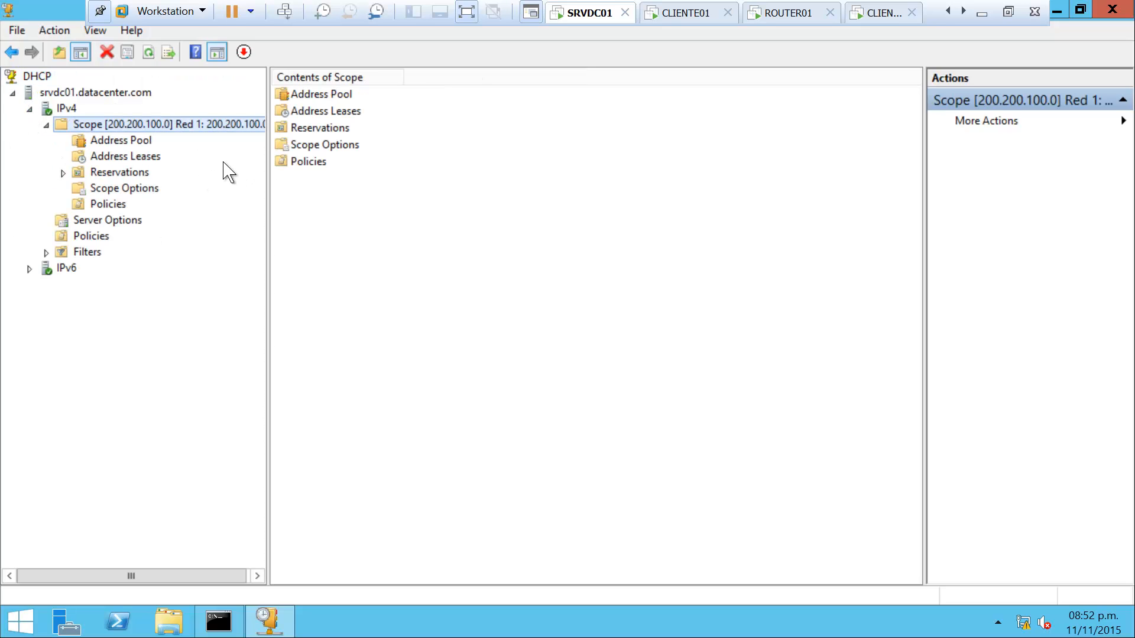
click(139, 144)
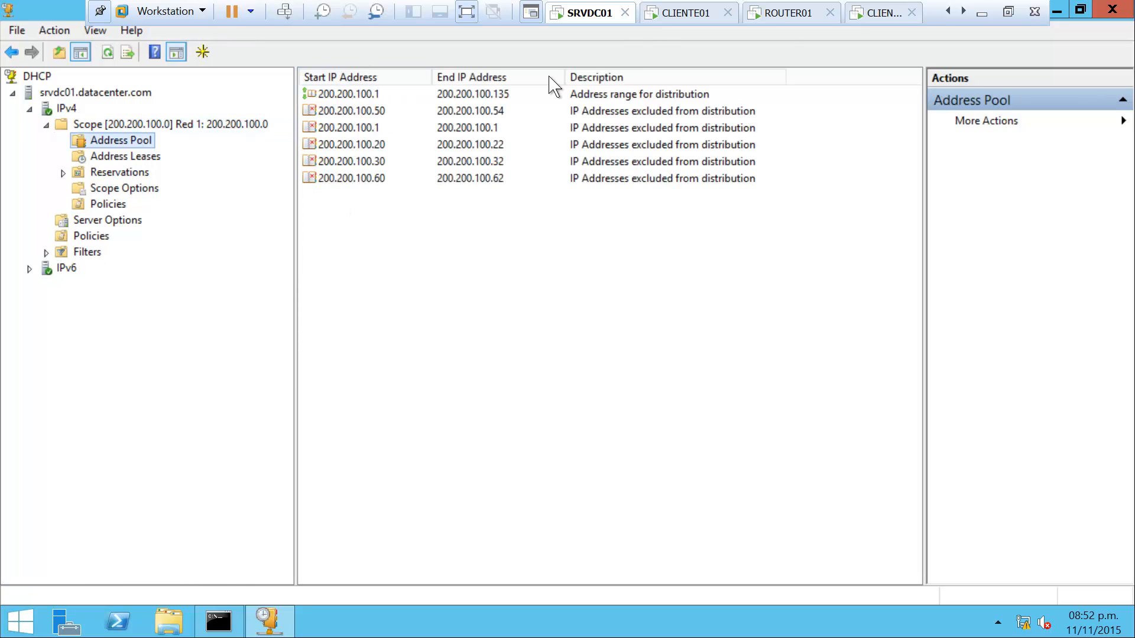
Switch to CLIENTE01, dismiss the lock screen, and sign in with its password
click(689, 16)
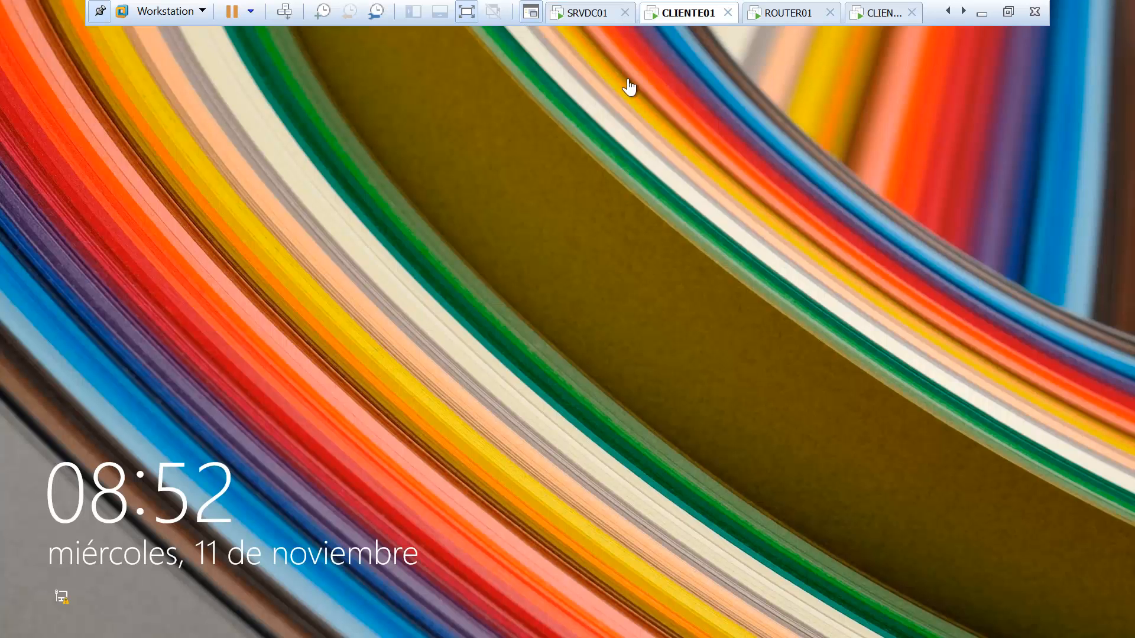
click(476, 313)
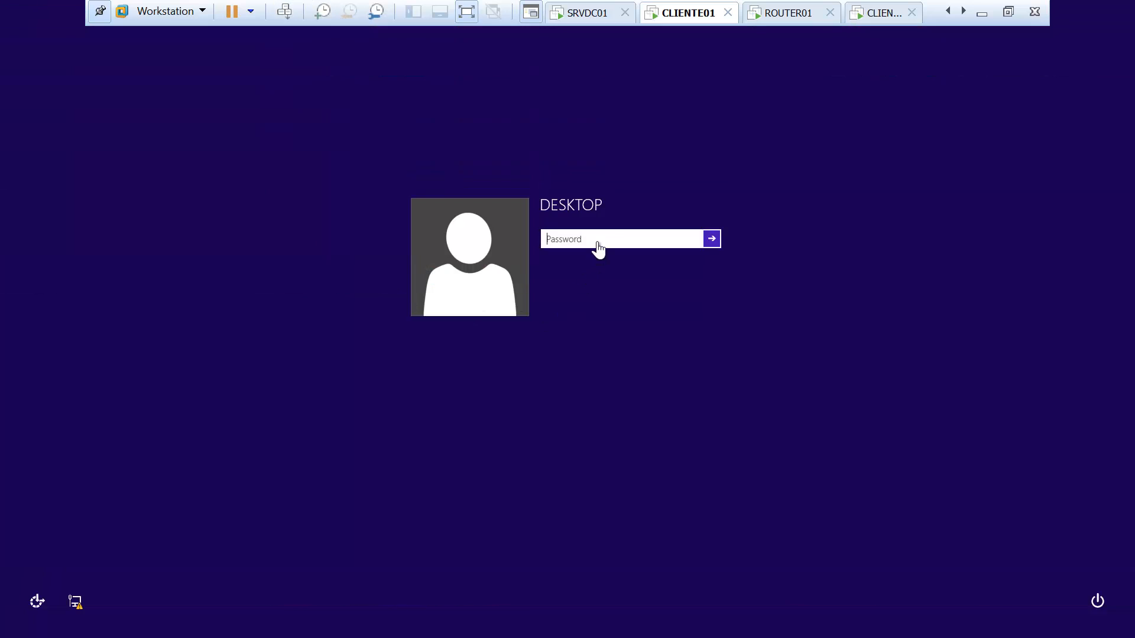
text(P)
key(Return)
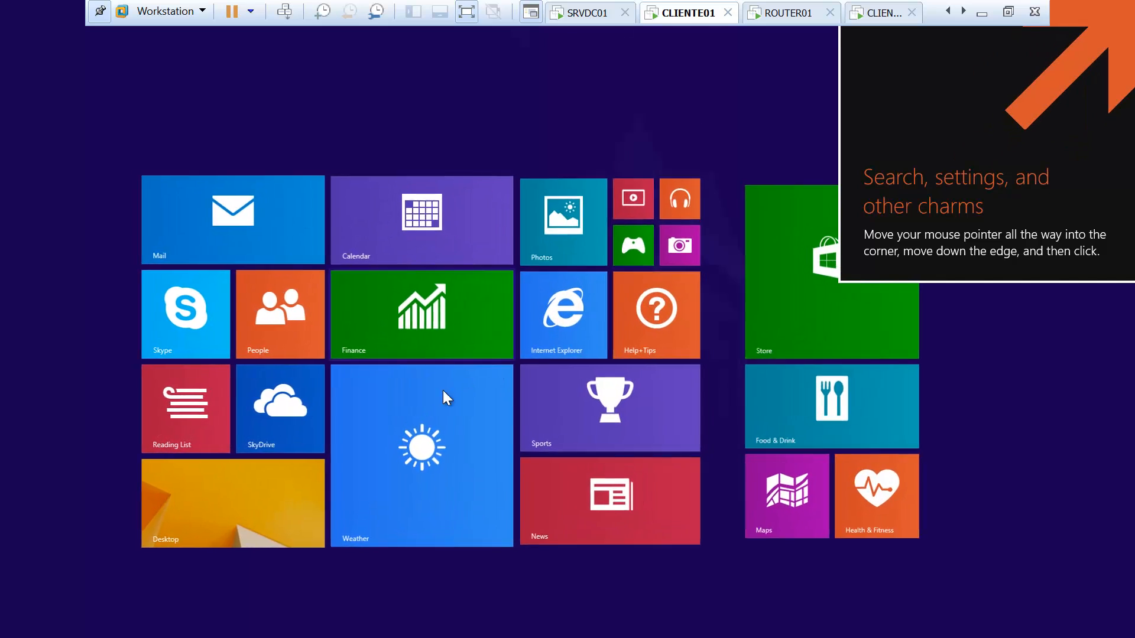
On the CLIENTE01 desktop, open a Command Prompt and run ipconfig /release
click(212, 497)
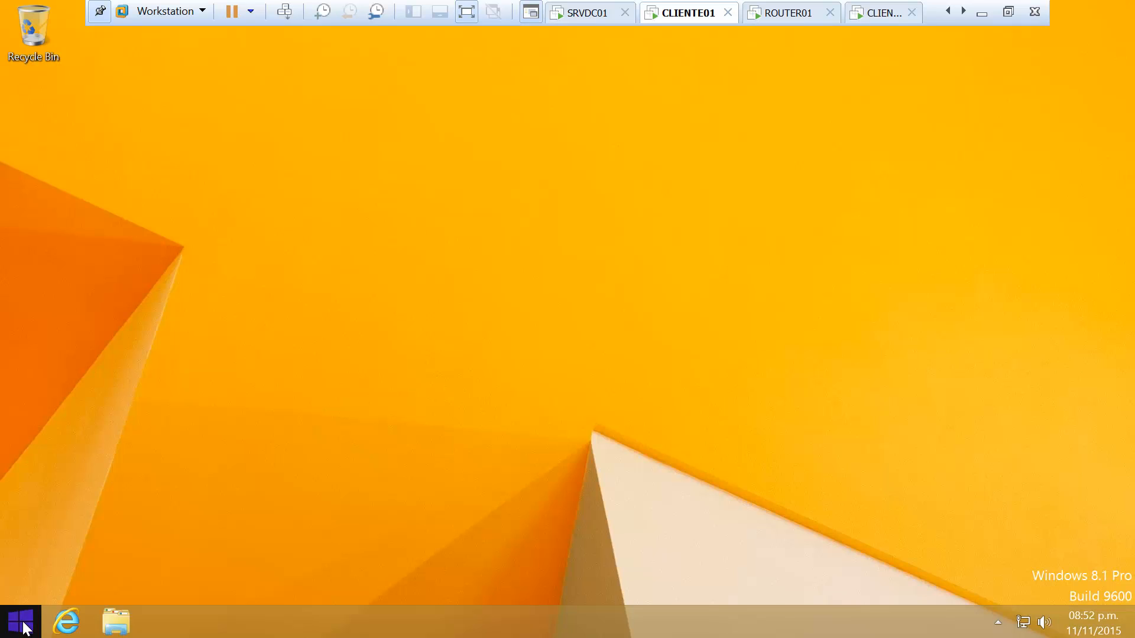
right_click(24, 625)
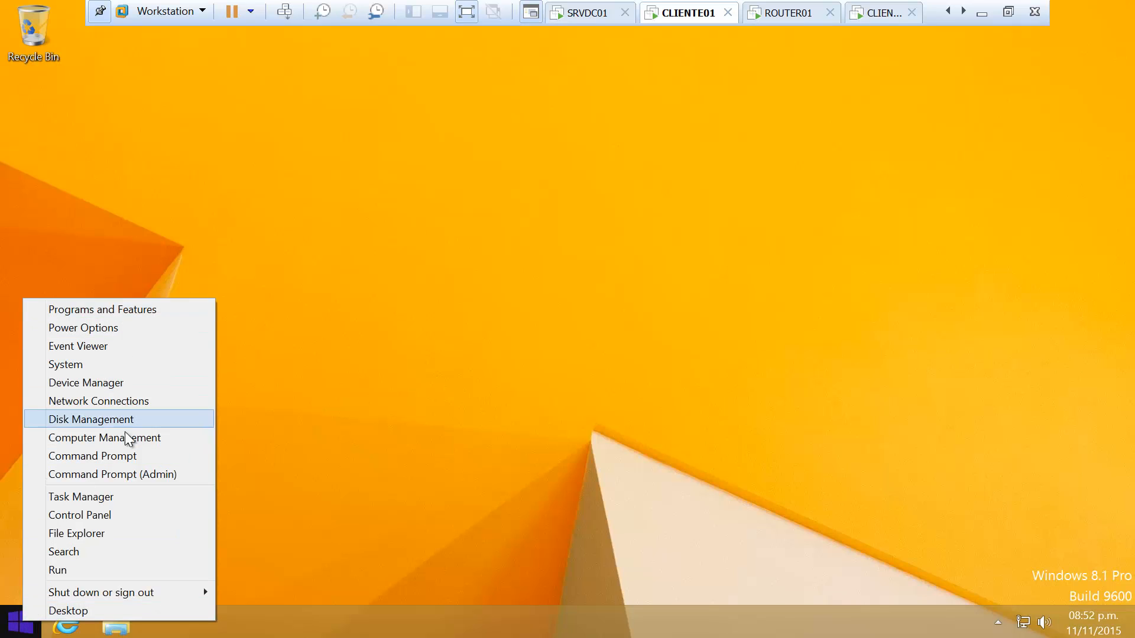
click(139, 458)
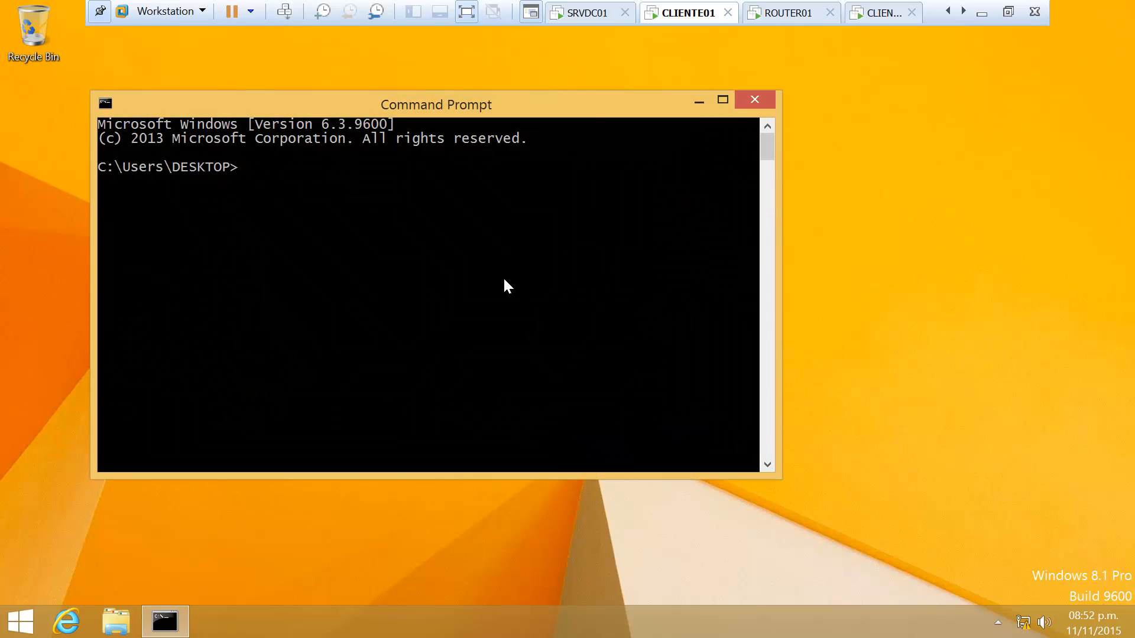
text(ipconfig /release)
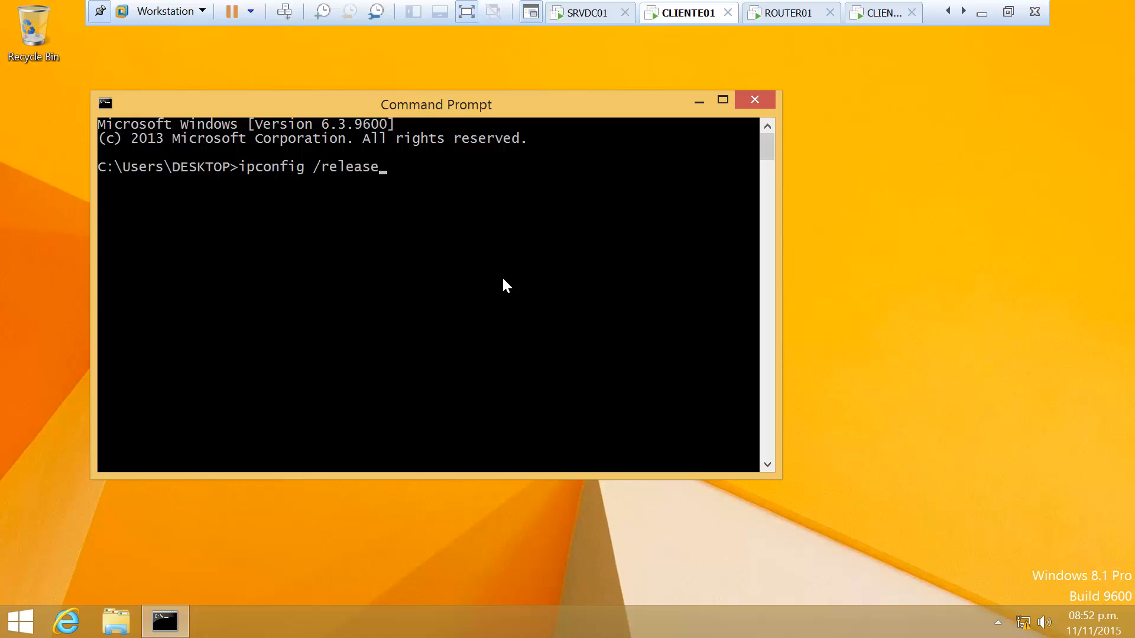
key(Return)
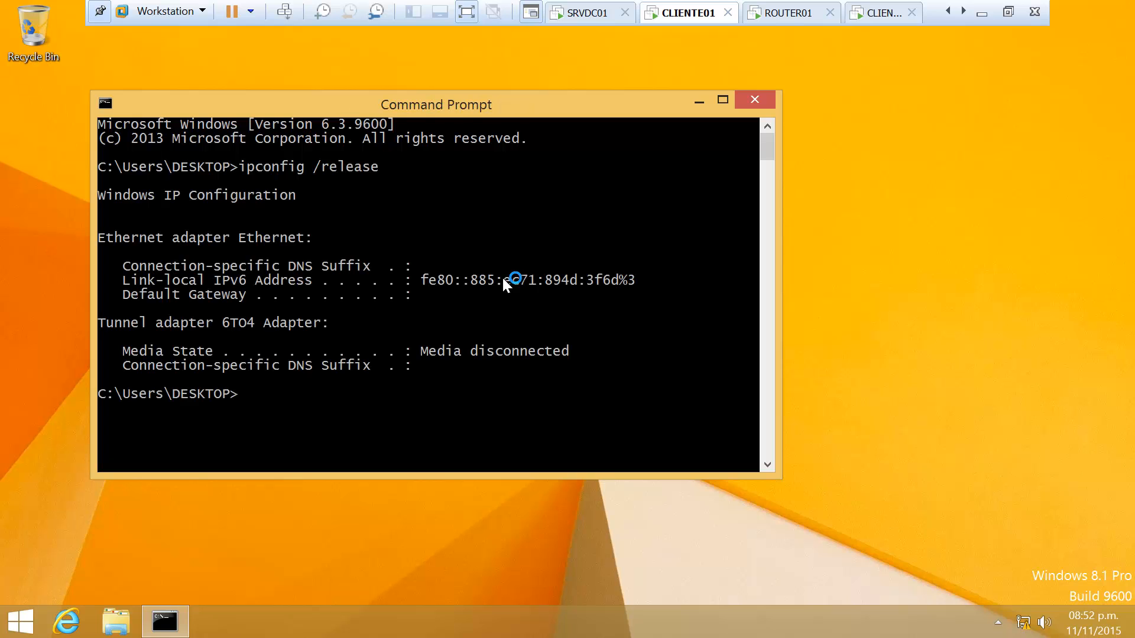
Run ipconfig /renew so CLIENTE01 obtains 200.200.100.15 via DHCP
key(Up)
key(BackSpace)
key(BackSpace)
key(BackSpace)
key(BackSpace)
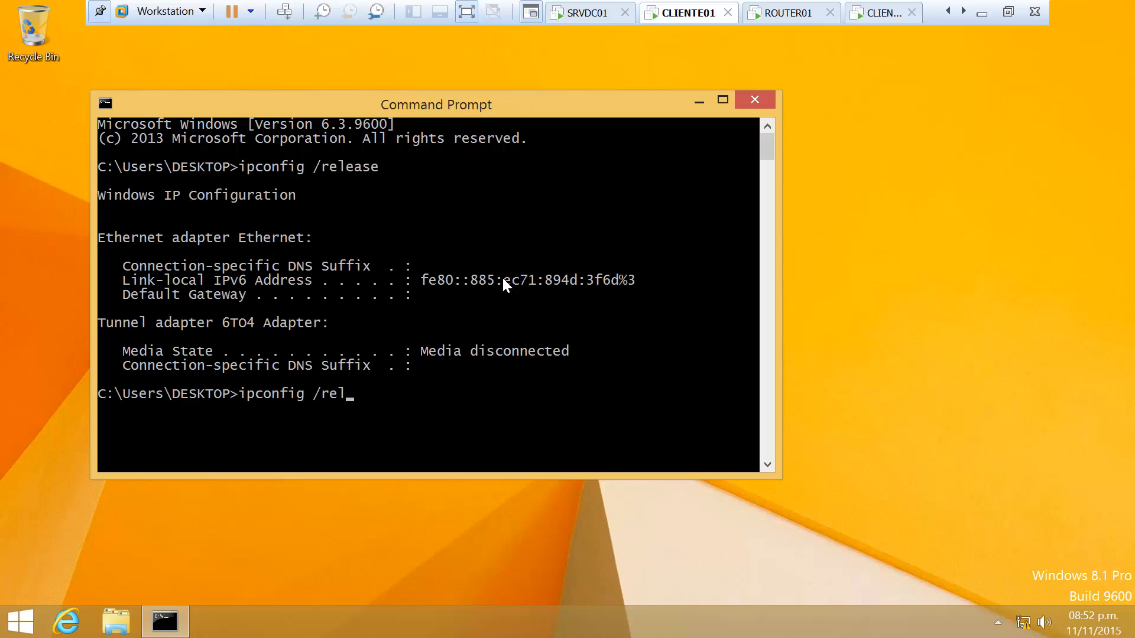
key(BackSpace)
text(new)
key(Return)
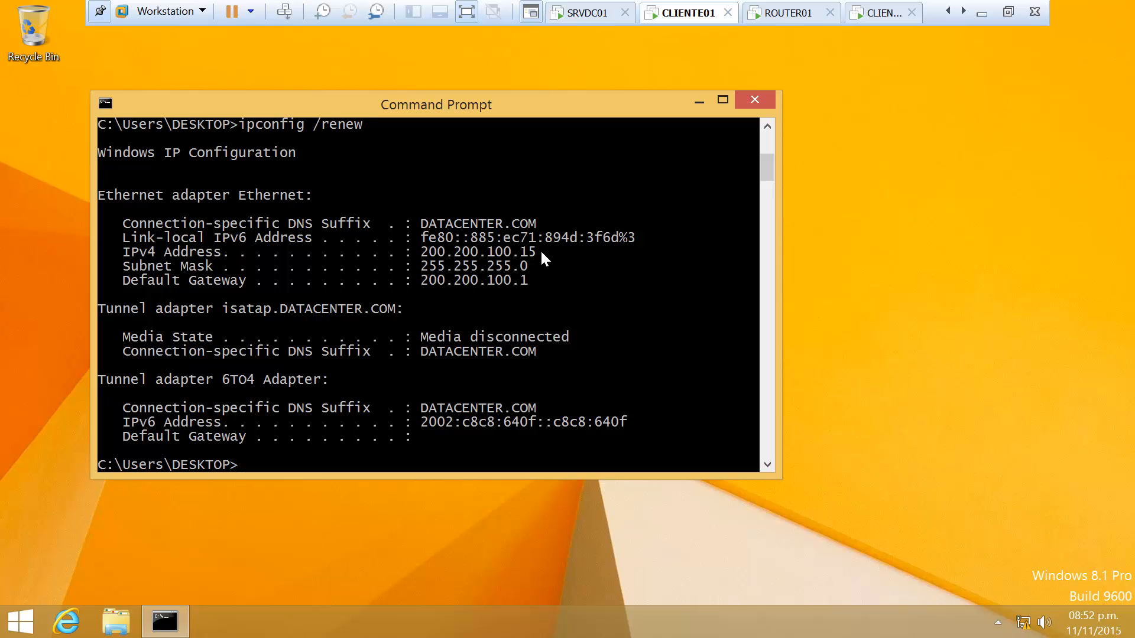
click(981, 13)
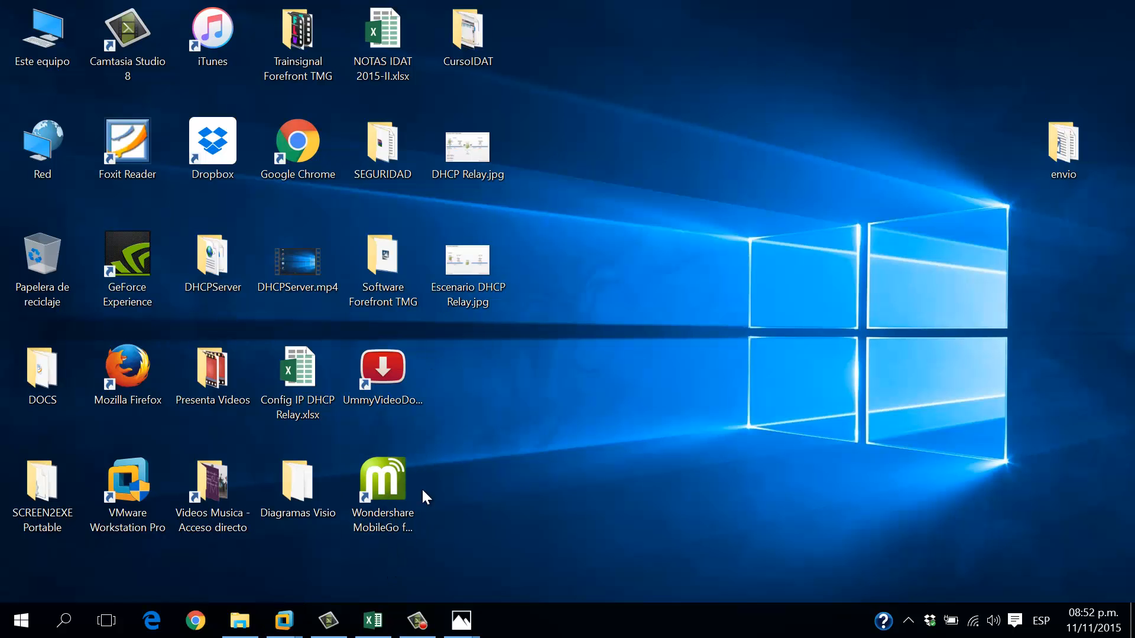
Reopen the Escenario DHCP Relay picture, then expand SRVDC01's scope Reservations to check CLIENTE01
mouse_move(458, 627)
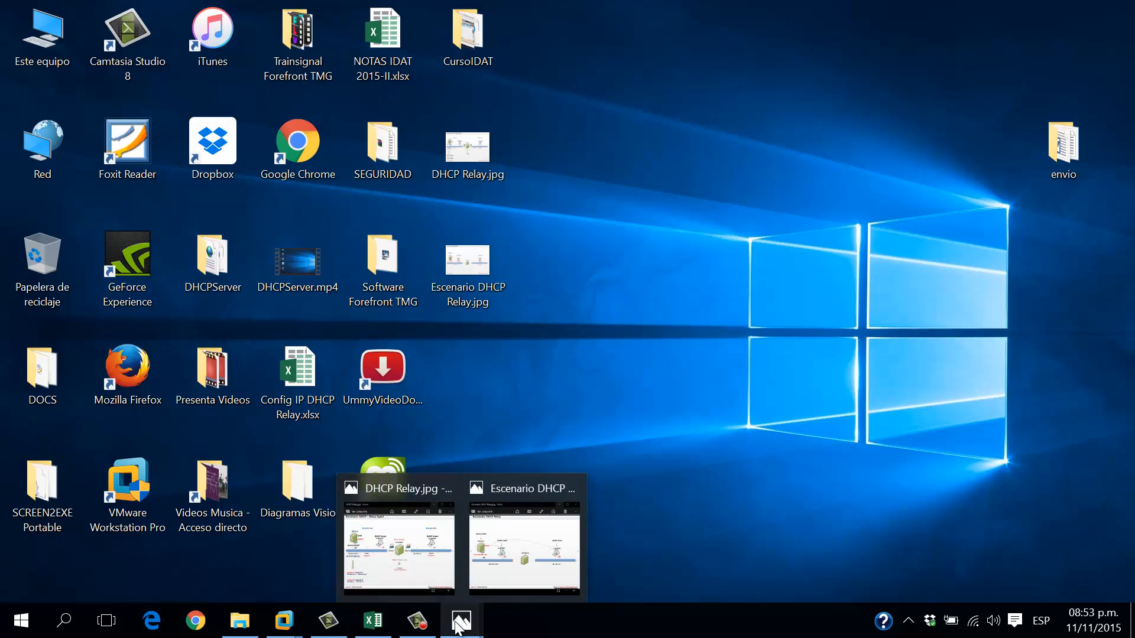
click(497, 558)
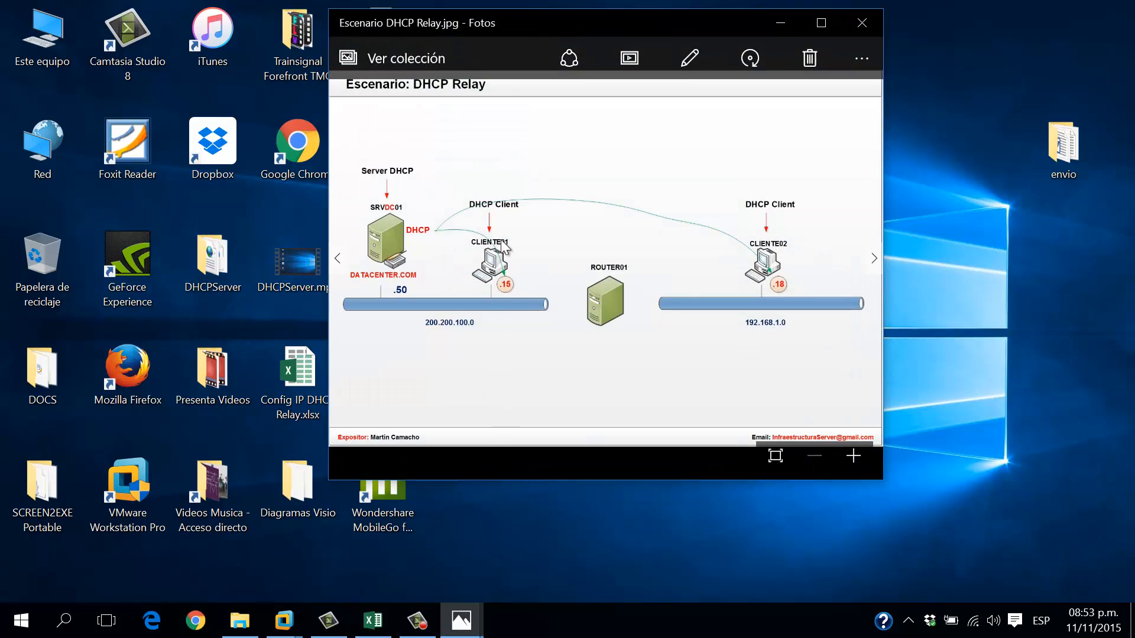
click(287, 624)
click(306, 523)
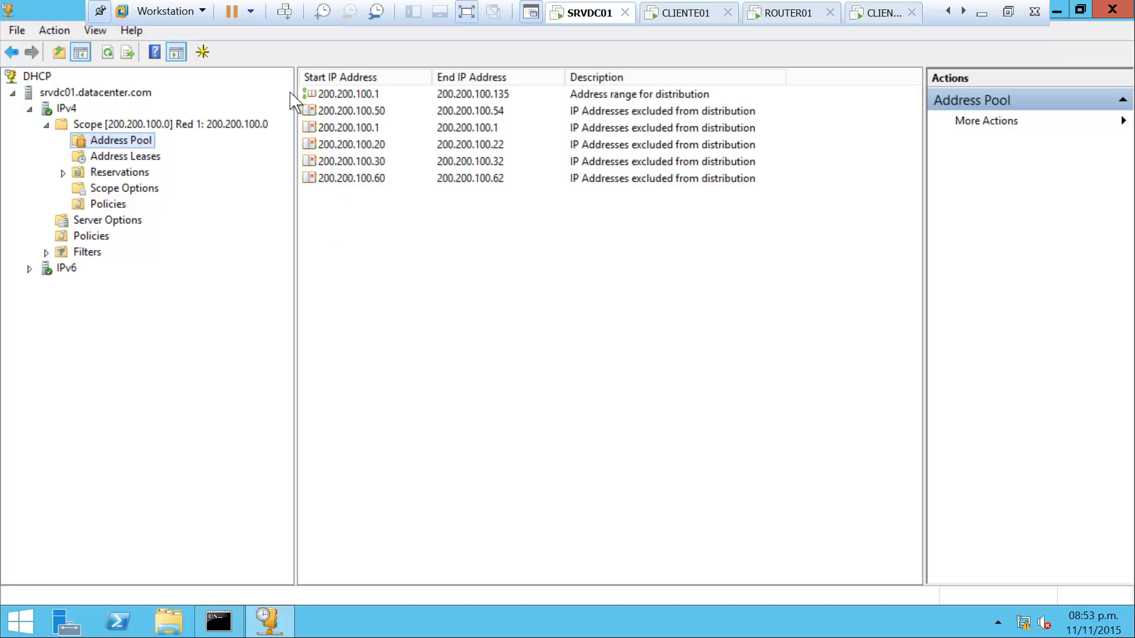
double_click(121, 172)
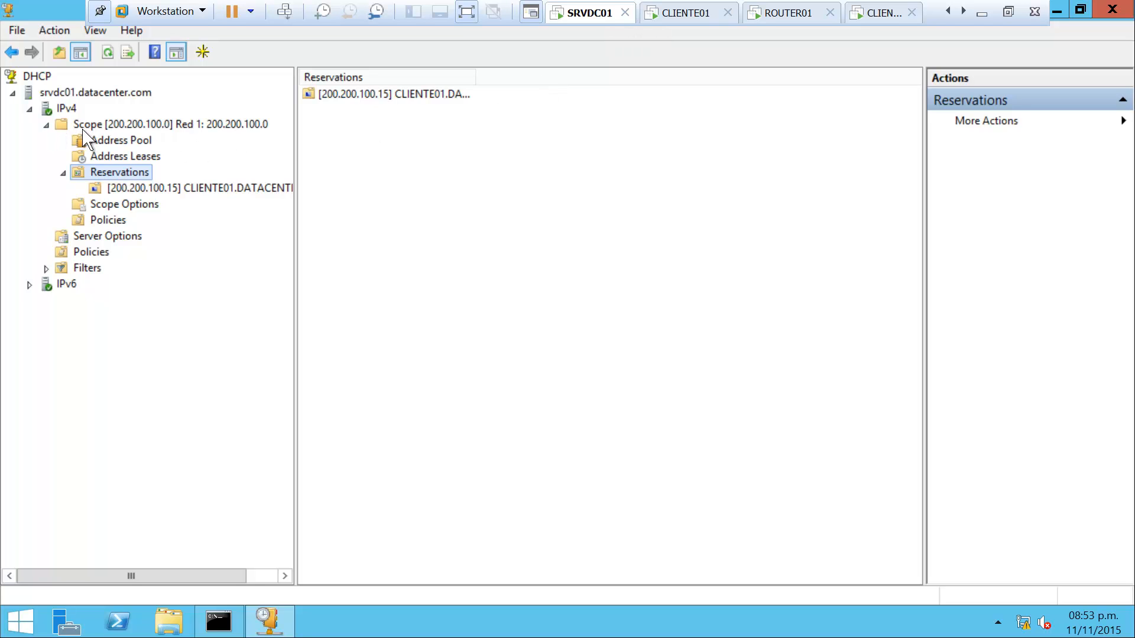
click(987, 11)
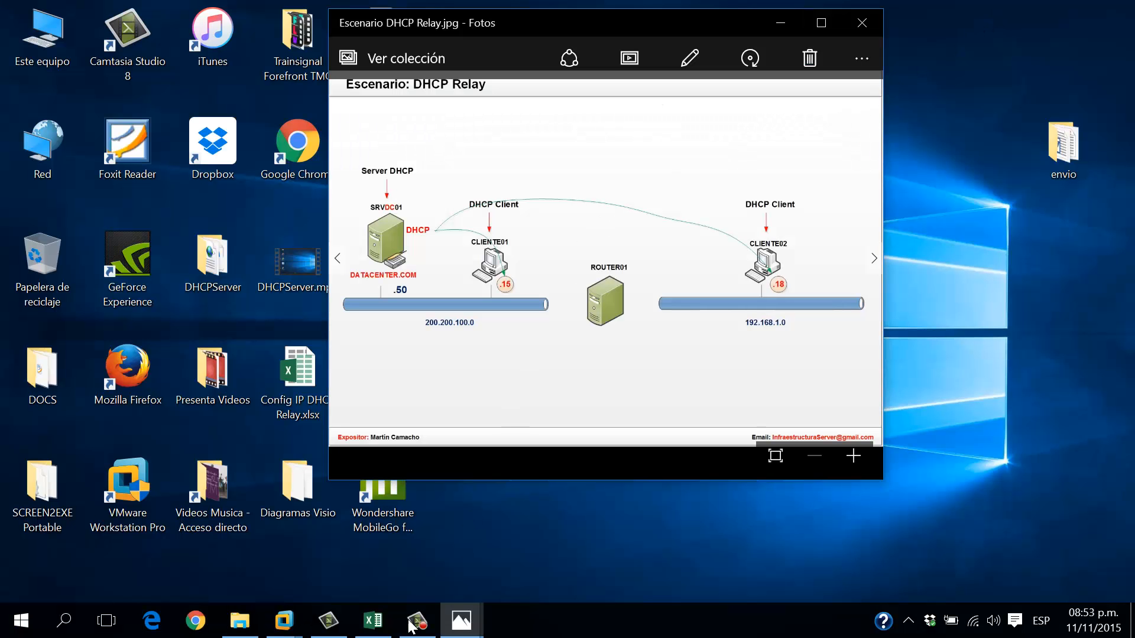
View the DHCP Relay Agent diagram in Photos, then return to the VMware virtual machines
mouse_move(461, 628)
click(424, 568)
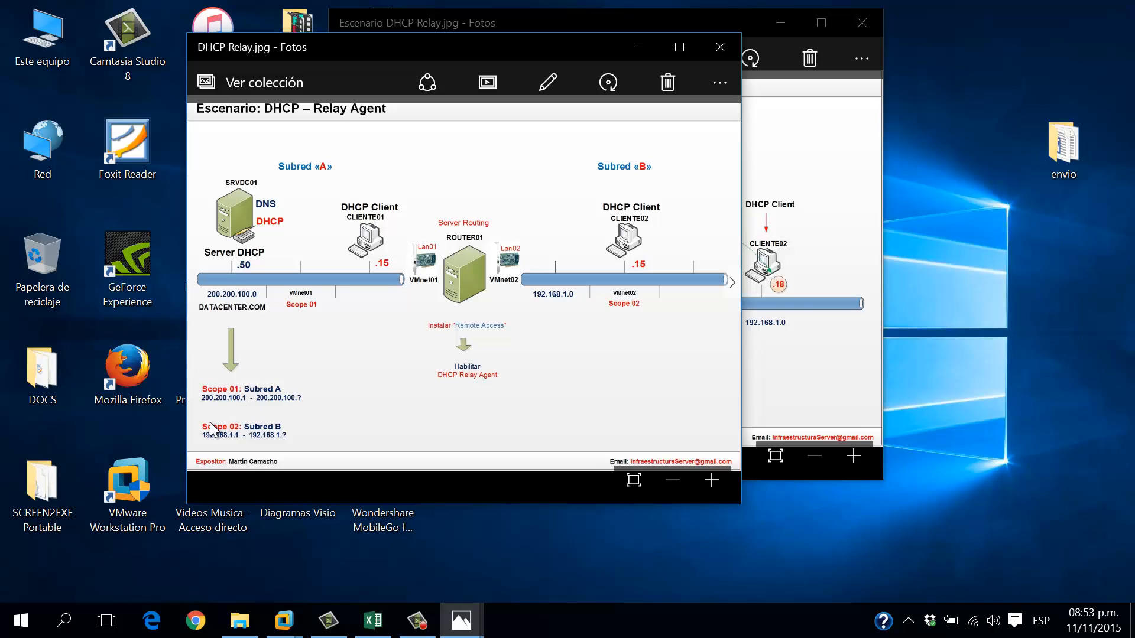
click(285, 626)
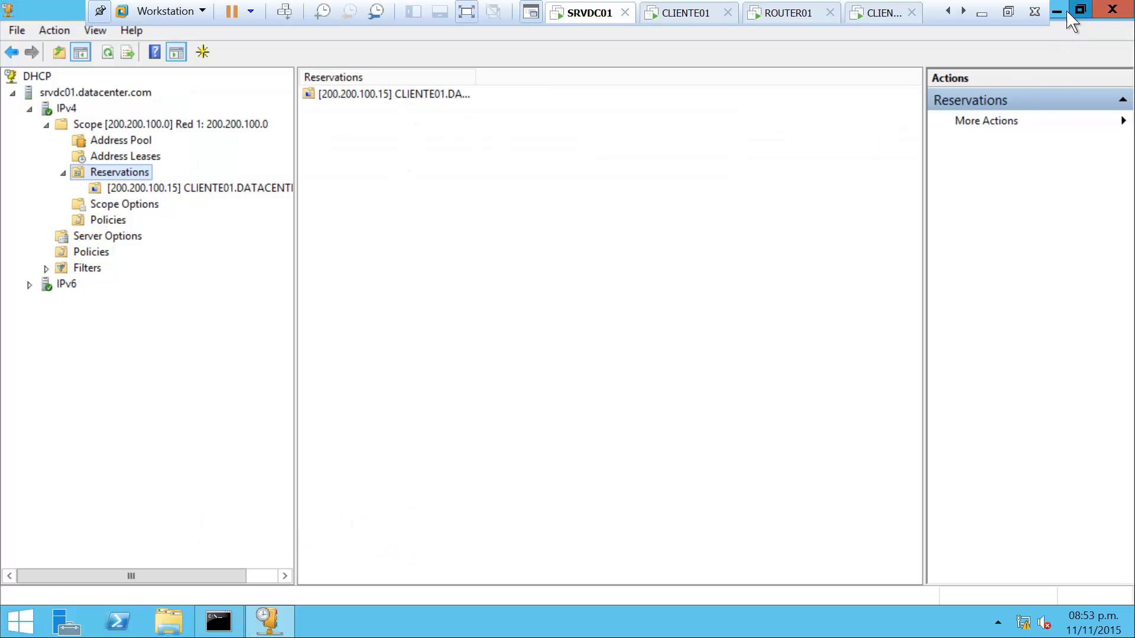
Restore the DHCP console, resize it on the left, and collapse the 200.200.100.0 scope
click(1073, 10)
drag(461, 69, 417, 47)
drag(545, 397, 657, 591)
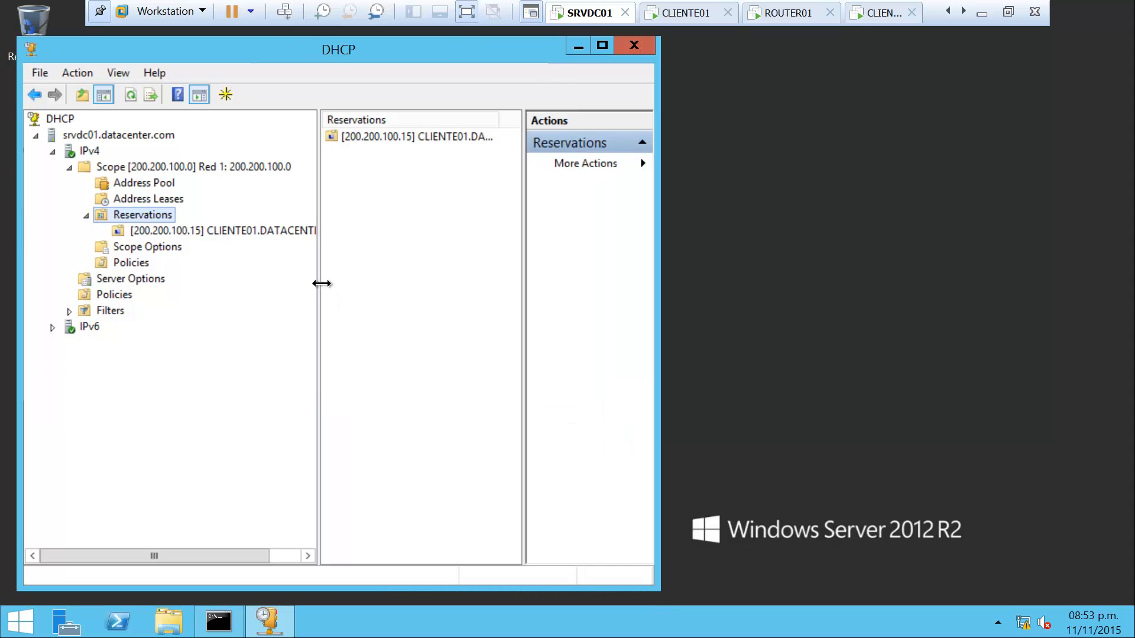
drag(321, 283, 353, 284)
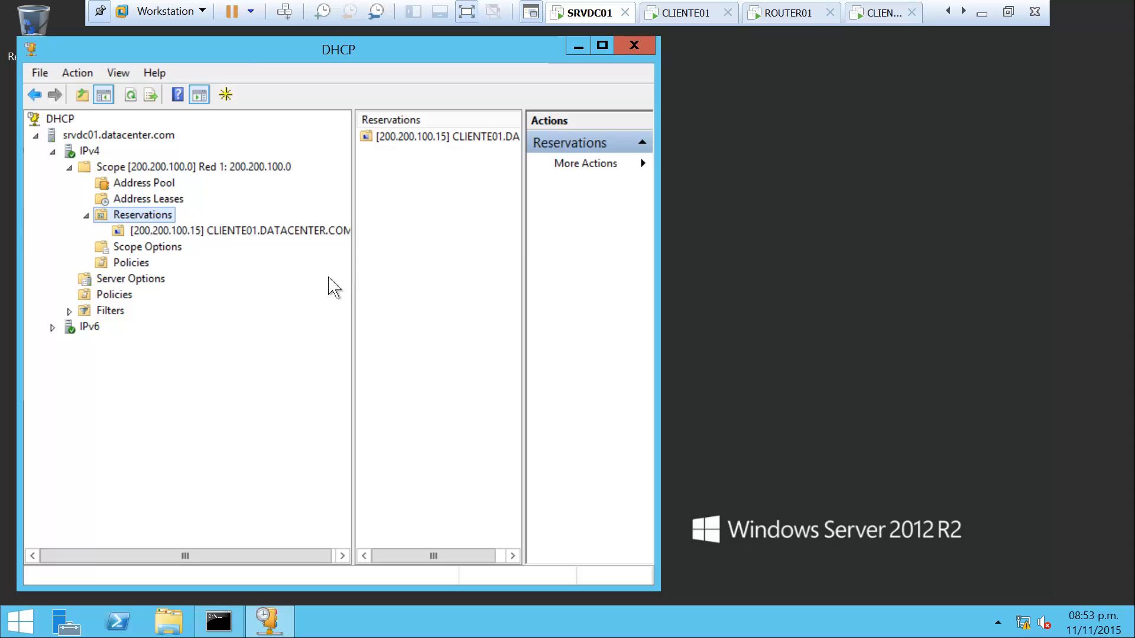
click(69, 167)
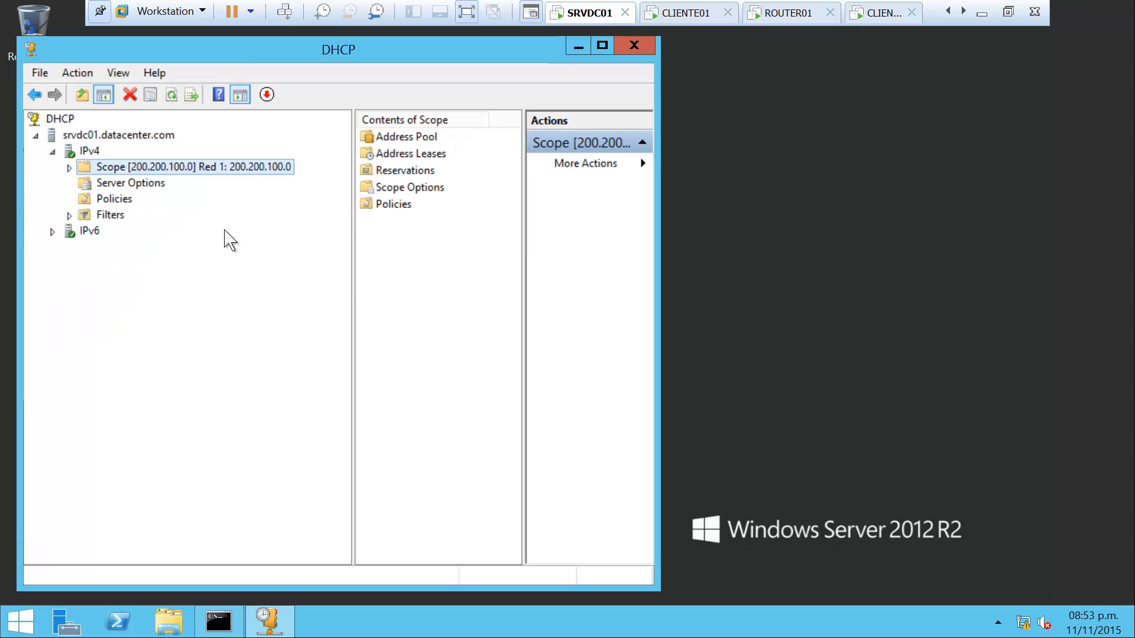
mouse_move(352, 248)
mouse_down()
mouse_move(299, 246)
mouse_move(284, 278)
mouse_up()
Launch notepad from the Run prompt and size it to fill the right side of the screen
right_click(20, 621)
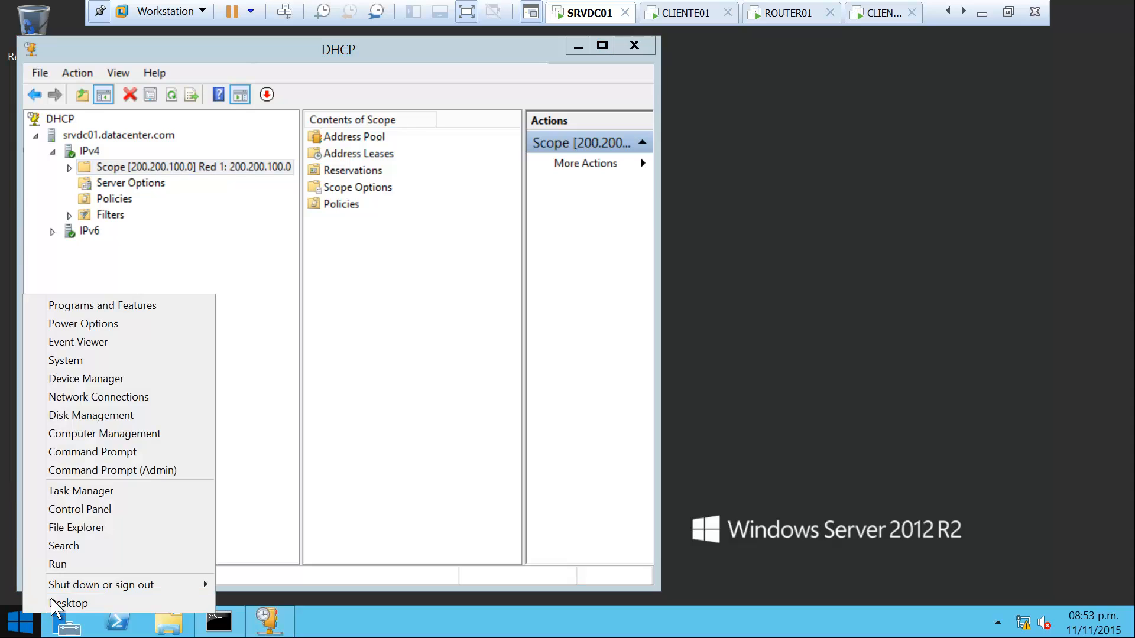
click(123, 566)
text(notepad)
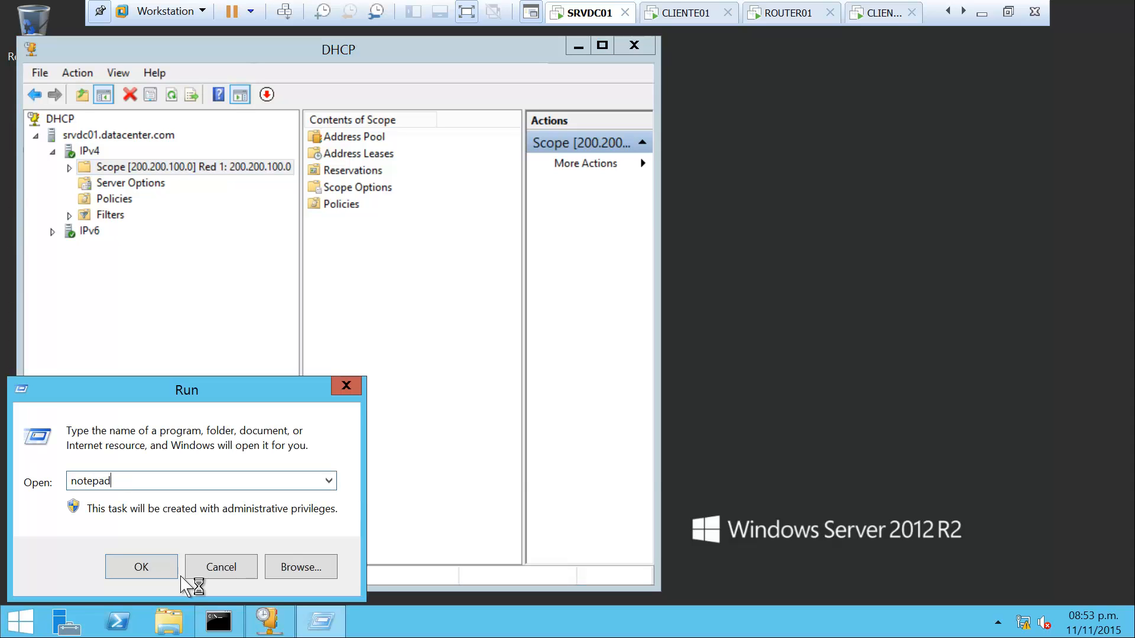
key(Return)
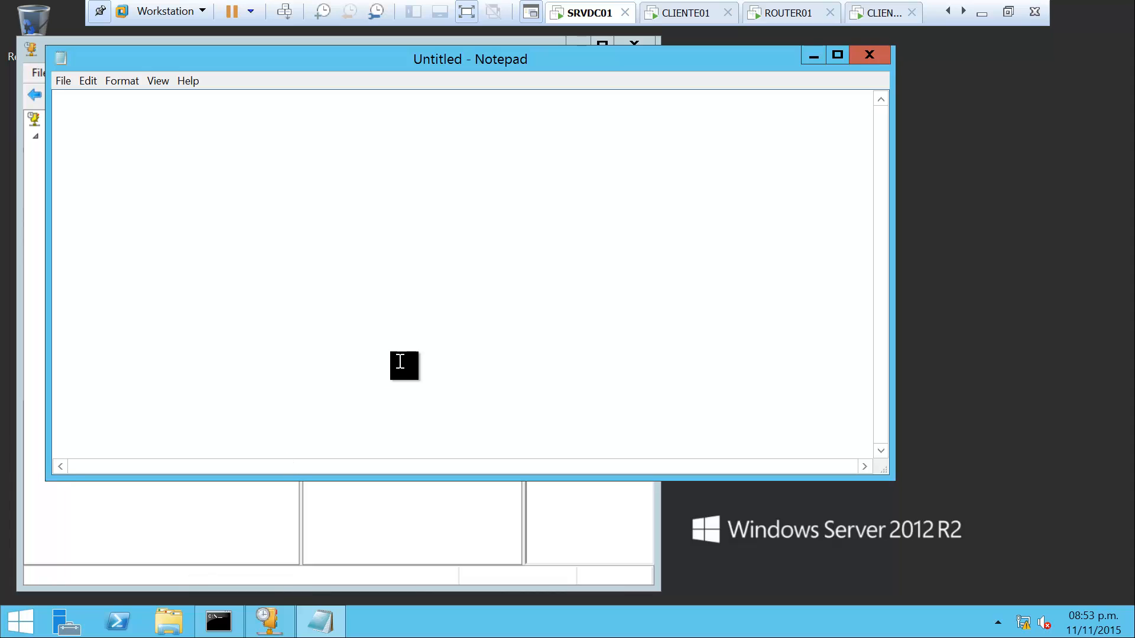
drag(895, 278, 397, 309)
drag(264, 70, 888, 63)
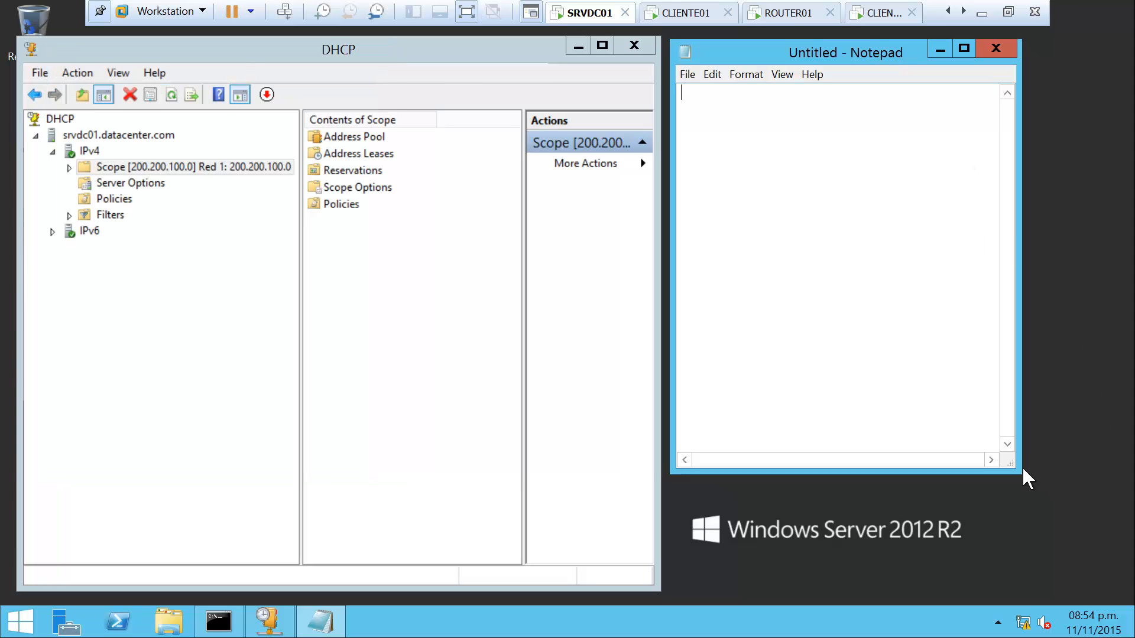
drag(1018, 471, 1104, 571)
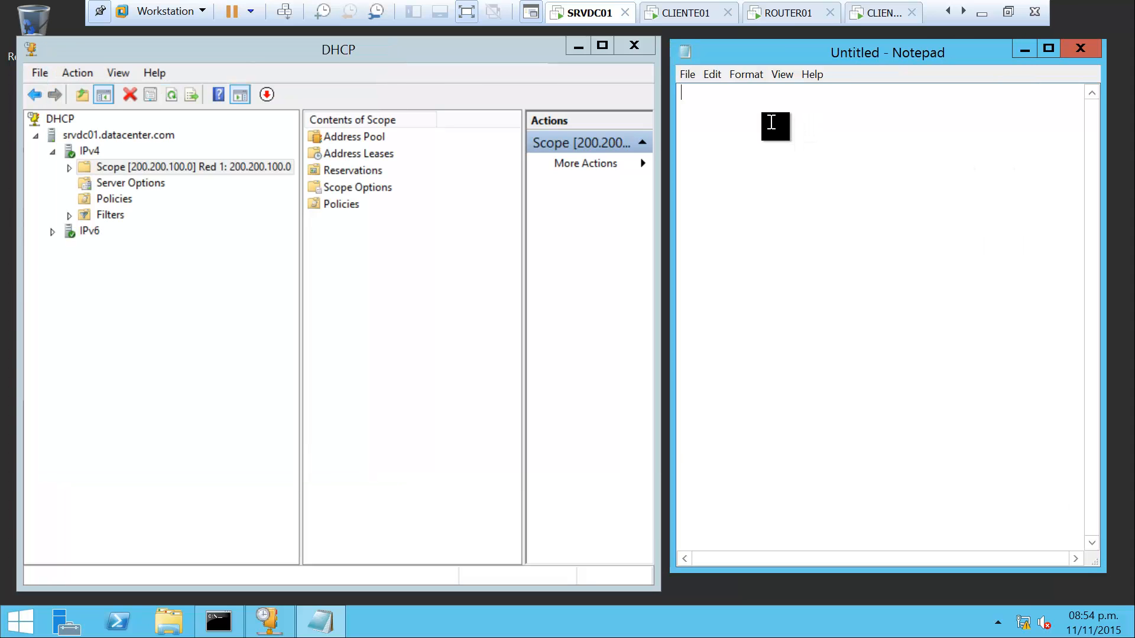
Write the header line 'Scope 2: [192.168.1.0]' in Notepad
key(Return)
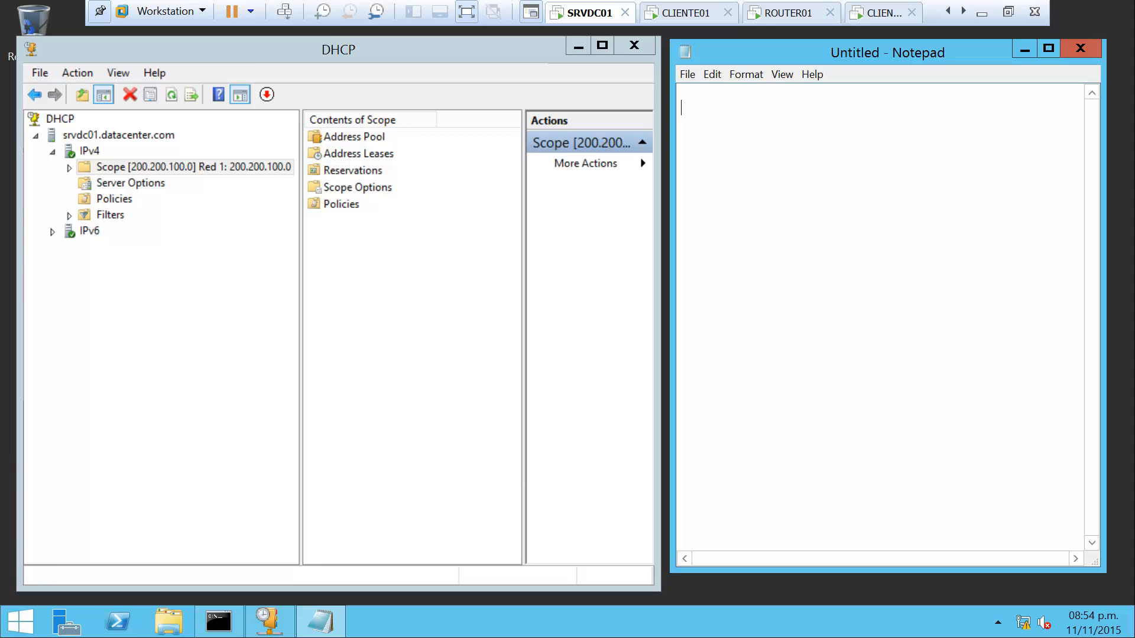
text(Scope 2:)
key(Delete)
click(781, 99)
text(192.168.1.0)
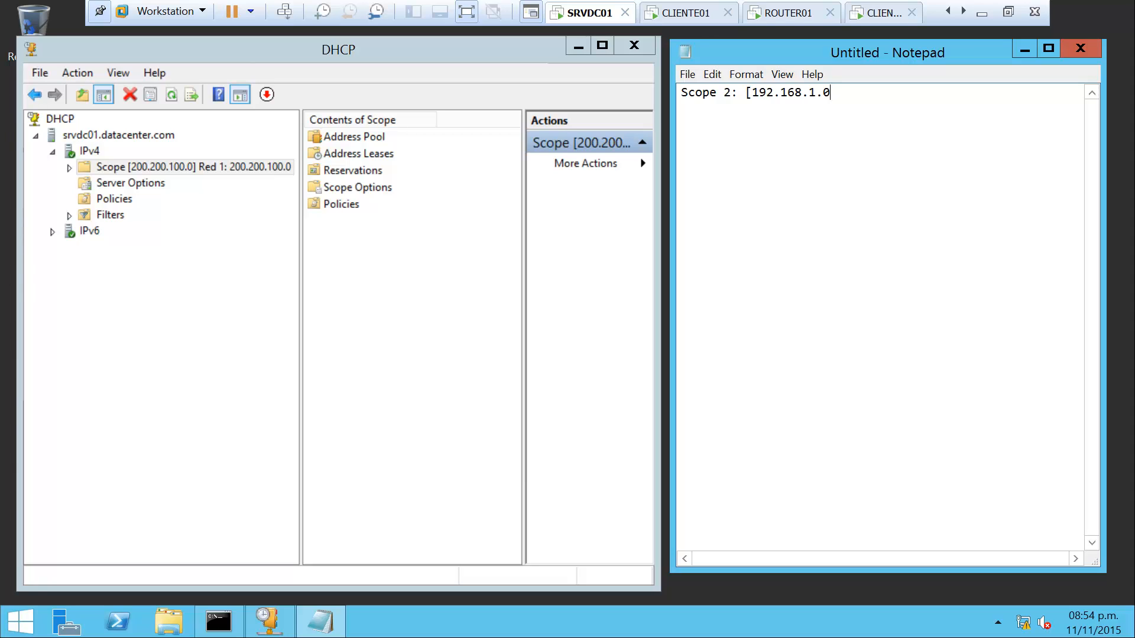
text(])
key(Return)
key(Return)
Paste the device list Printer01, Printer02, Ap01, Ap02, Router, Host below the header and tidy the lines
text(Printer01 Printer02 AP01)
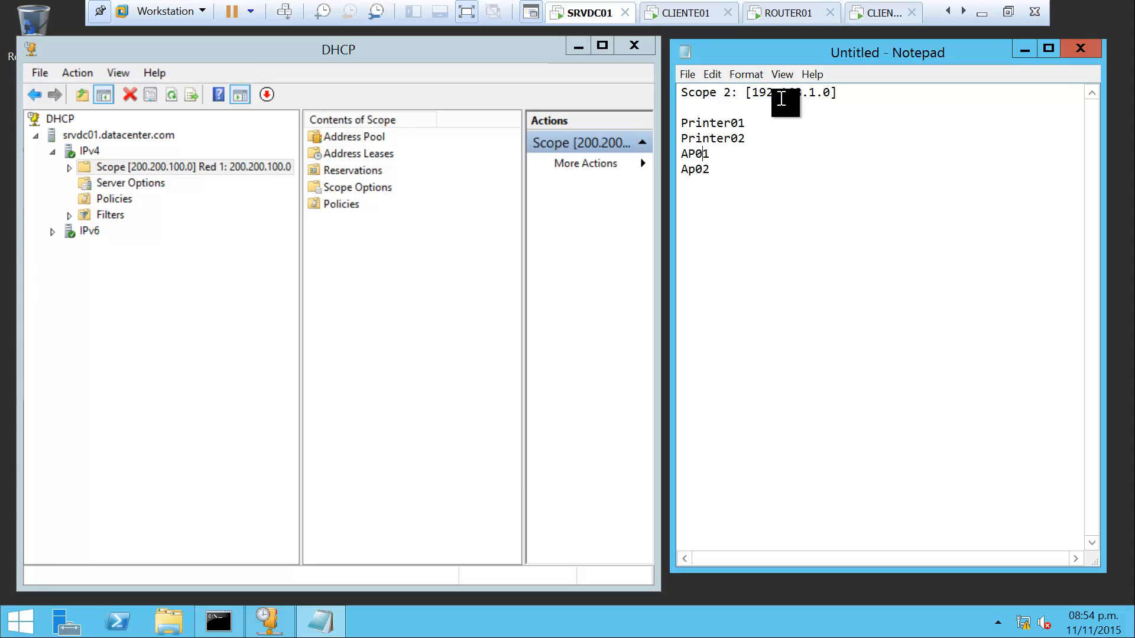
key(BackSpace)
key(Right)
key(Return)
key(Return)
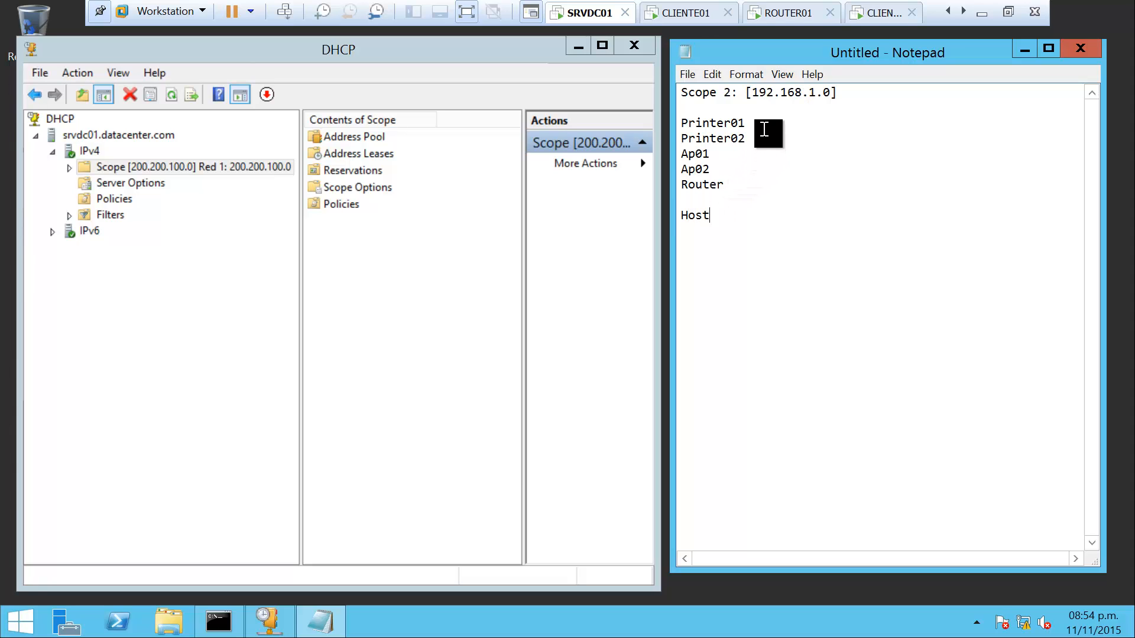
click(788, 126)
Annotate the devices with addresses: Printer02 .25, Ap01 .12, Ap02 .13, Router .1, Host 60
text(5)
click(746, 157)
text(.12)
click(735, 172)
click(737, 184)
click(778, 226)
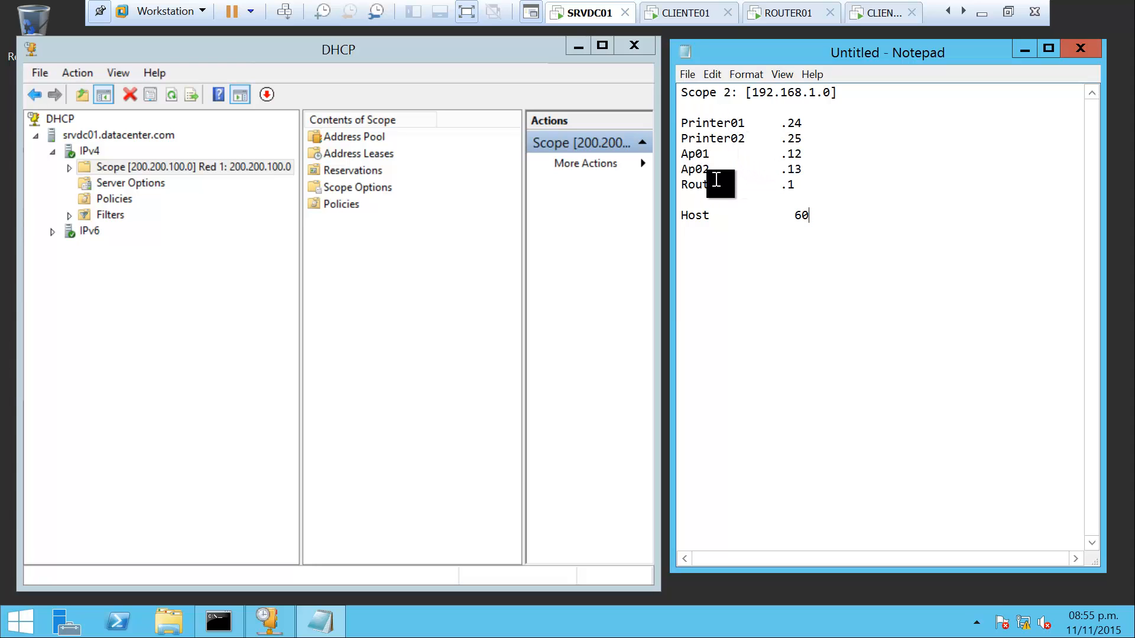
Start a new IPv4 DHCP scope named 'Red 2: 192.168.1.0'
click(89, 152)
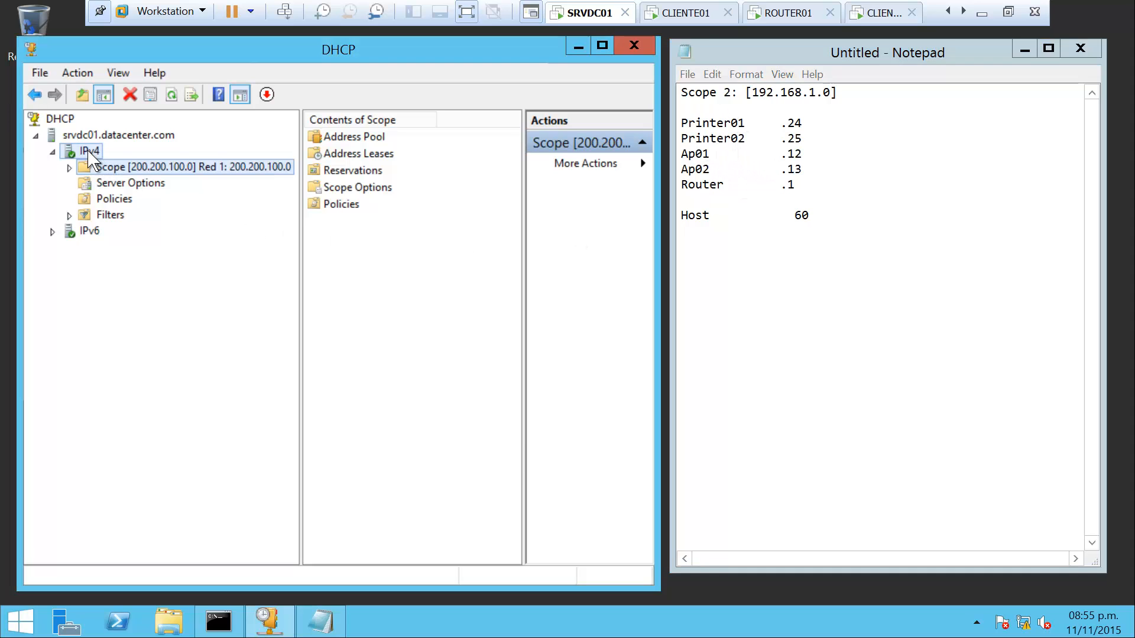
click(89, 152)
right_click(89, 153)
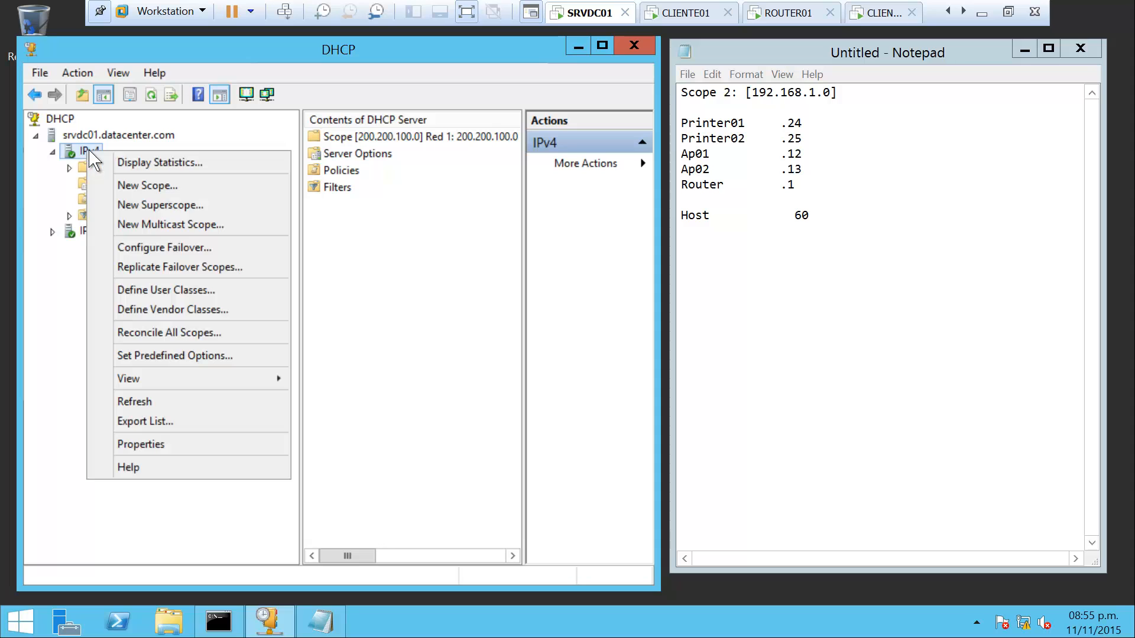
click(189, 188)
click(445, 477)
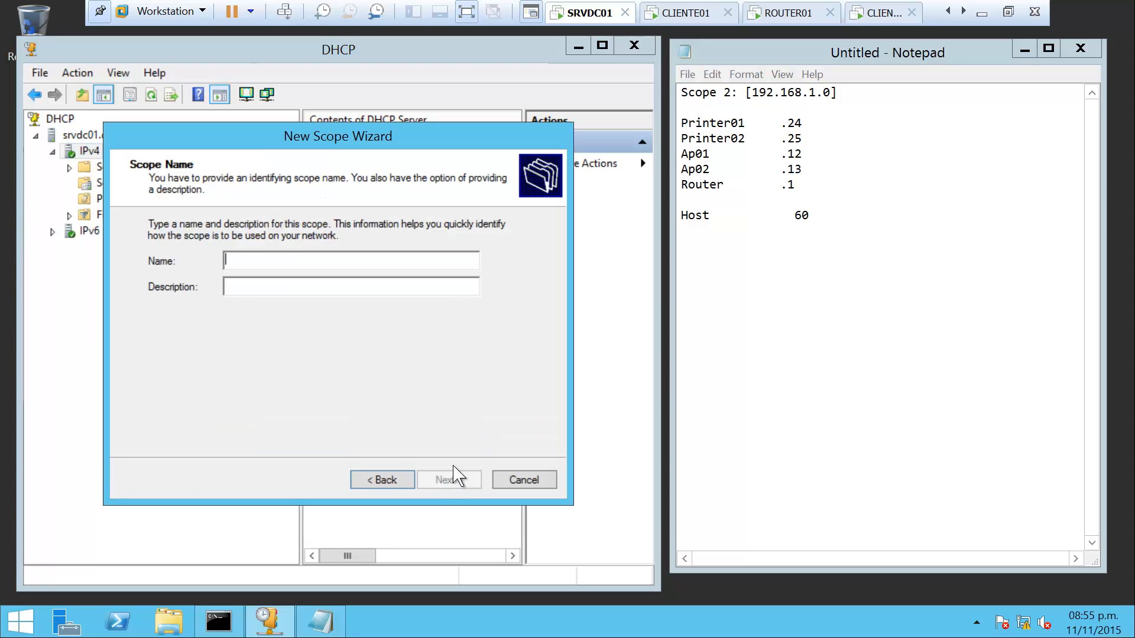
drag(328, 137, 270, 130)
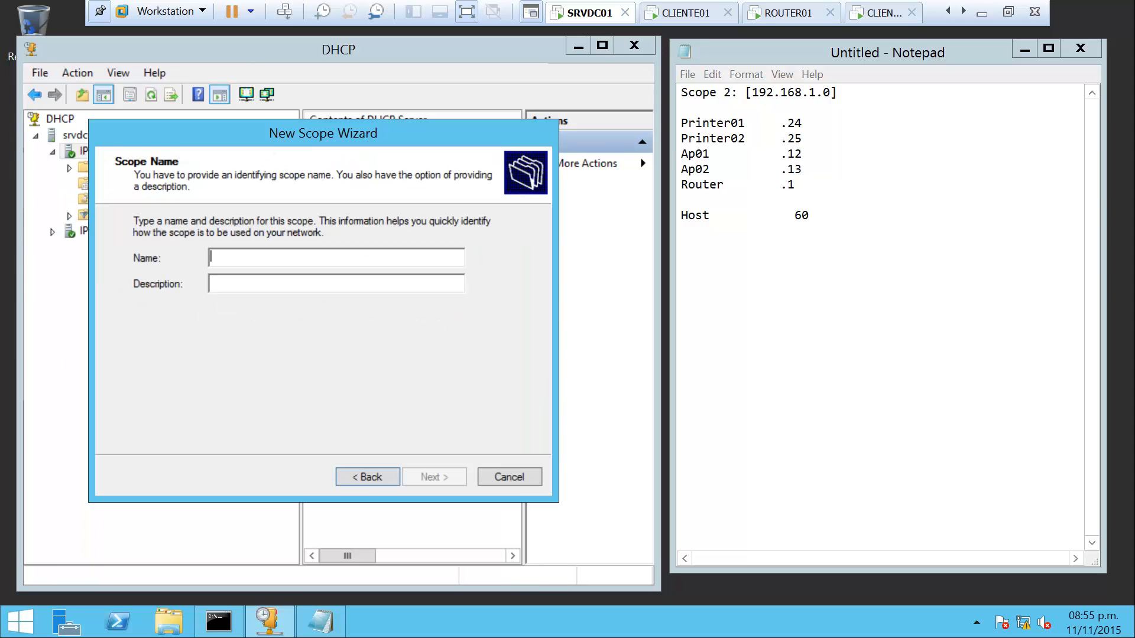
text(Red 2:)
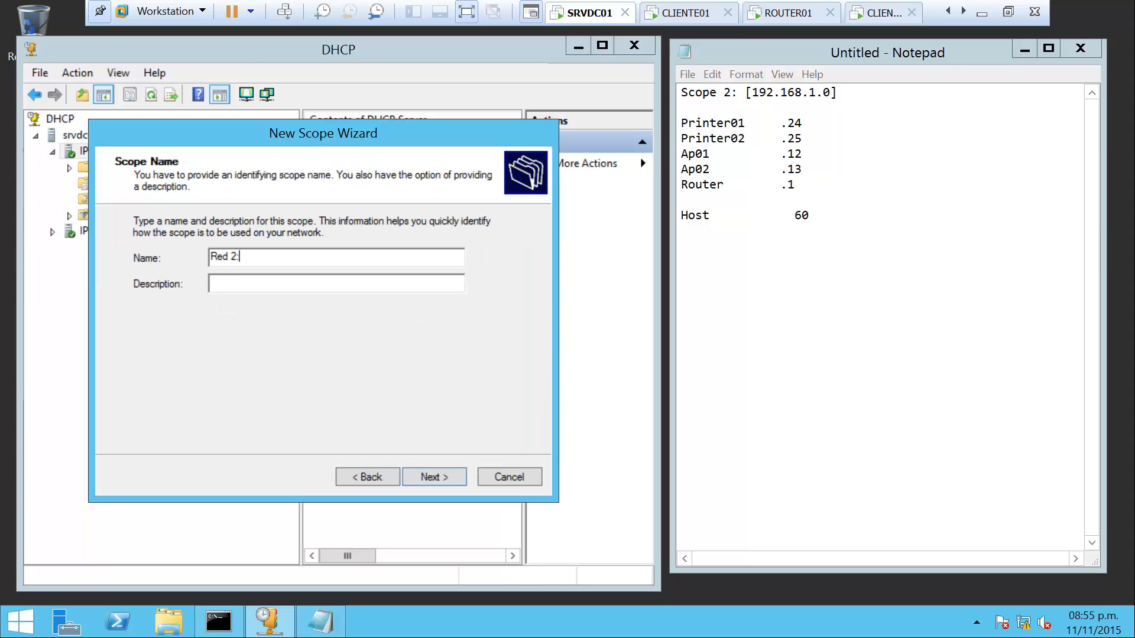
text( 192.168.1.0)
drag(458, 134, 470, 110)
click(459, 451)
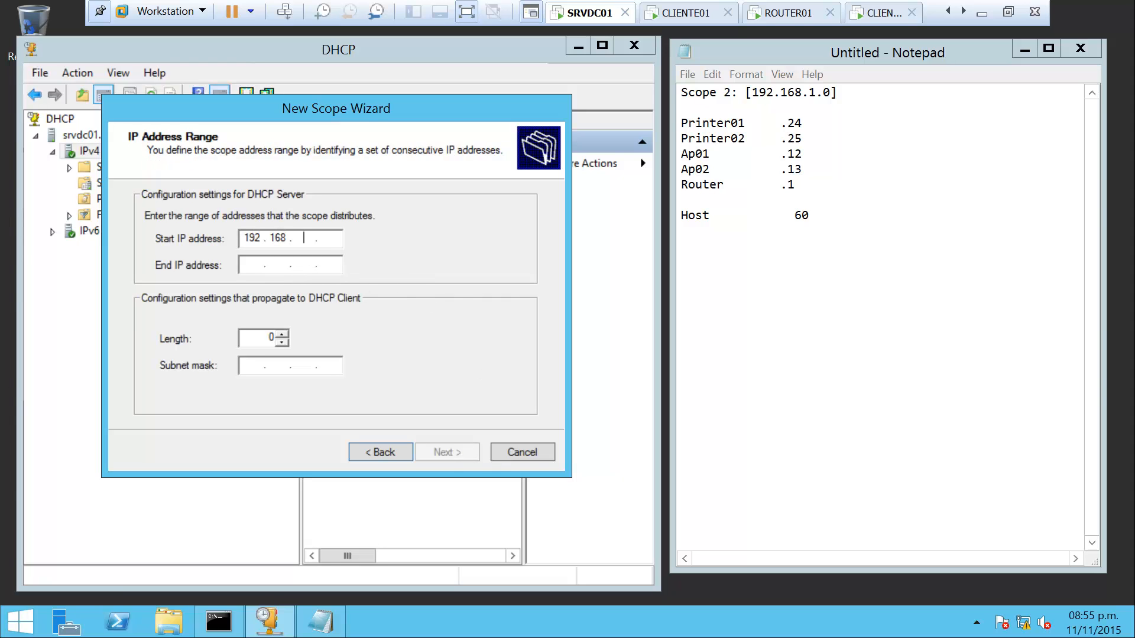
Set the scope range 192.168.1.1 to 192.168.1.60 with mask 255.255.255.0
text(192.168.1.1)
click(252, 266)
text(192 . 168 . 1 .)
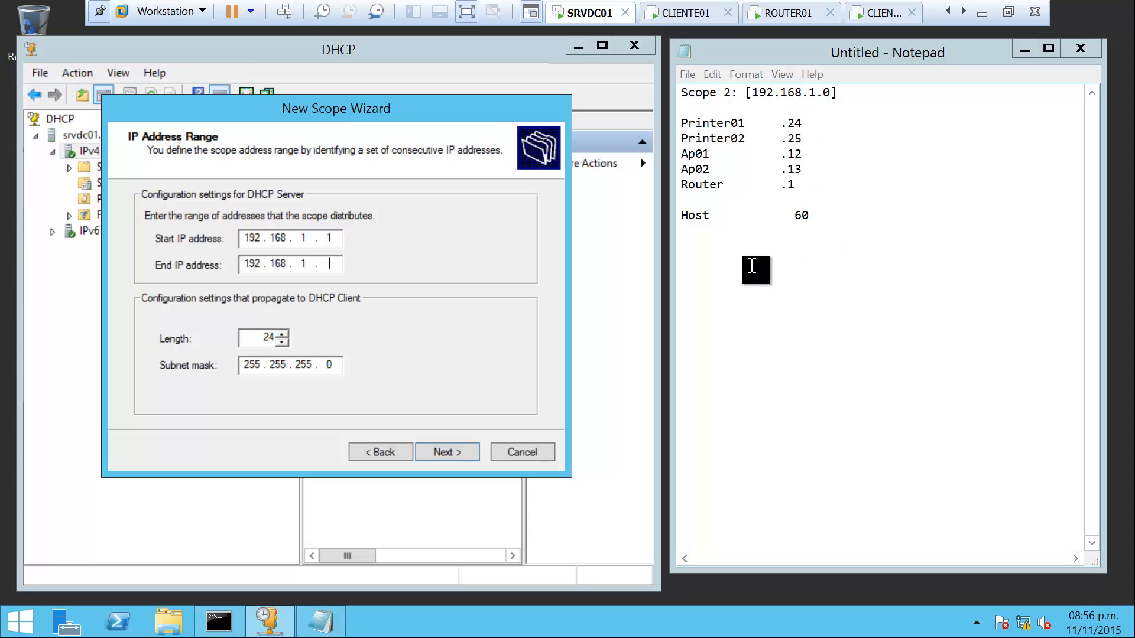
text(0)
click(464, 452)
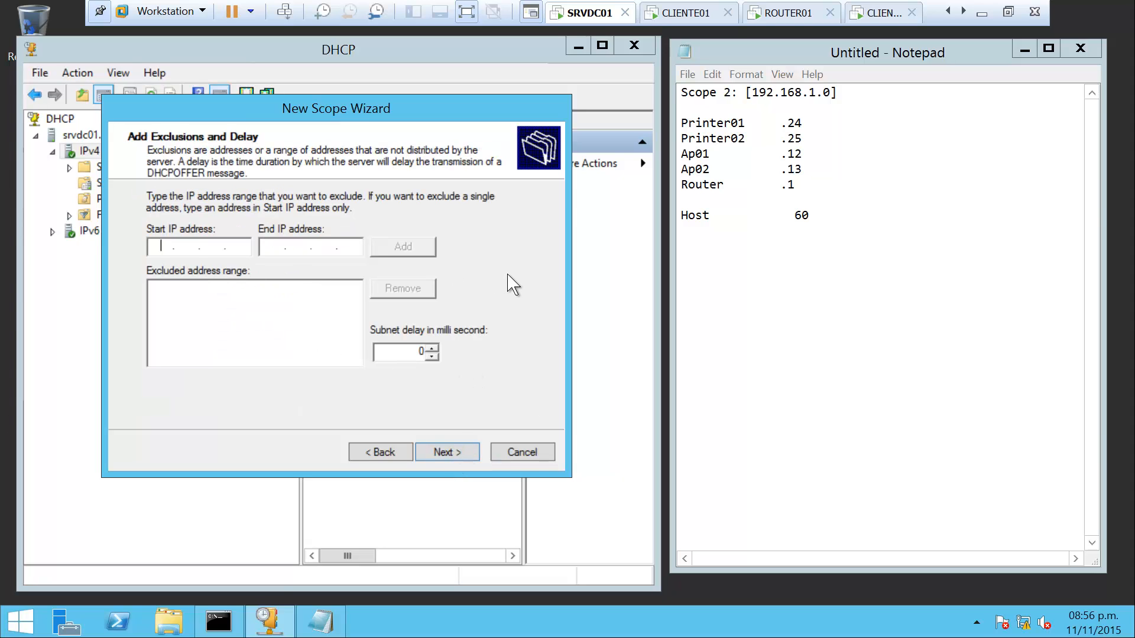
Add exclusions 192.168.1.1, 192.168.1.24–192.168.1.25 and 192.168.1.12–192.168.1.13
text(192 . 168 . 1 . 1)
click(402, 247)
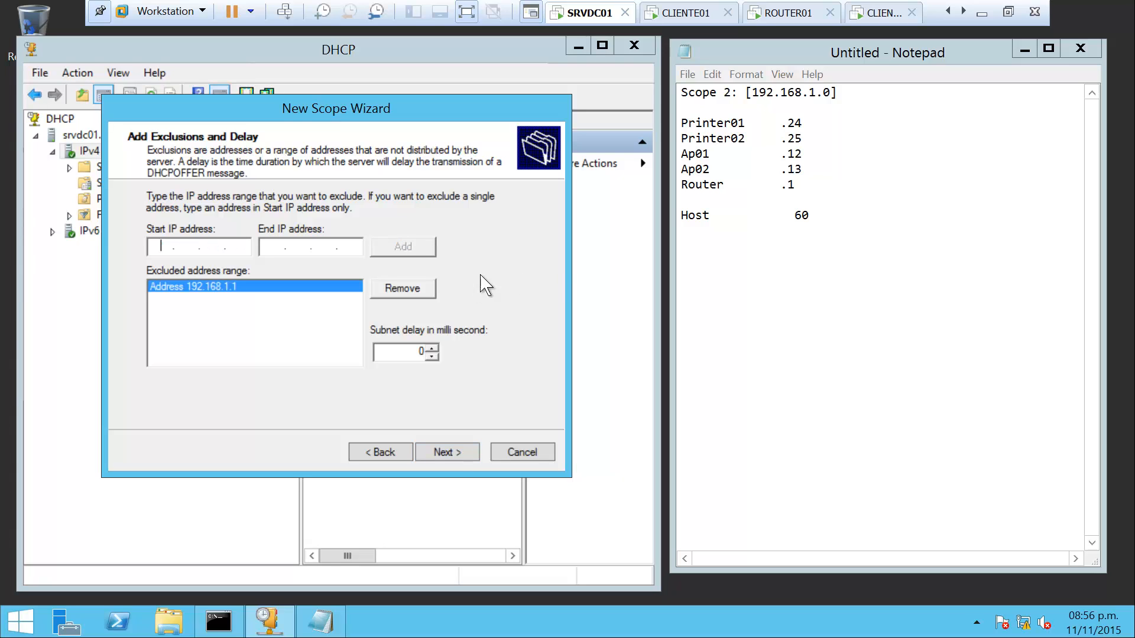
text(192.168.1.24)
key(Tab)
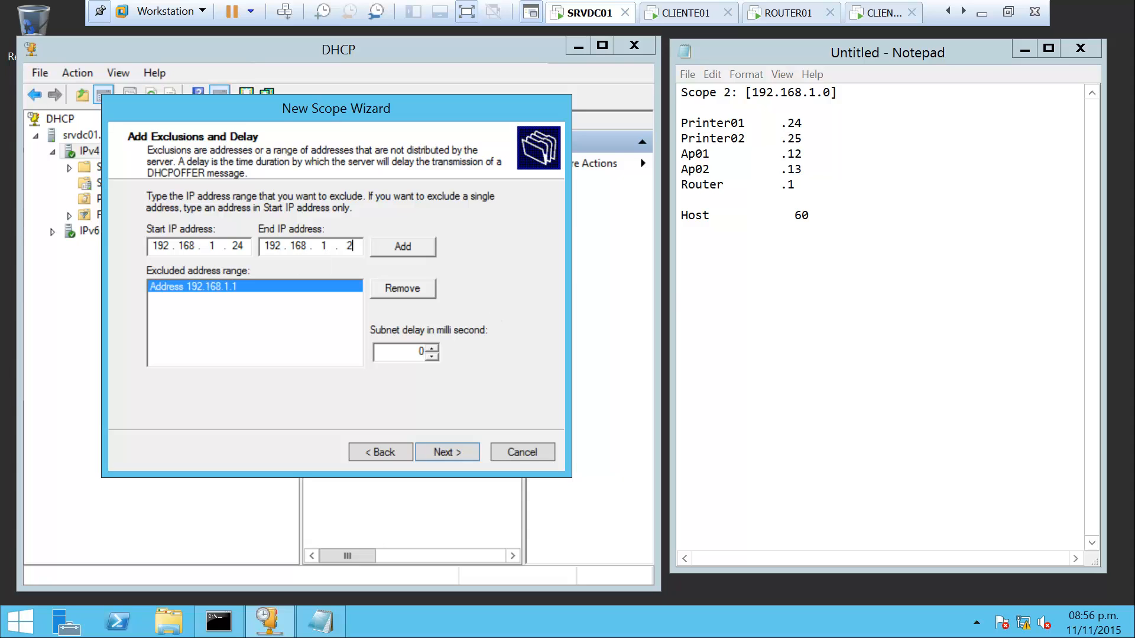
click(416, 249)
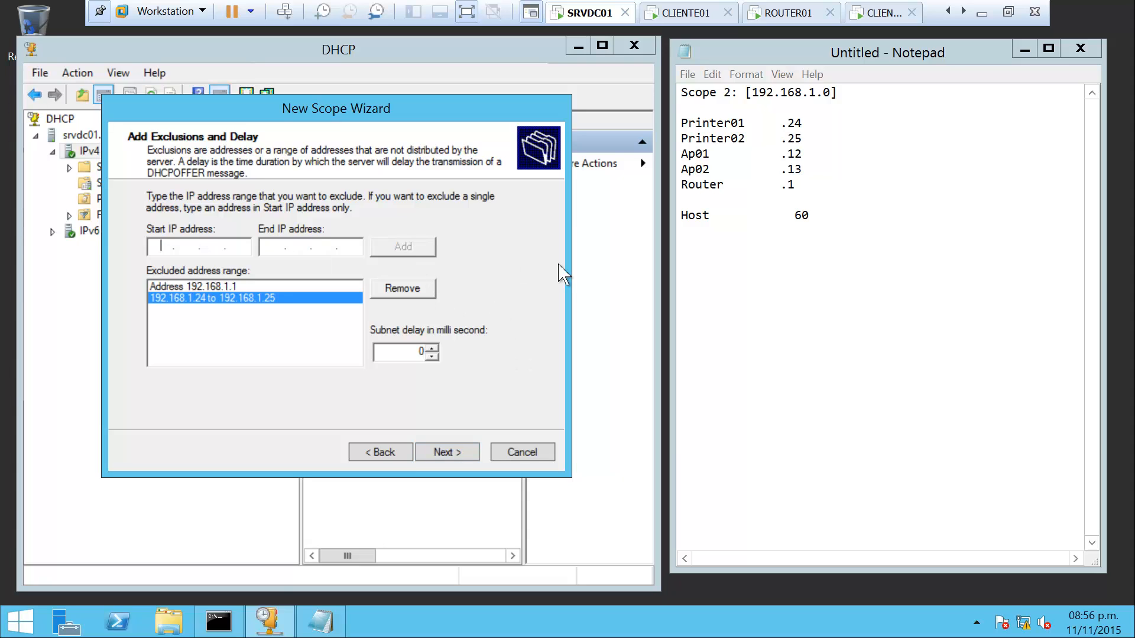
text(192 . 168 . 1 . 12)
click(280, 246)
text(192.168.1.13)
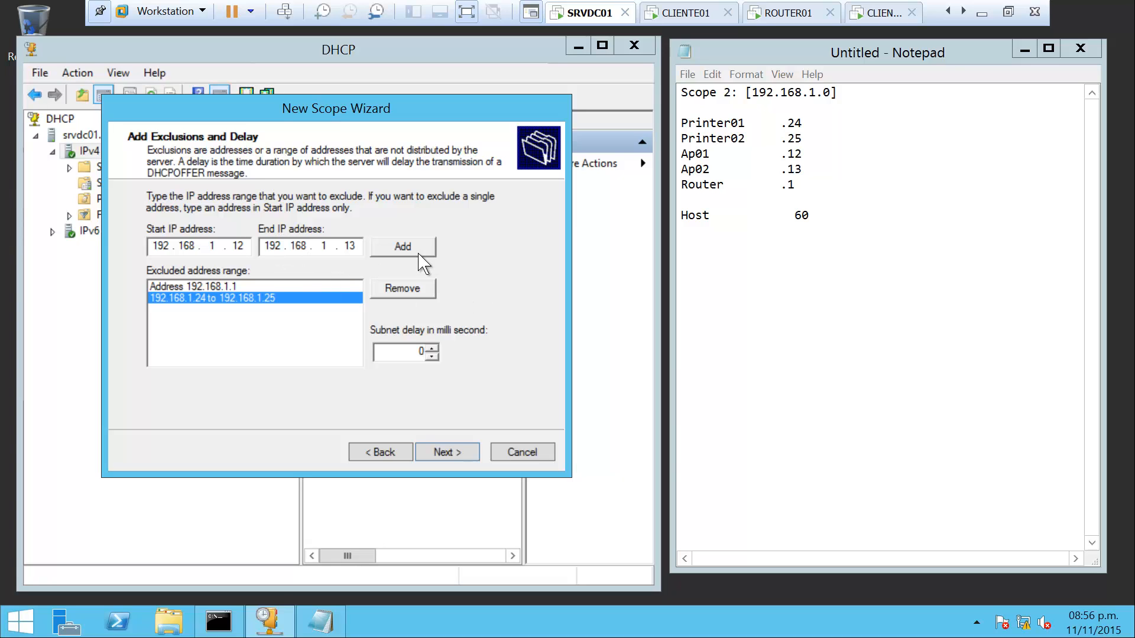
click(414, 248)
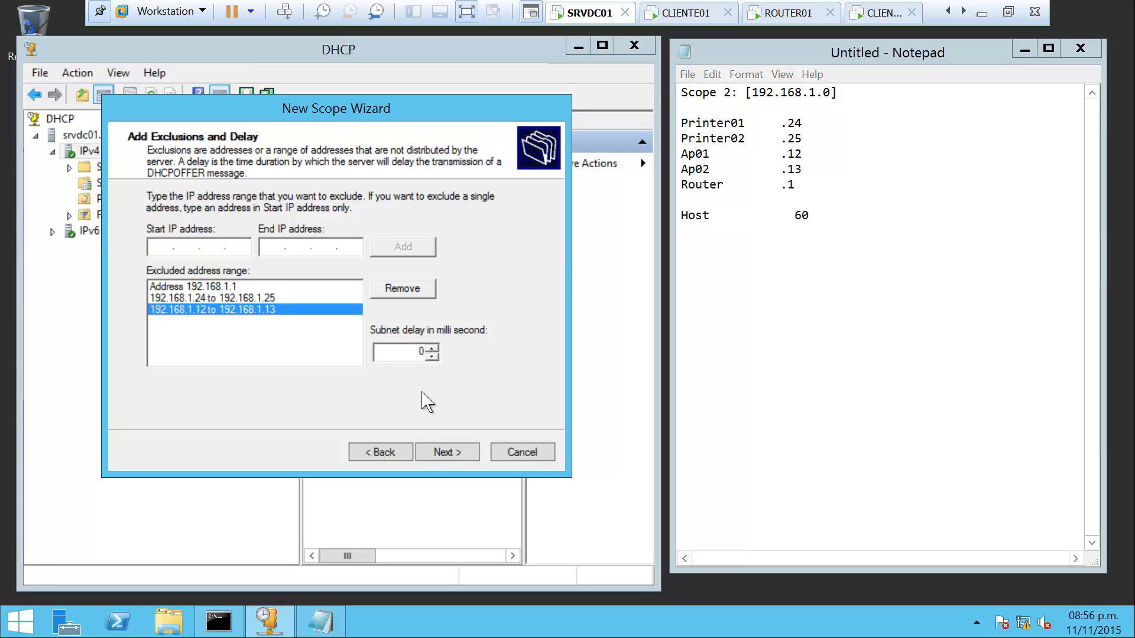
Keep the default lease, choose to configure options later, and finish the wizard
click(446, 453)
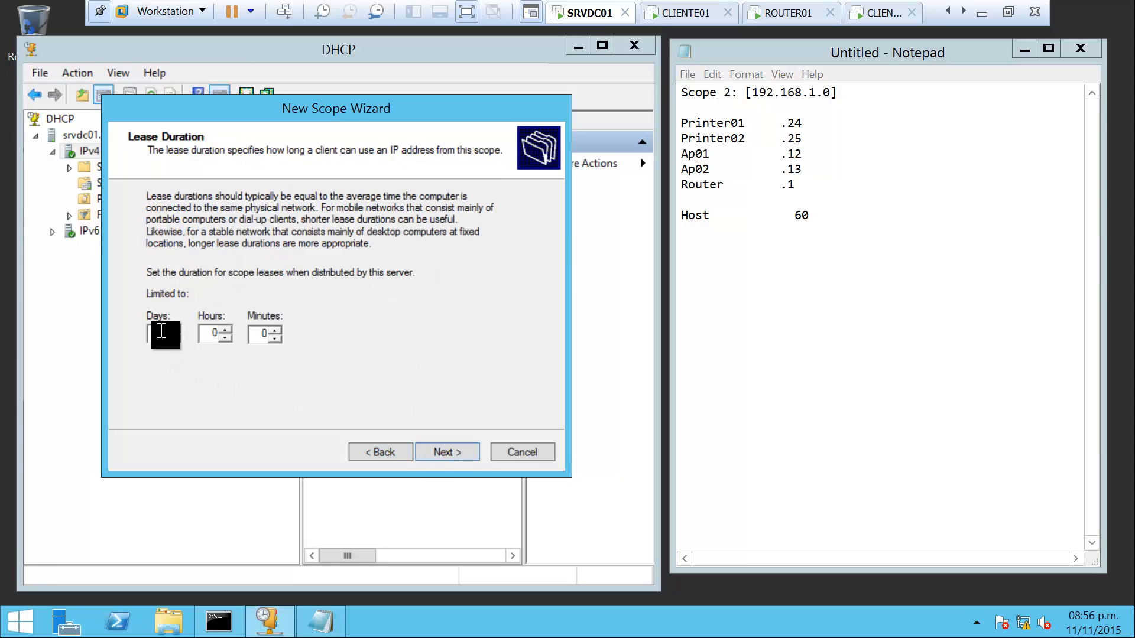
click(453, 452)
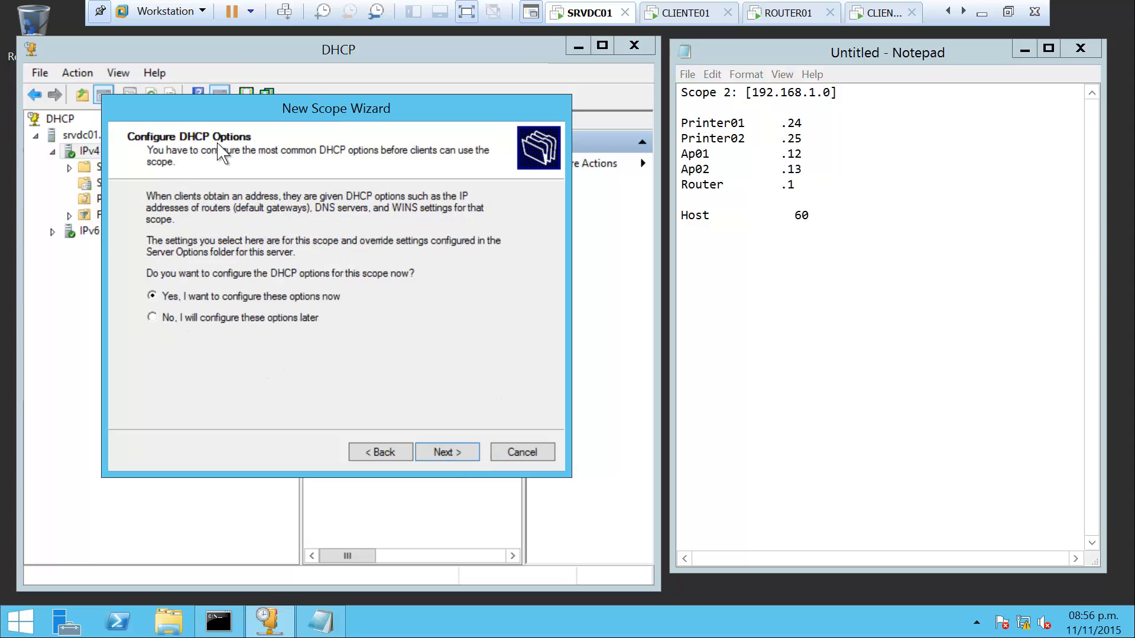
click(166, 318)
click(446, 464)
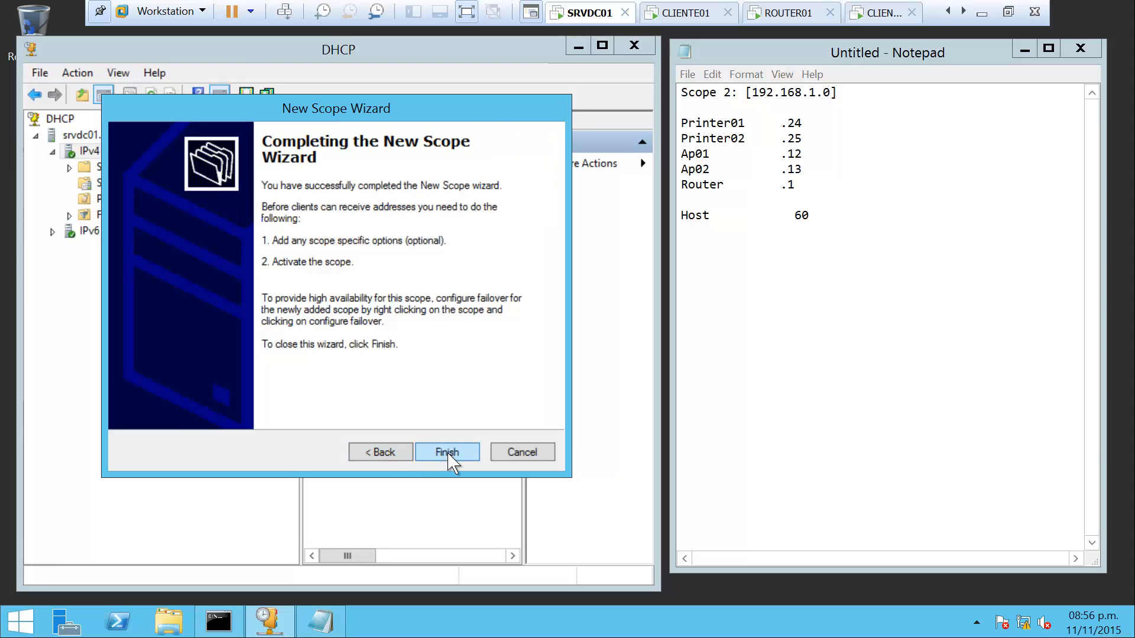
click(447, 452)
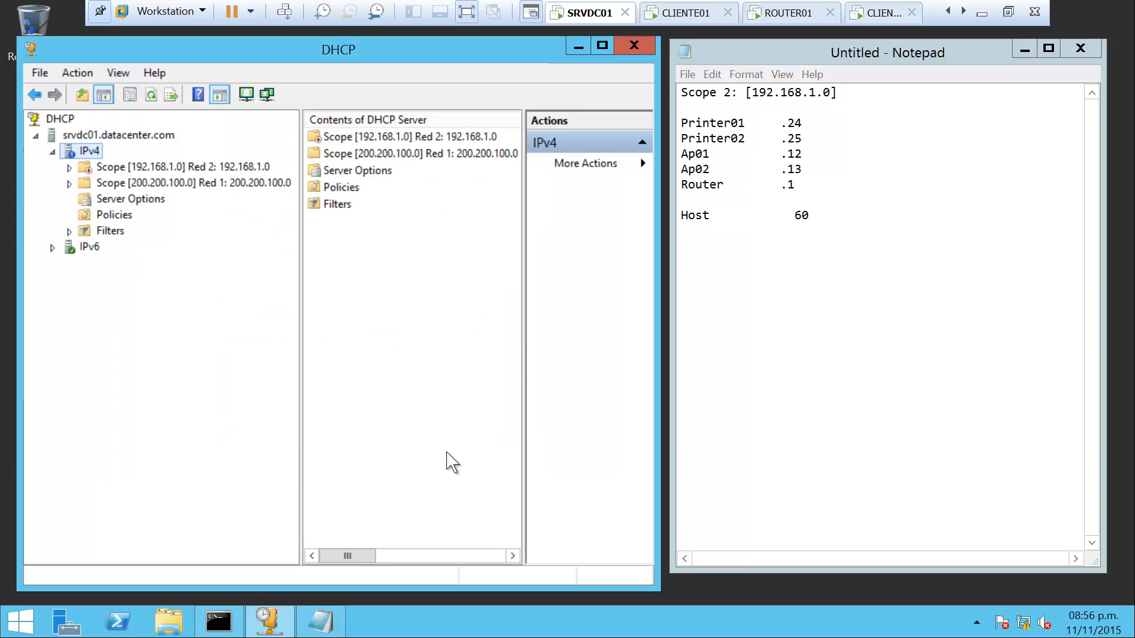
Activate the 192.168.1.0 scope
double_click(109, 168)
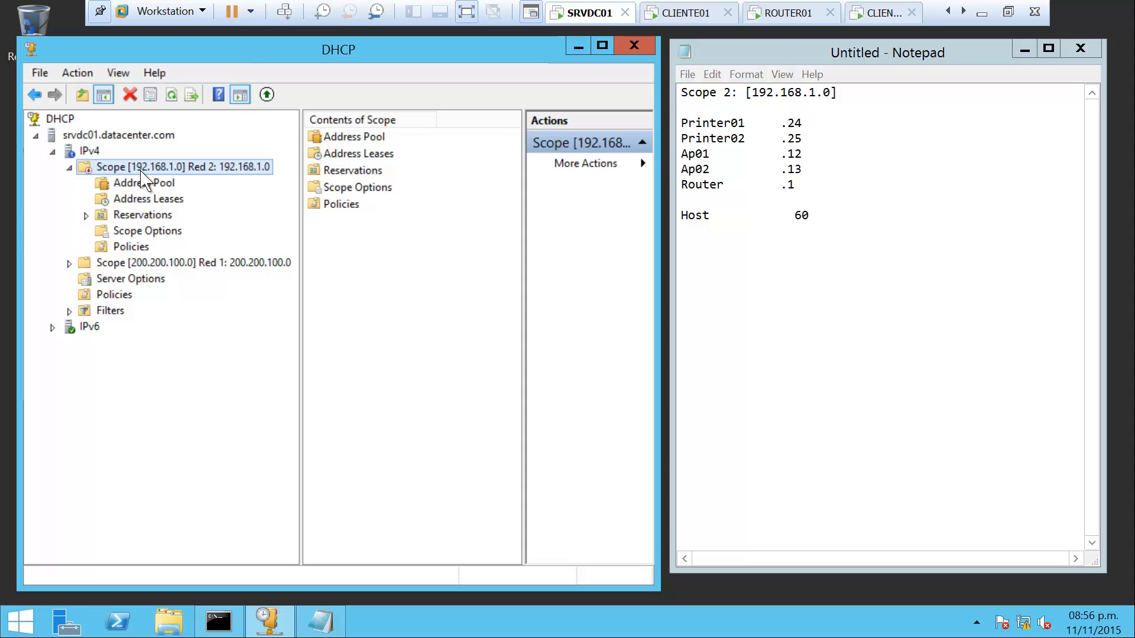
right_click(155, 167)
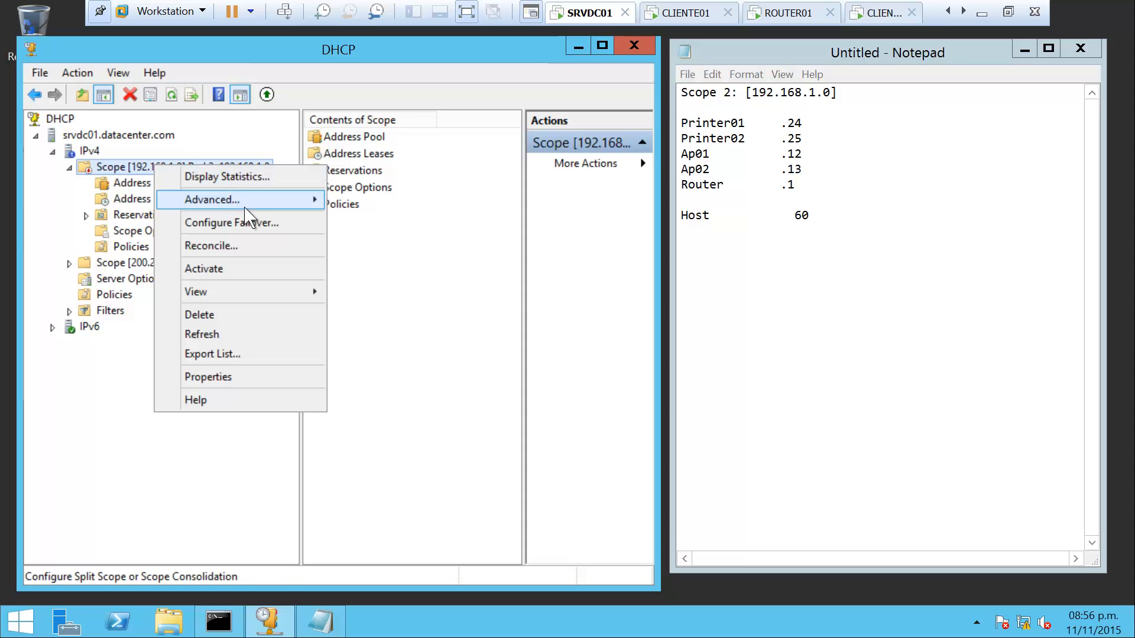
click(251, 278)
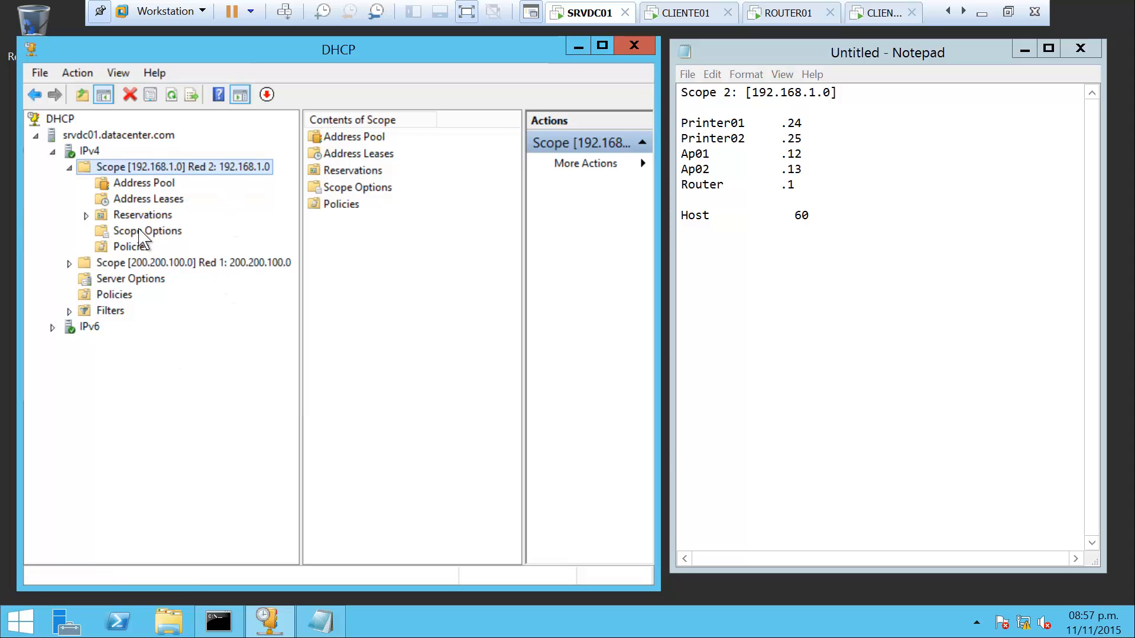
Review the 200.200.100.0 scope's options: router 200.200.100.1, DNS 200.200.100.50/.51, DATACENTER.COM
click(144, 231)
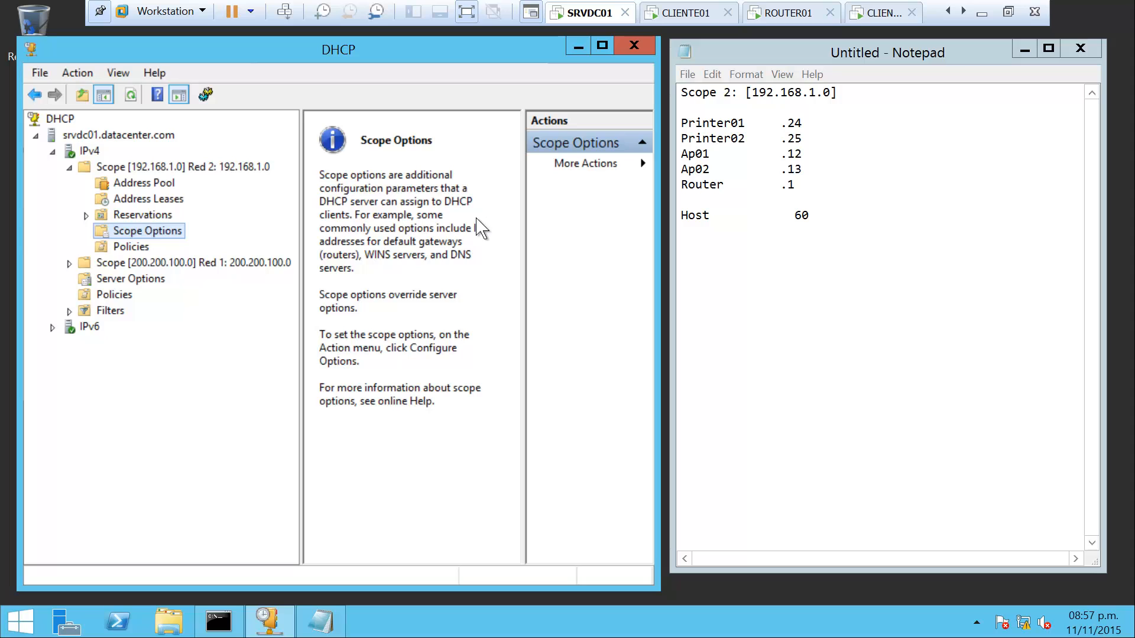
click(70, 264)
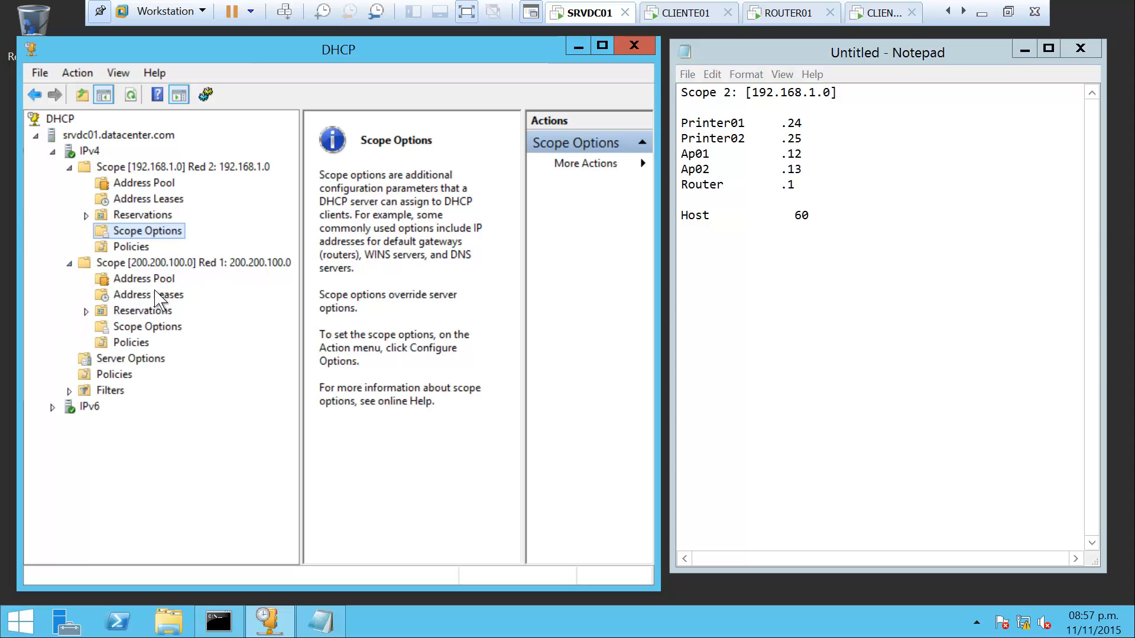
click(149, 327)
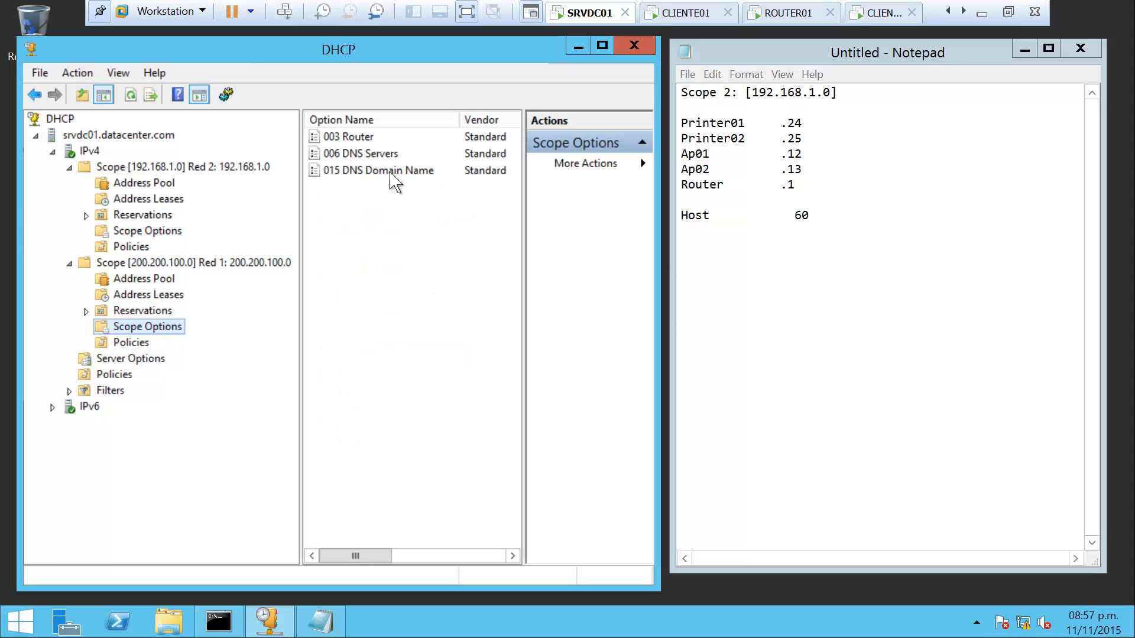
click(354, 155)
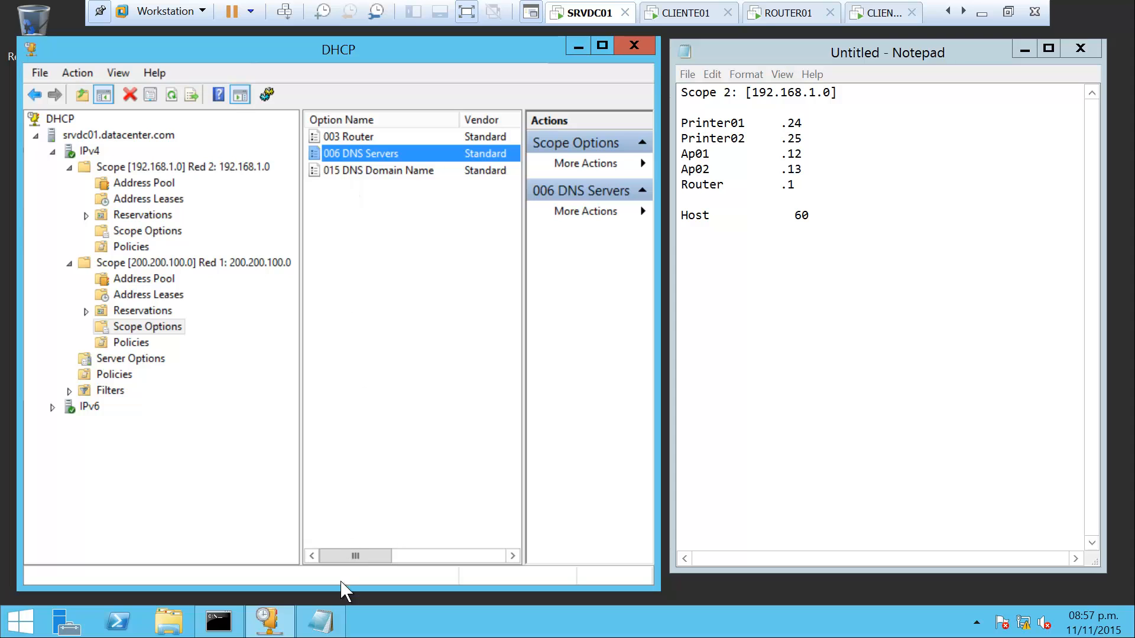
drag(361, 556, 426, 560)
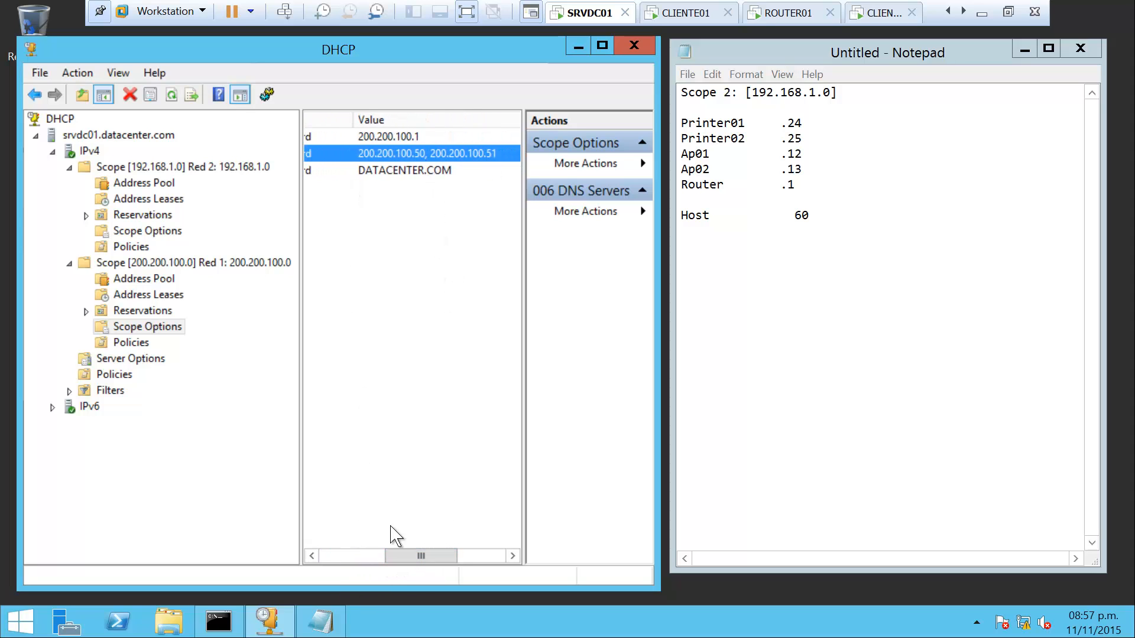
drag(406, 556, 352, 562)
click(157, 329)
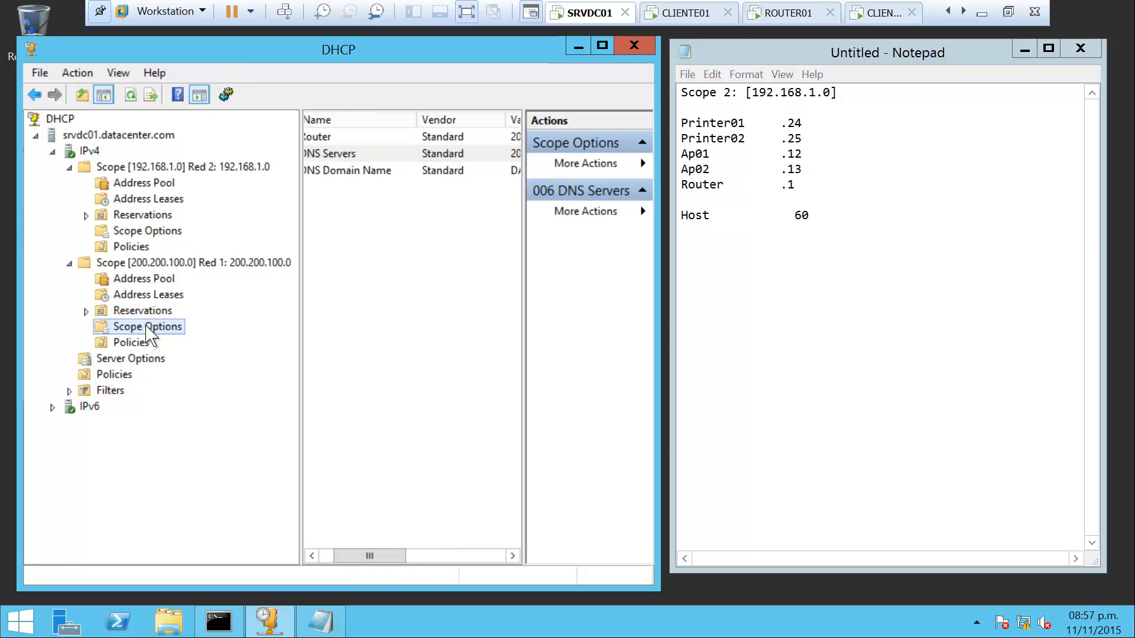
click(156, 230)
Give the 192.168.1.0 scope the 003 Router option 192.168.1.1
right_click(177, 235)
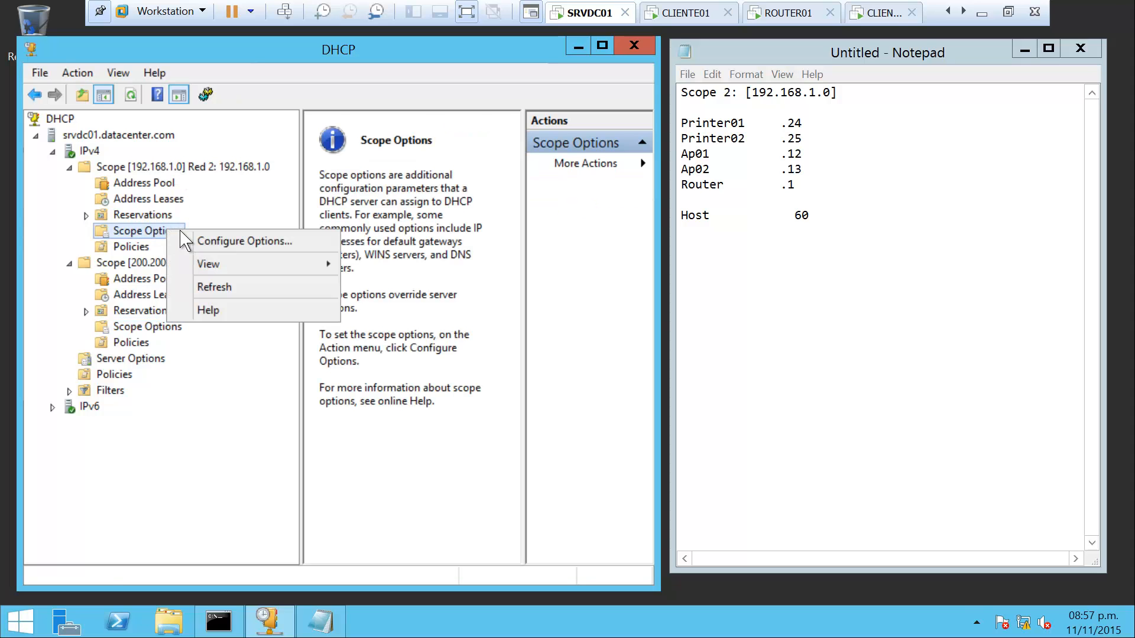
click(257, 242)
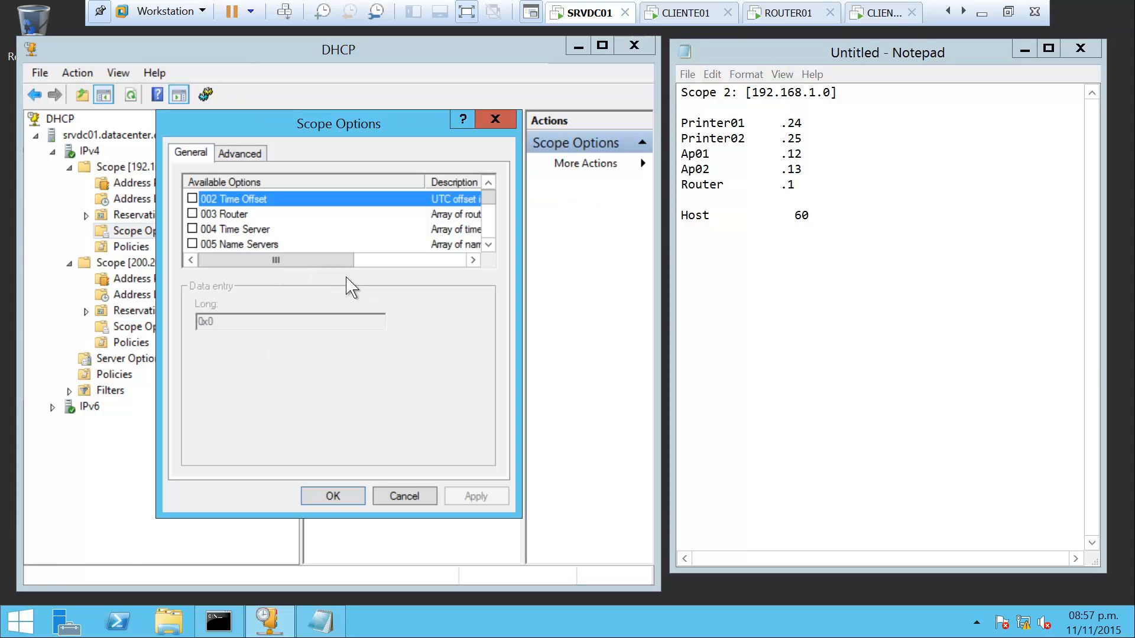
click(192, 214)
click(210, 365)
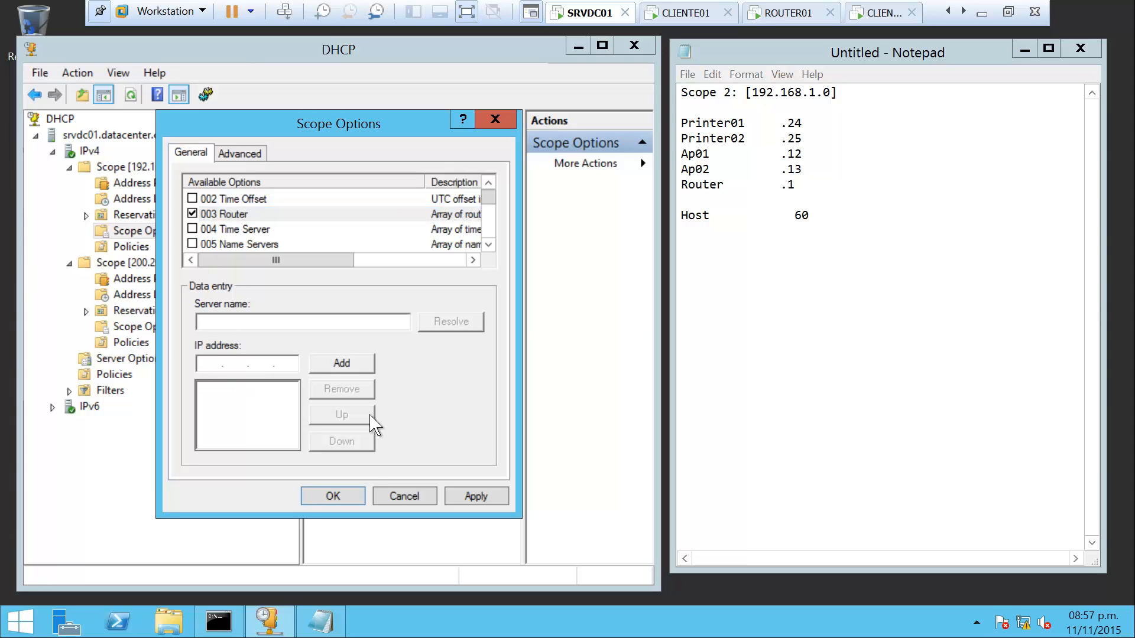
text(192.168.1.1)
click(354, 369)
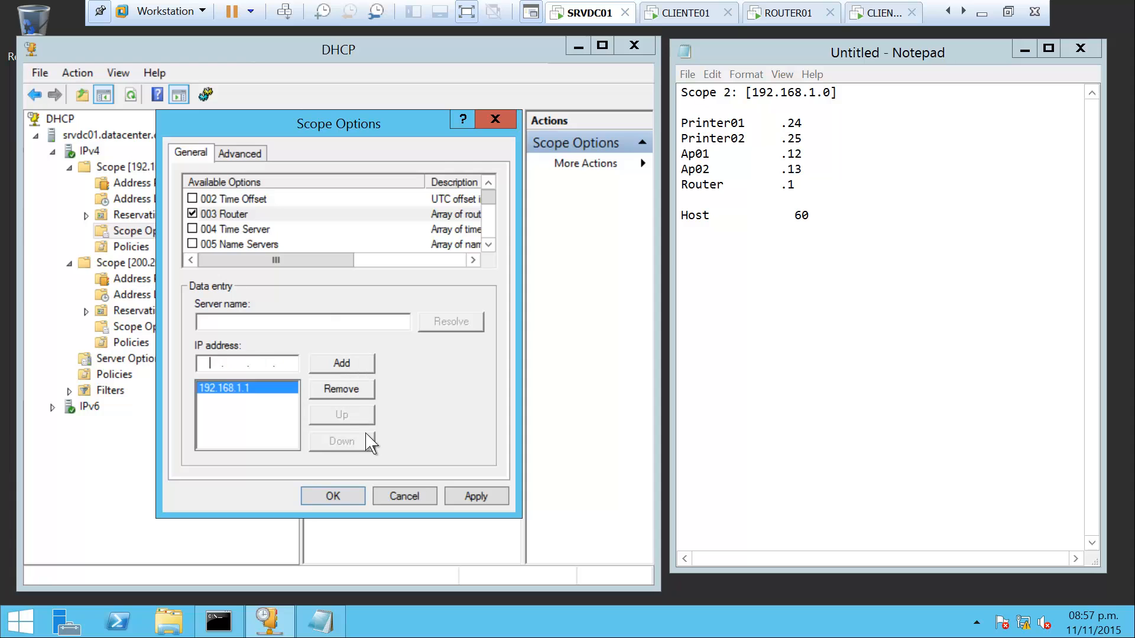
click(470, 495)
key(Return)
Enable the 006 DNS Servers option and begin entering 200.200.100.50
right_click(177, 232)
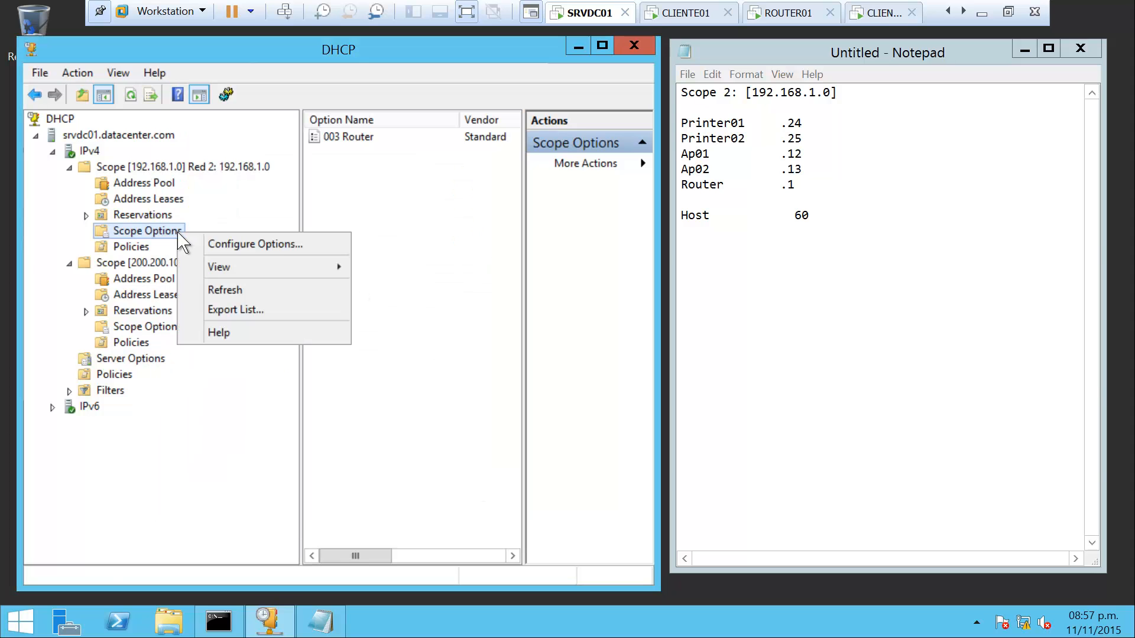
click(273, 243)
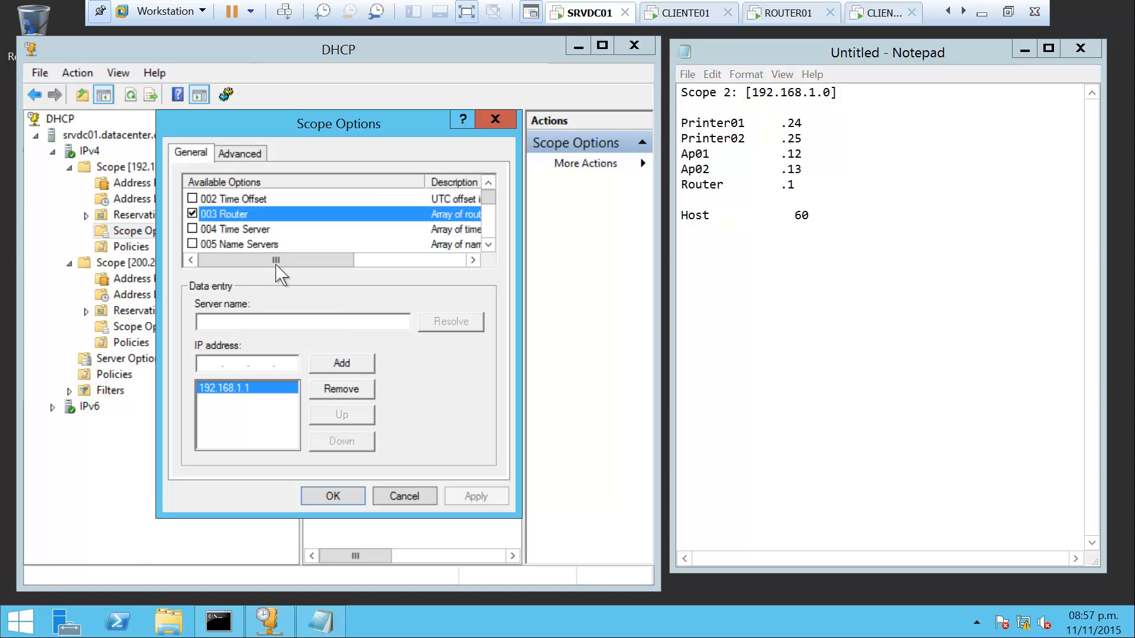
click(486, 244)
click(486, 244)
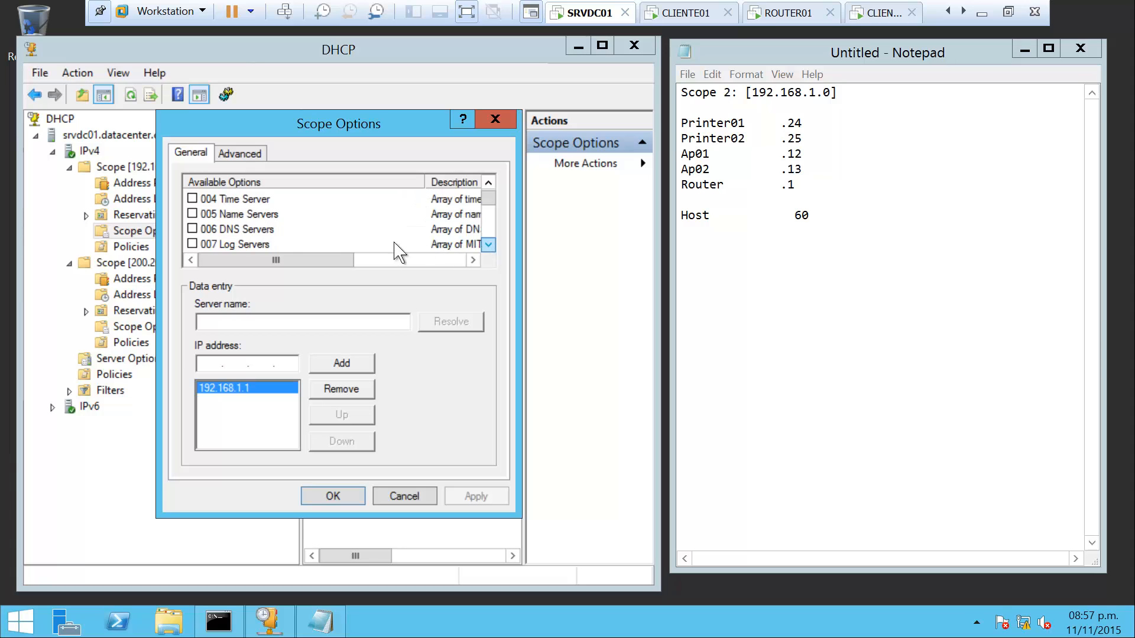
click(192, 229)
click(203, 362)
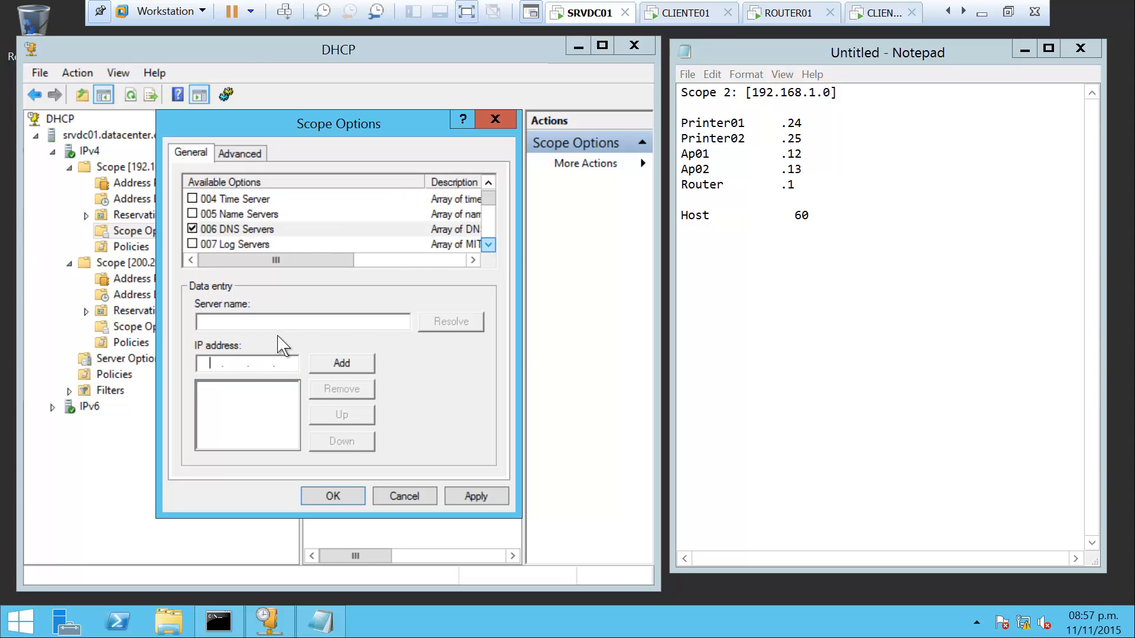
text(200 . 200 . 100 . 50)
Add 200.200.100.50 as DNS server, check Server Manager's Local Server and Tools, then return
click(347, 364)
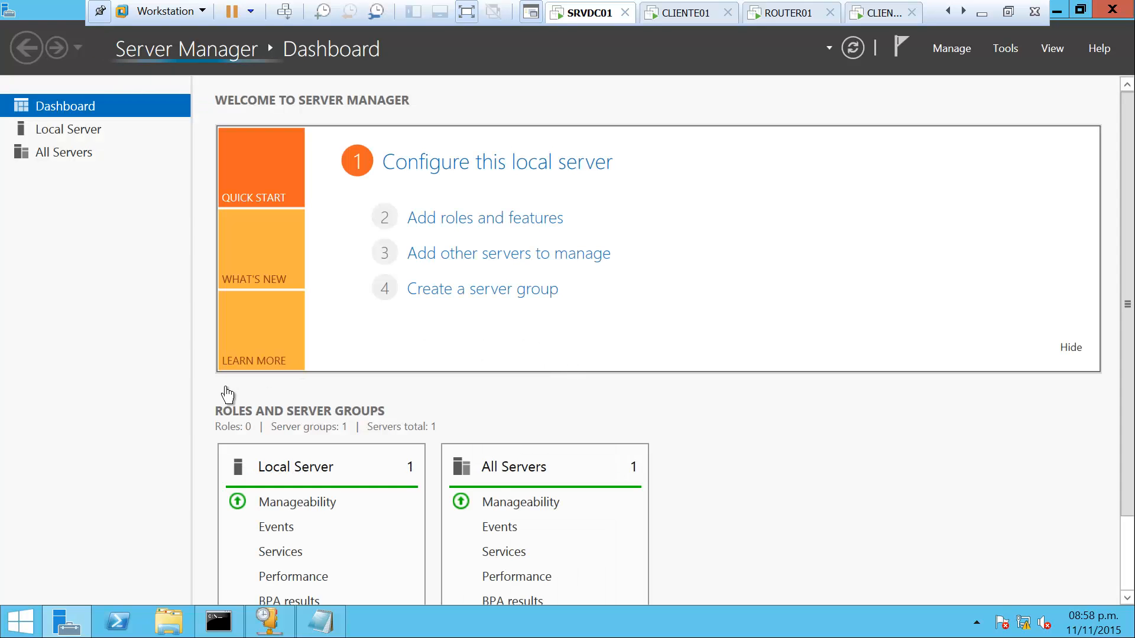
click(77, 134)
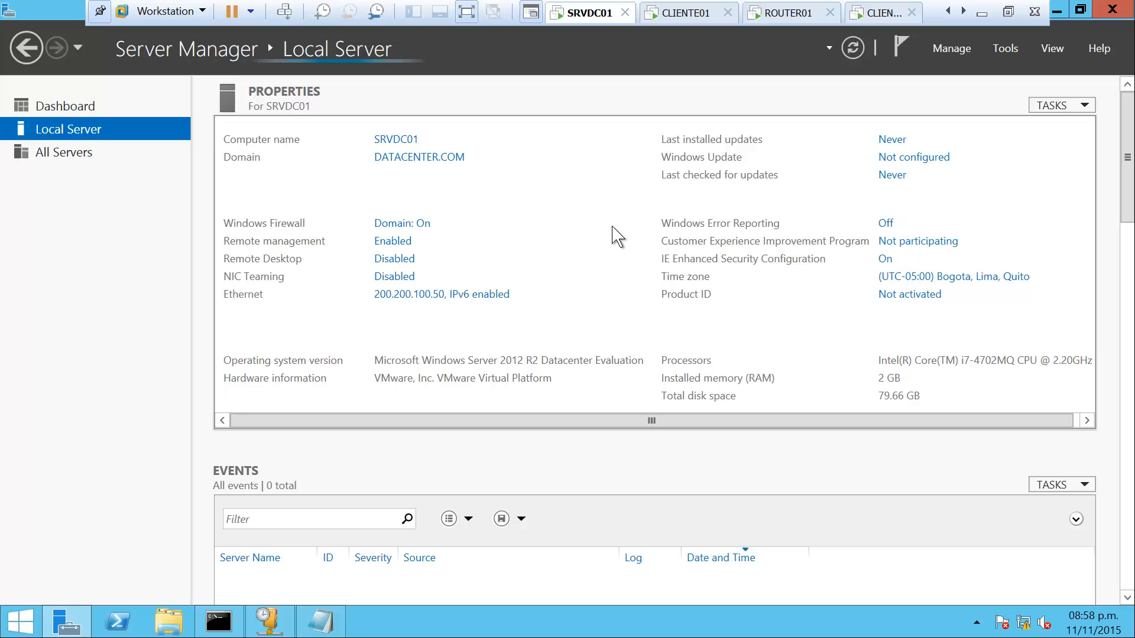
click(1006, 50)
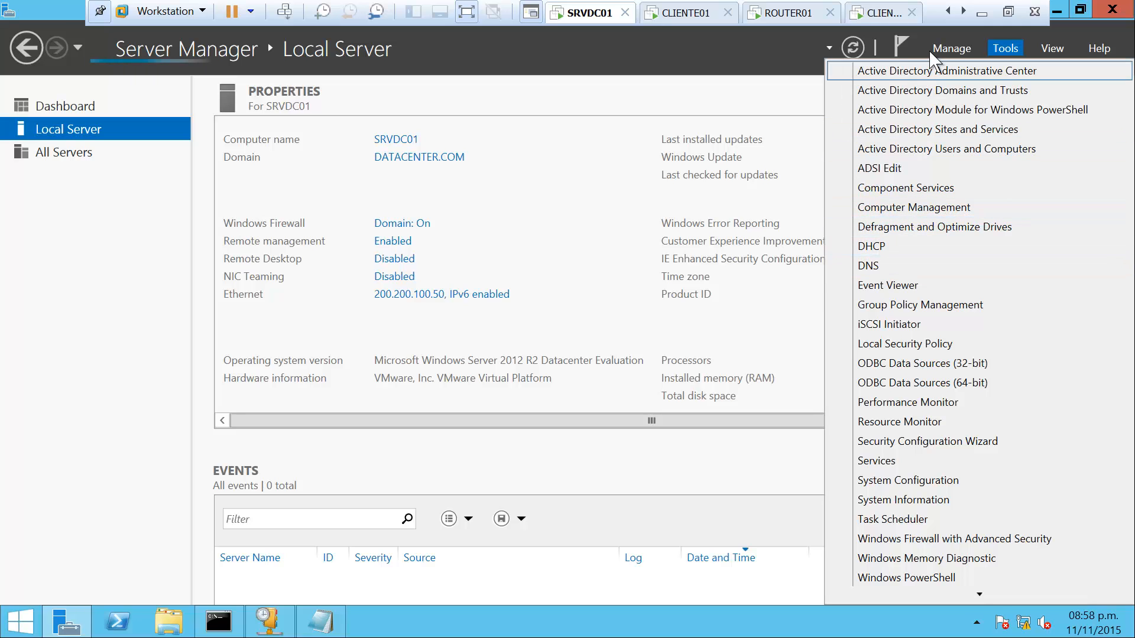
click(576, 117)
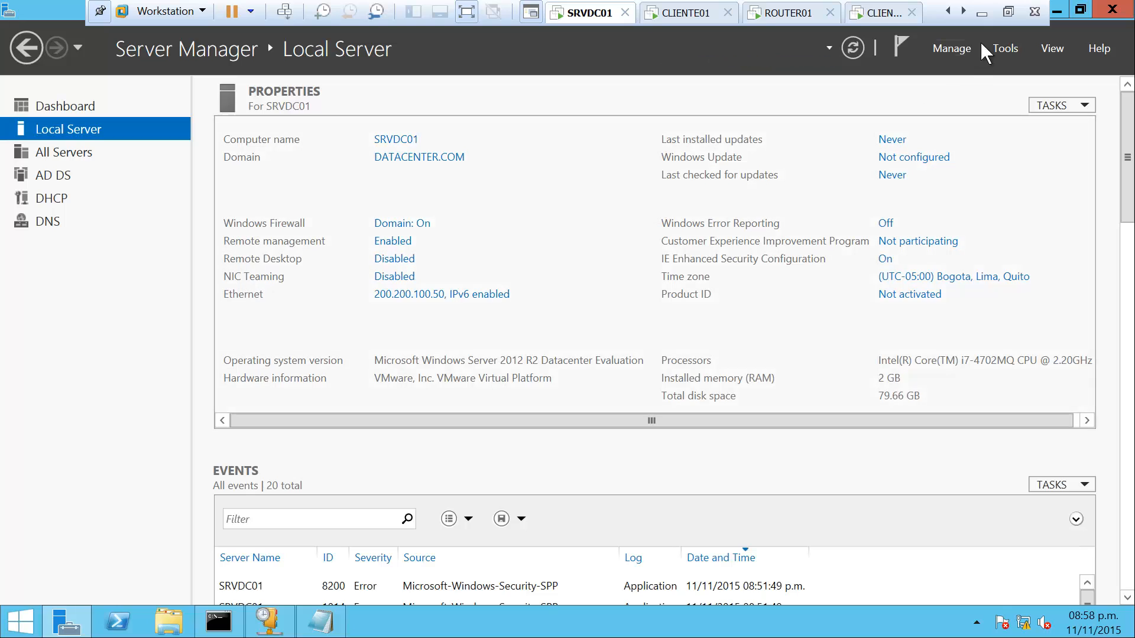
click(1057, 10)
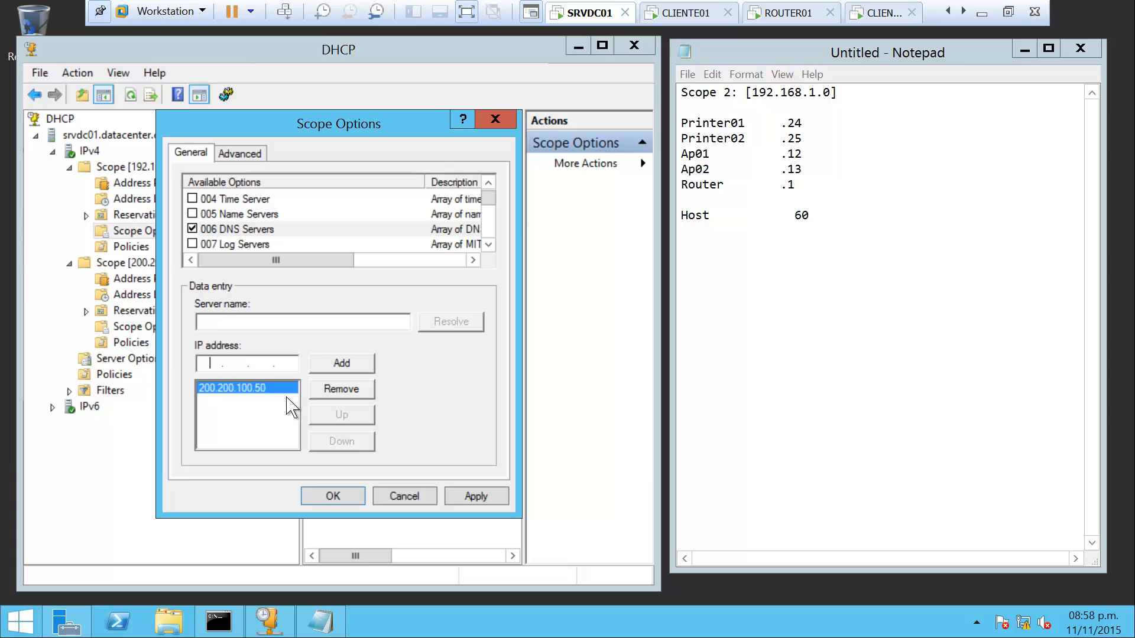
Add 200.200.100.51 as a second DNS server, accepting the validation warning, and apply
text(200 . 200 . 100 . 51)
click(357, 370)
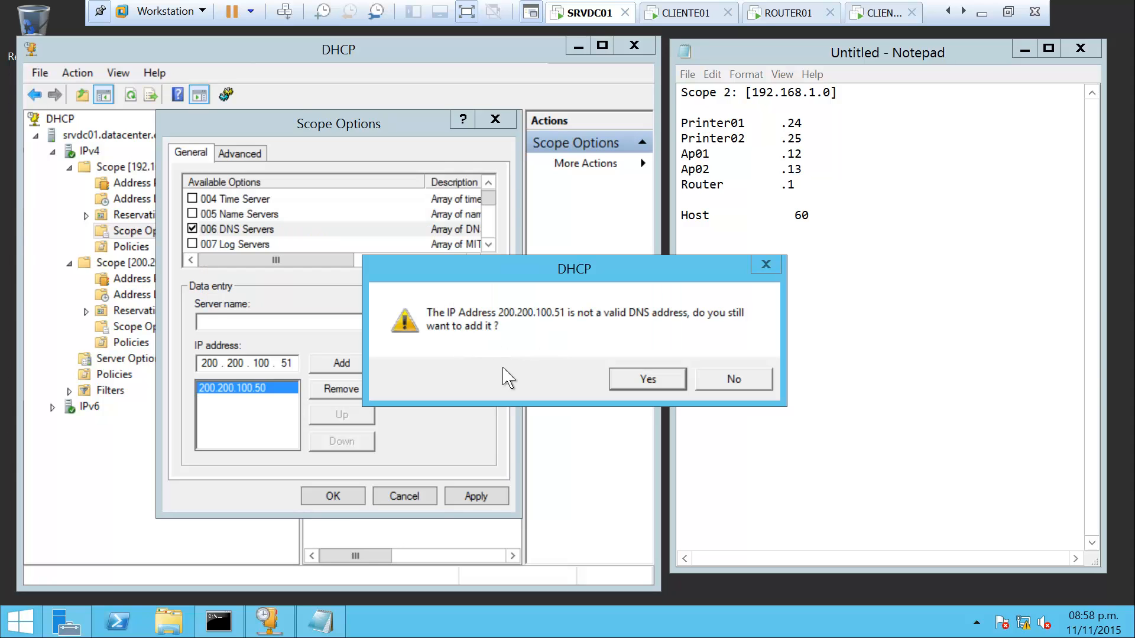
click(660, 387)
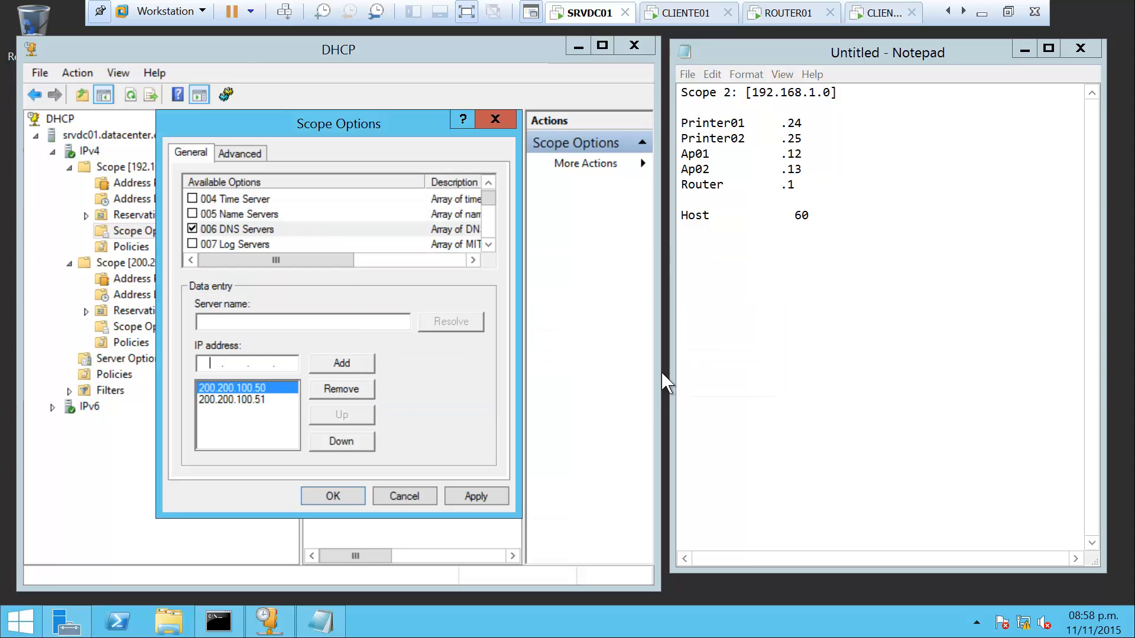
click(476, 496)
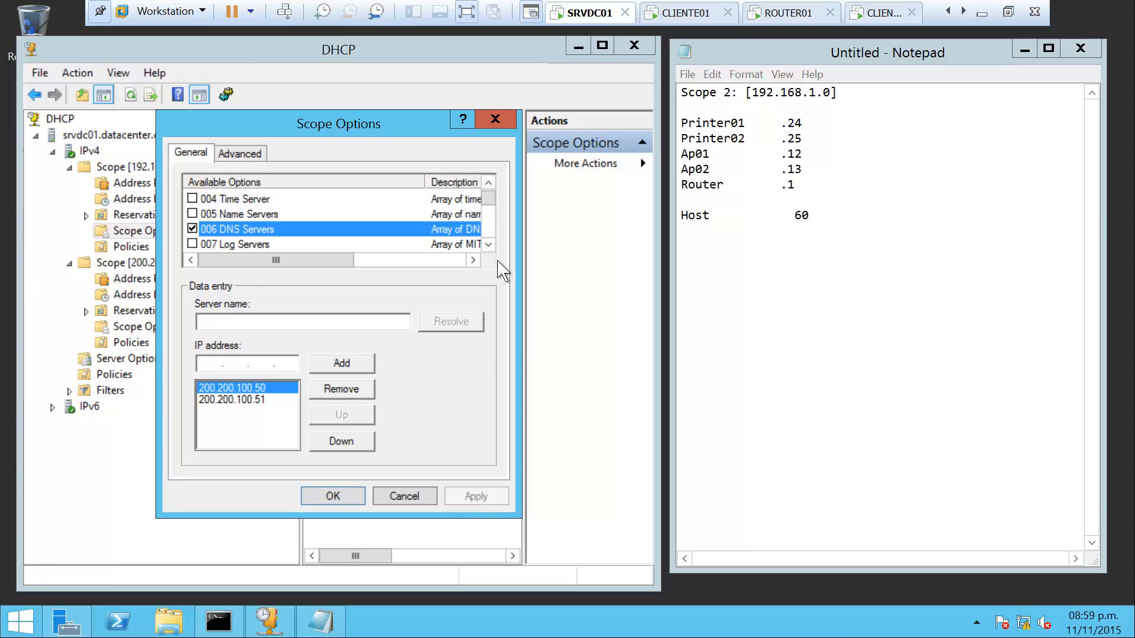
Set the 015 DNS Domain Name option to DATACENTER.COM and widen the options list columns
scroll(490, 246, down, 3)
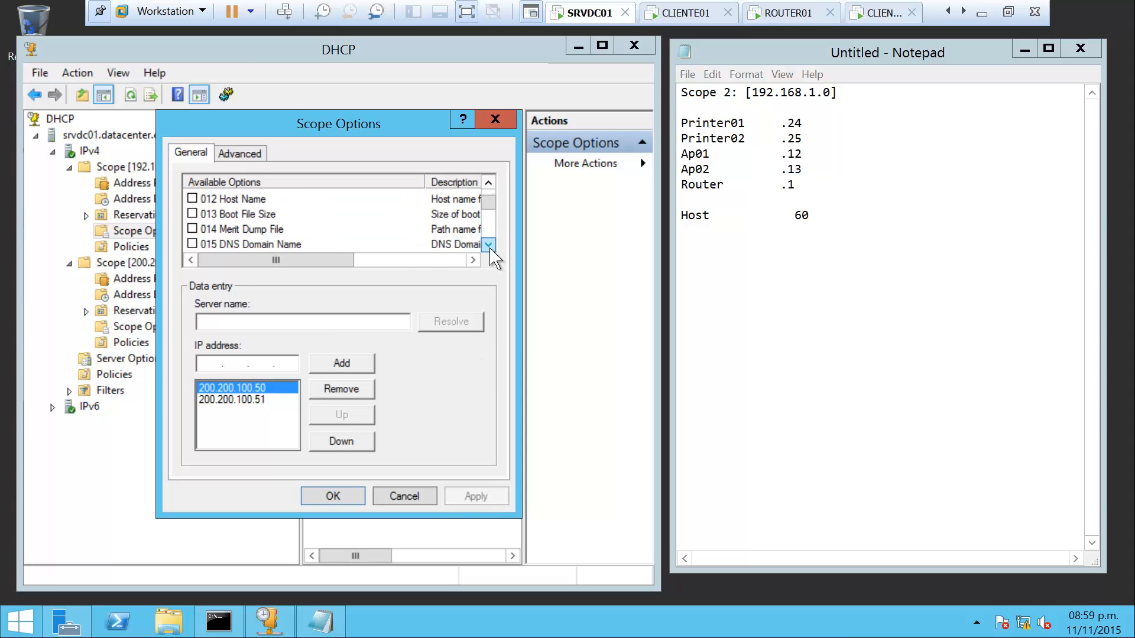
click(192, 229)
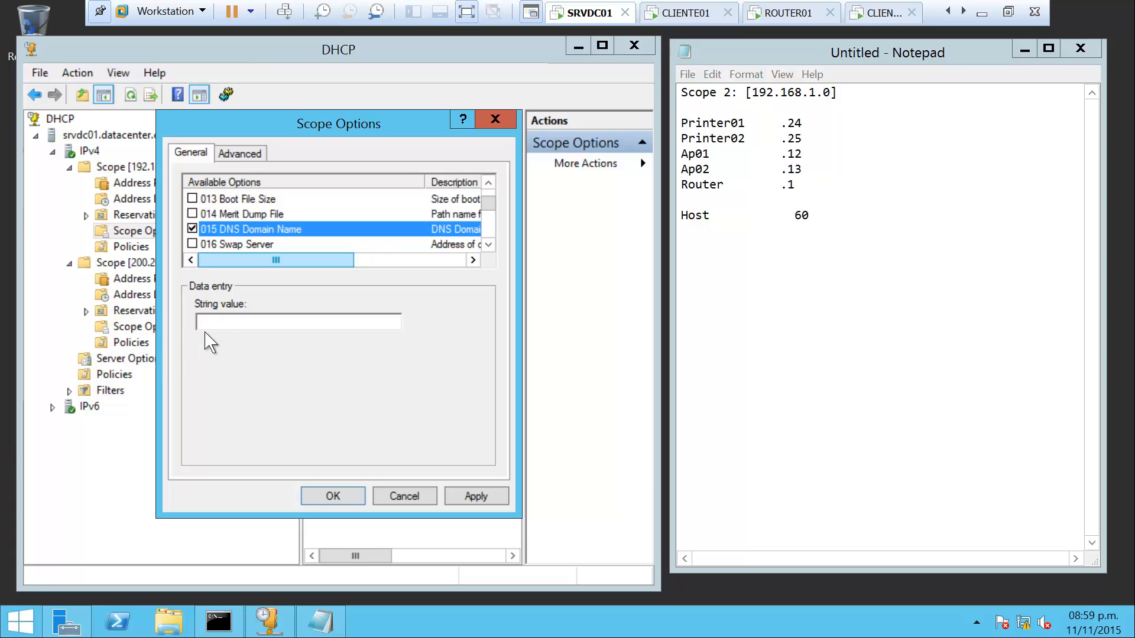
click(211, 322)
text(DAT)
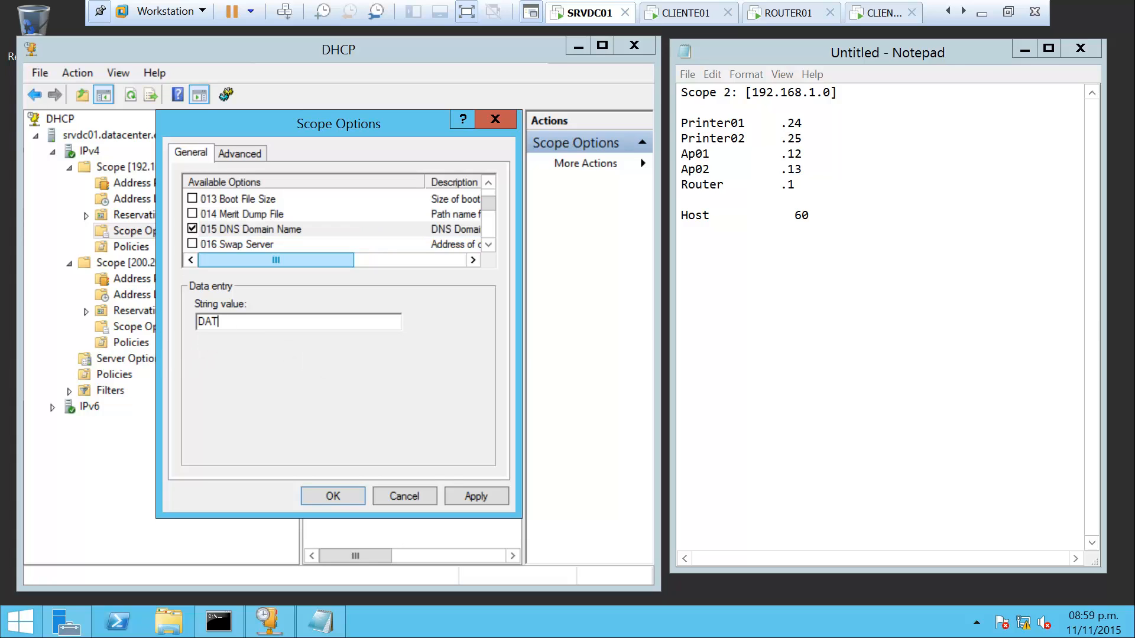
text(ACENTER.COM)
click(352, 496)
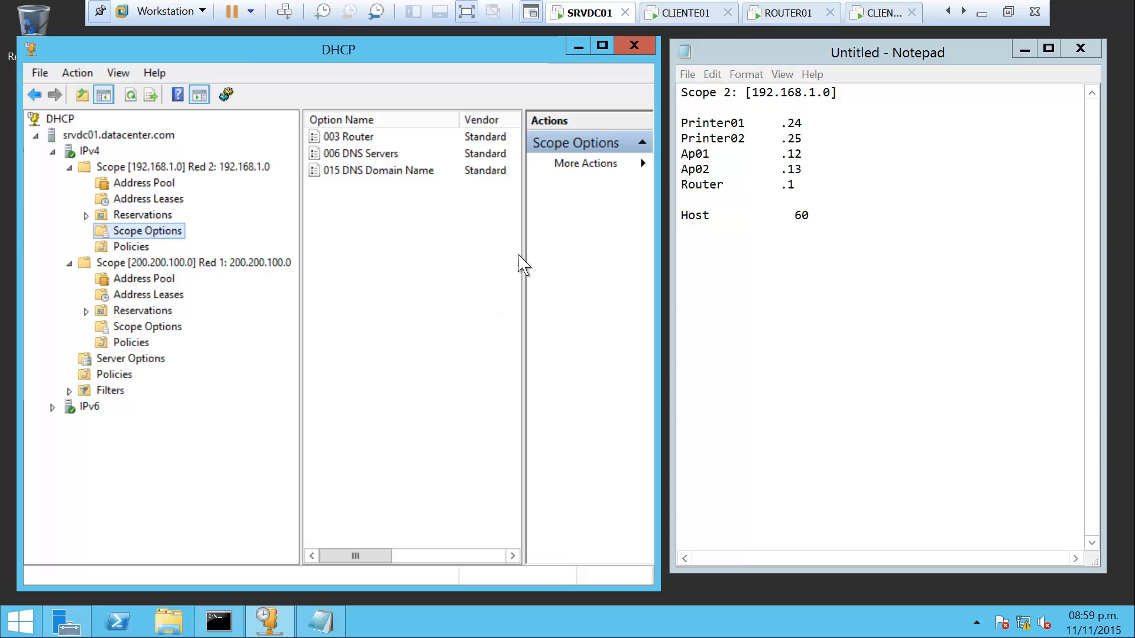
drag(524, 250, 564, 248)
drag(458, 119, 393, 120)
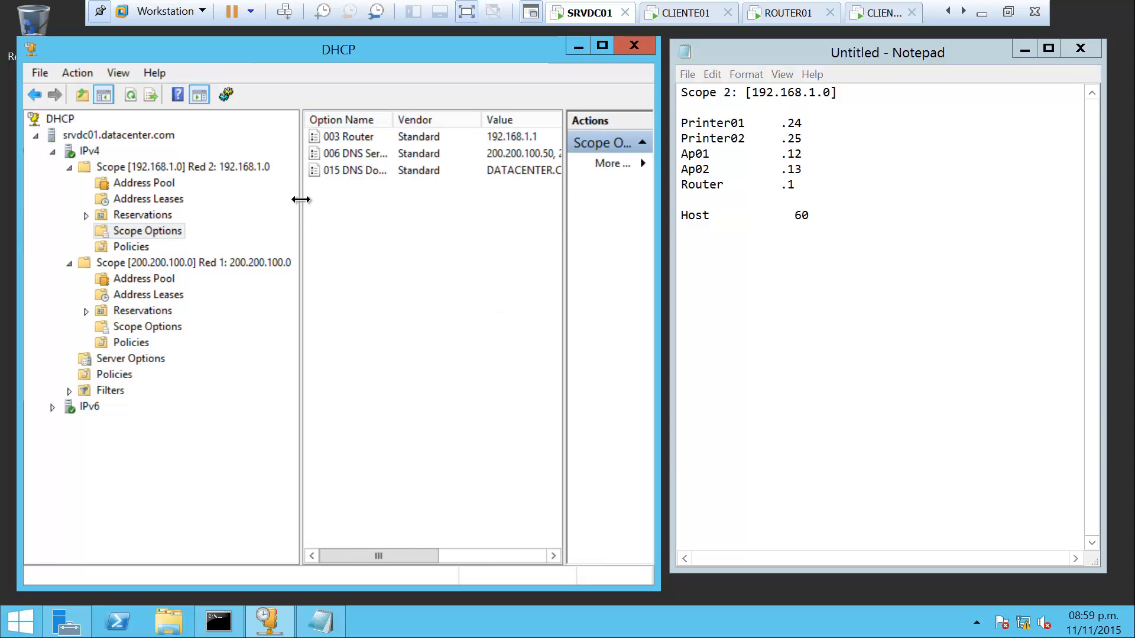
drag(301, 204, 168, 202)
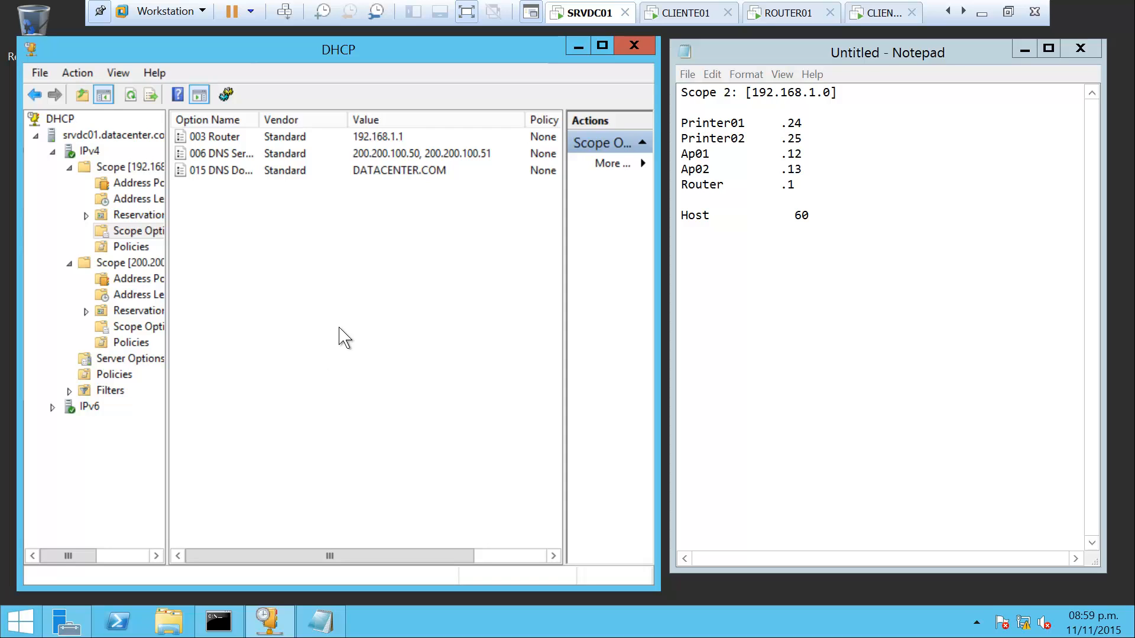
Switch to the ROUTER01 virtual machine and sign in as Administrator with the account password
click(981, 12)
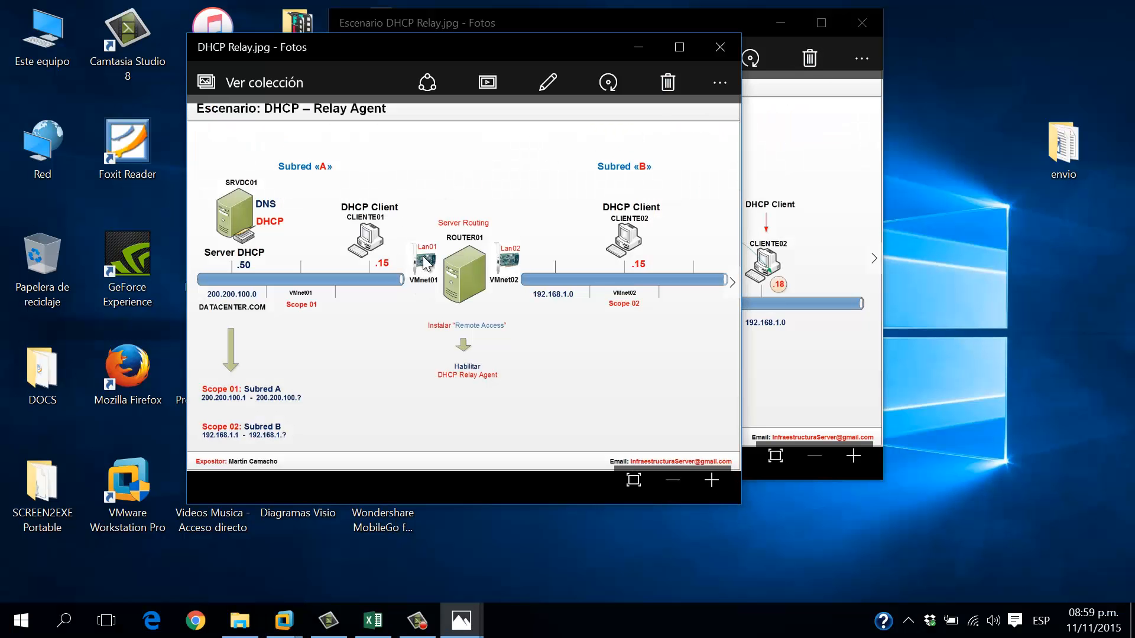
click(282, 621)
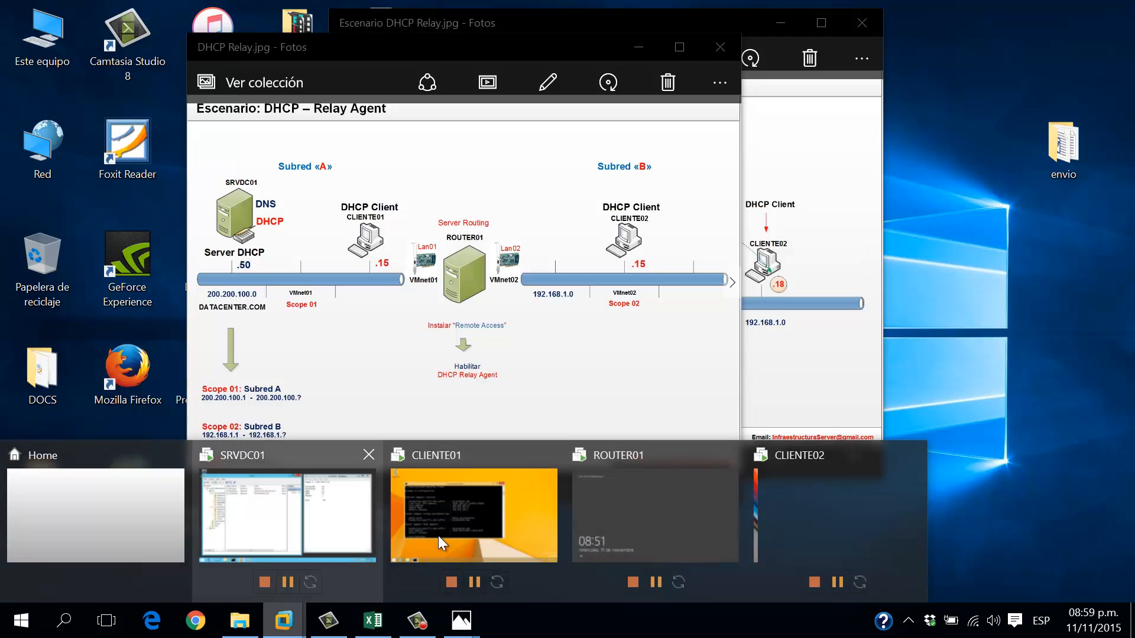
click(624, 495)
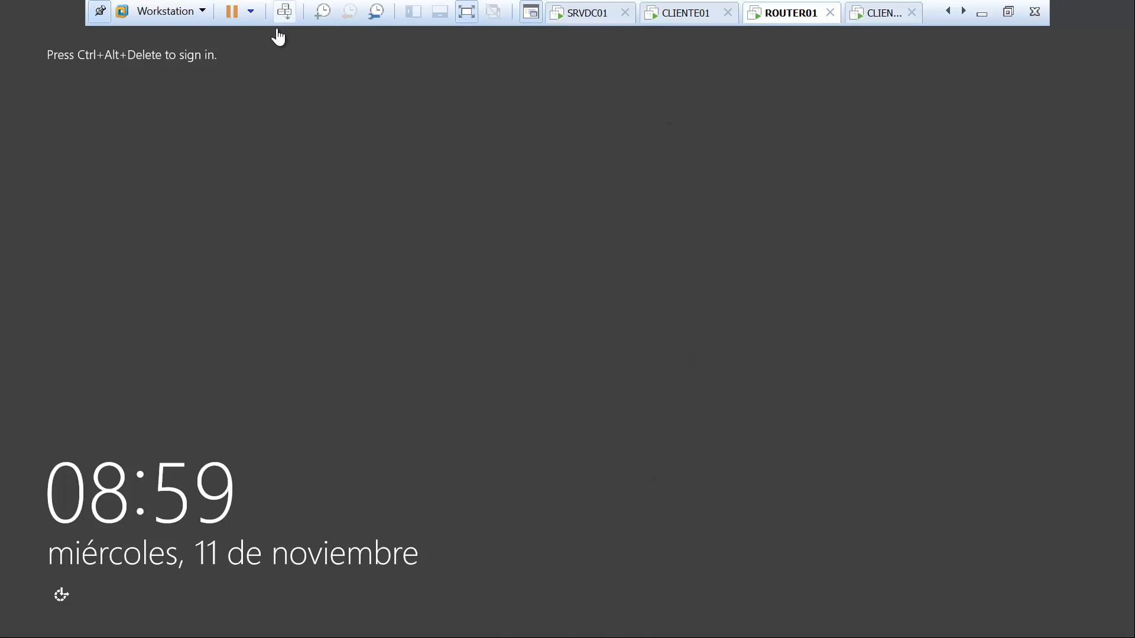
click(285, 12)
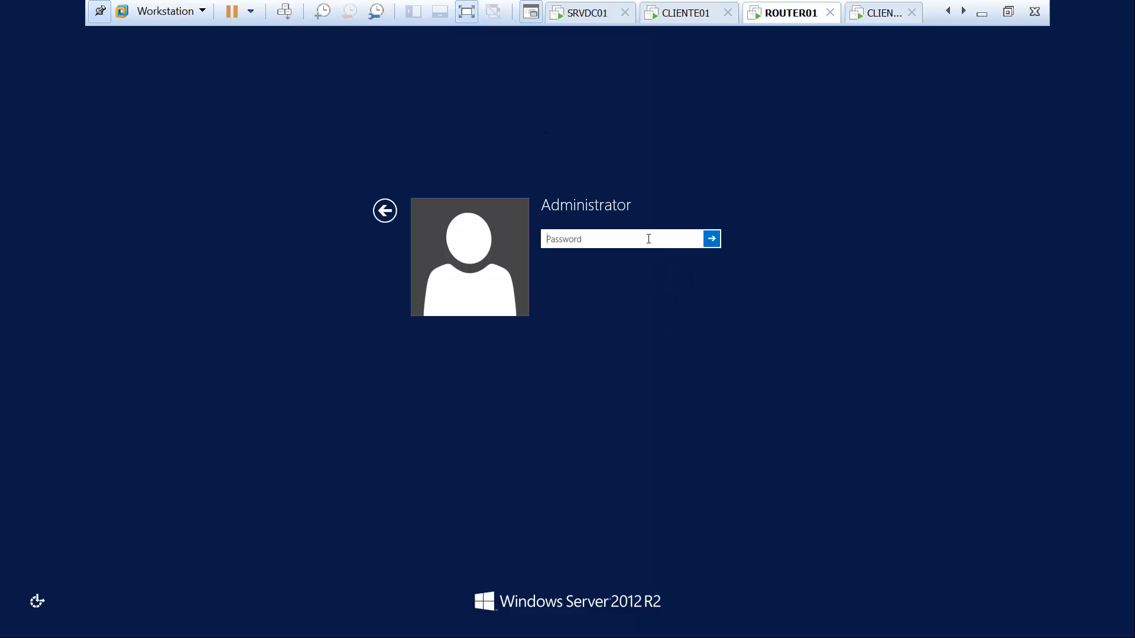
text(*******)
key(Return)
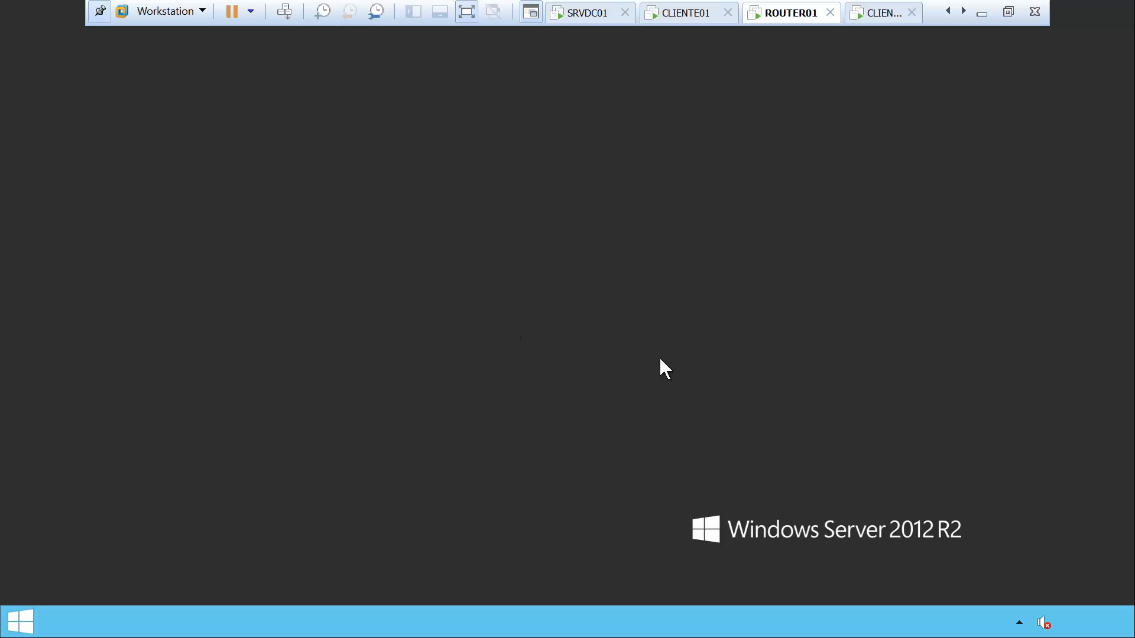
Inspect ROUTER01's hardware settings without changes and allow network discovery on DATACENTER.COM
right_click(777, 15)
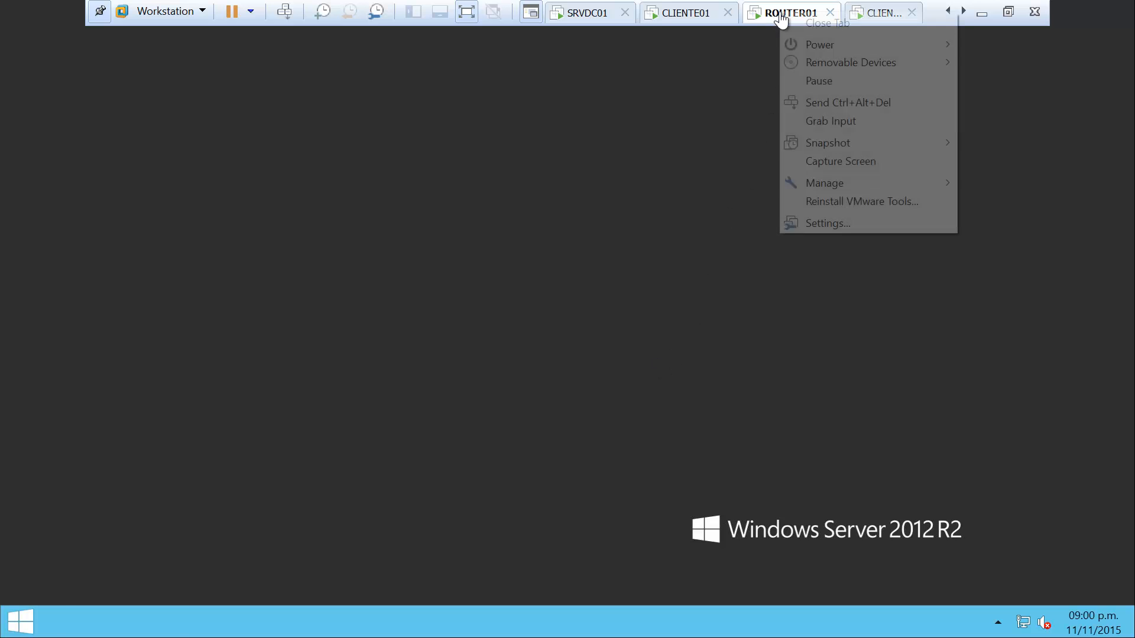
click(849, 224)
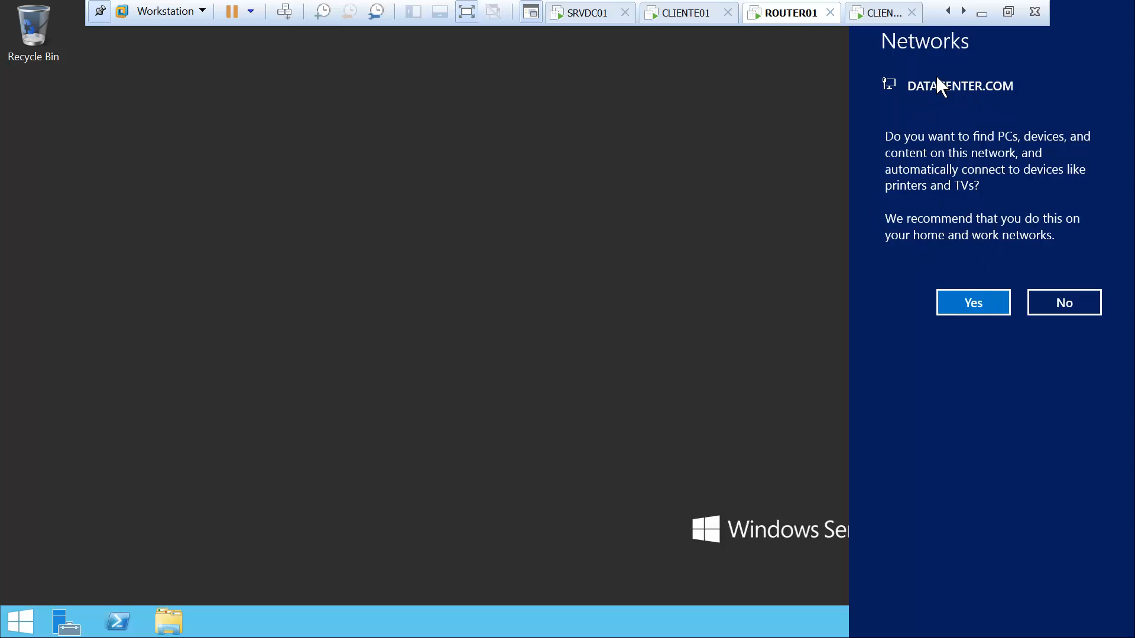
right_click(792, 16)
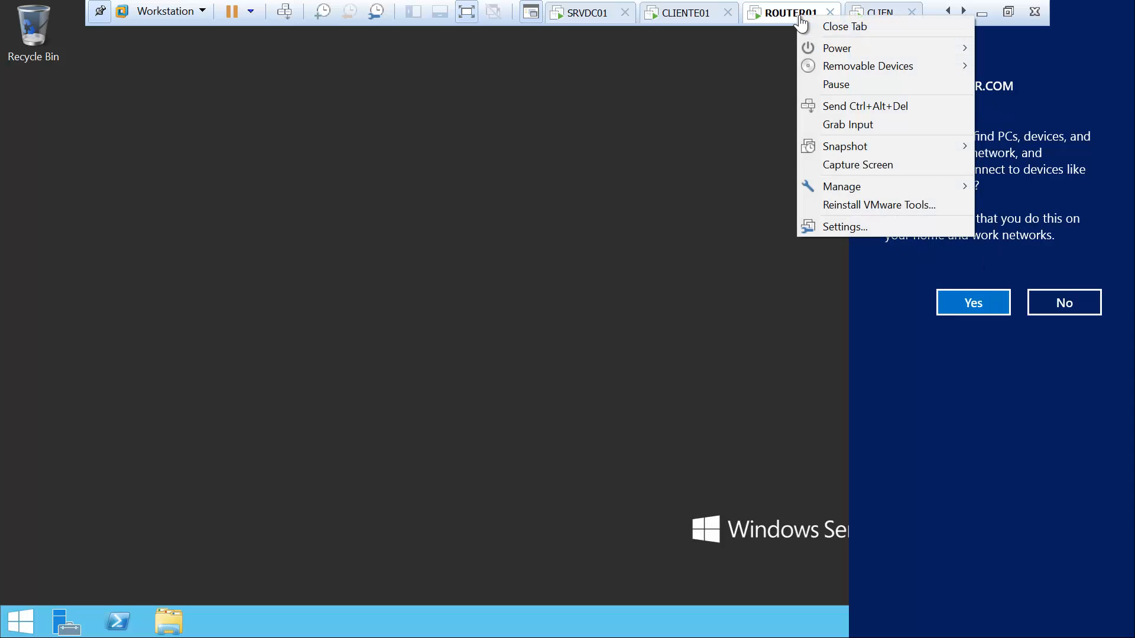
click(866, 225)
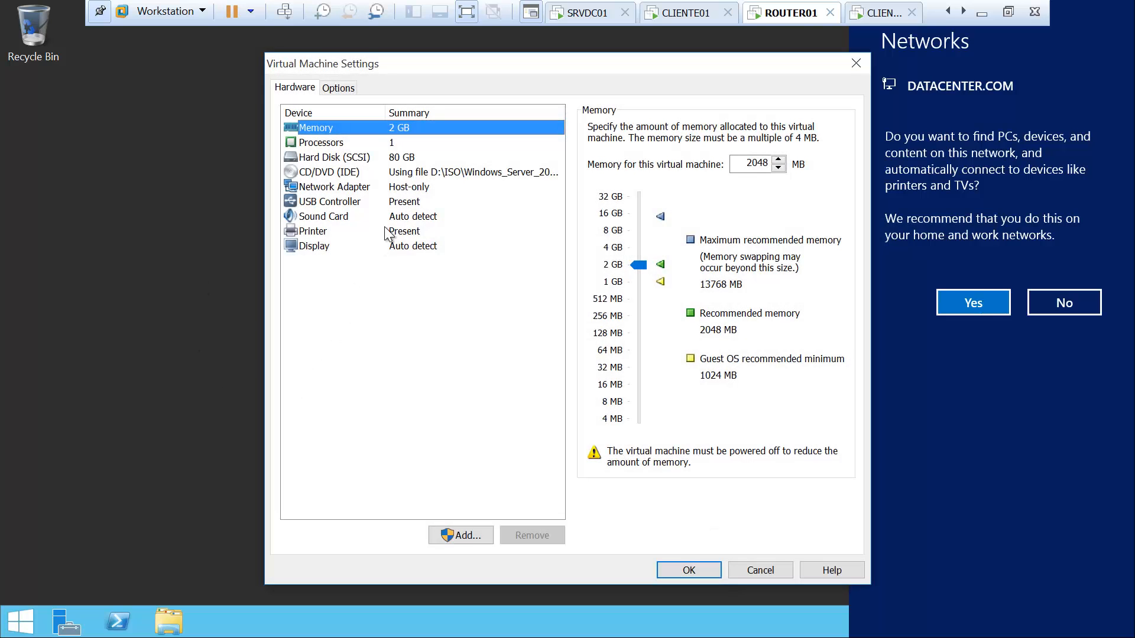
click(409, 178)
click(409, 187)
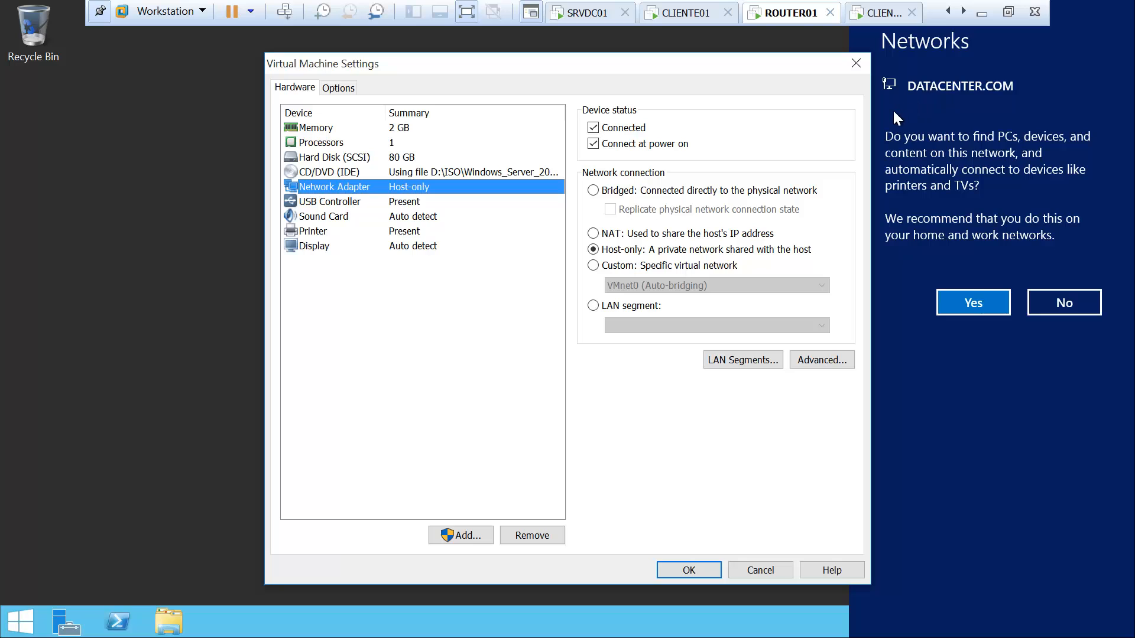
click(773, 571)
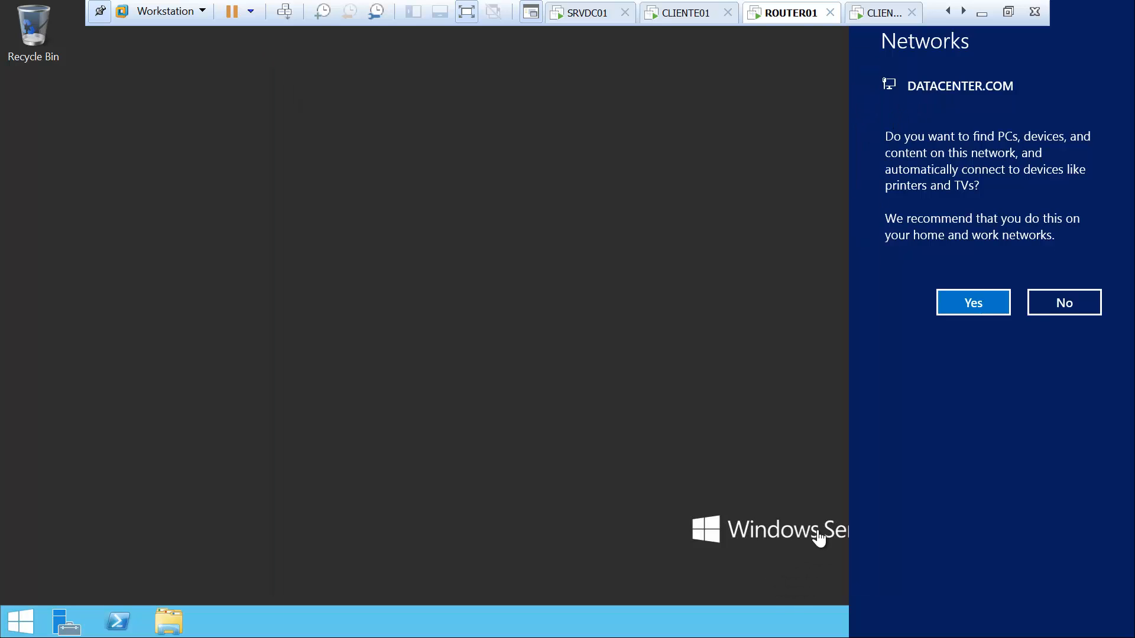
click(974, 306)
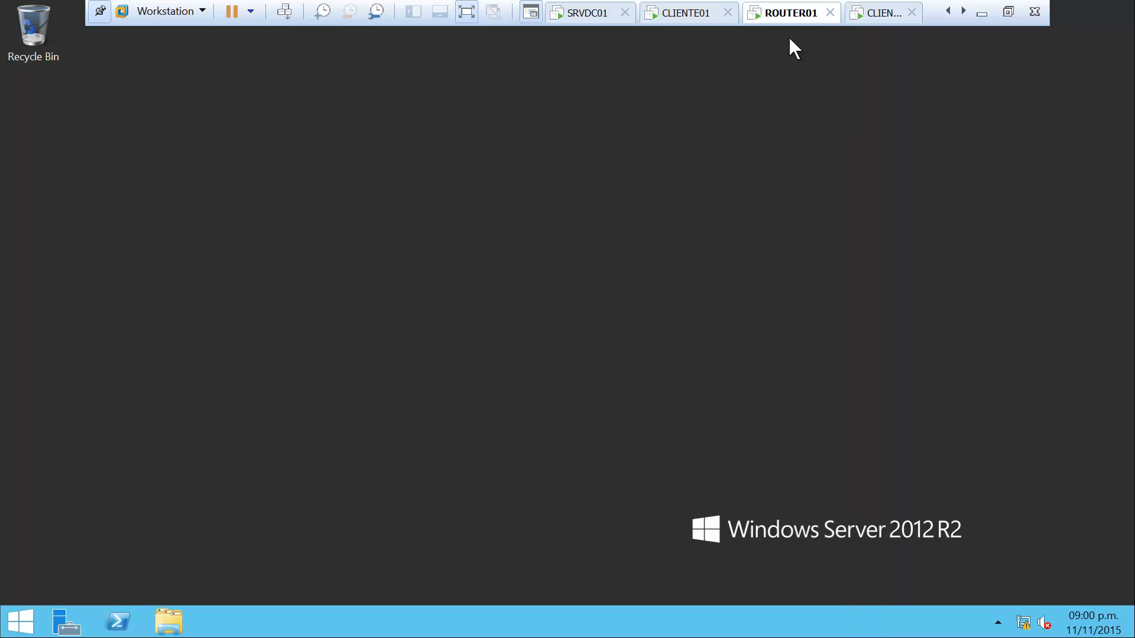
Add a second network adapter to ROUTER01, set to Host-only
right_click(777, 11)
click(821, 223)
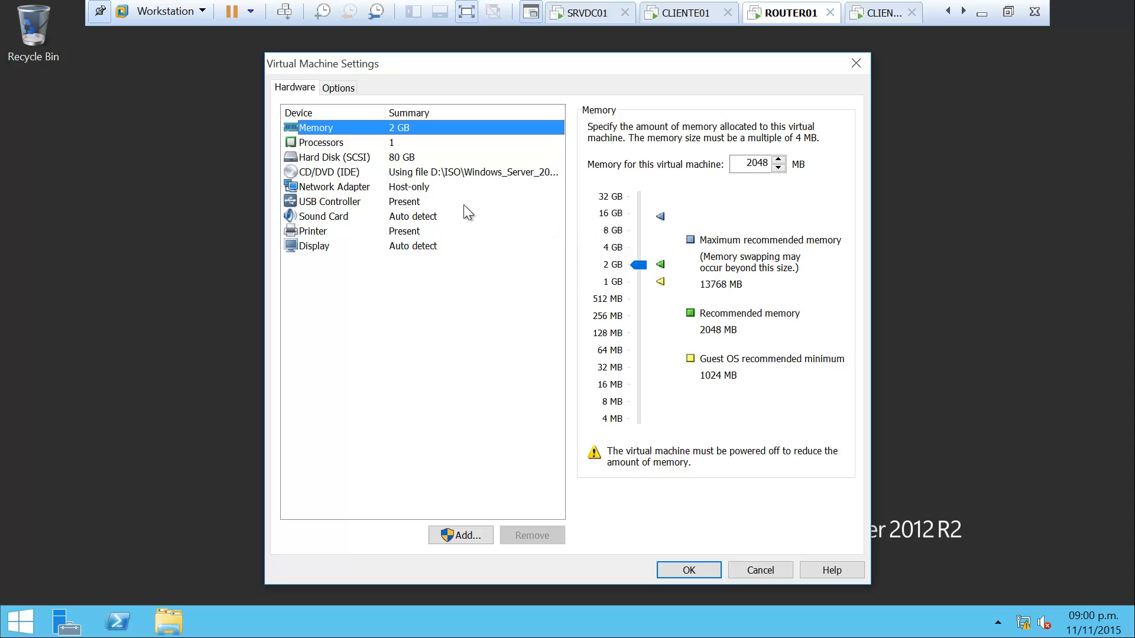
click(403, 187)
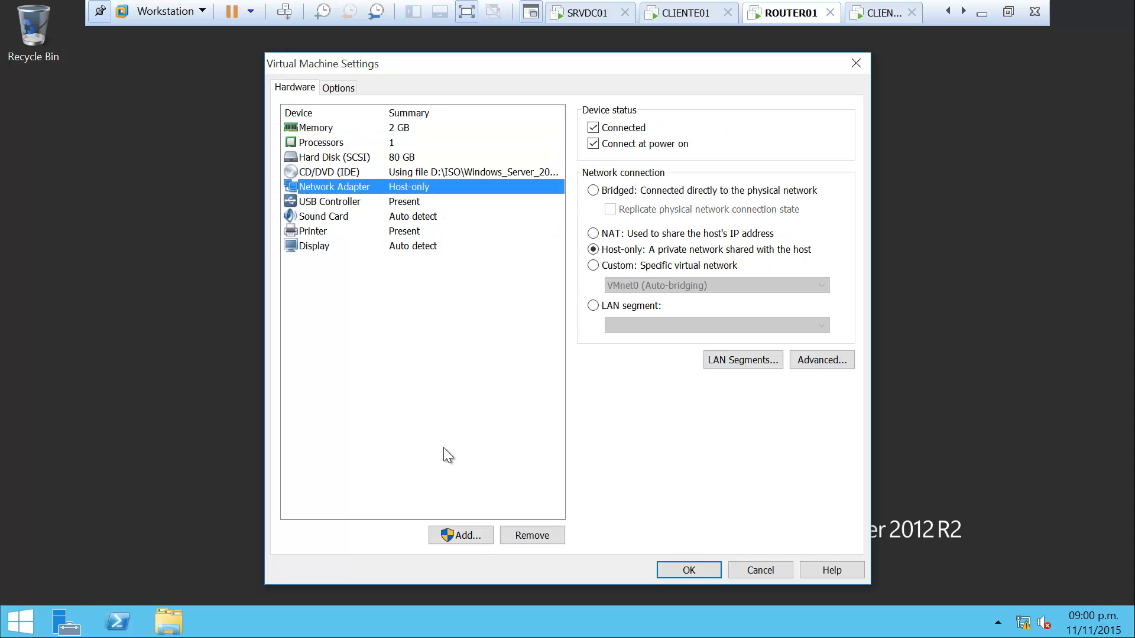
click(473, 535)
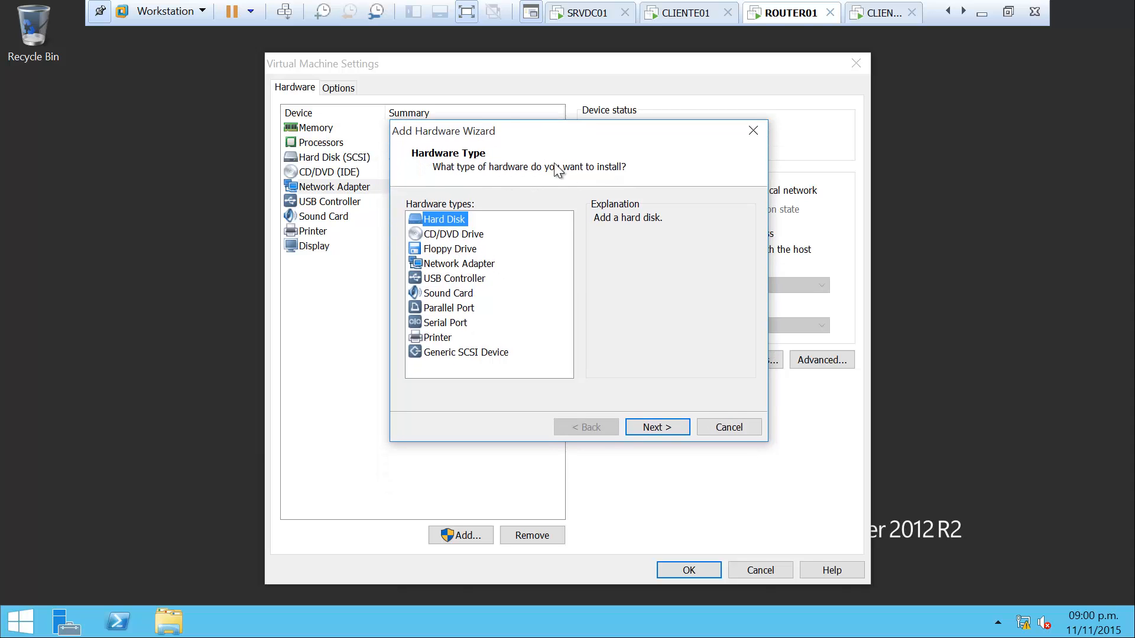
click(449, 264)
click(653, 428)
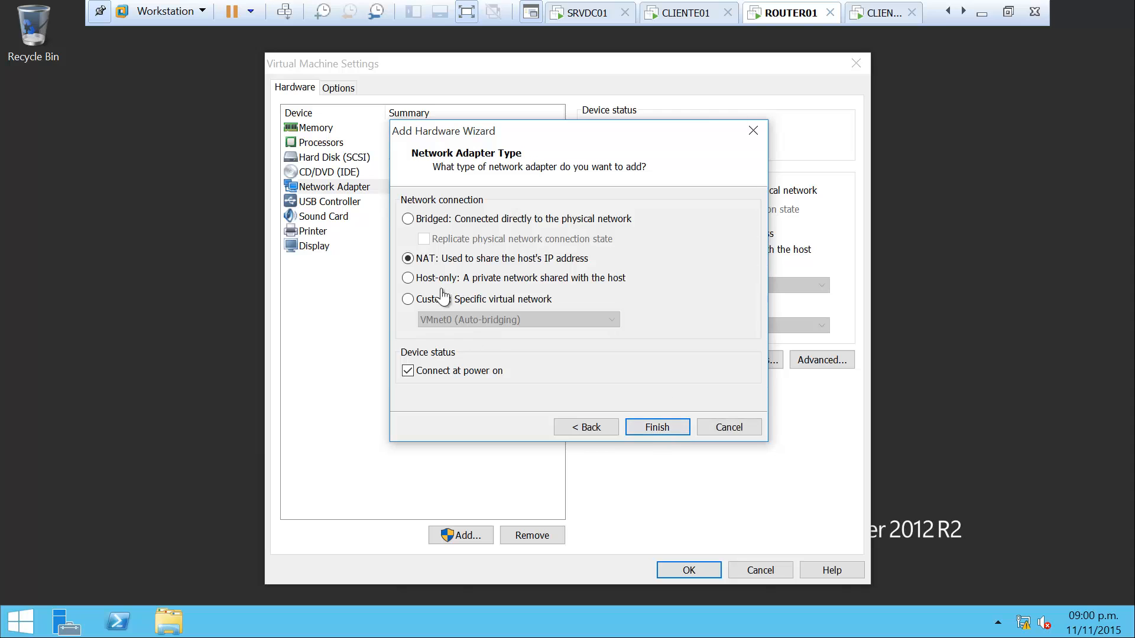
click(407, 278)
click(658, 427)
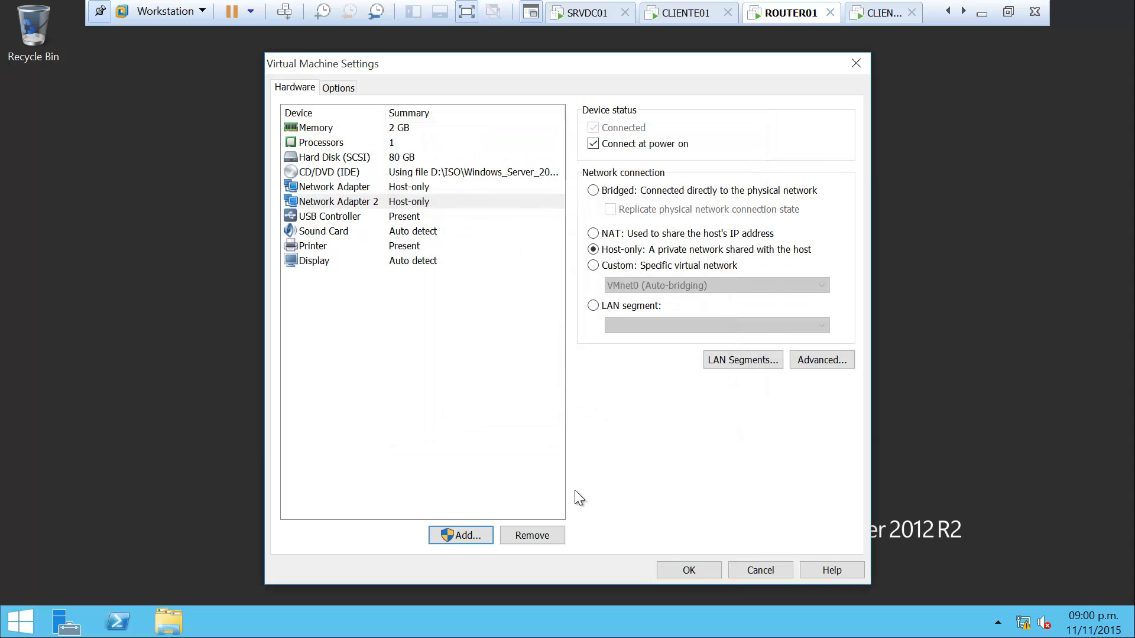
Apply the new network adapter to ROUTER01 and view its Local Server properties showing Ethernet and Ethernet 2
click(689, 571)
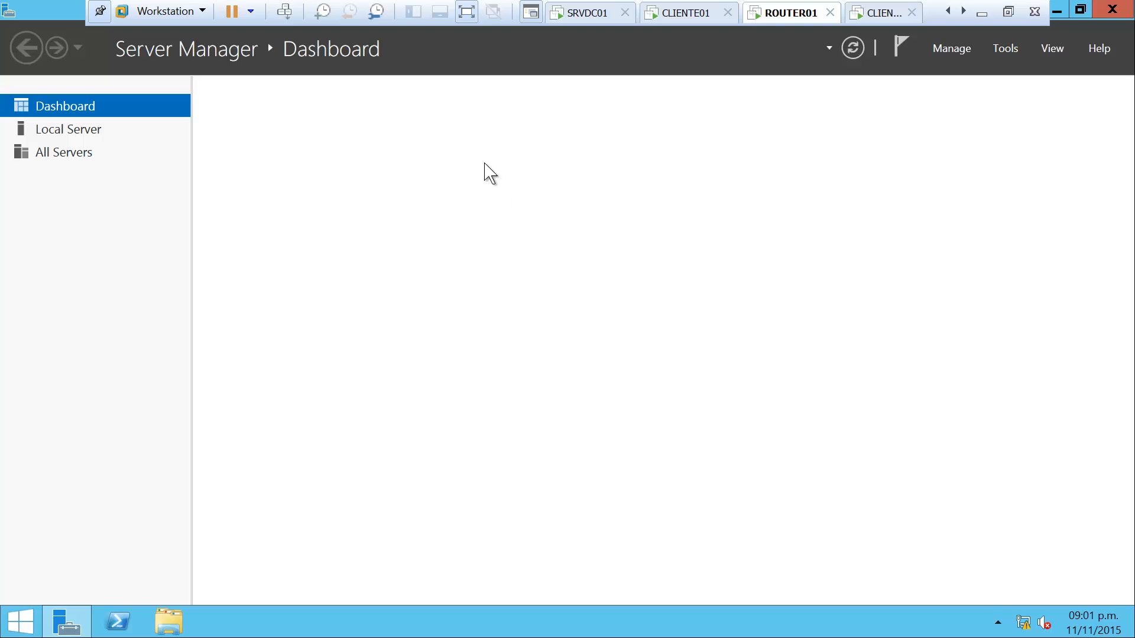
click(56, 134)
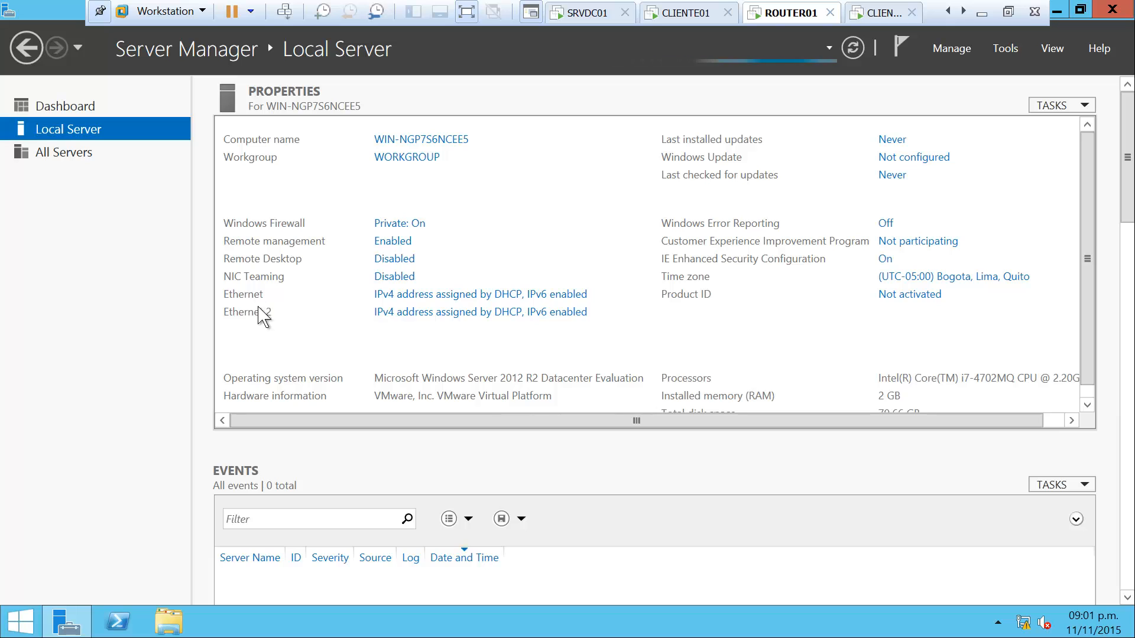
In Network Connections, rename 'Ethernet' to LAN01 and 'Ethernet 2' to LAN02
click(452, 302)
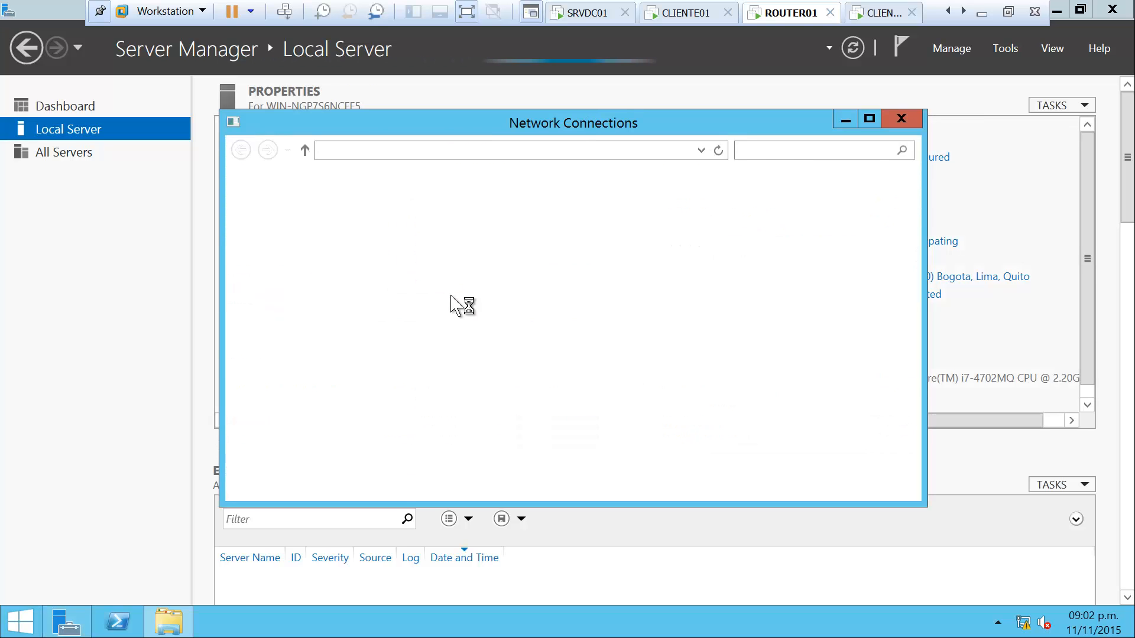
click(318, 238)
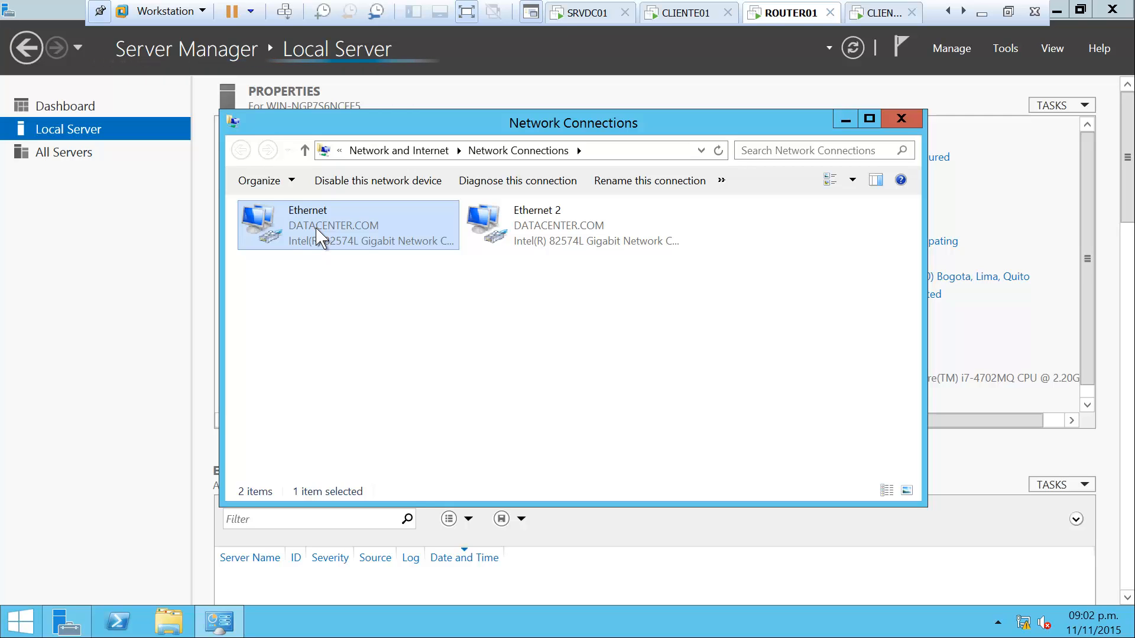
key(F2)
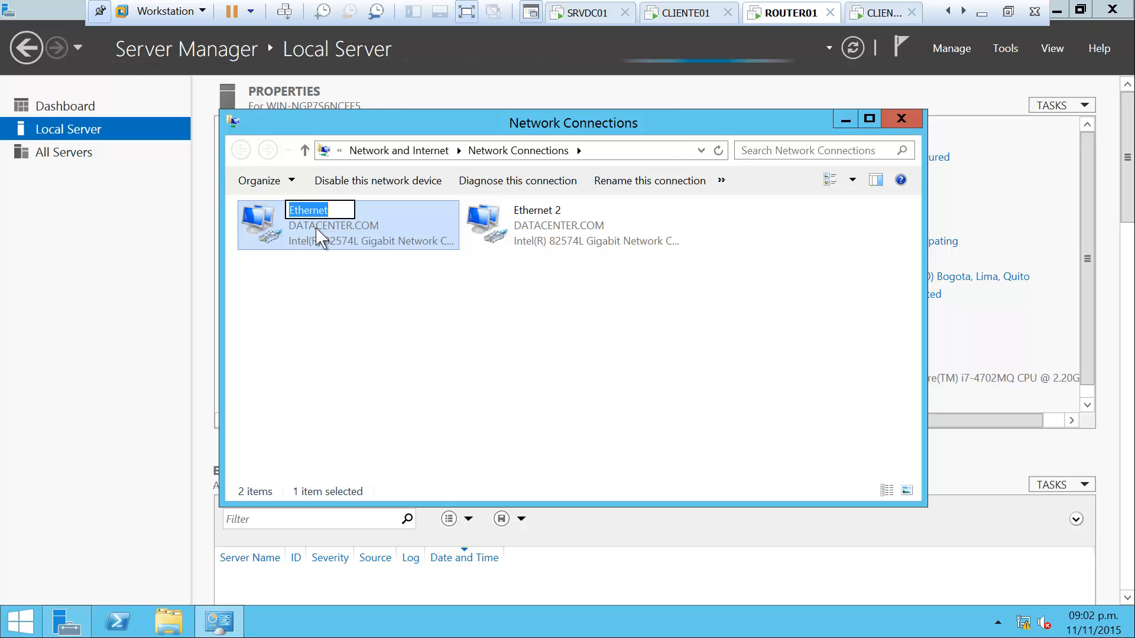
text(LAN01)
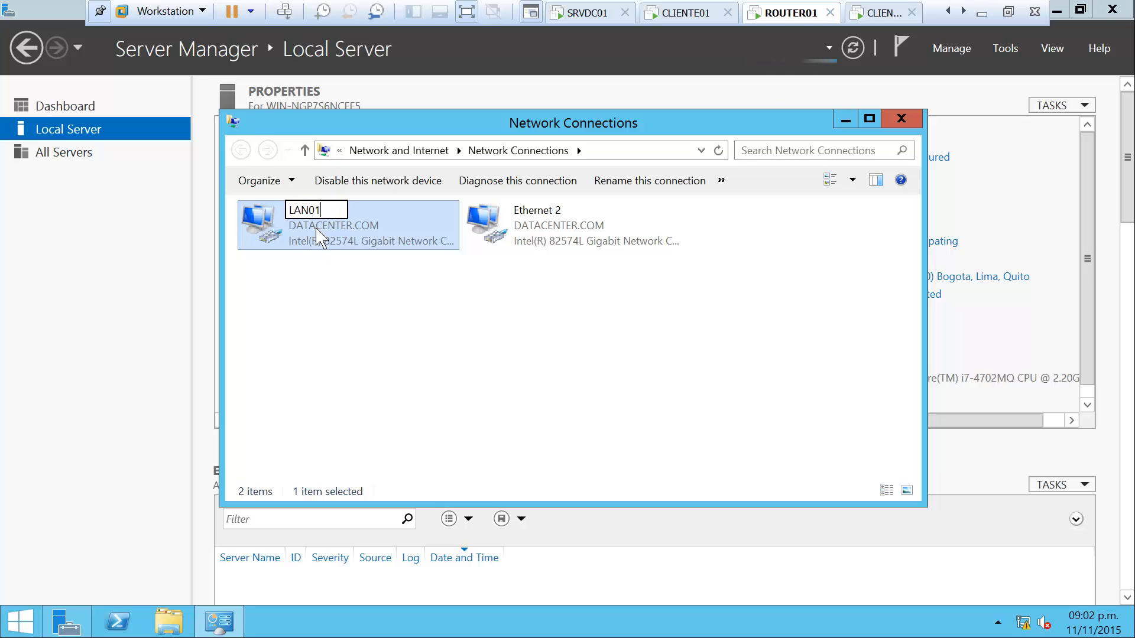
click(543, 236)
key(F2)
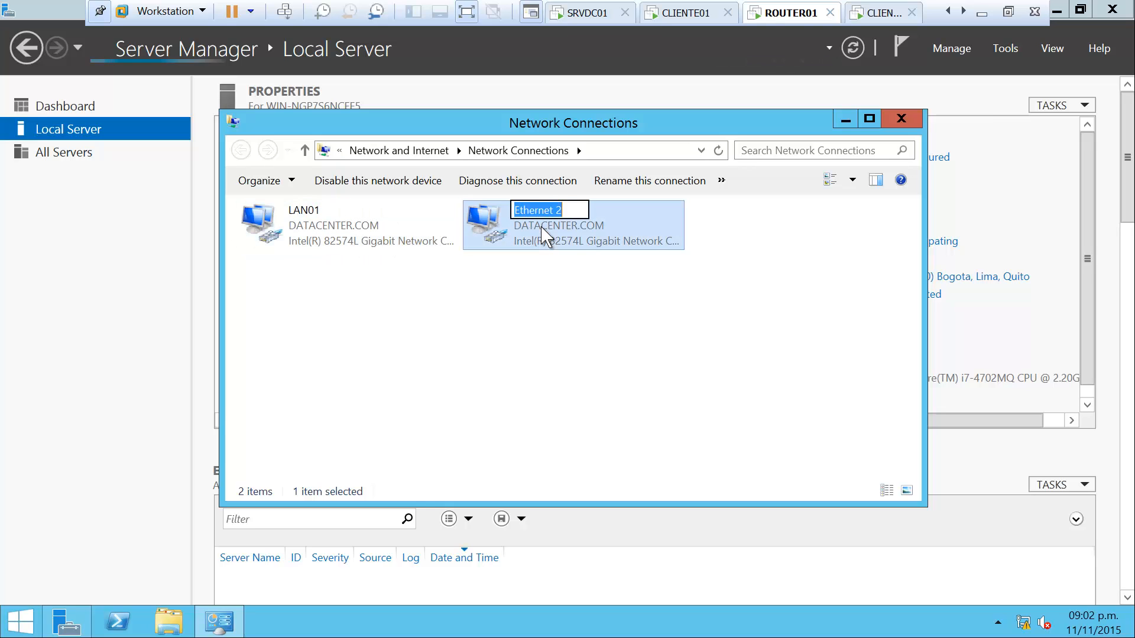
text(LAN02)
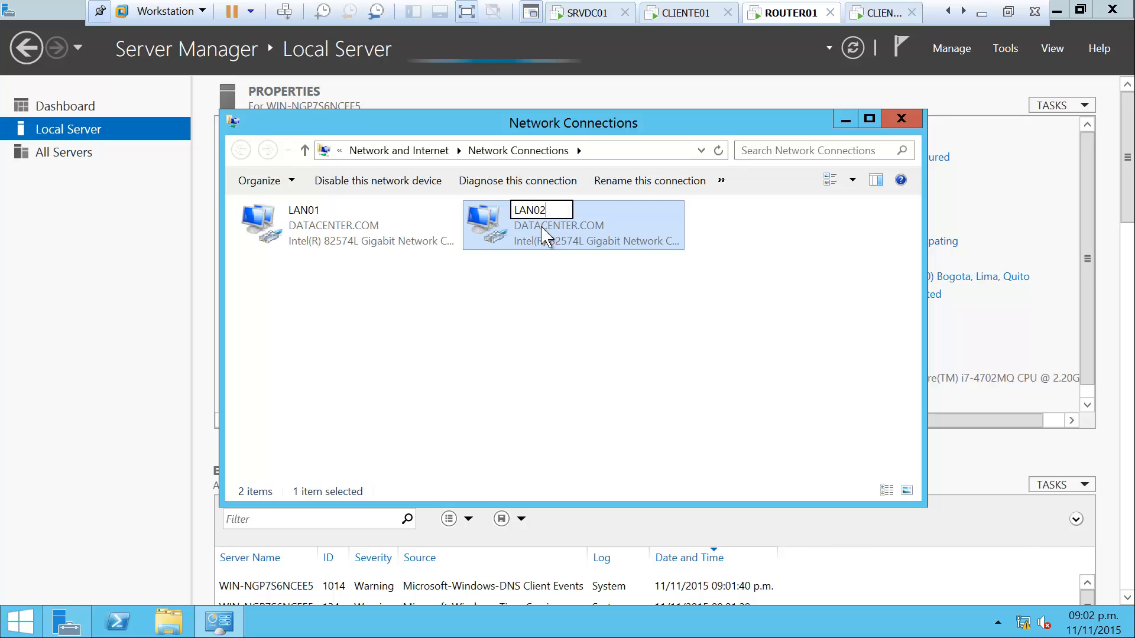
click(593, 280)
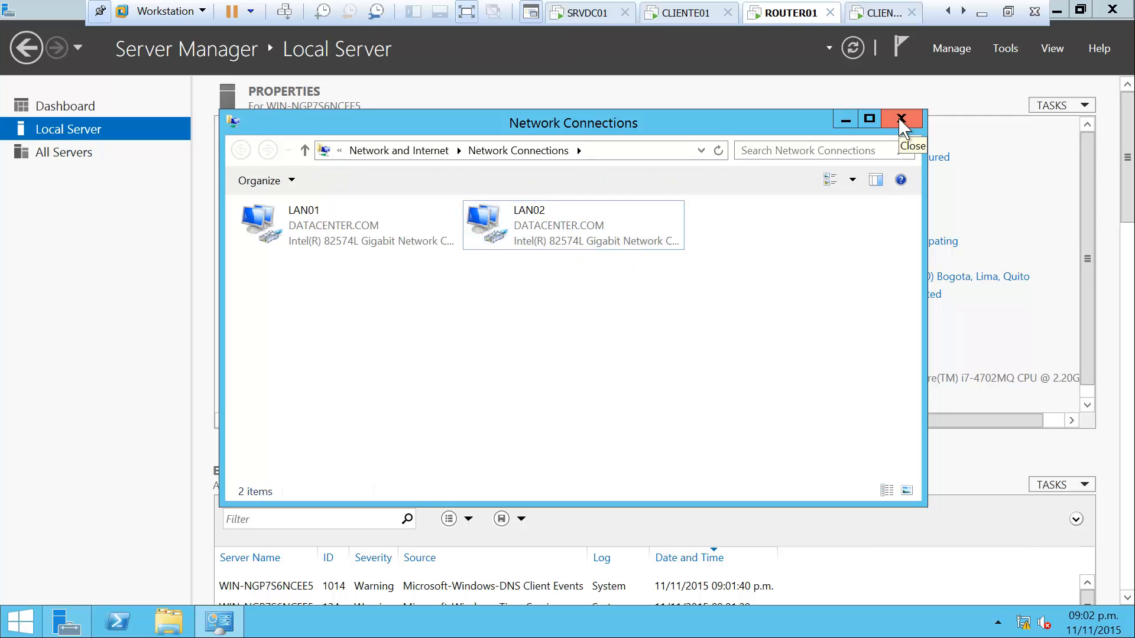
click(317, 234)
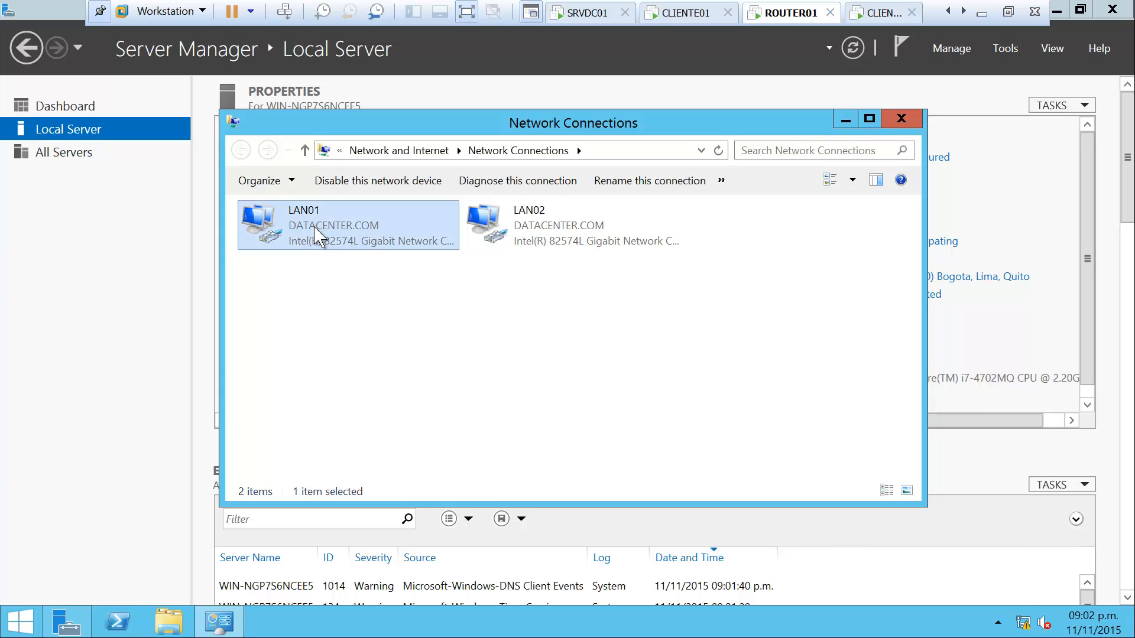
Snap the Relay Agent diagram to the left half and the second scenario diagram to the right
click(981, 14)
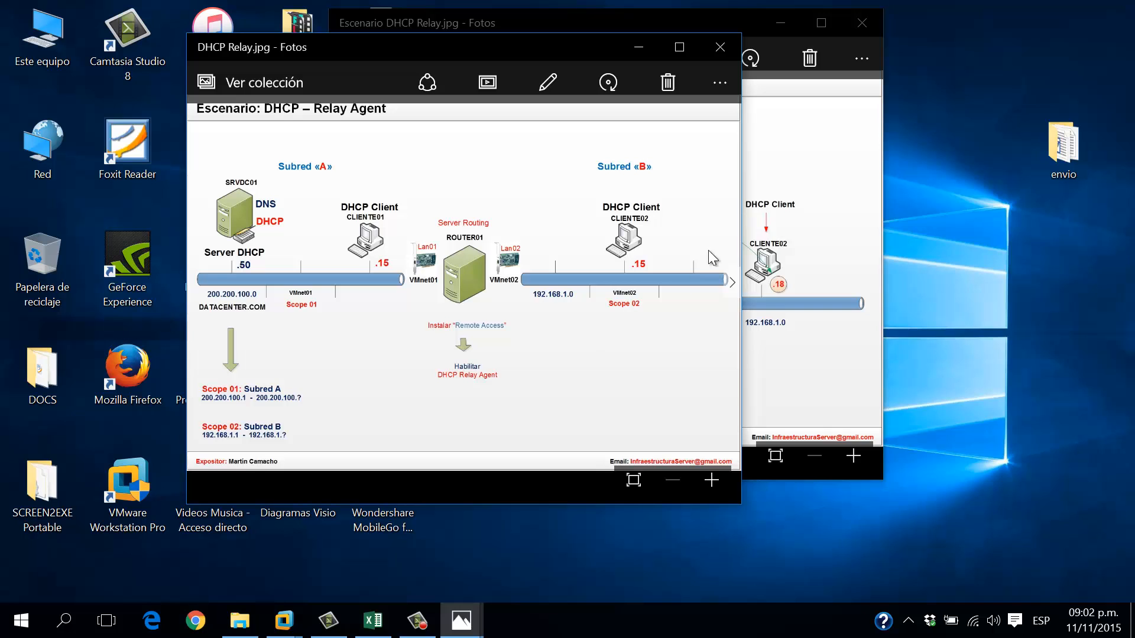
drag(571, 42, 384, 34)
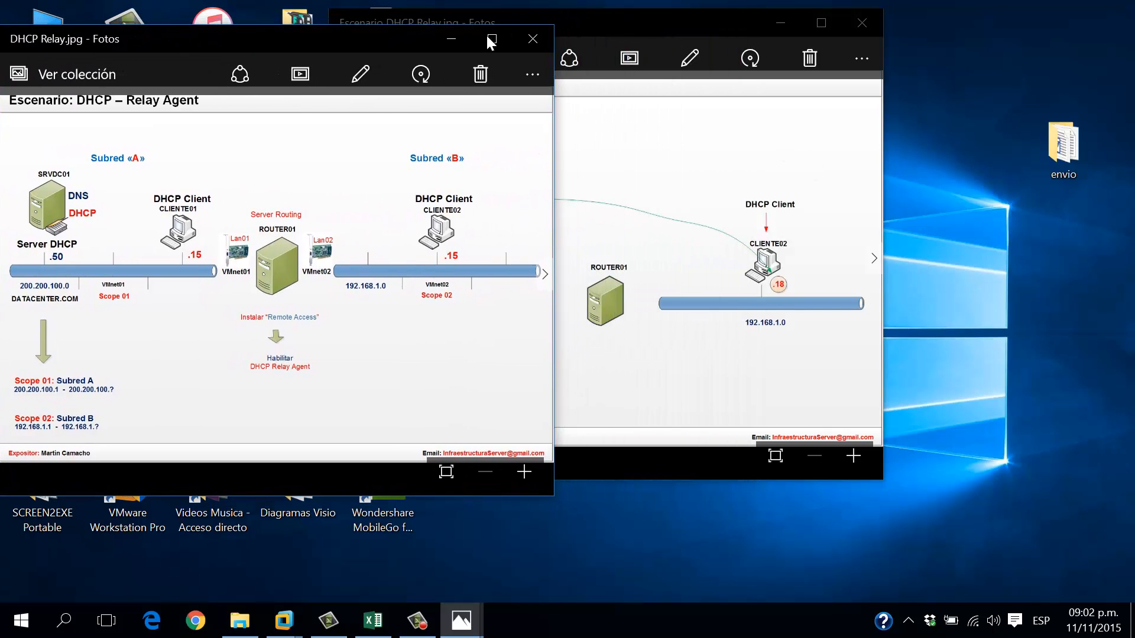
drag(649, 33, 868, 48)
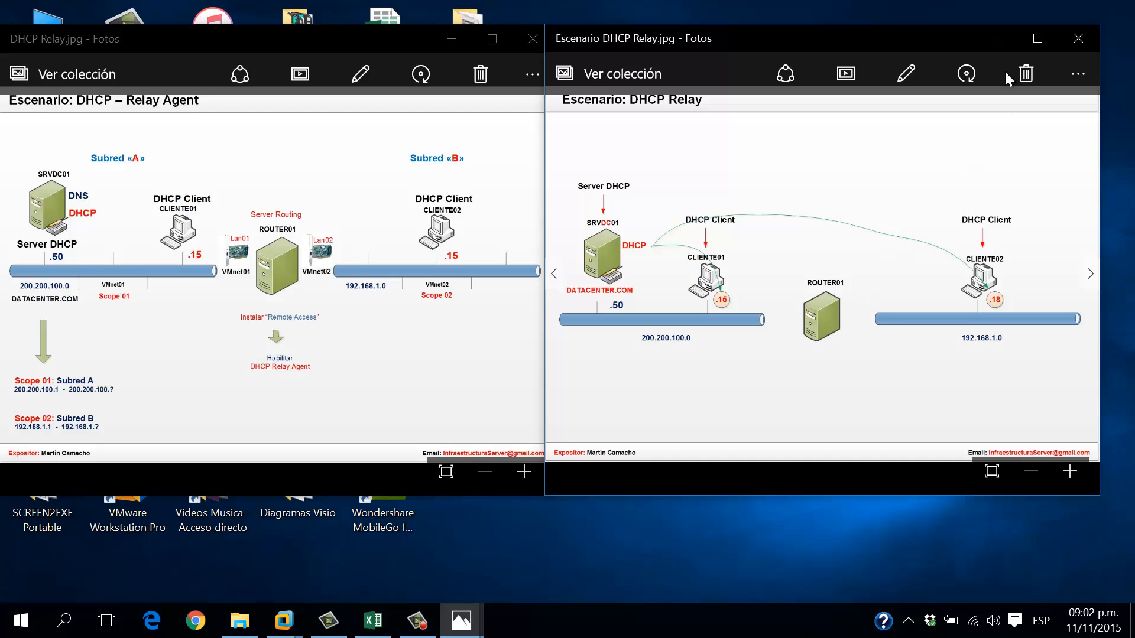
Minimize the second scenario diagram and return to the ROUTER01 virtual machine
click(997, 36)
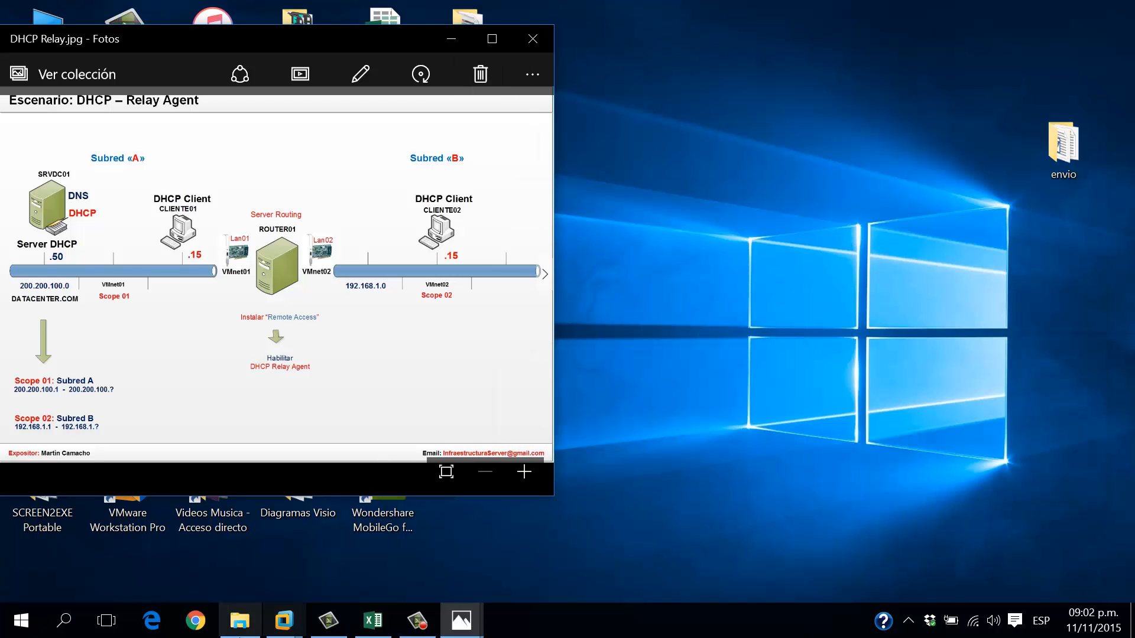
click(284, 621)
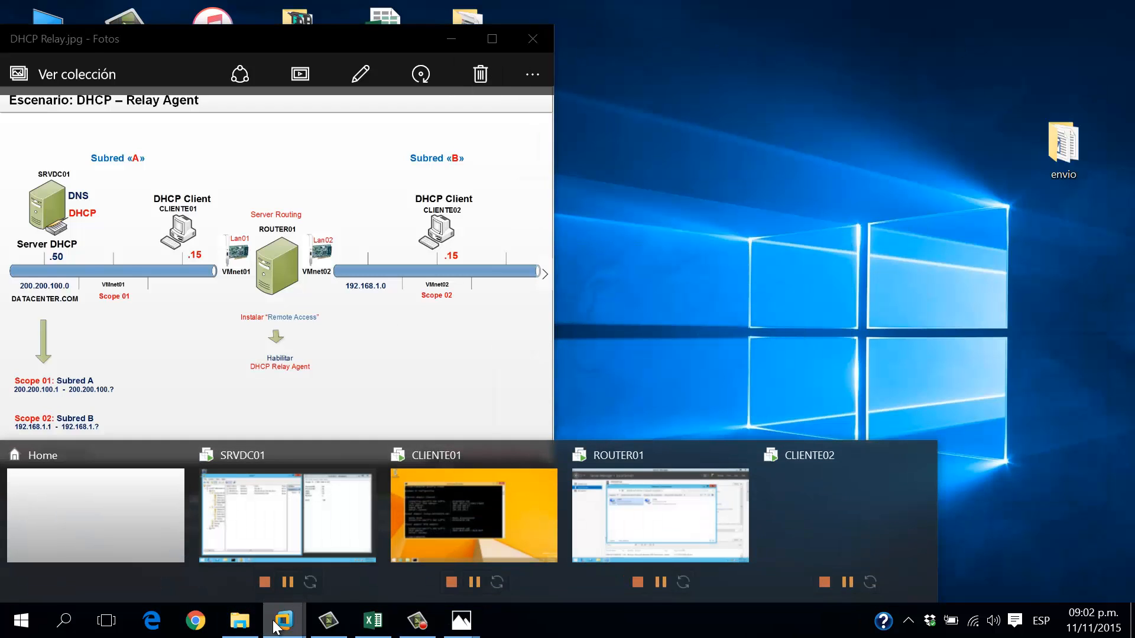
click(587, 531)
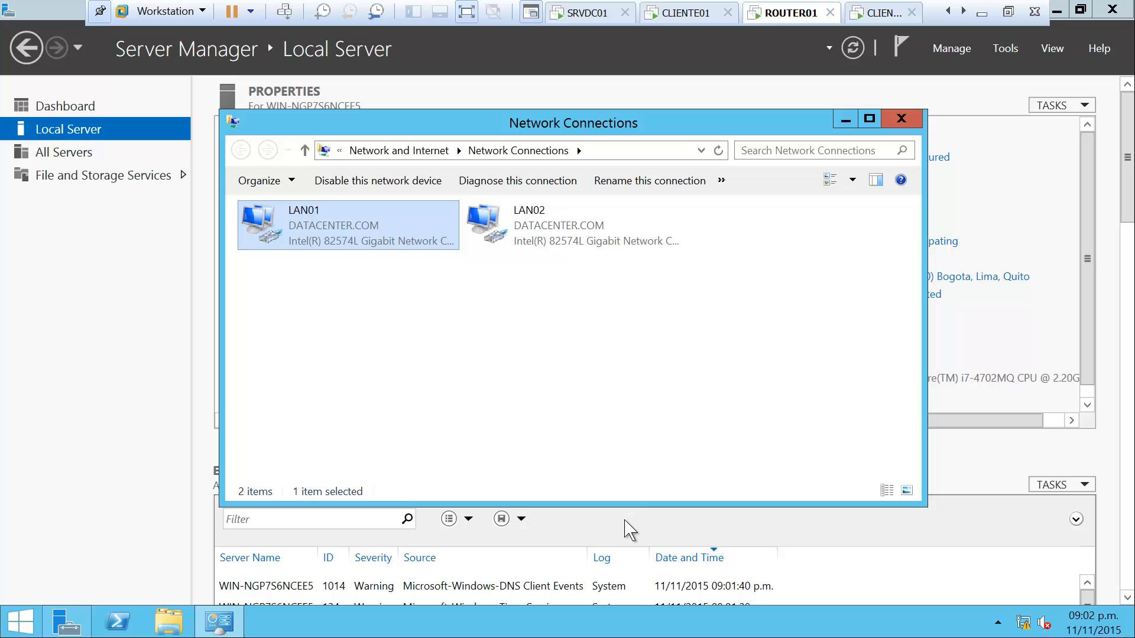
Set LAN01's IPv4 to static 200.200.100.1 with the default 255.255.255.0 mask
right_click(350, 221)
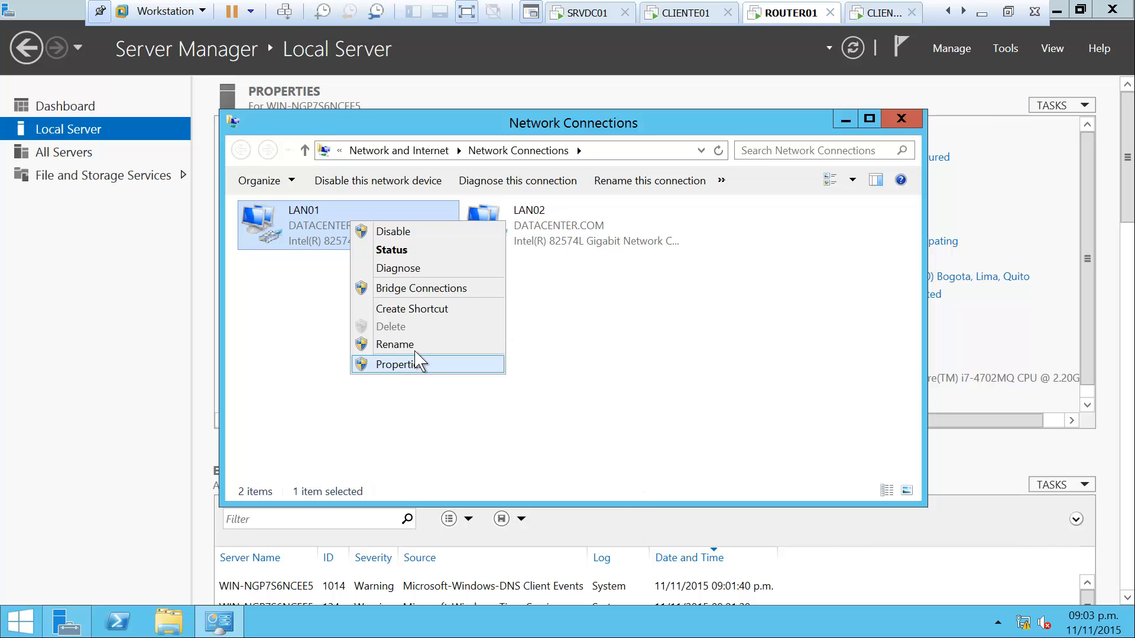
click(414, 363)
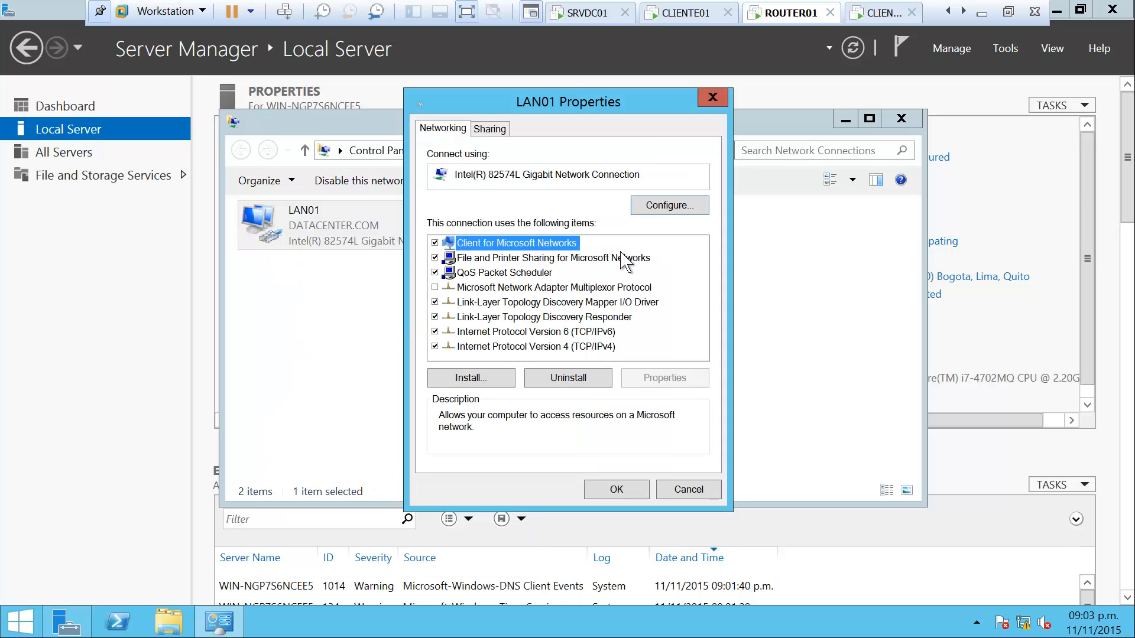
click(609, 348)
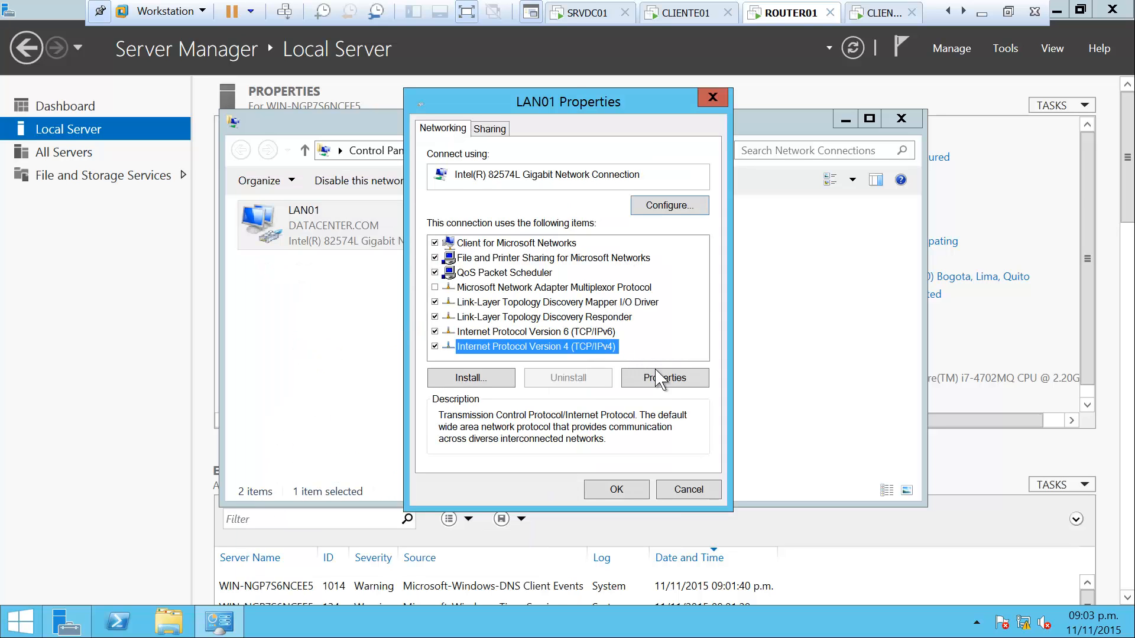
click(674, 380)
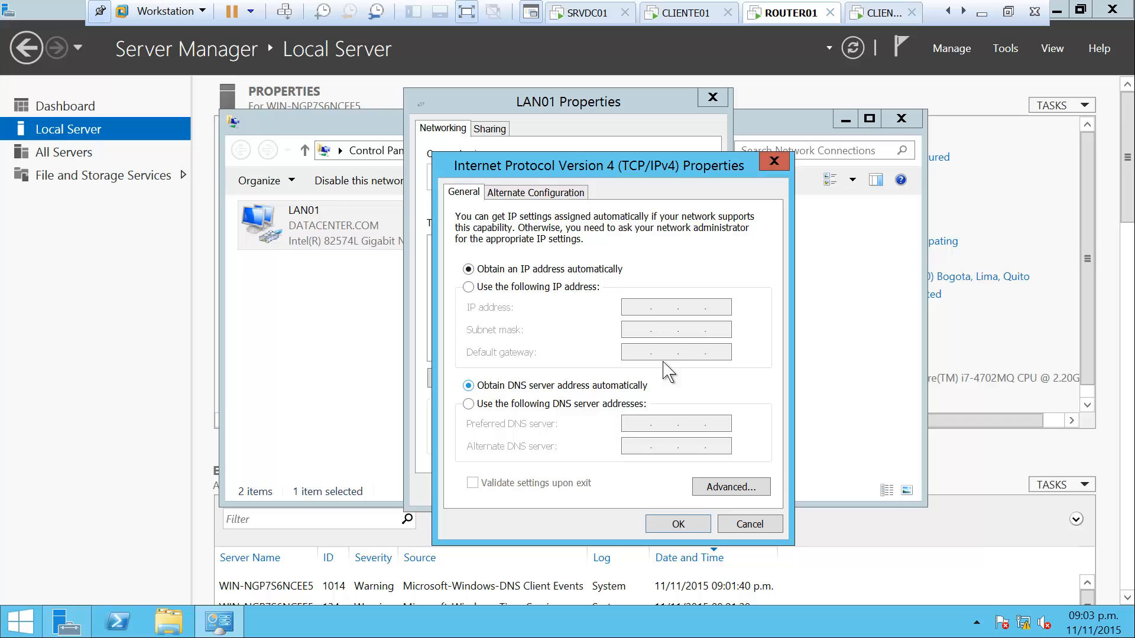
click(591, 288)
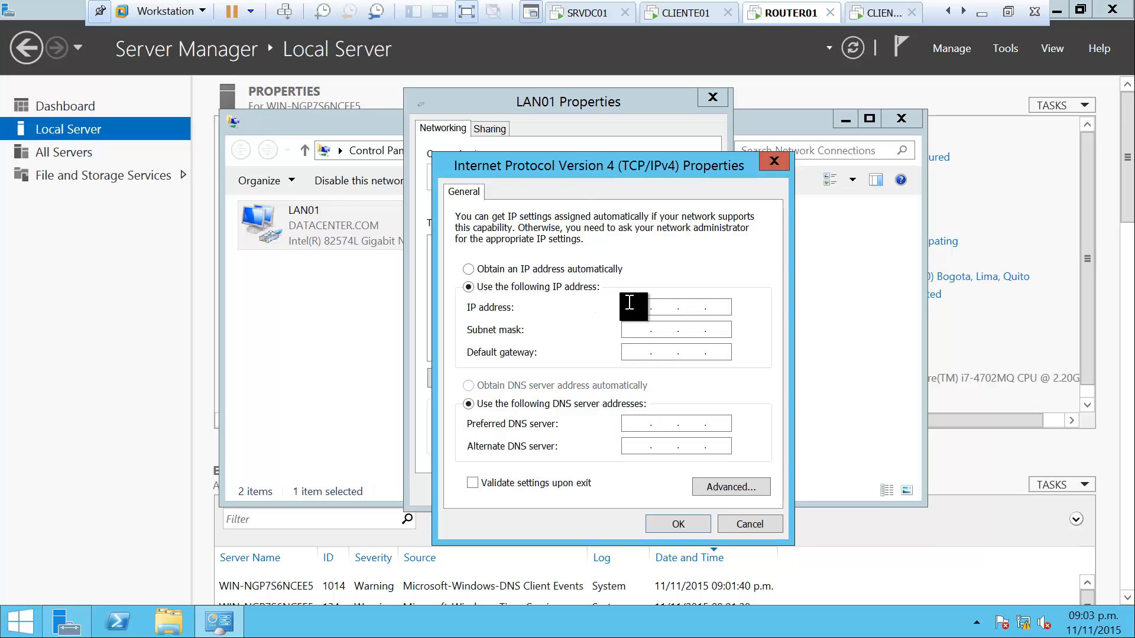
click(629, 303)
text(200.200.100.1)
key(Tab)
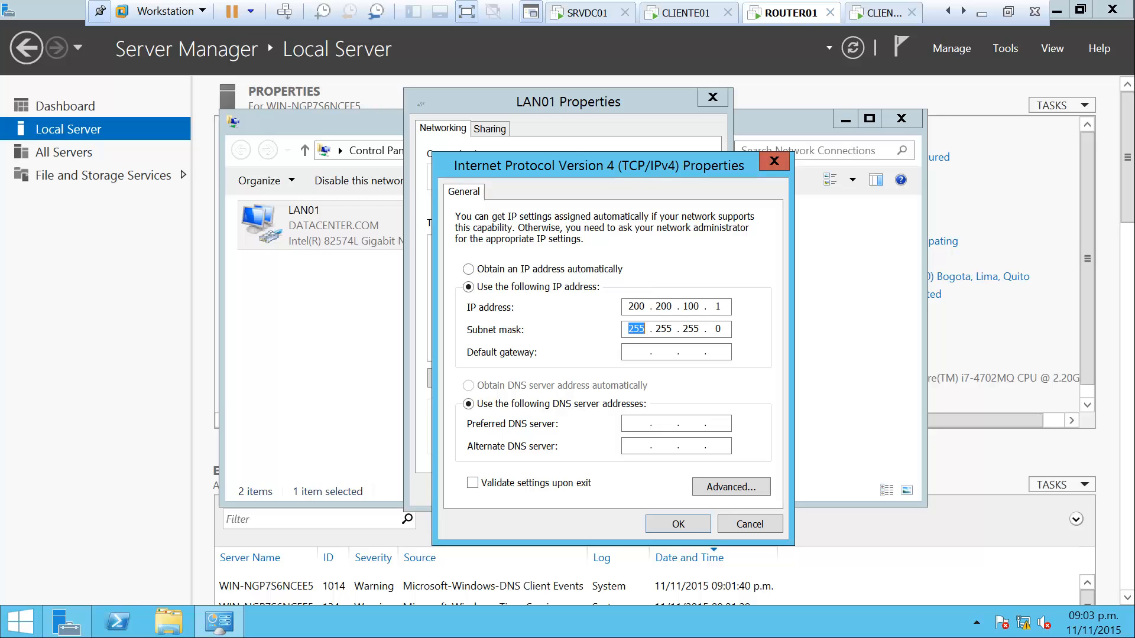
key(Tab)
click(679, 524)
click(628, 490)
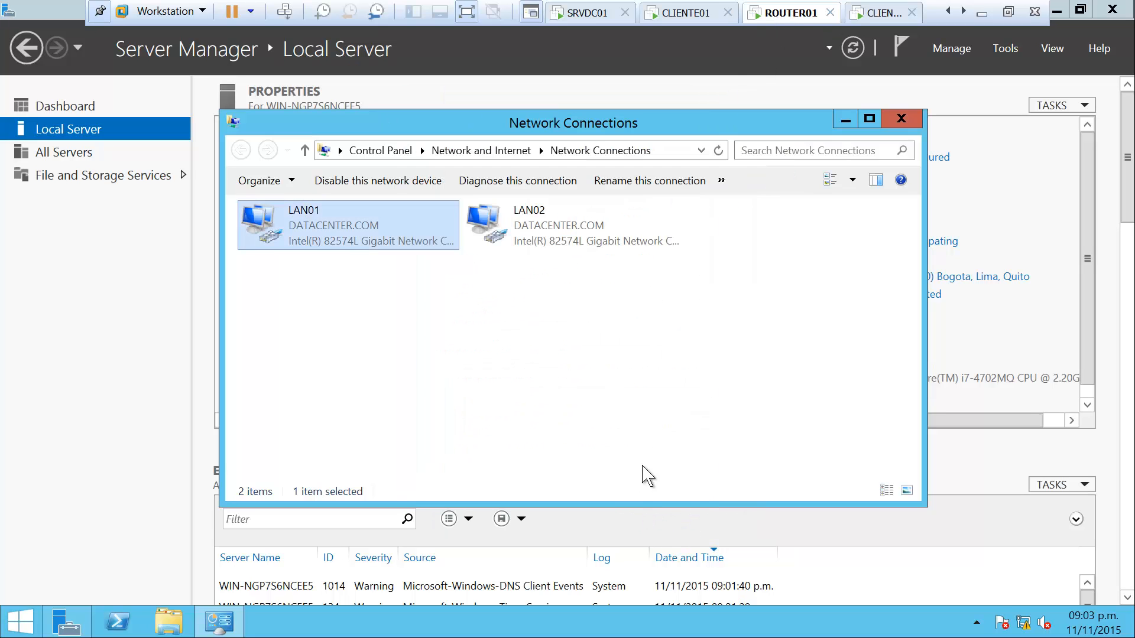
click(548, 219)
right_click(547, 218)
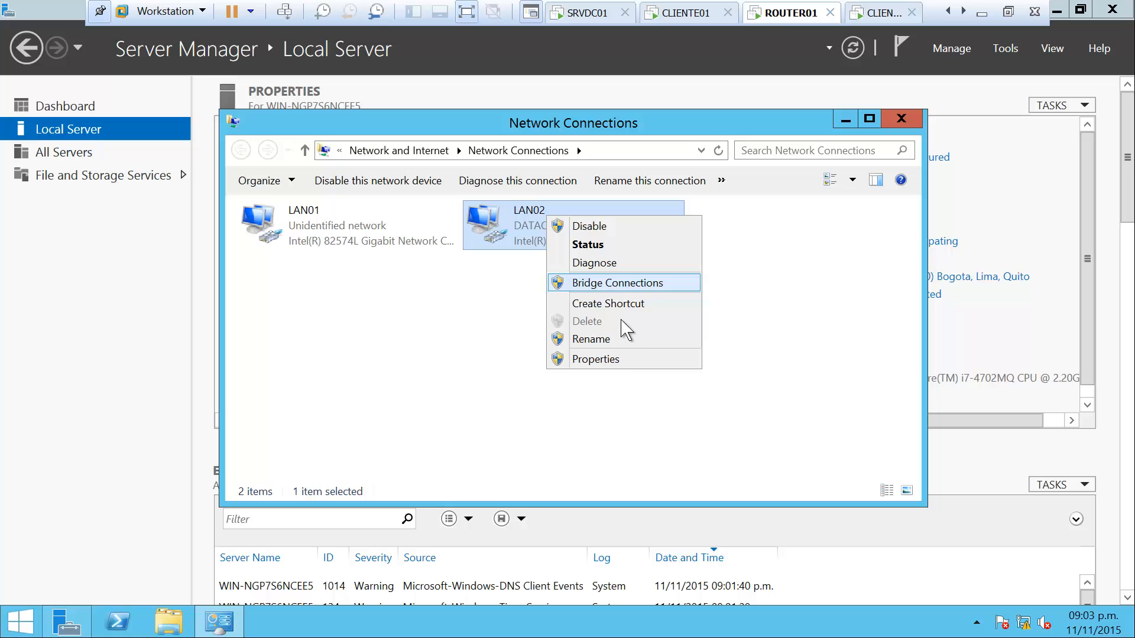
Set LAN02's IPv4 to static 192.168.1.1, mask 255.255.255.0, then close Network Connections
click(621, 360)
click(434, 438)
double_click(433, 440)
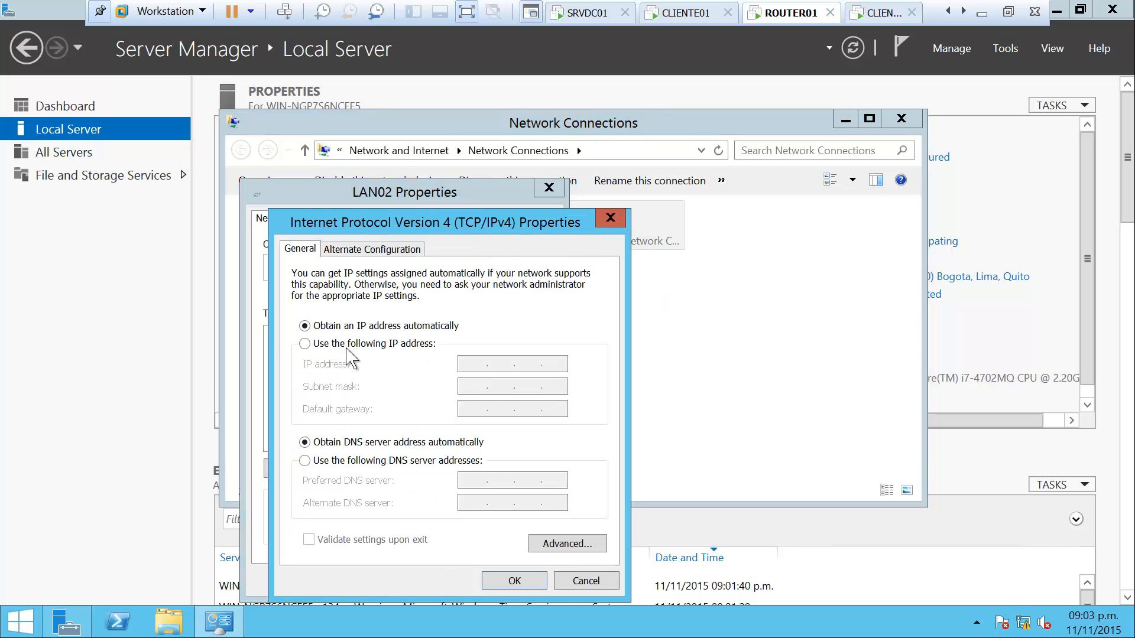
click(436, 242)
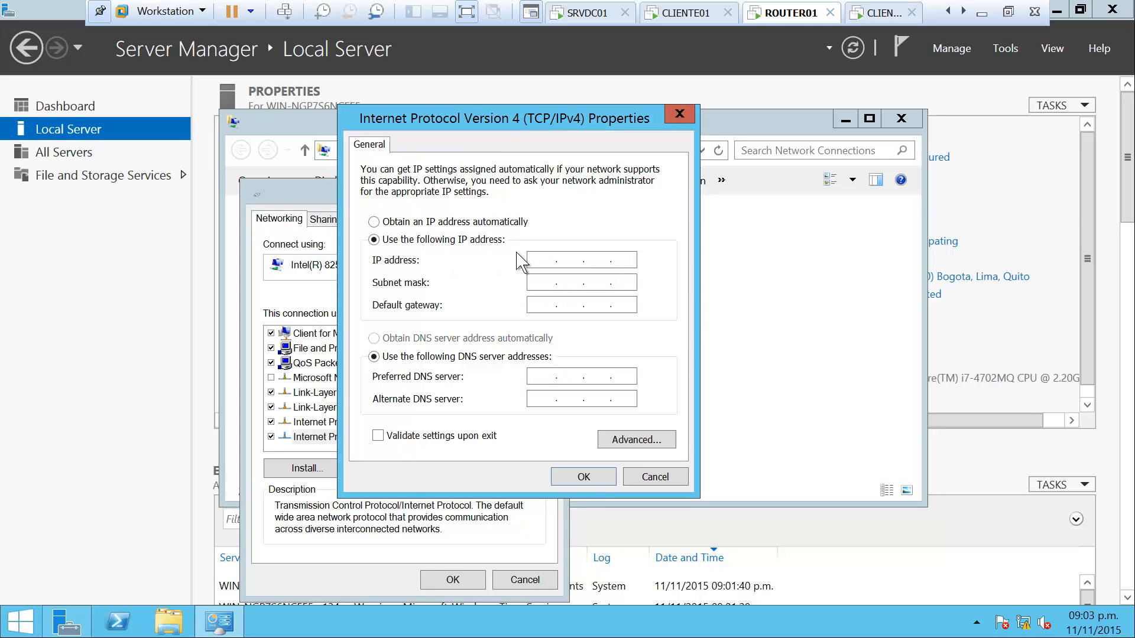
text(192 . 168 . 1)
key(Tab)
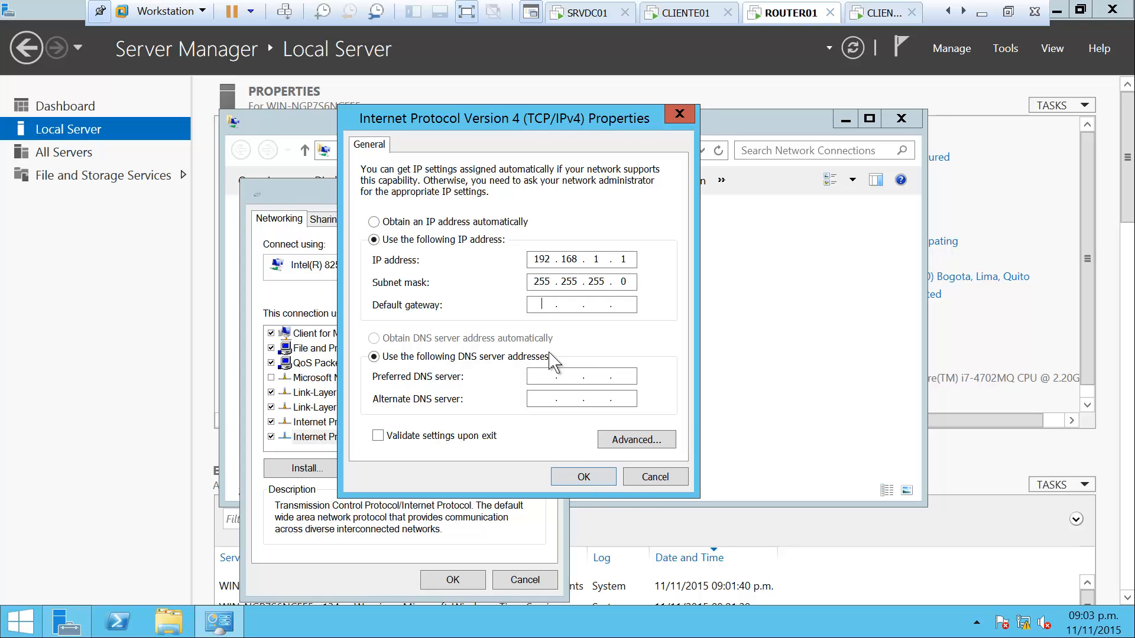
click(569, 305)
click(582, 476)
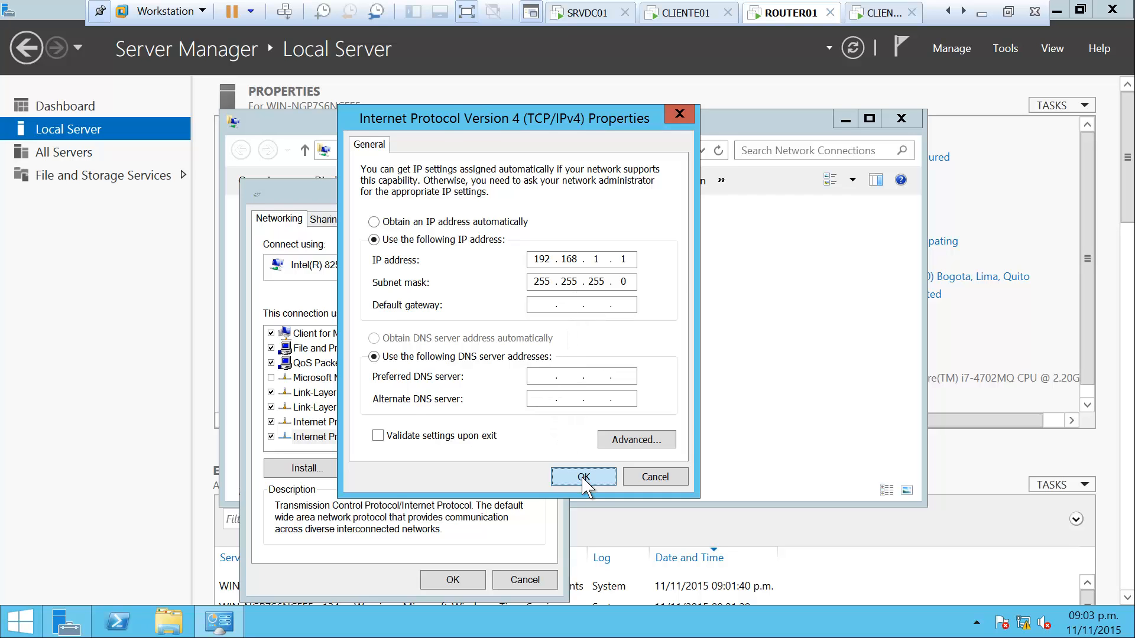
click(453, 580)
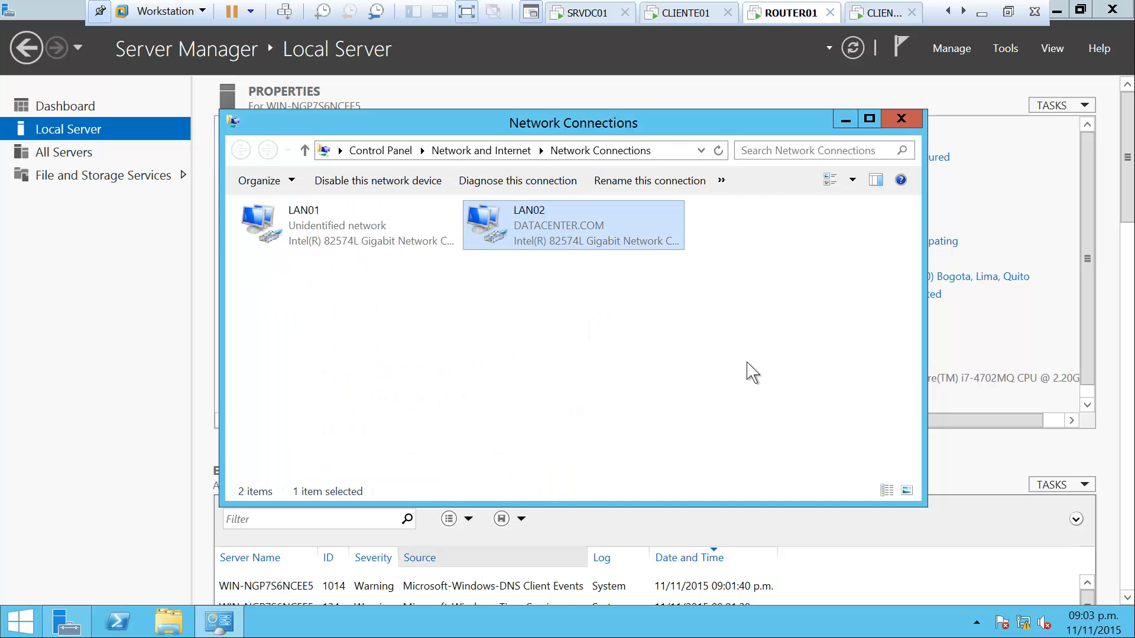
click(900, 121)
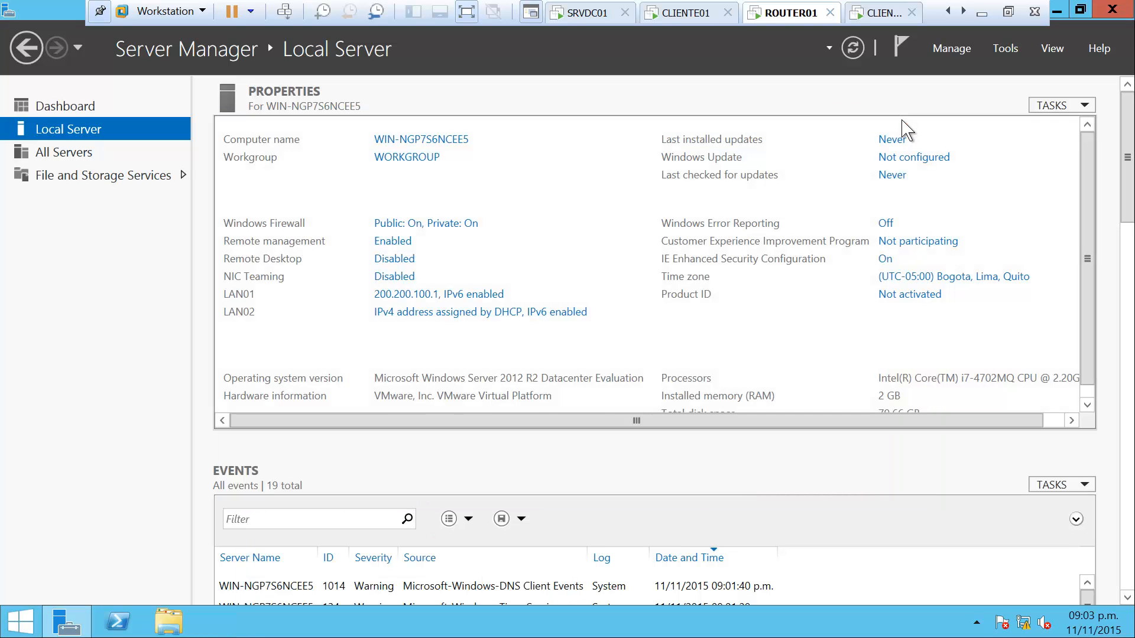
Change the computer name to ROUTER01 and restart the server now
click(455, 141)
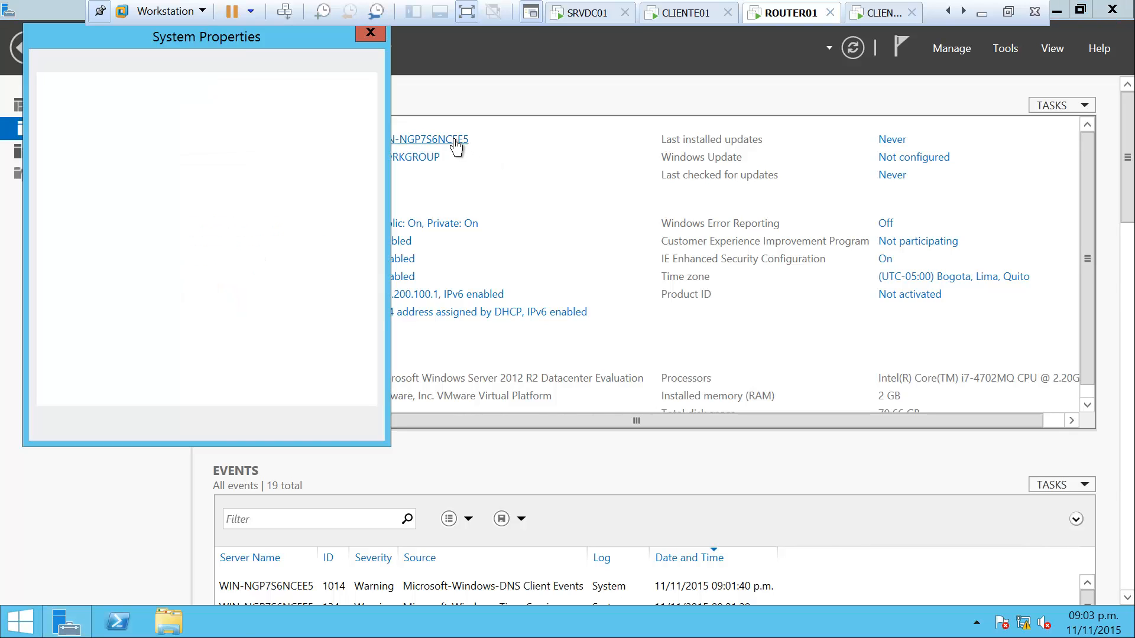
click(339, 242)
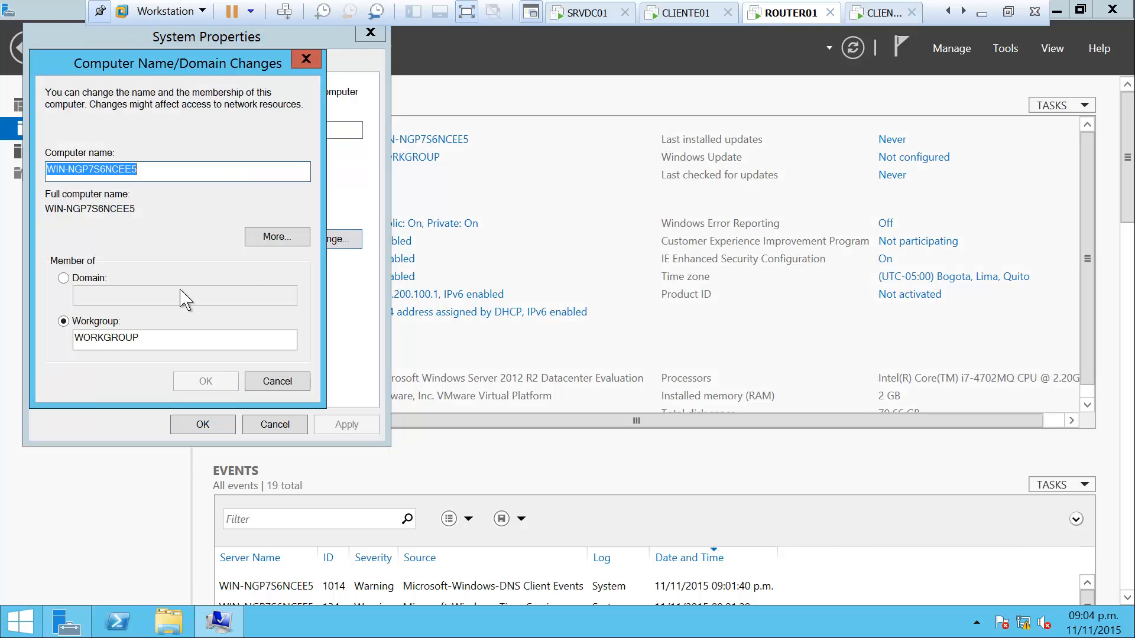
text(R)
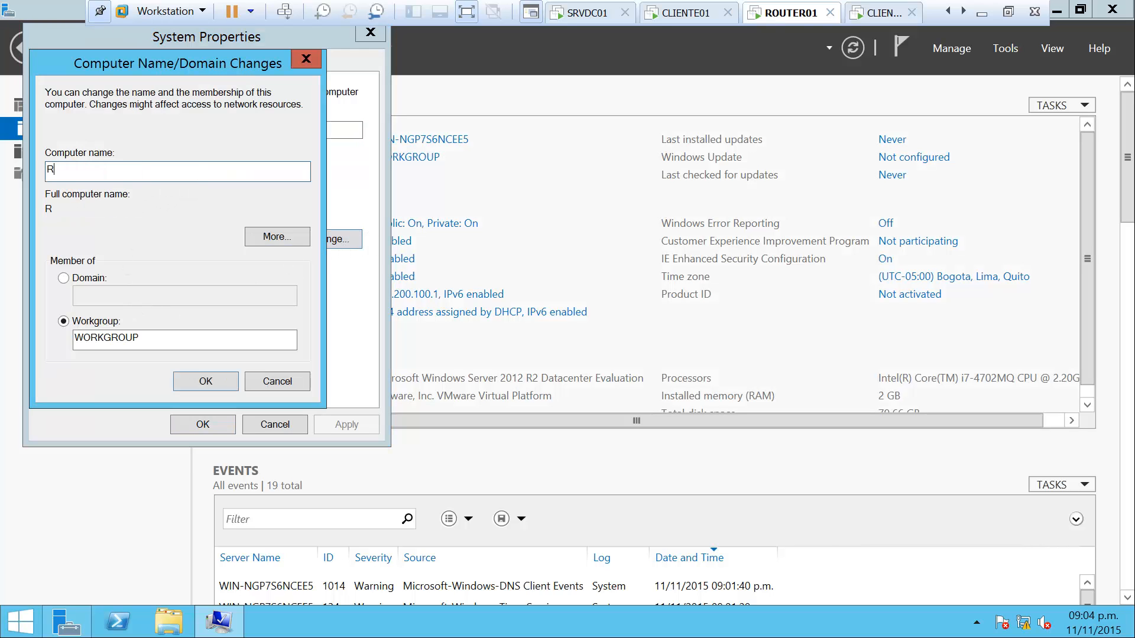
text(OUTER01)
click(207, 380)
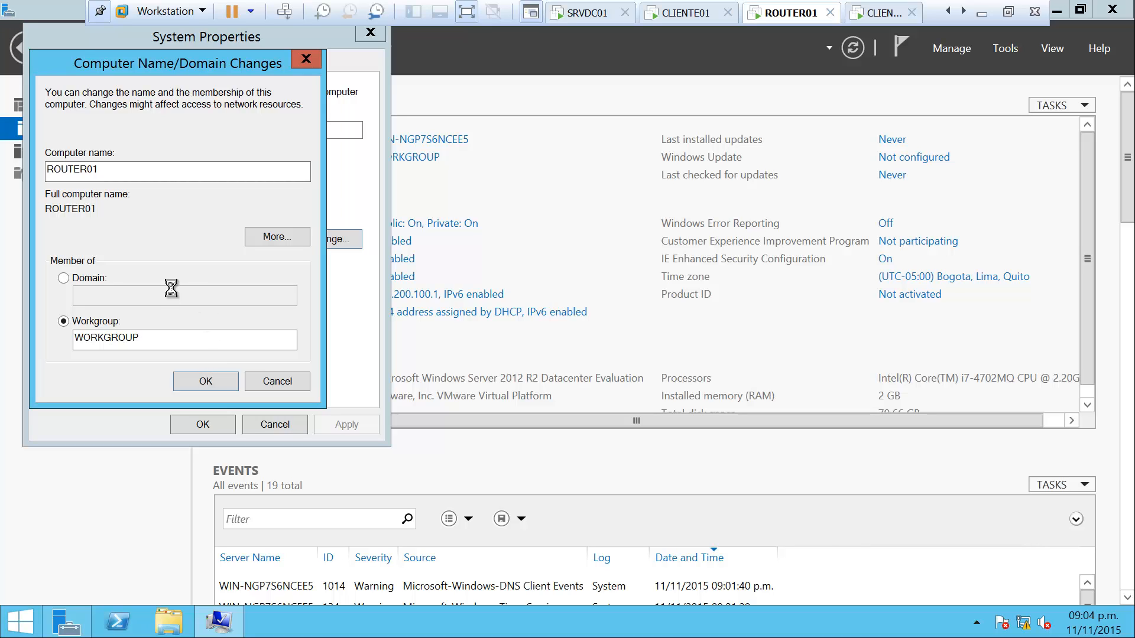
click(654, 331)
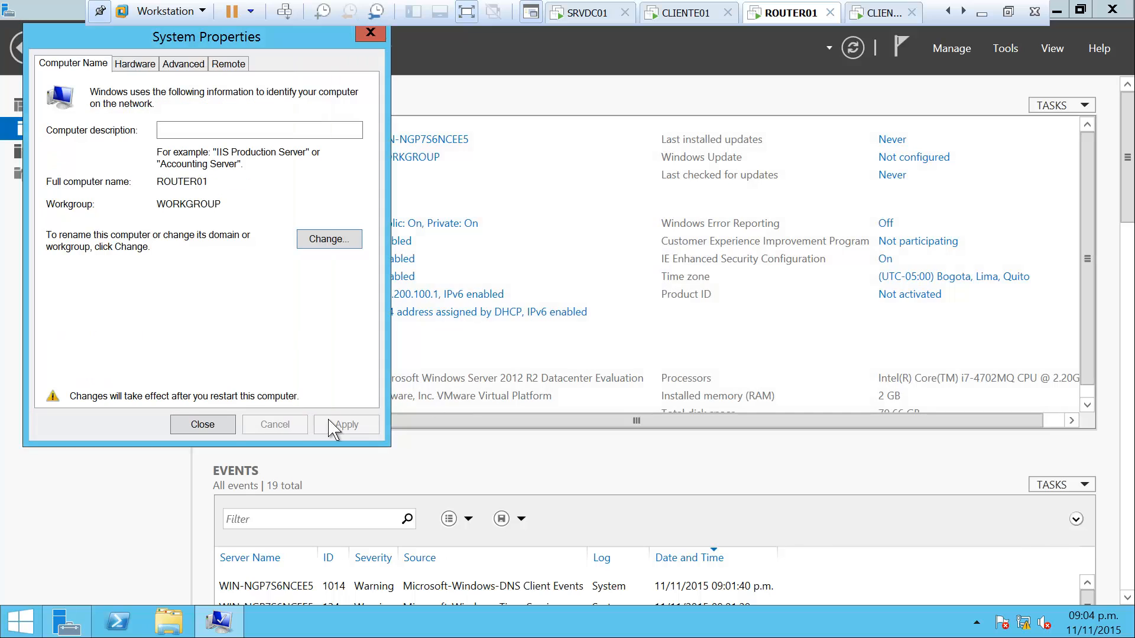
click(201, 424)
key(Escape)
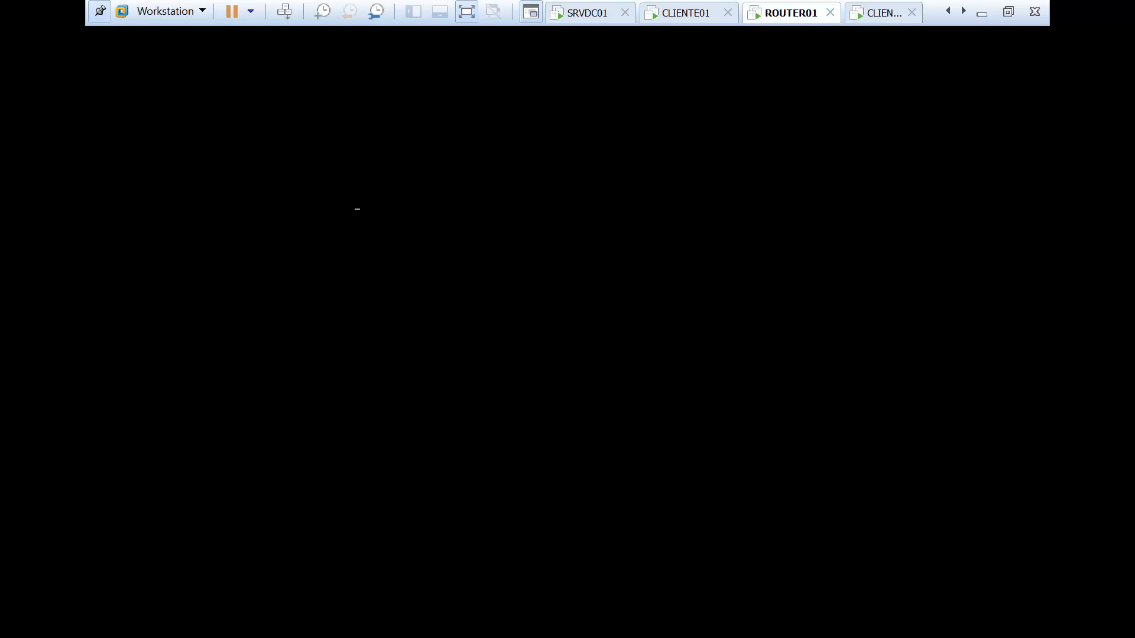
Leave the VM and drag the DHCP Relay diagram window to the desktop centre
click(983, 14)
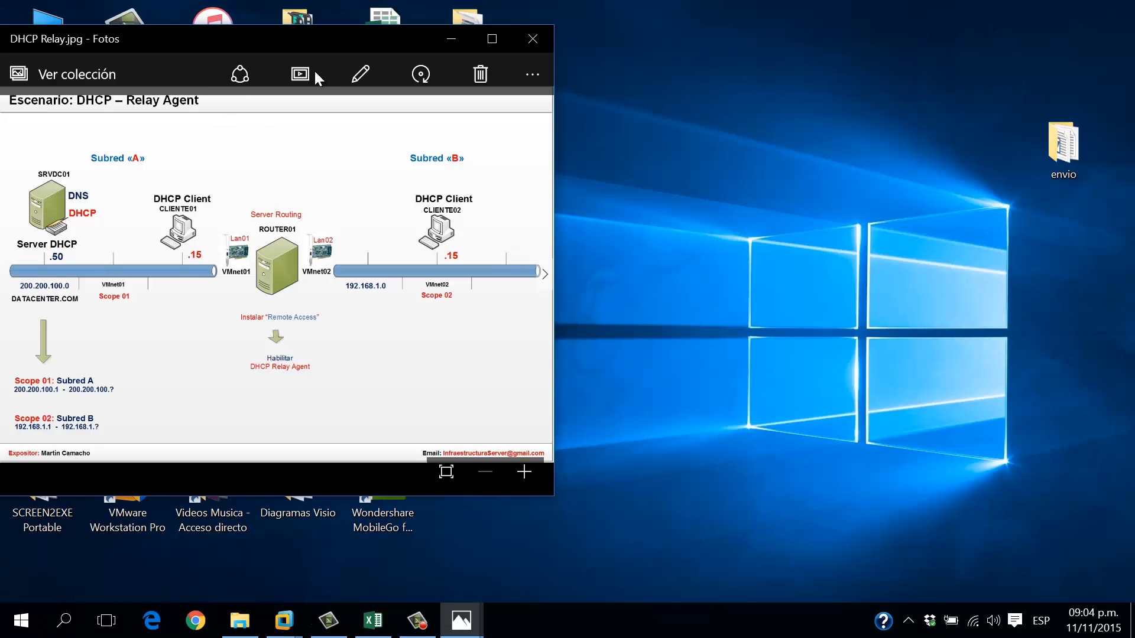
drag(344, 33, 645, 25)
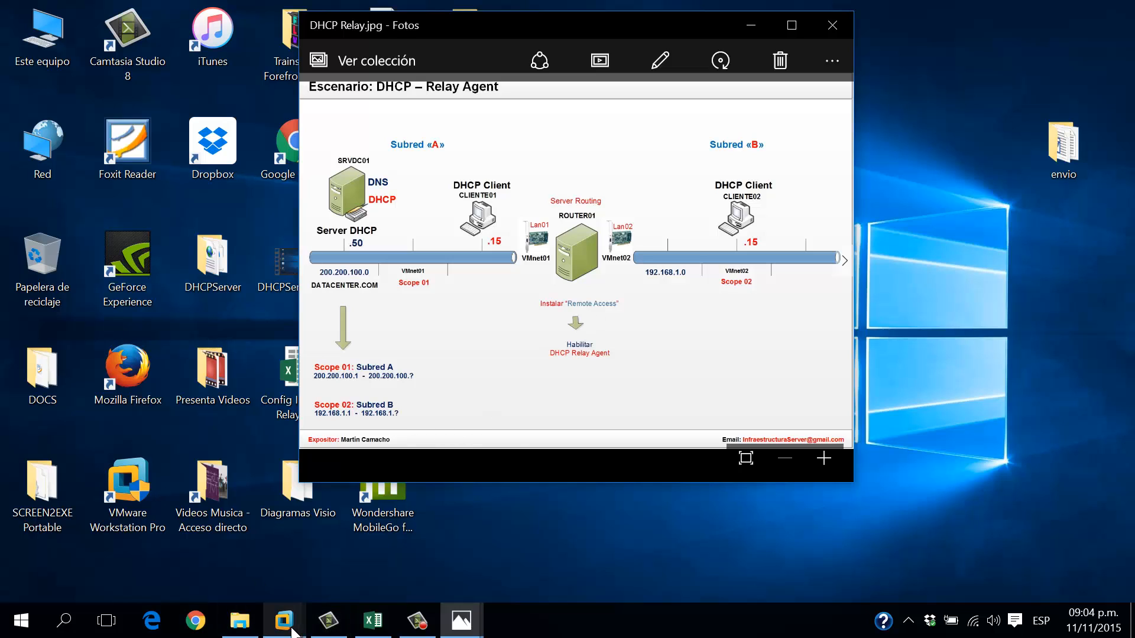
Check the ROUTER01, SRVDC01 and CLIENTE01 machines, dismissing CLIENTE01's Windows Update notice
mouse_move(285, 618)
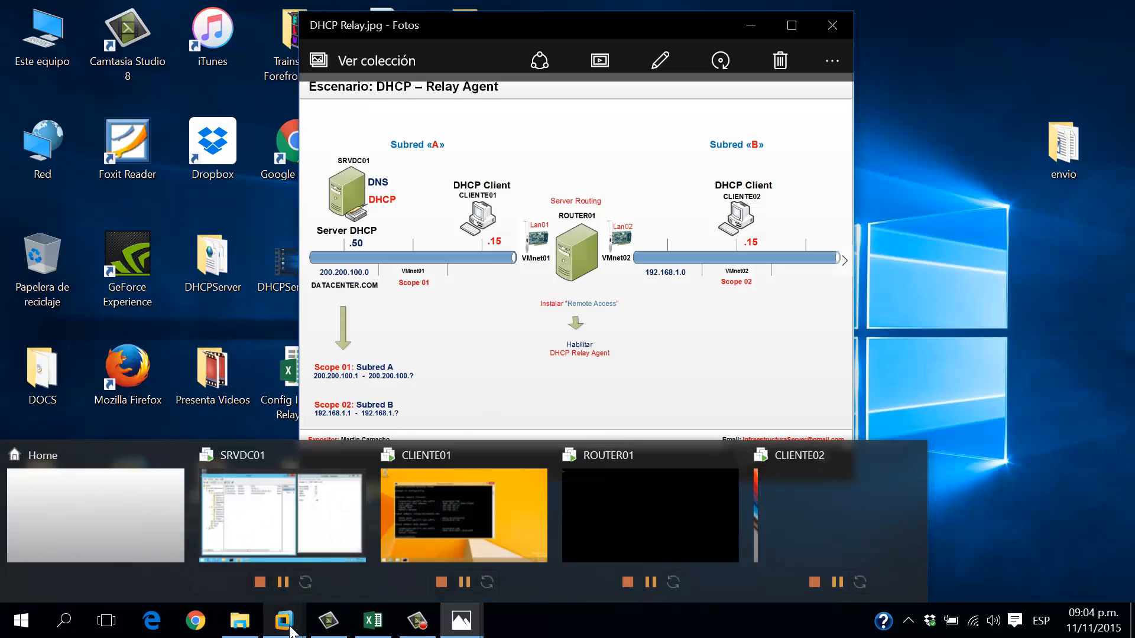
click(632, 517)
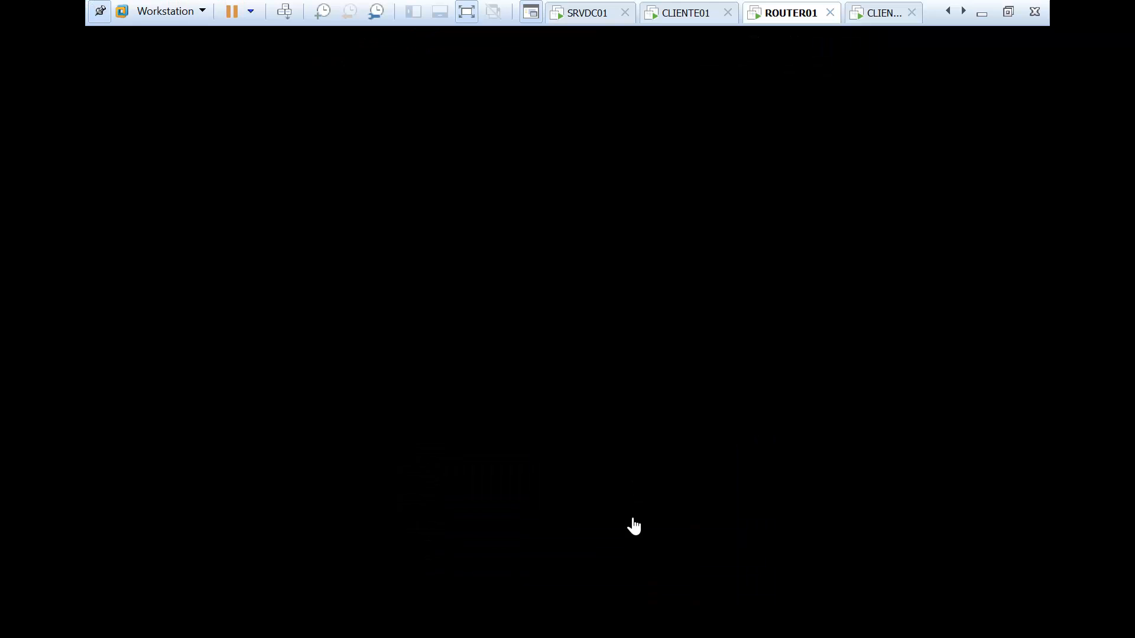
click(598, 13)
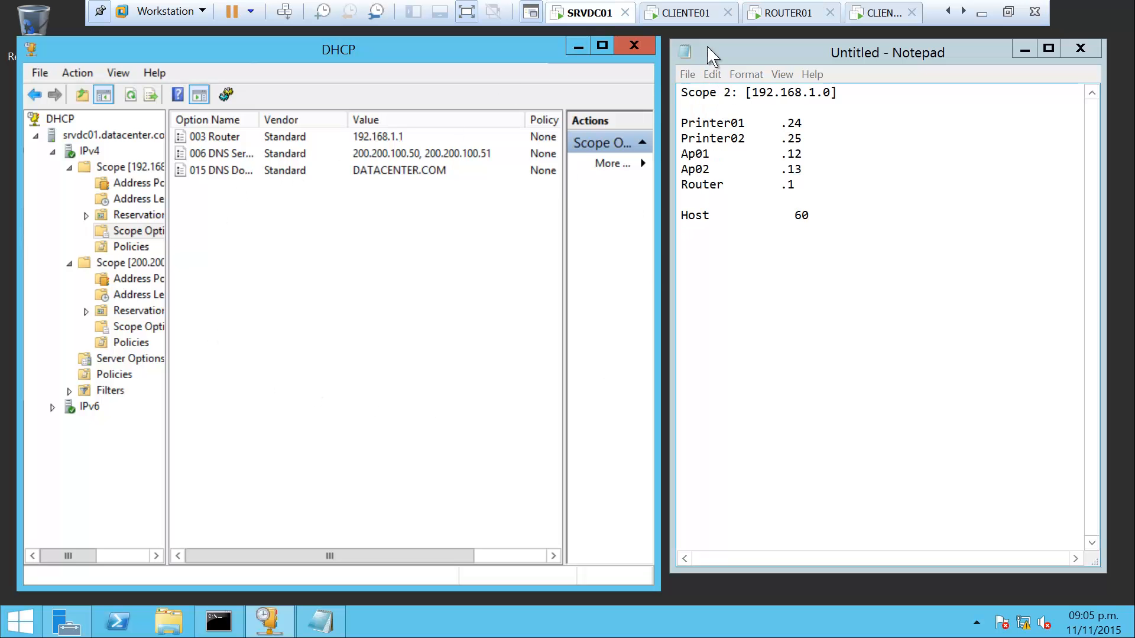
click(699, 18)
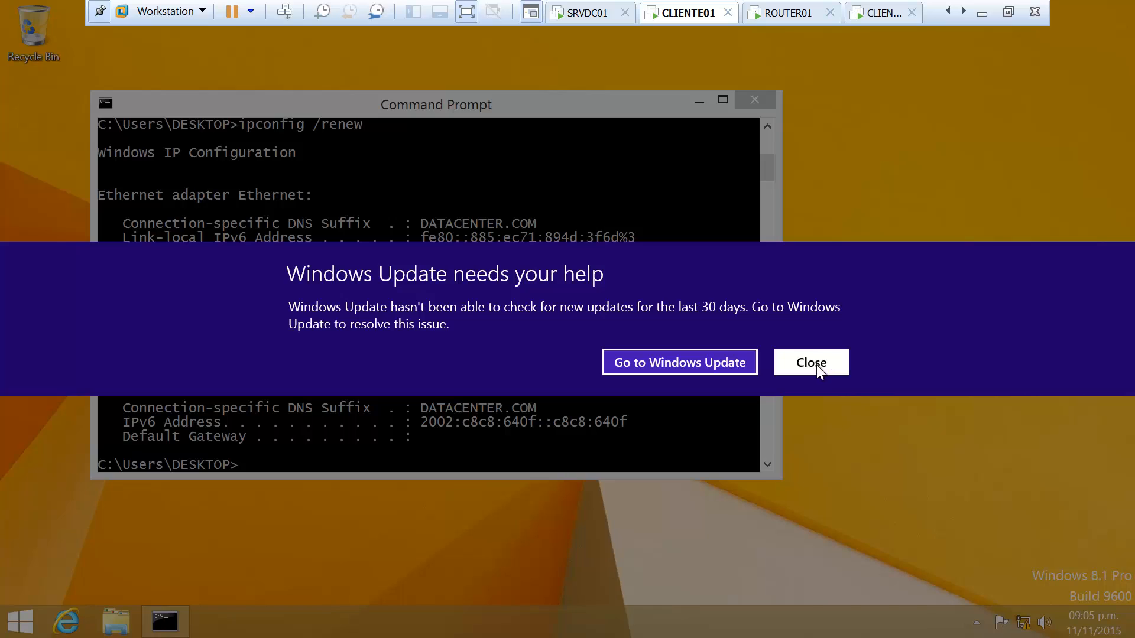
click(810, 432)
Sign in to CLIENTE02 with its password, then switch to ROUTER01's sign-in screen
click(881, 18)
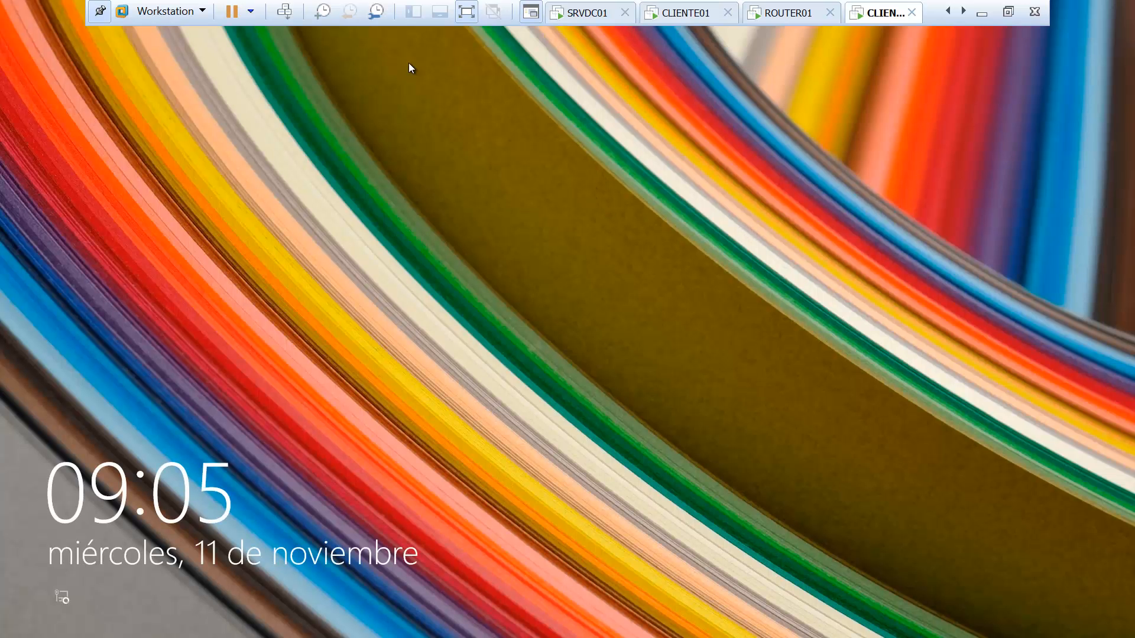
click(284, 12)
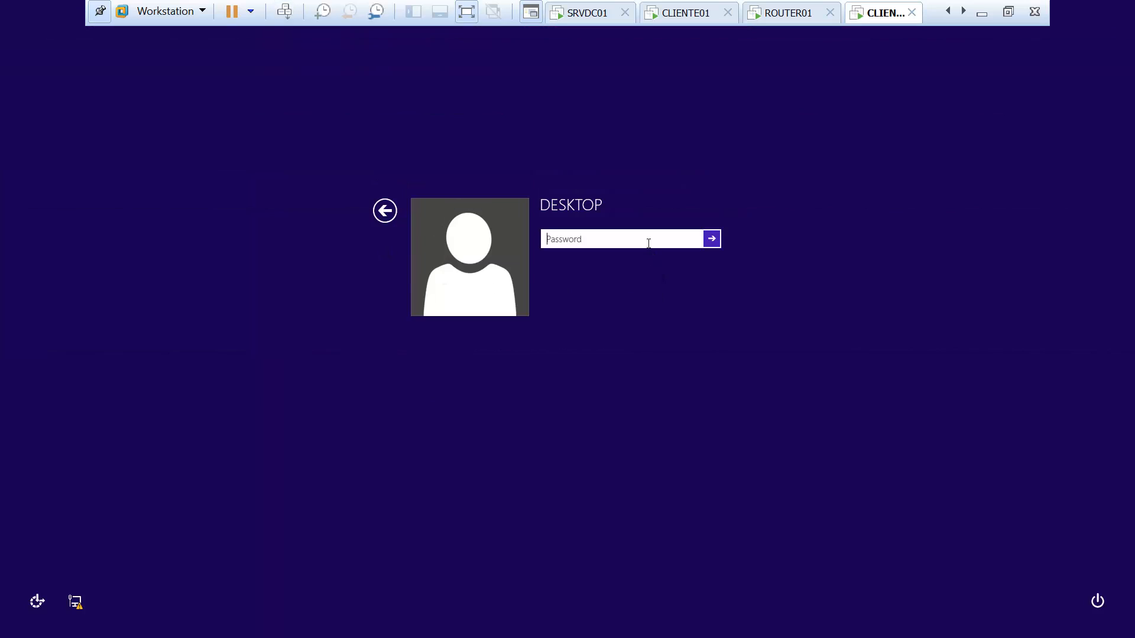
text(Pa$$w0rd)
key(Return)
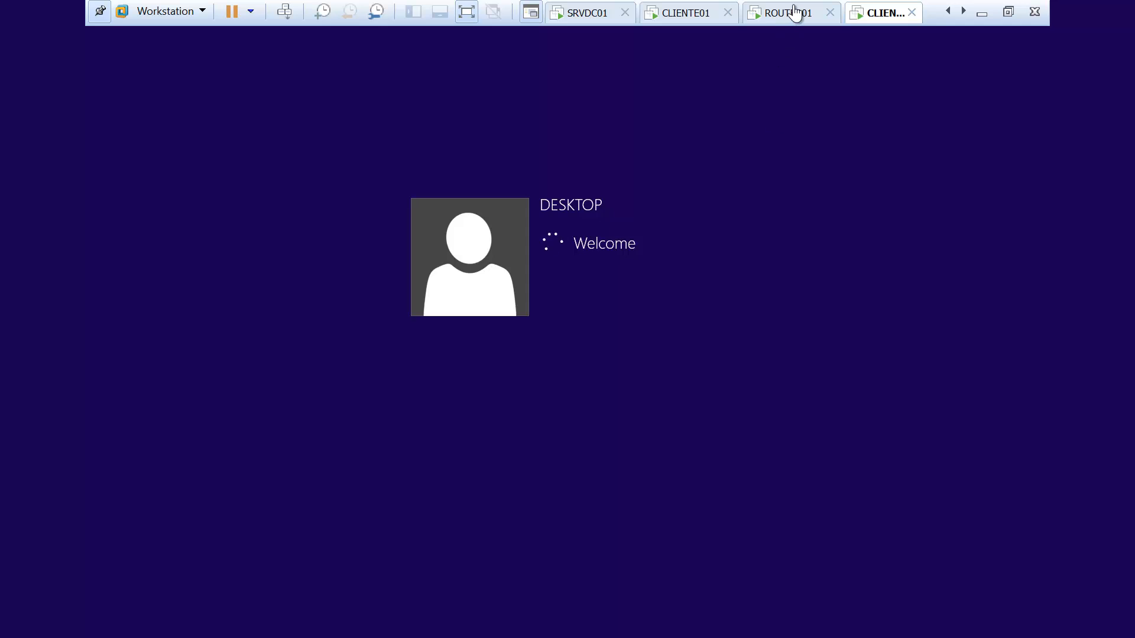
click(793, 13)
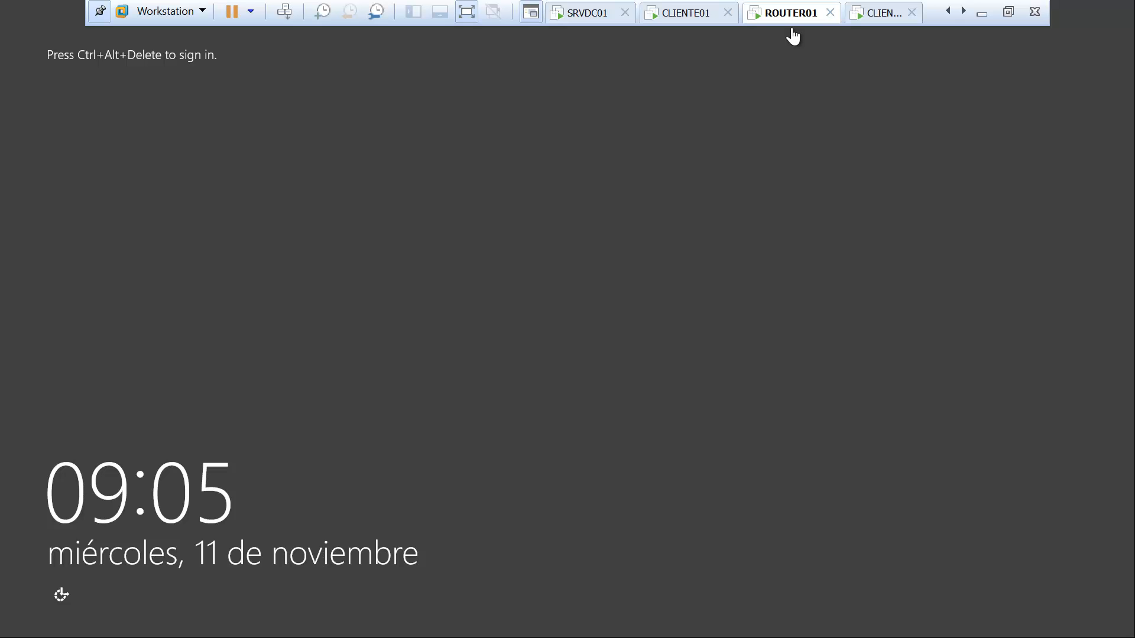
Sign in to ROUTER01 as administrator and open Server Manager's Local Server view
click(285, 12)
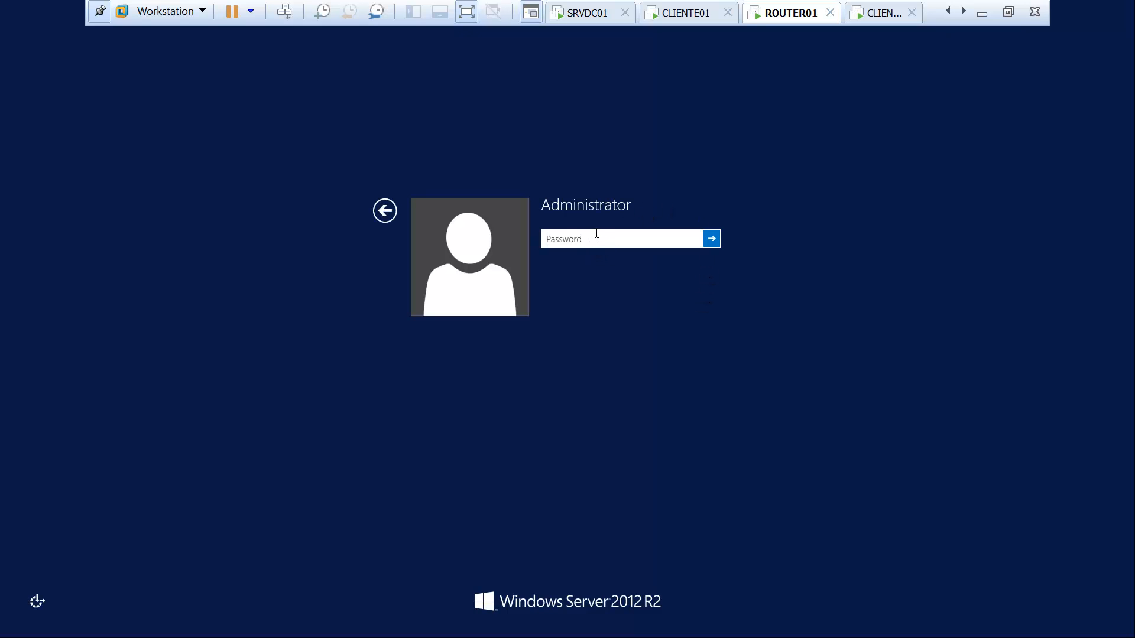
text(•••••••)
key(Return)
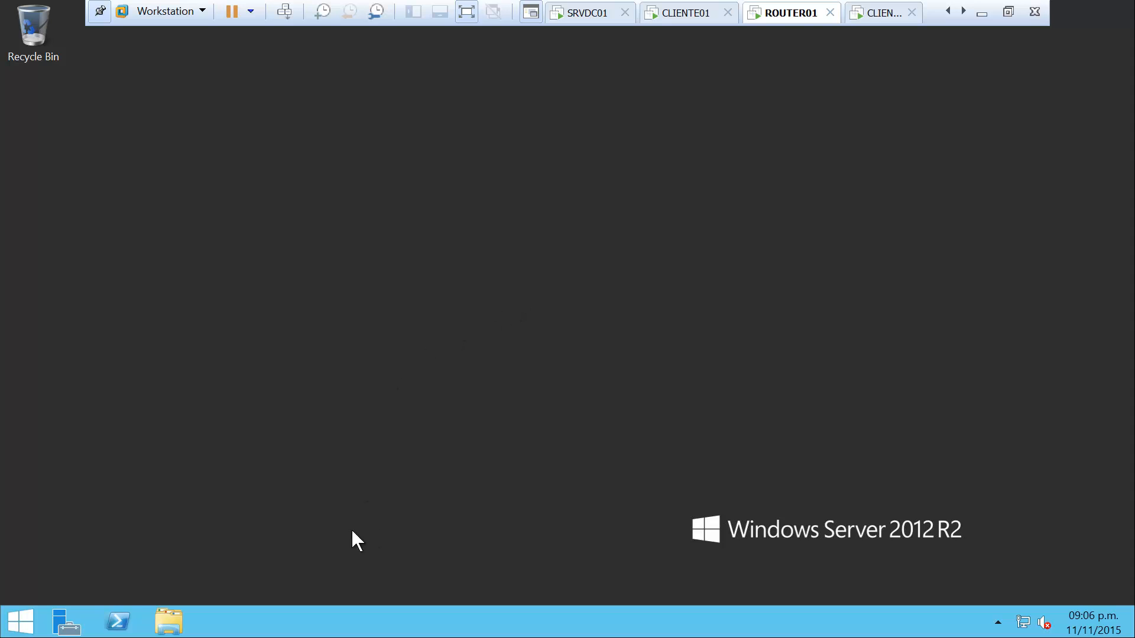
click(67, 622)
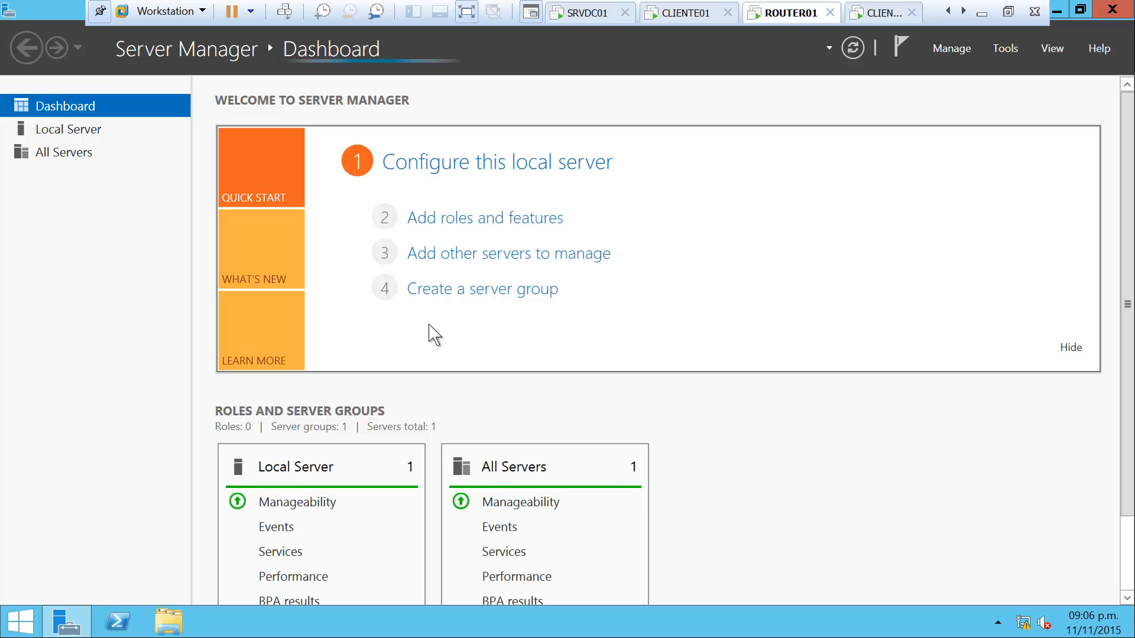
click(97, 138)
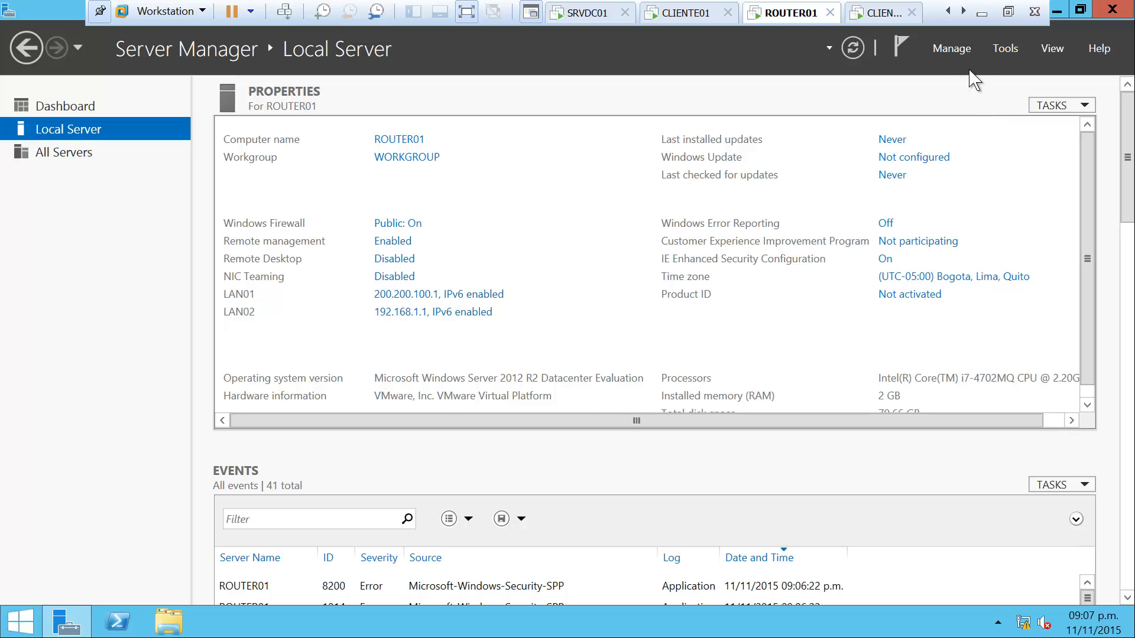
click(952, 49)
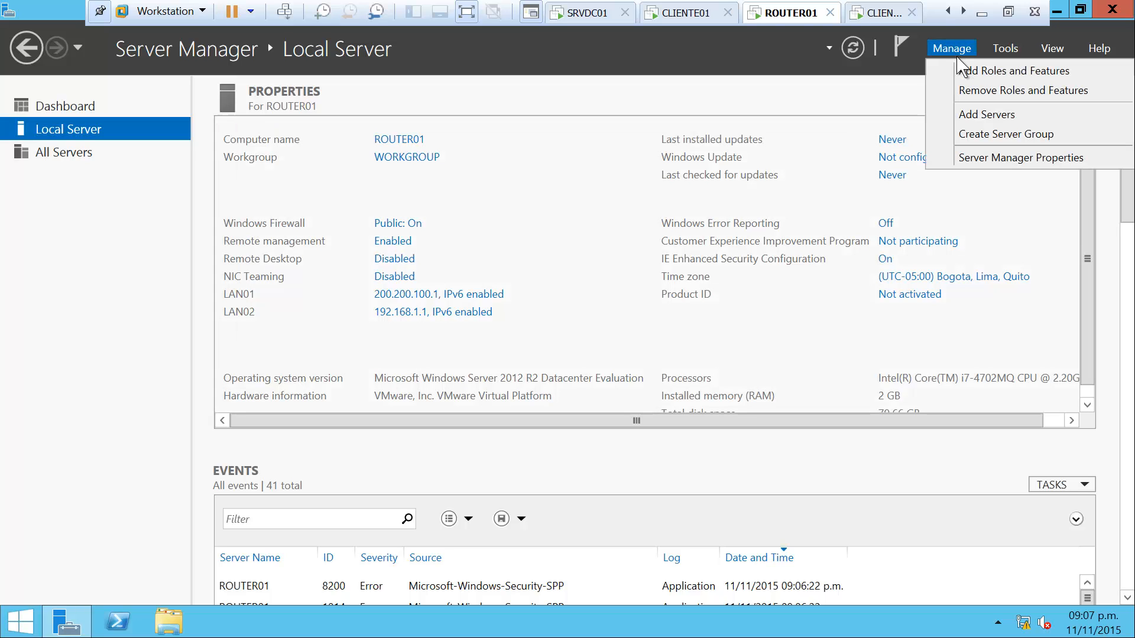
click(1049, 73)
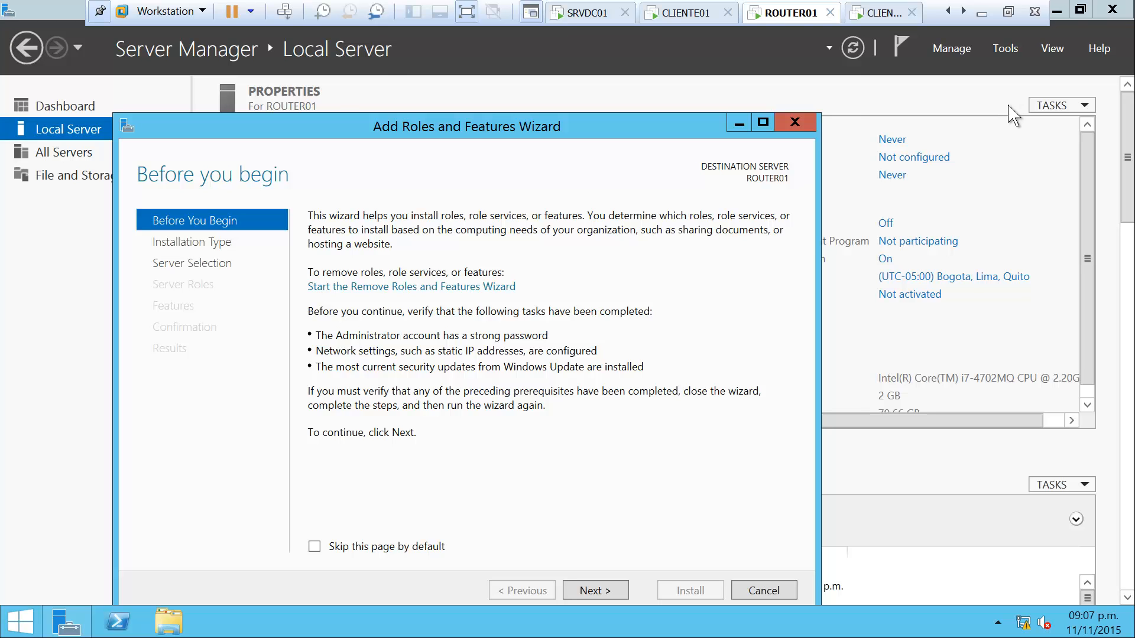
click(631, 530)
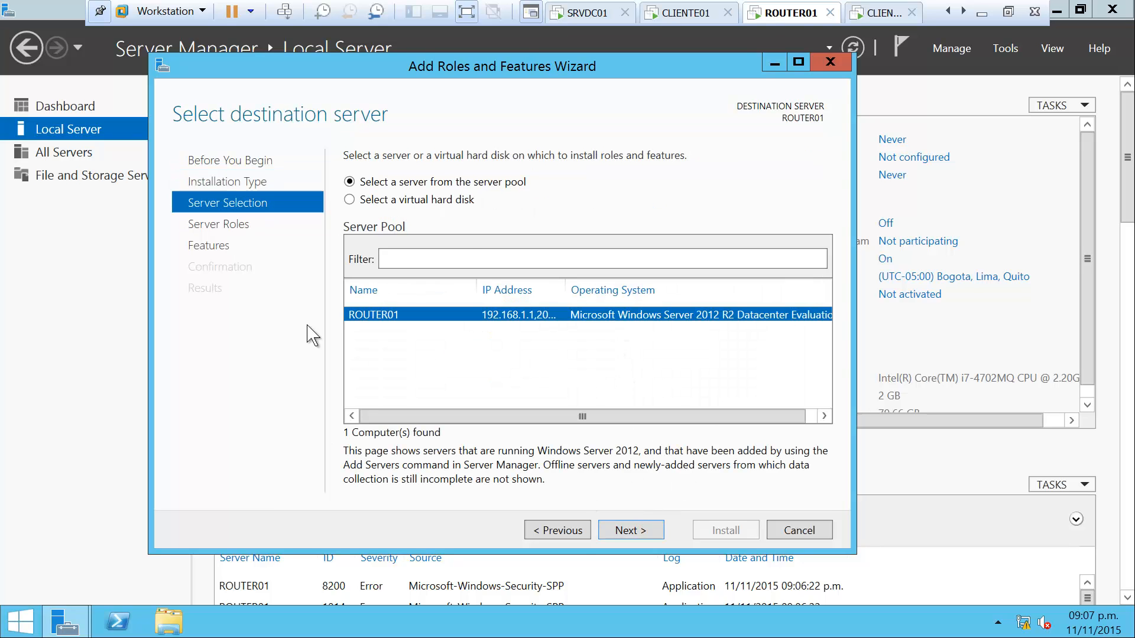
click(634, 532)
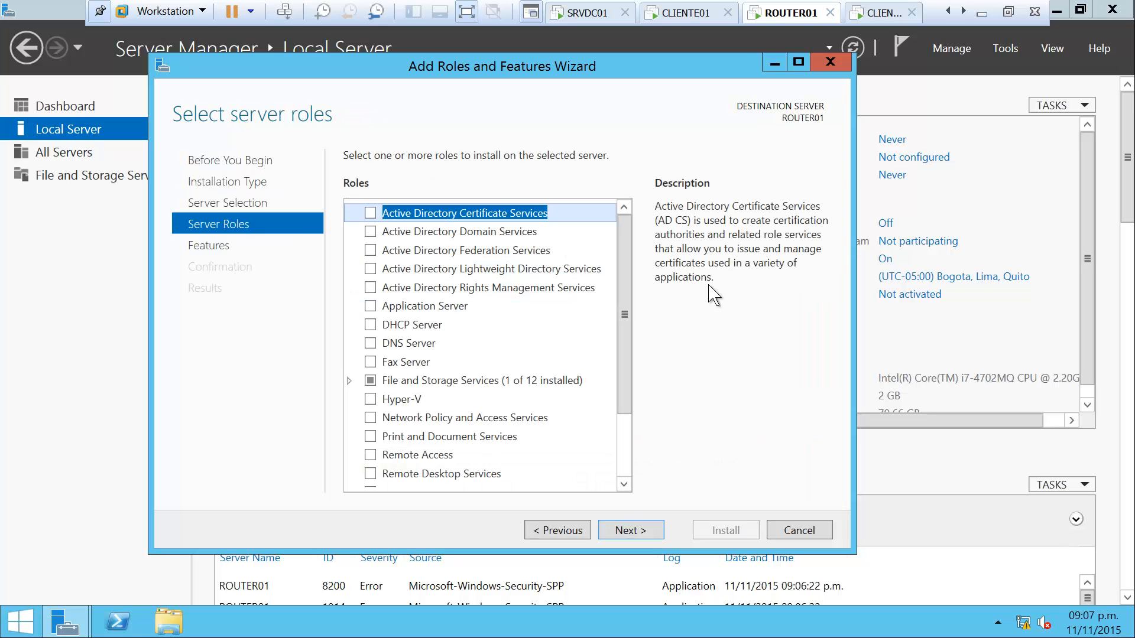
click(413, 456)
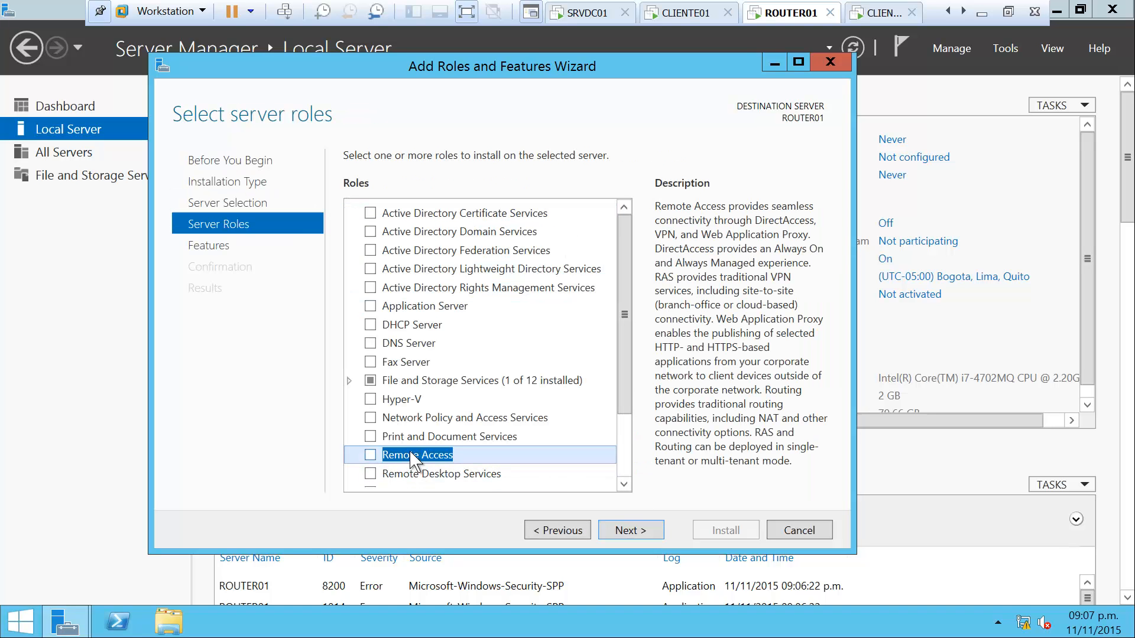
click(370, 455)
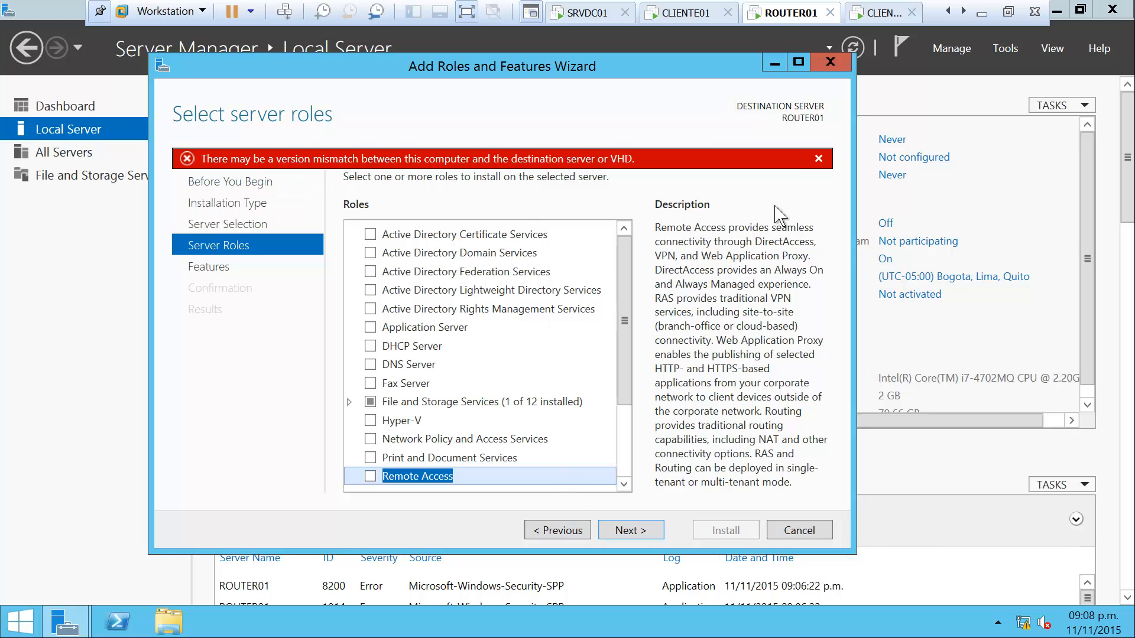
click(834, 59)
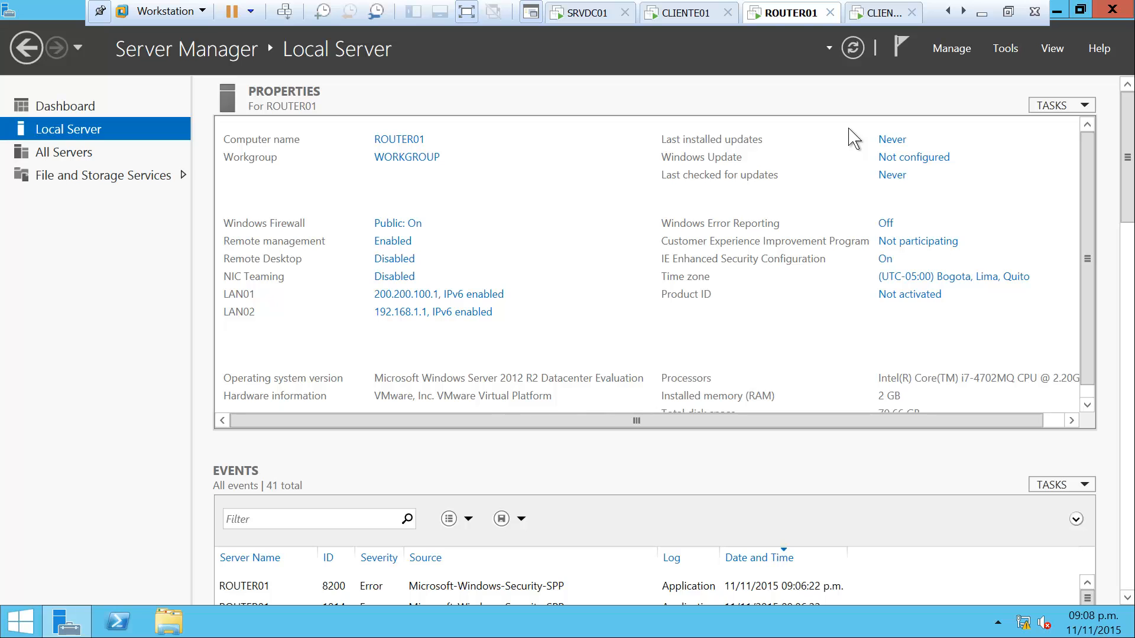
Open Add Roles and Features and select the Remote Access role for ROUTER01
click(945, 48)
click(986, 79)
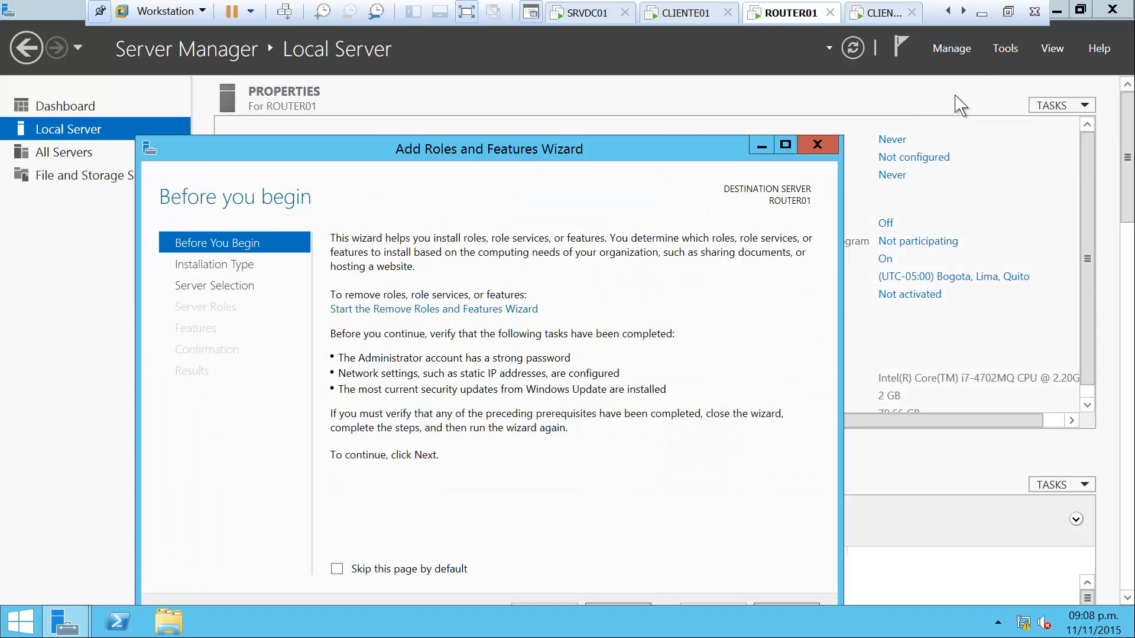
drag(666, 166, 739, 90)
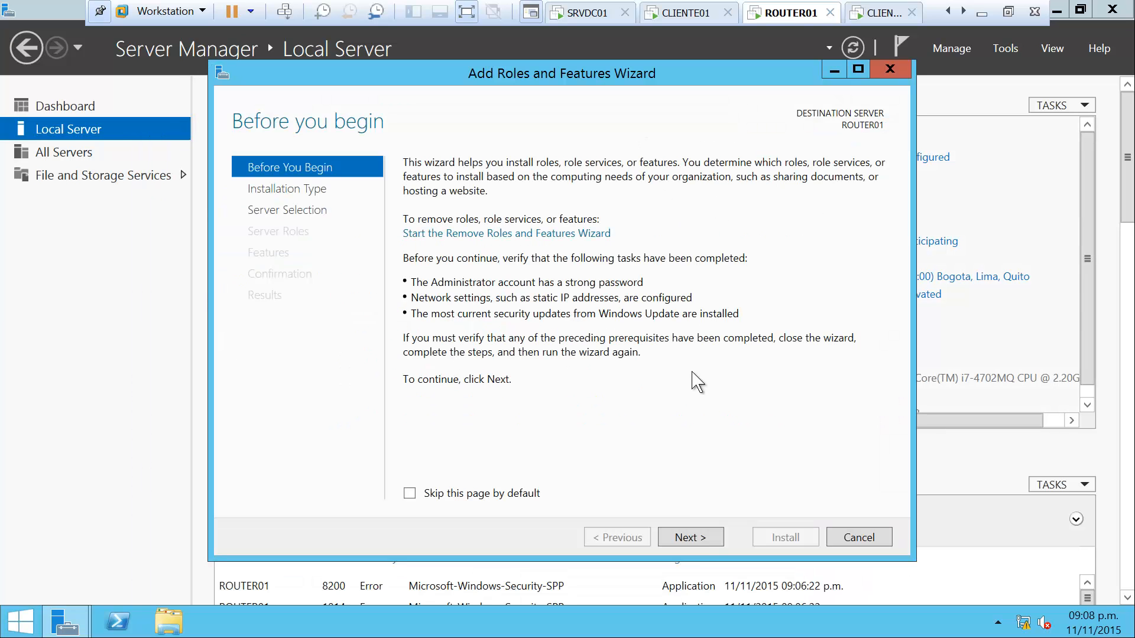
click(705, 537)
click(705, 537)
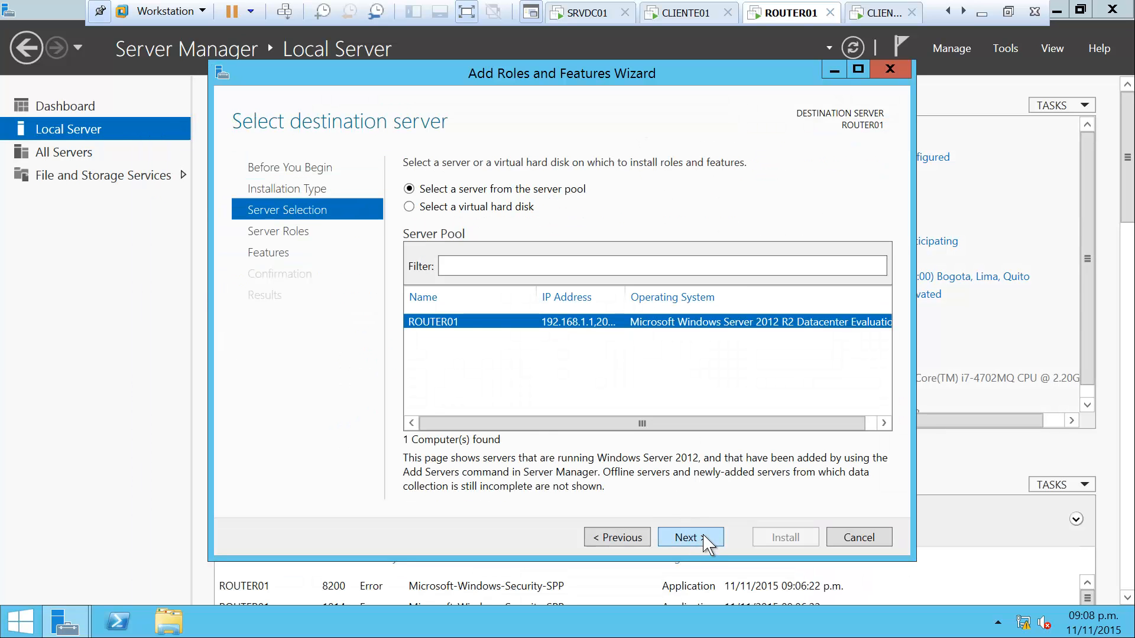
click(705, 538)
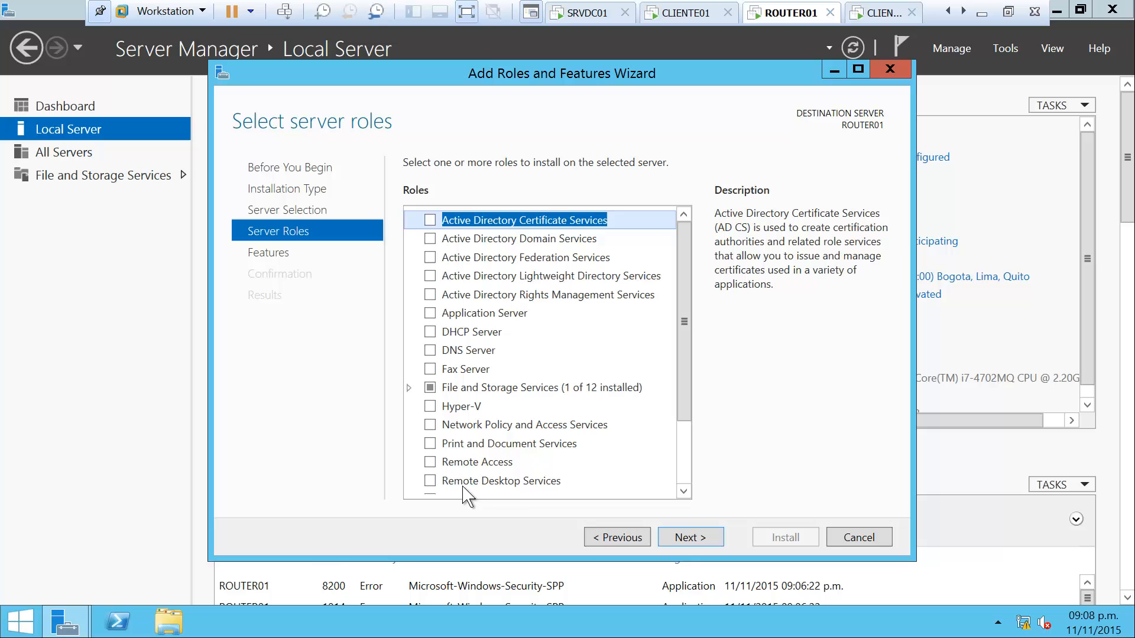
click(430, 463)
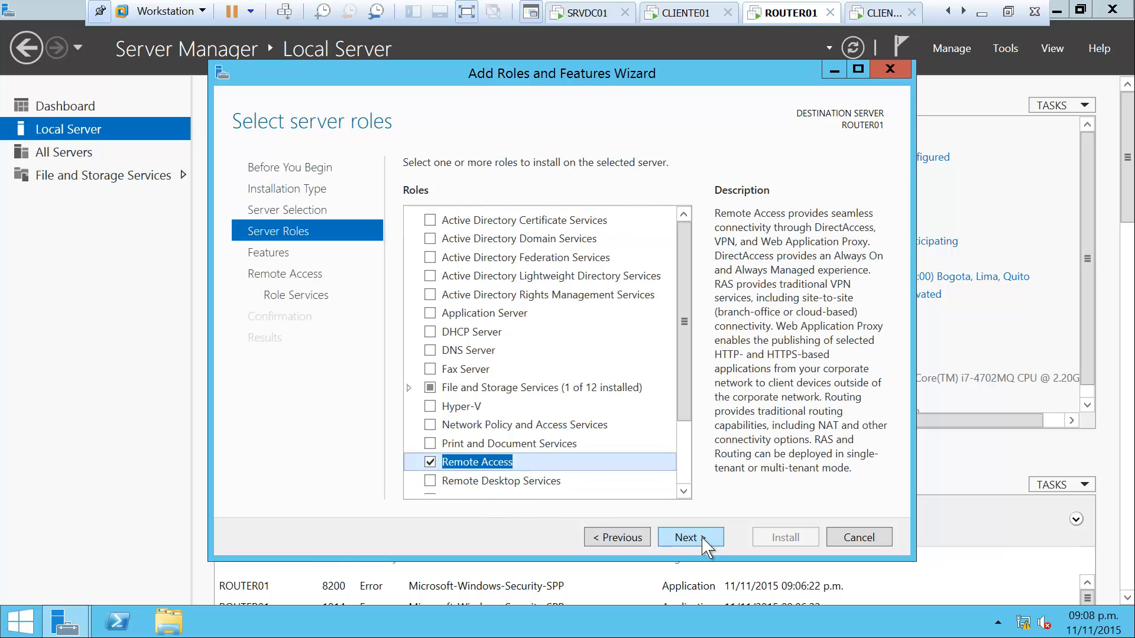
click(687, 537)
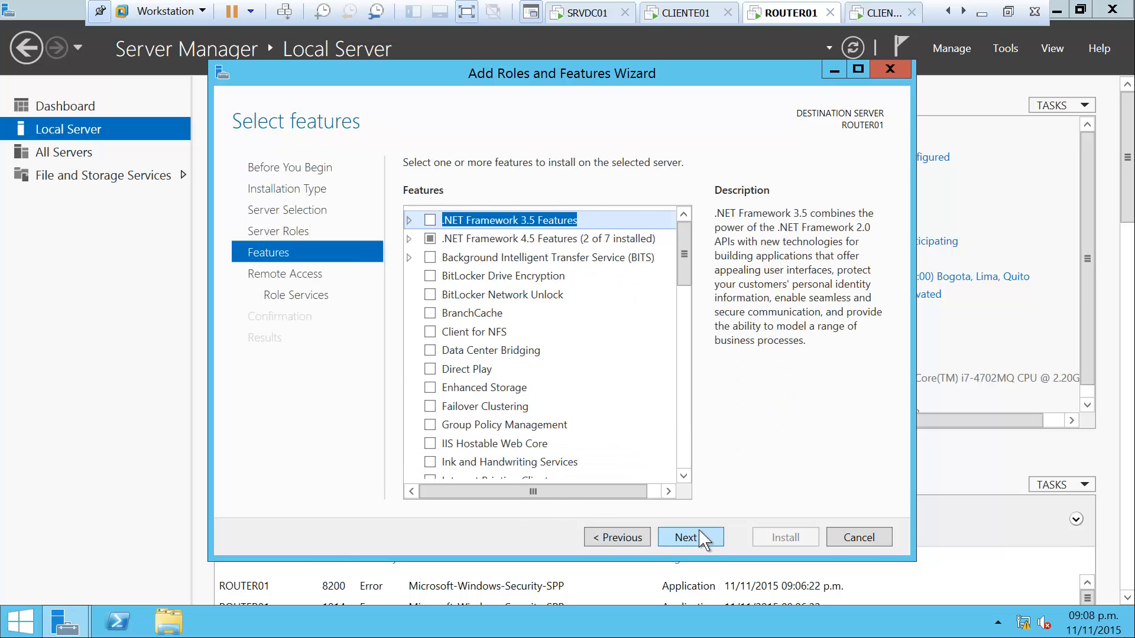
Add the Routing role service with its required features and start the installation
click(701, 540)
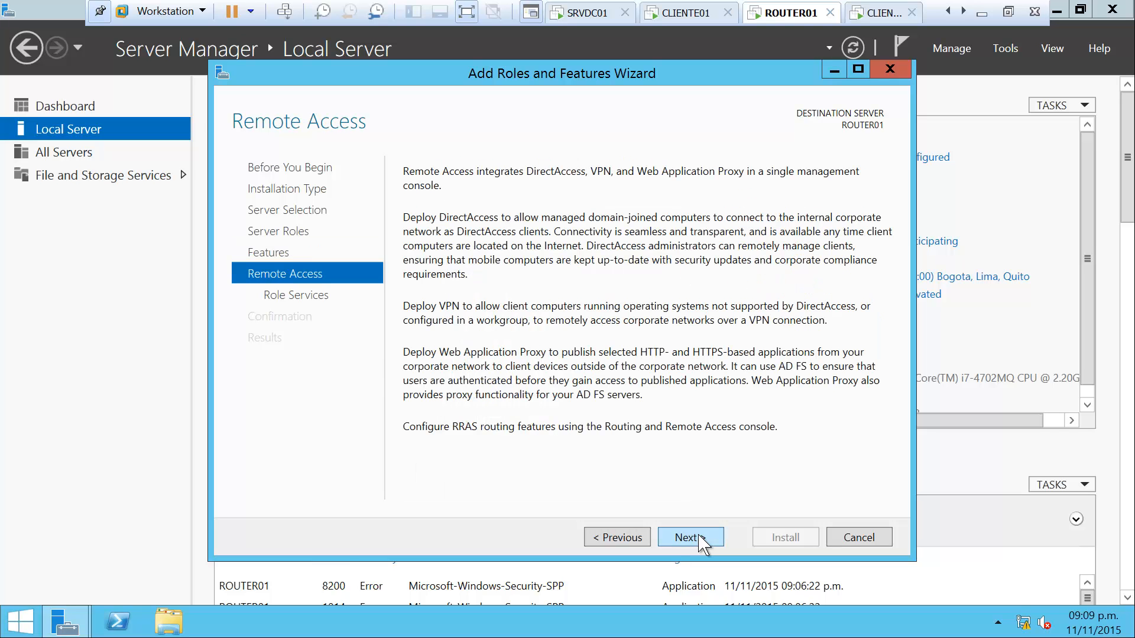
click(692, 539)
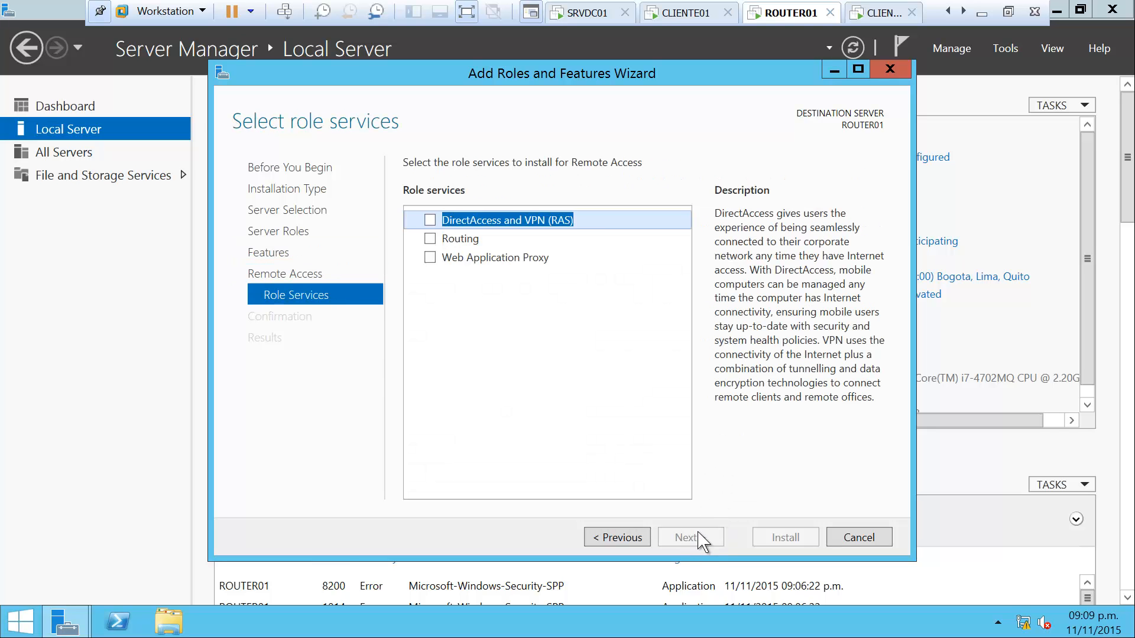
click(431, 239)
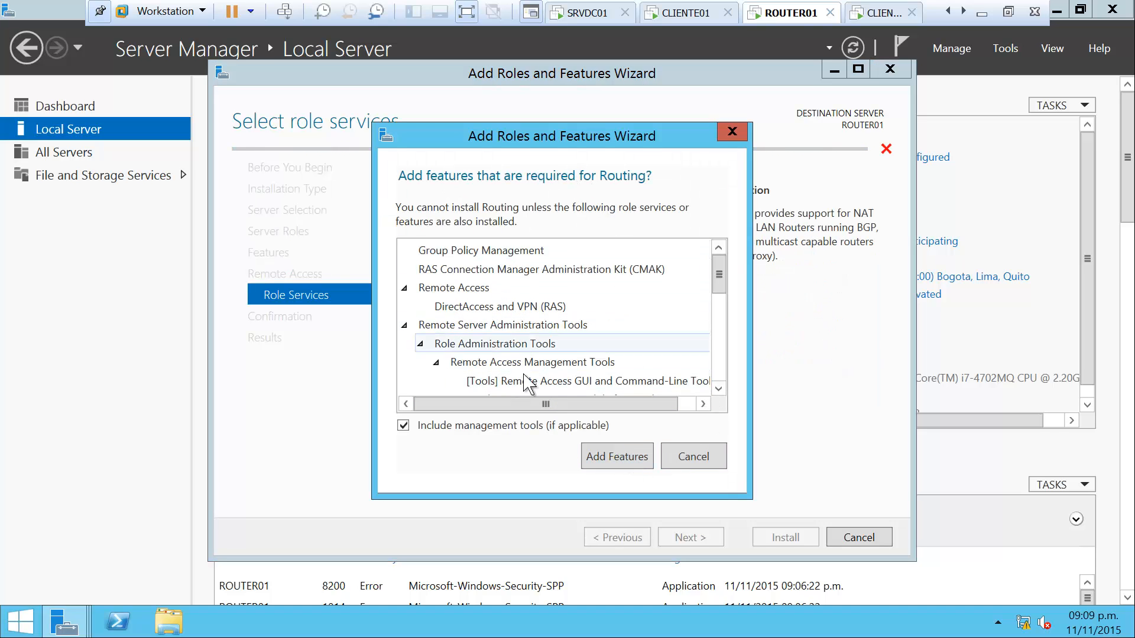
click(624, 461)
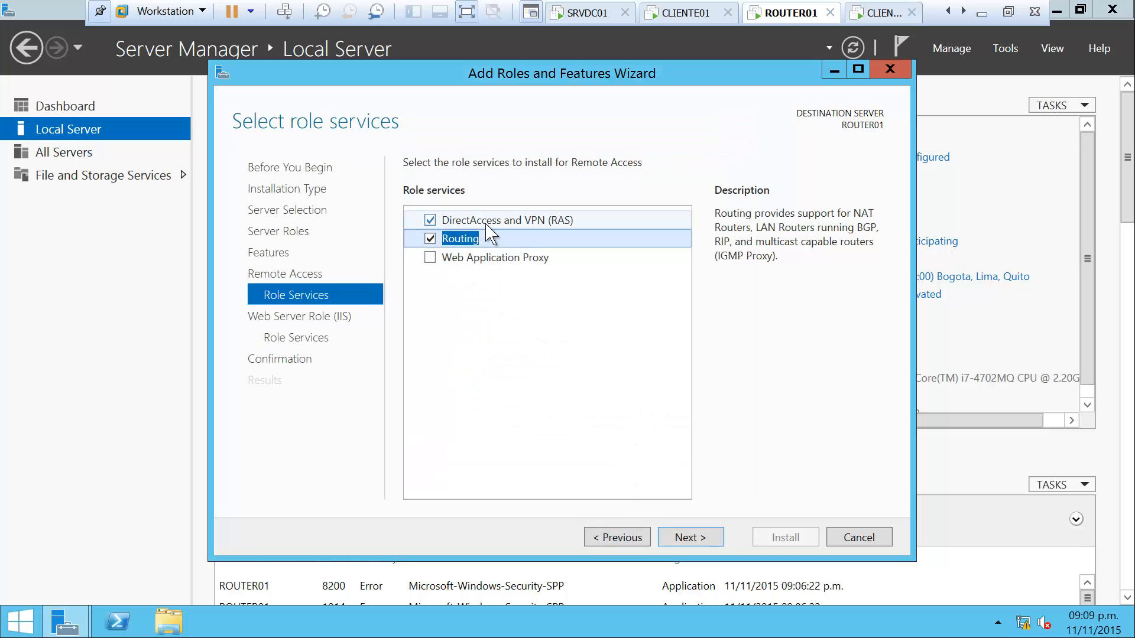
click(696, 542)
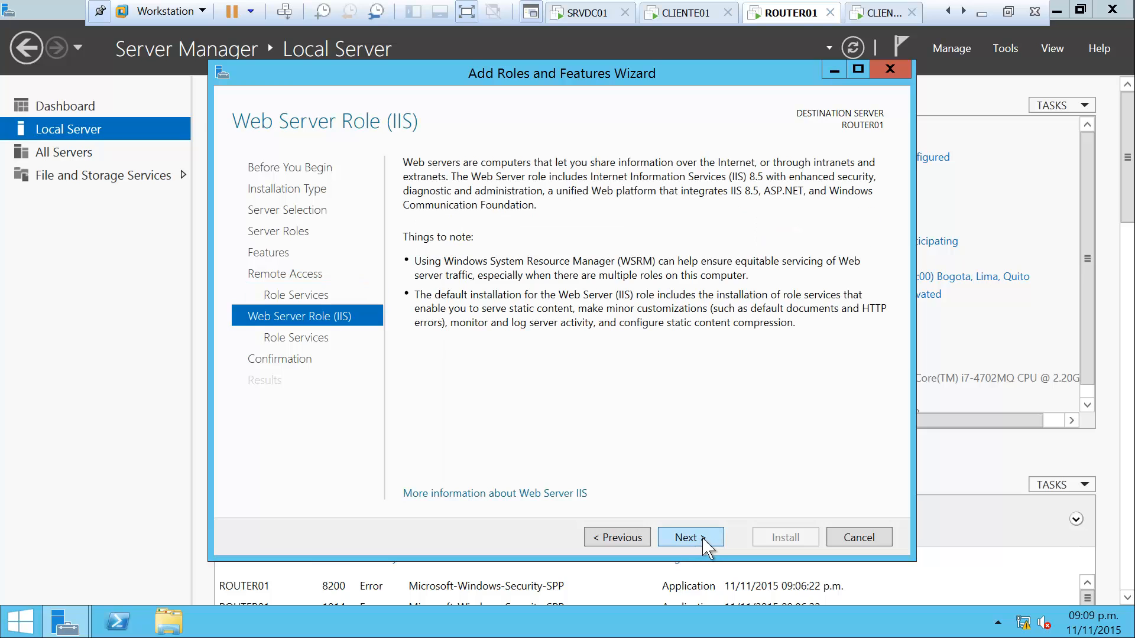
click(709, 540)
click(691, 536)
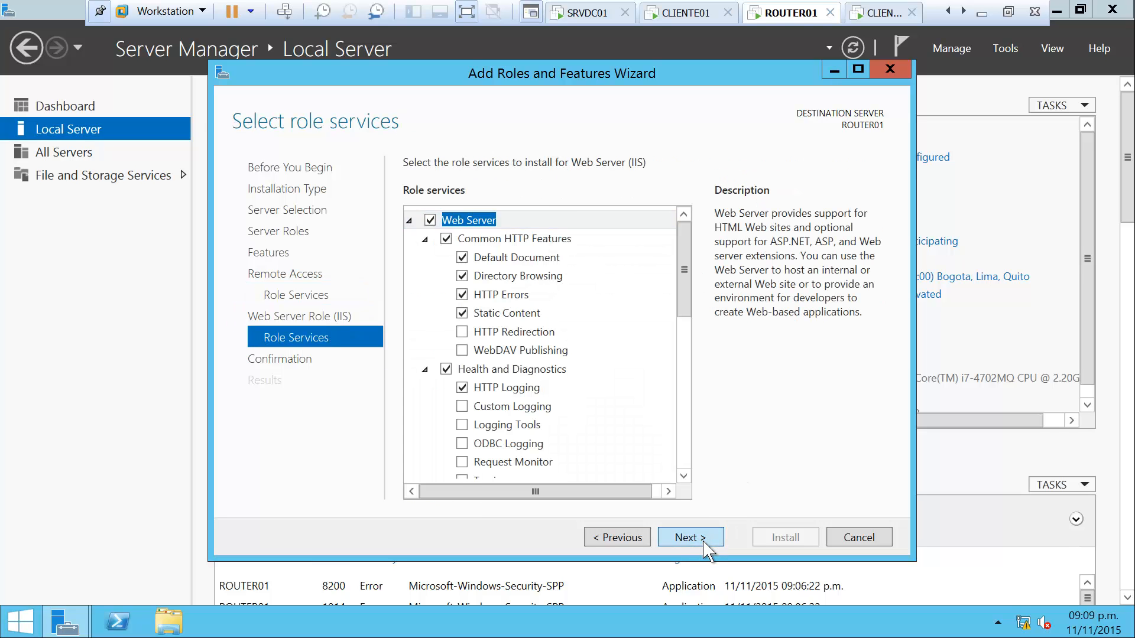
click(805, 531)
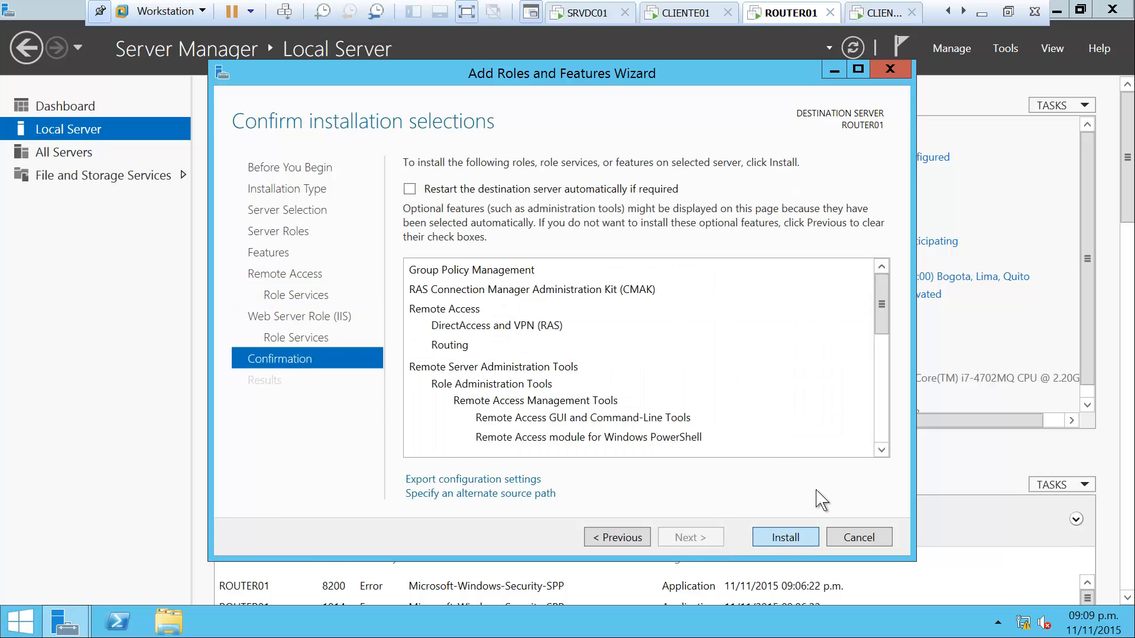
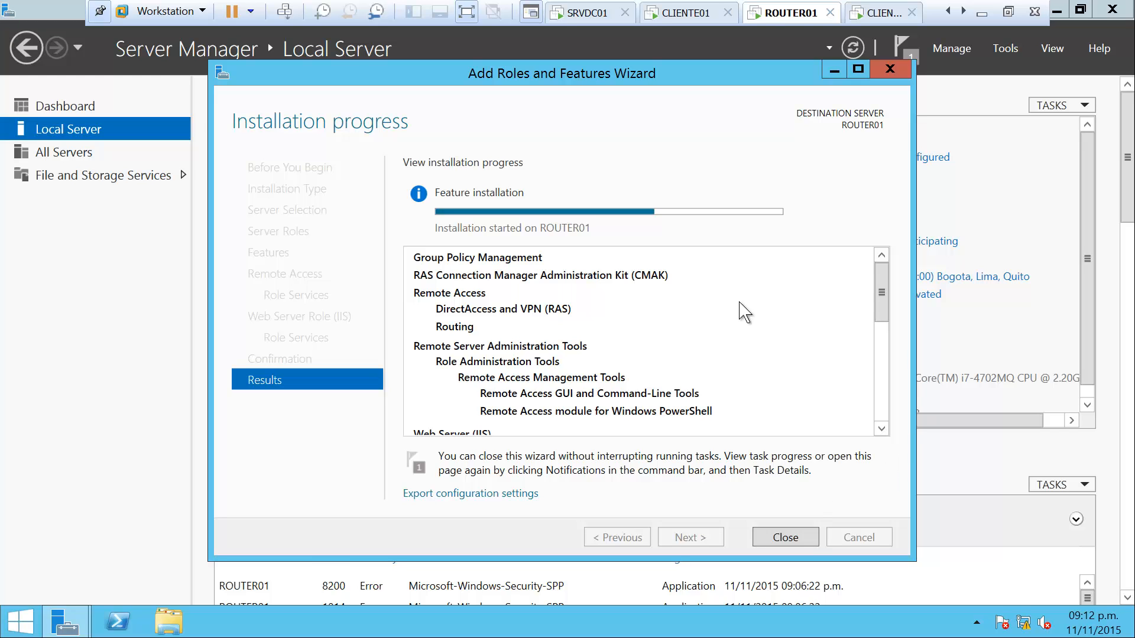
Let the Remote Access and Routing installation finish on ROUTER01, then close the wizard
drag(704, 83, 738, 74)
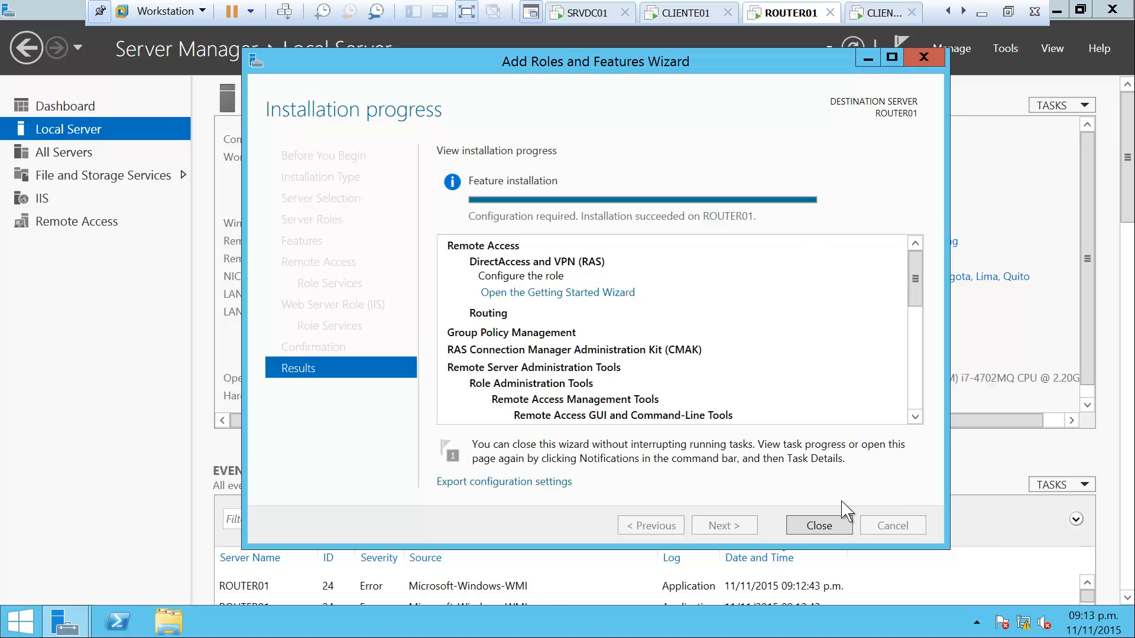
click(819, 525)
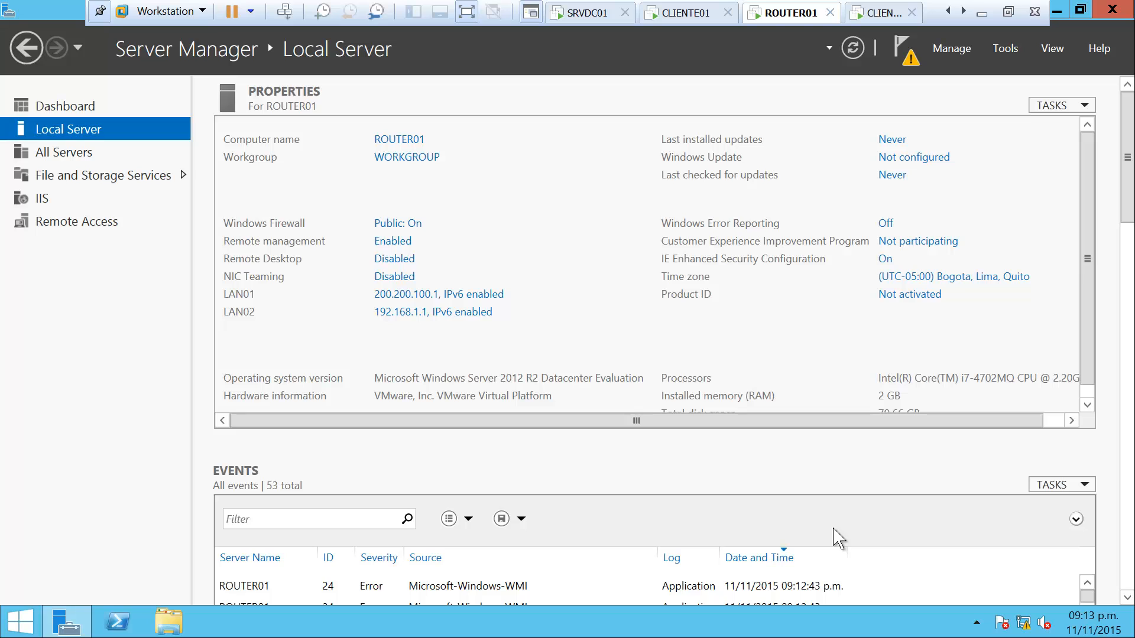
Launch the Routing and Remote Access console from Server Manager's Tools menu
click(1004, 48)
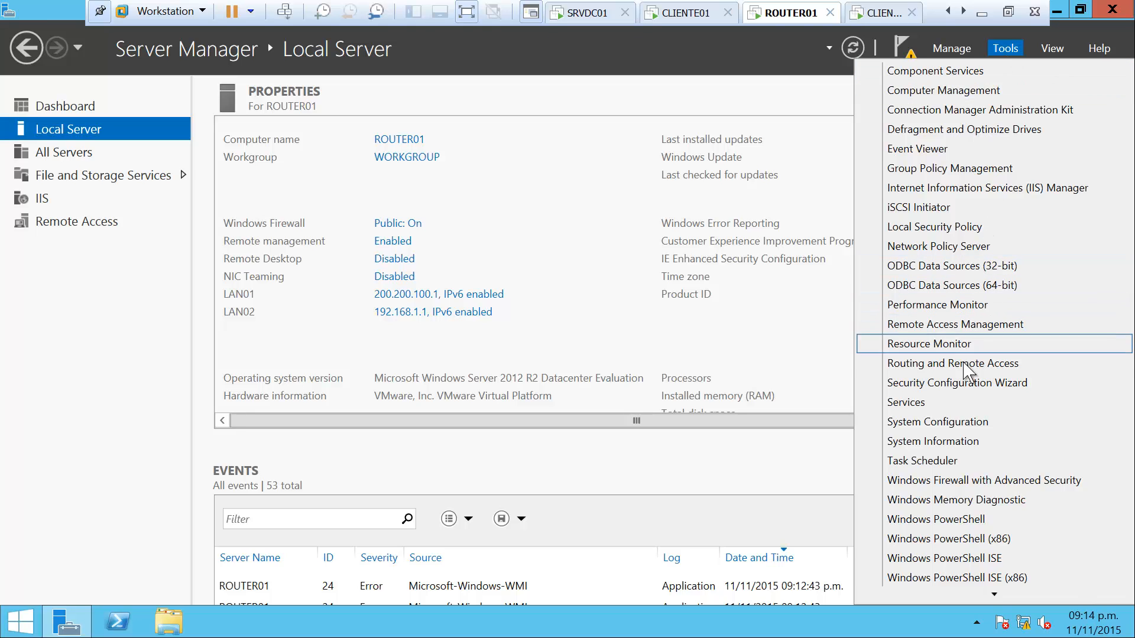
click(1033, 365)
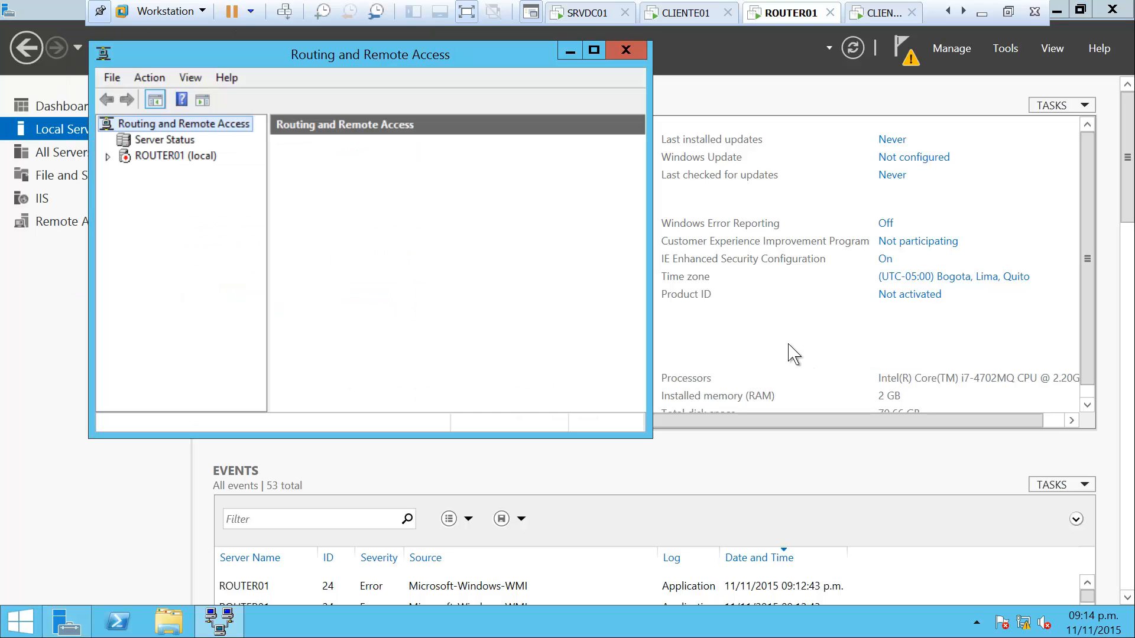
Configure ROUTER01 (local) as a Custom configuration with only LAN routing, then start the service
right_click(163, 160)
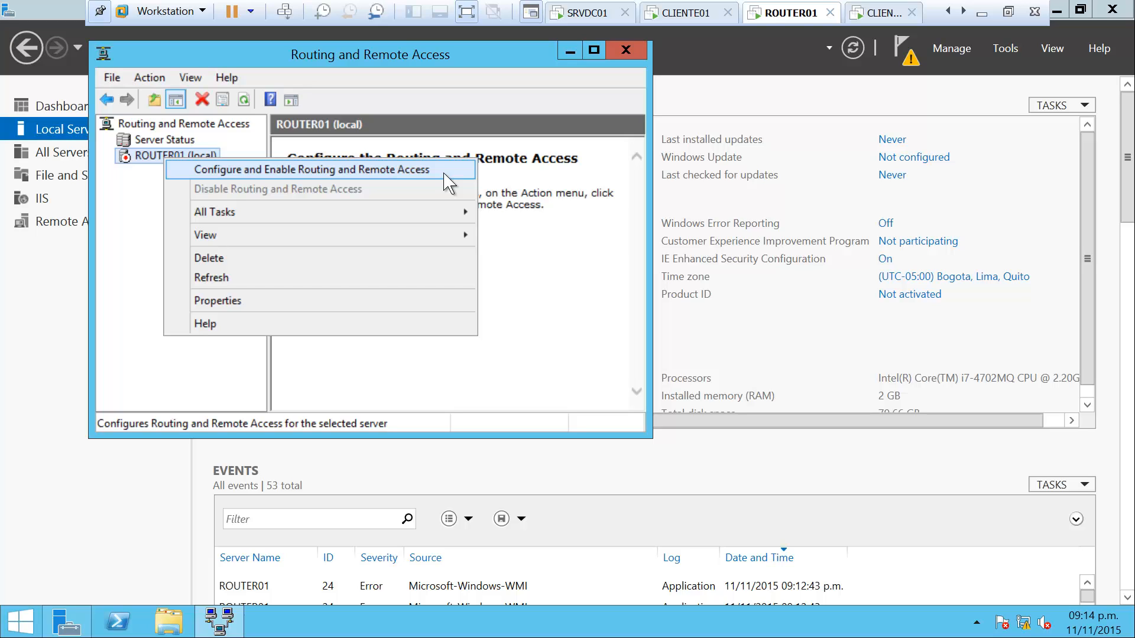
click(445, 172)
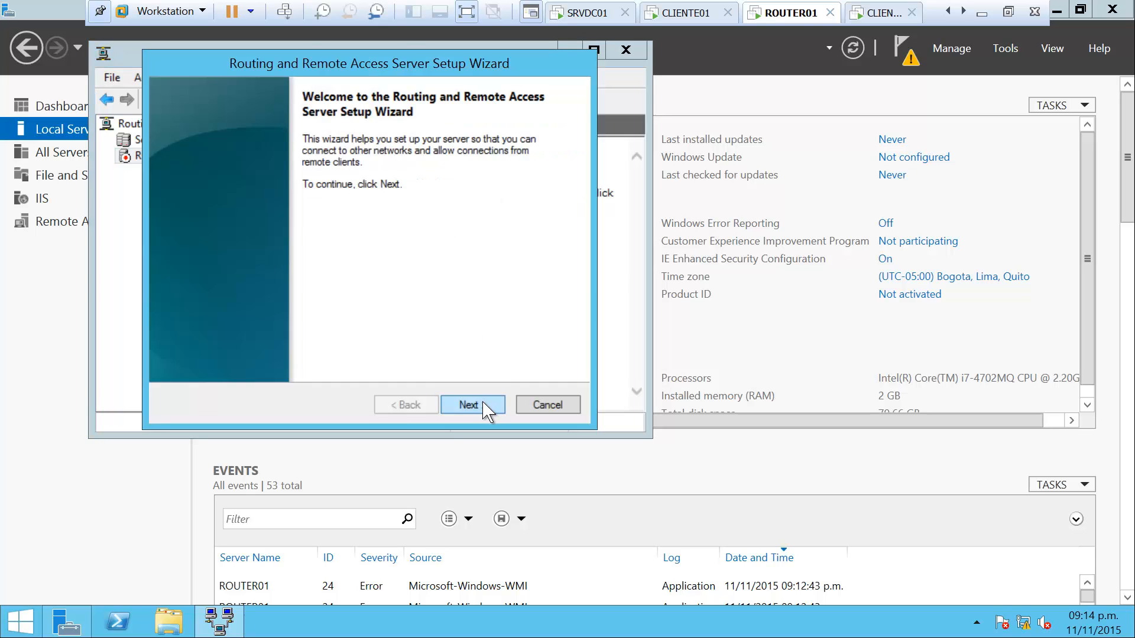
click(480, 403)
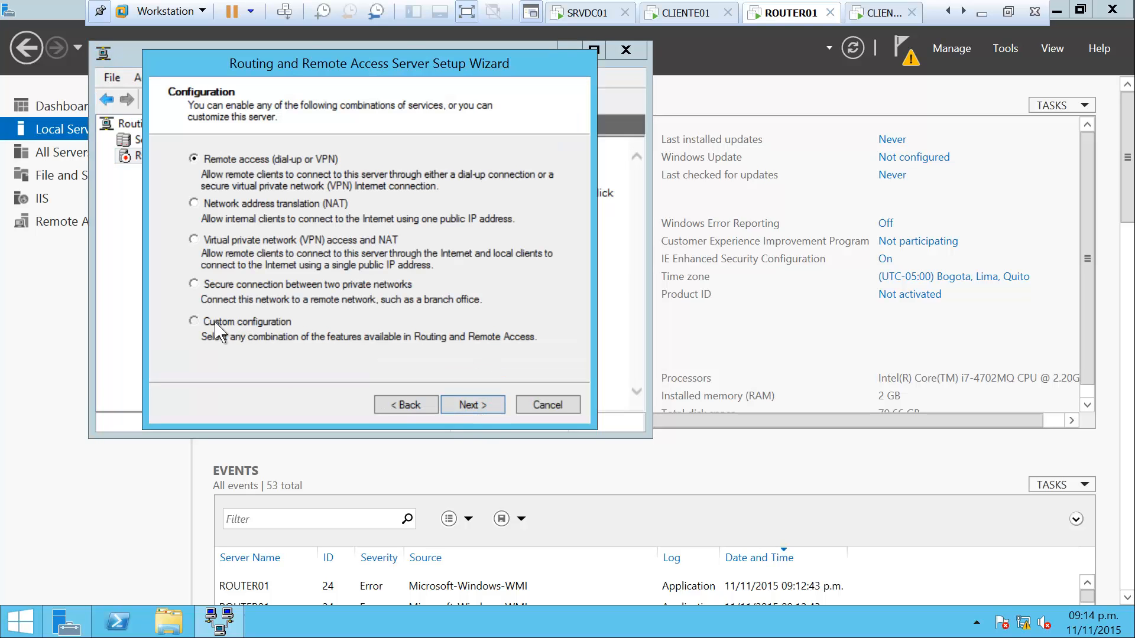
click(192, 323)
click(482, 407)
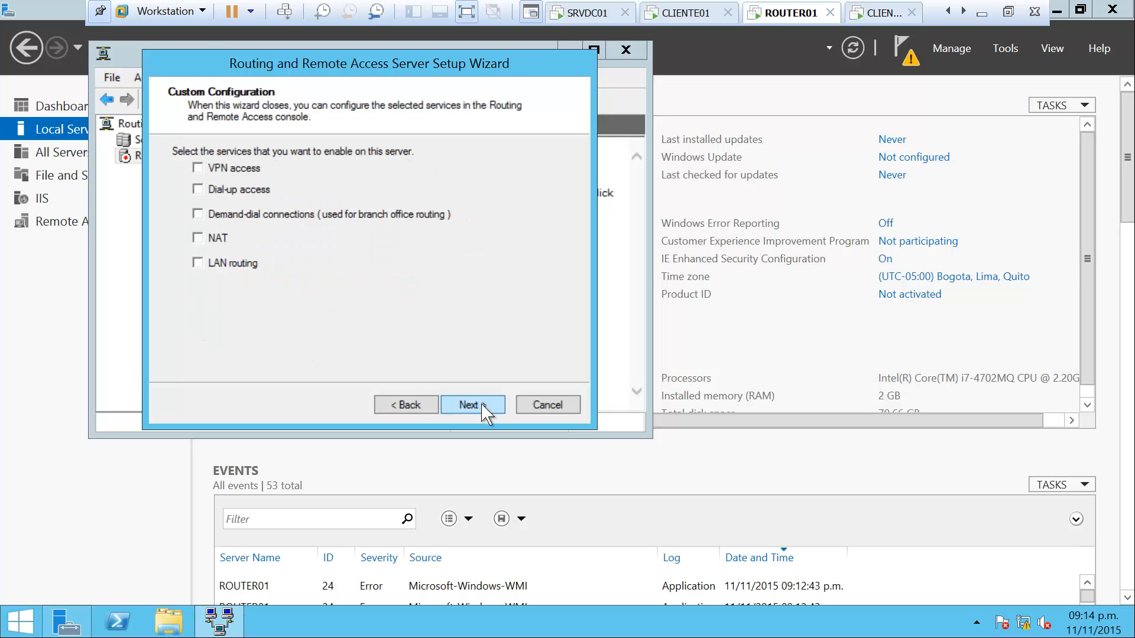
click(200, 263)
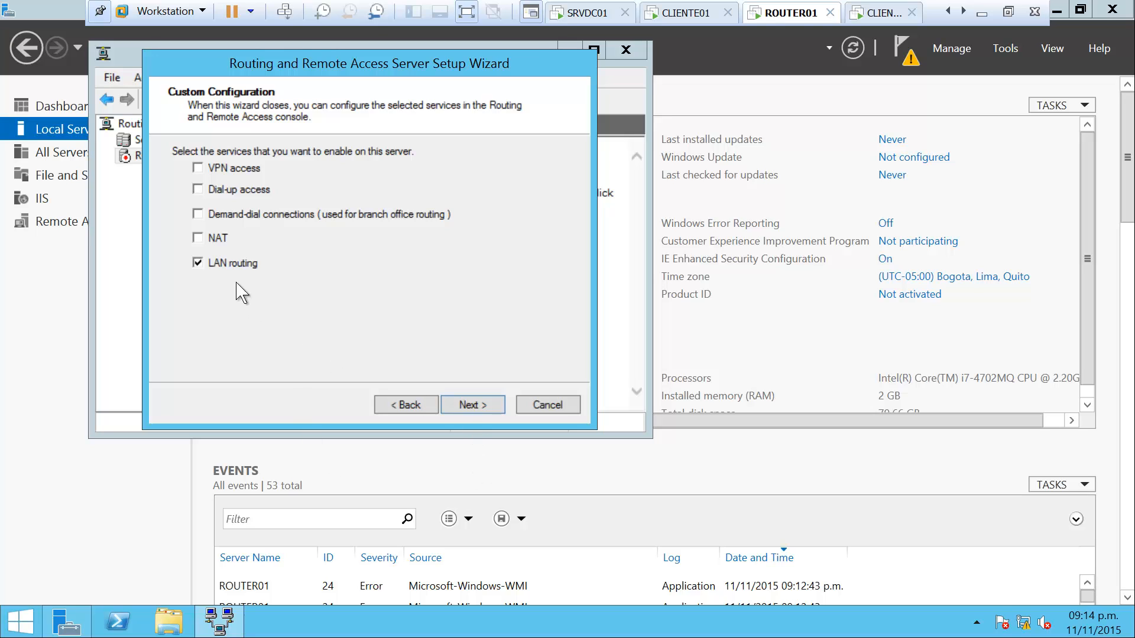
click(473, 406)
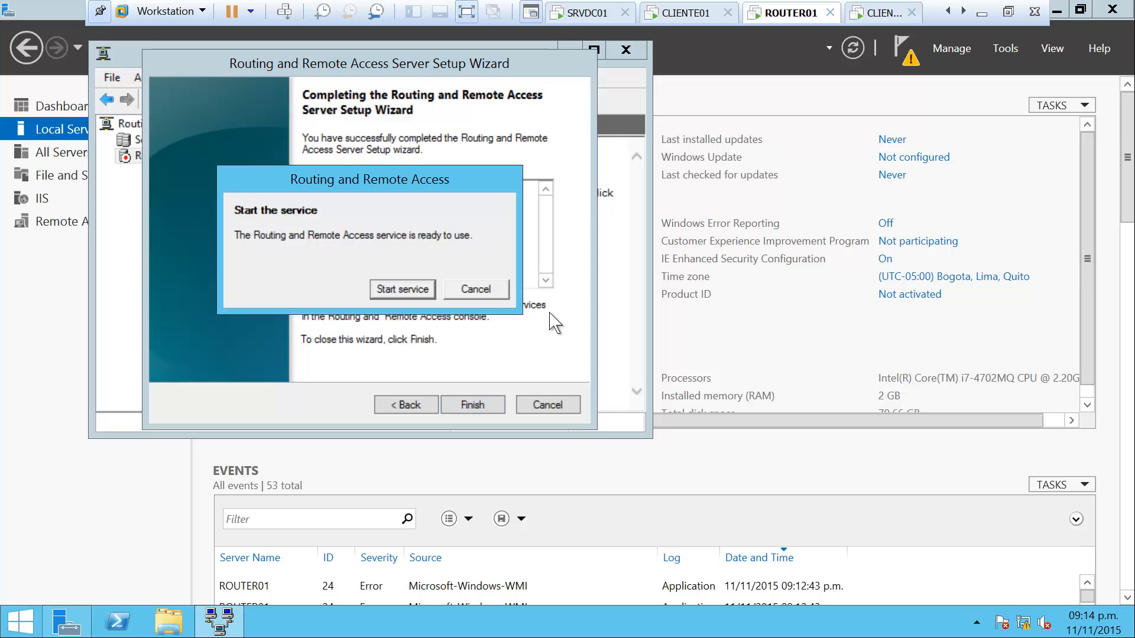
click(403, 289)
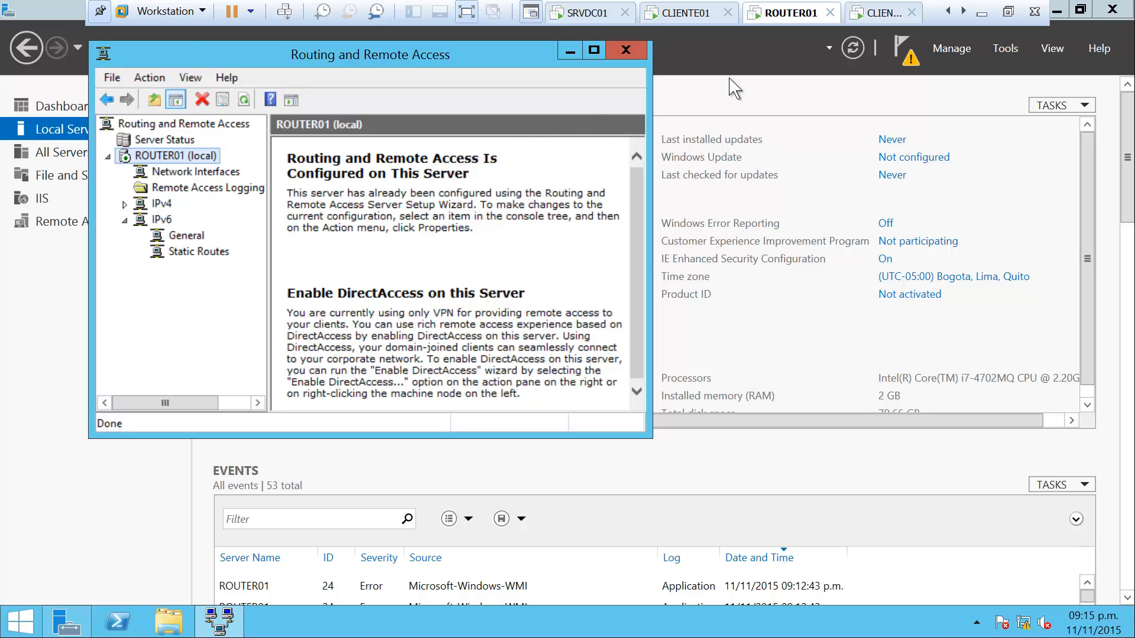
Step out of the VM to consult the lab diagram, then return to ROUTER01
click(977, 14)
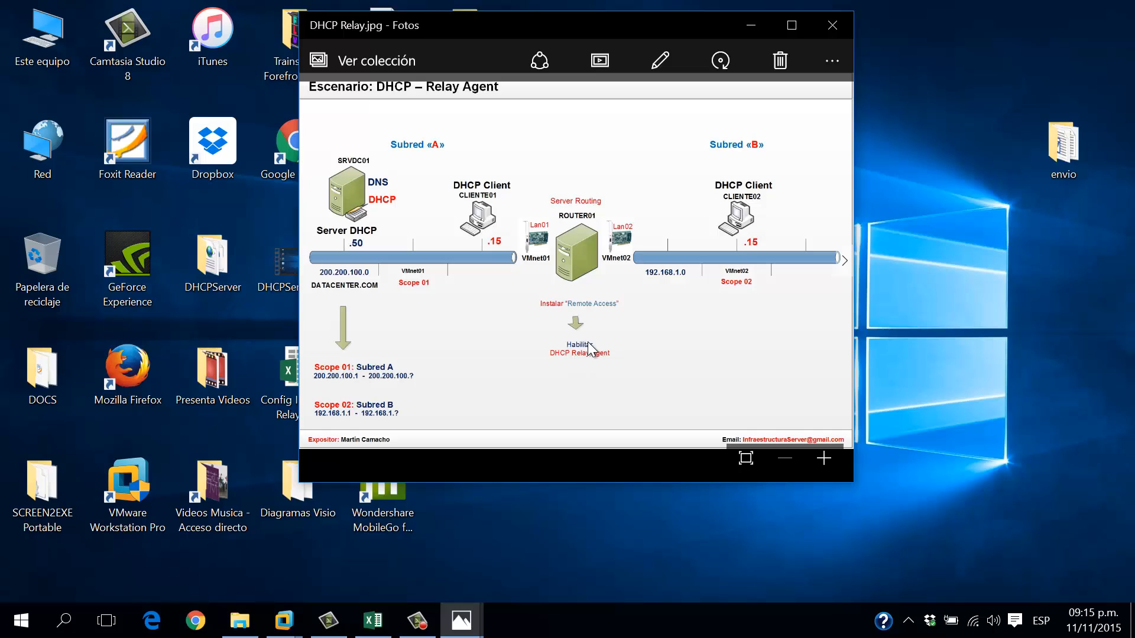
click(298, 621)
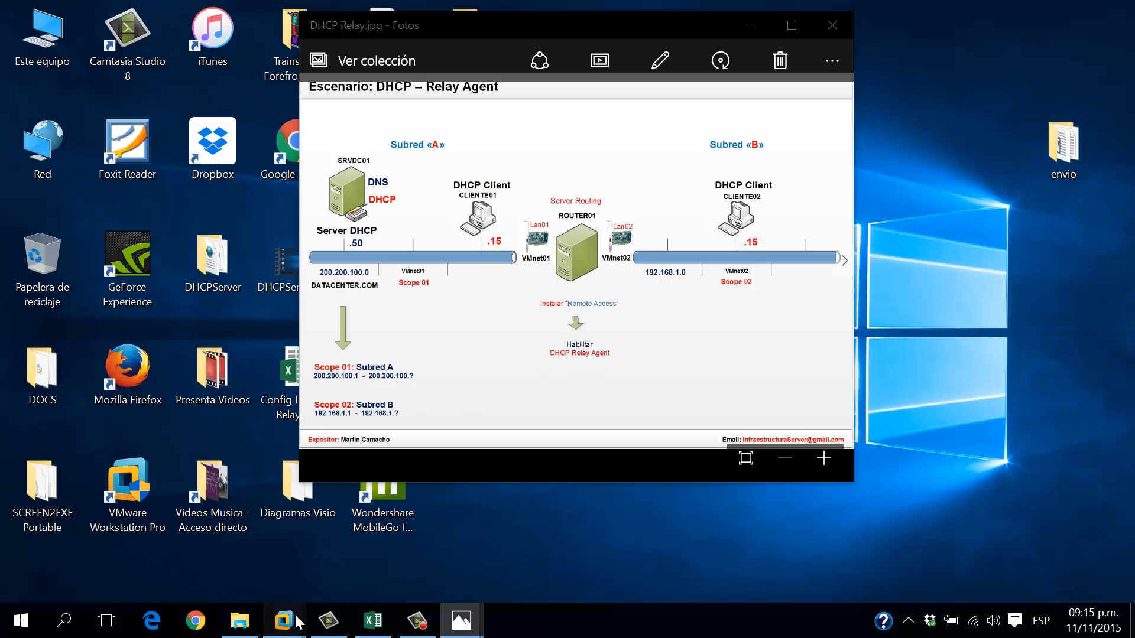
click(668, 508)
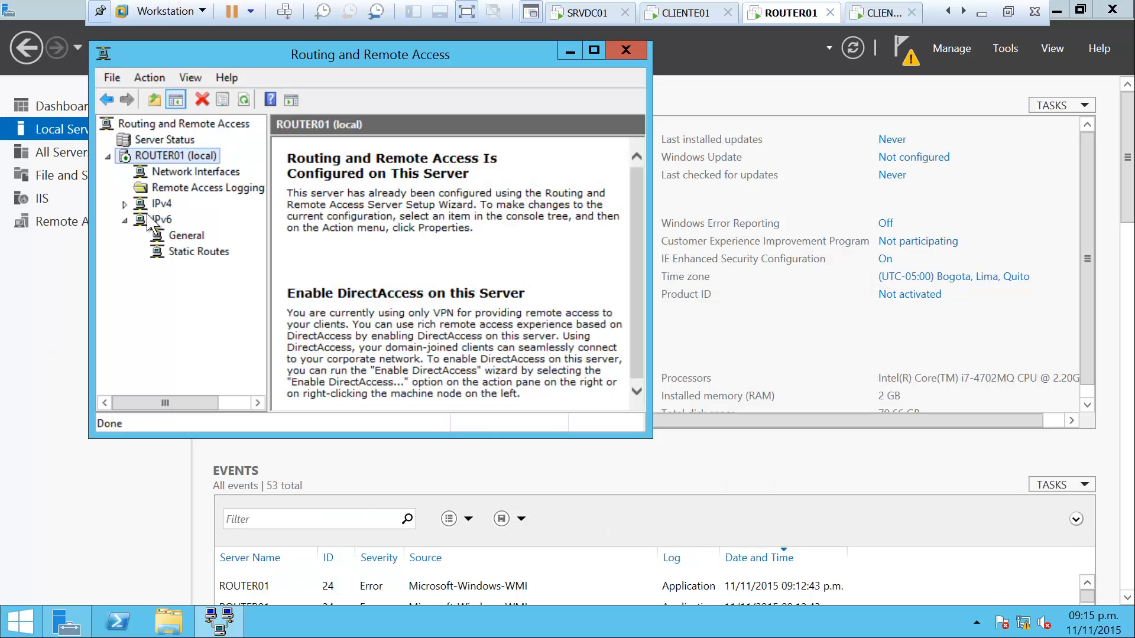
Under IPv4 General, add DHCP Relay Agent as a new routing protocol
click(125, 204)
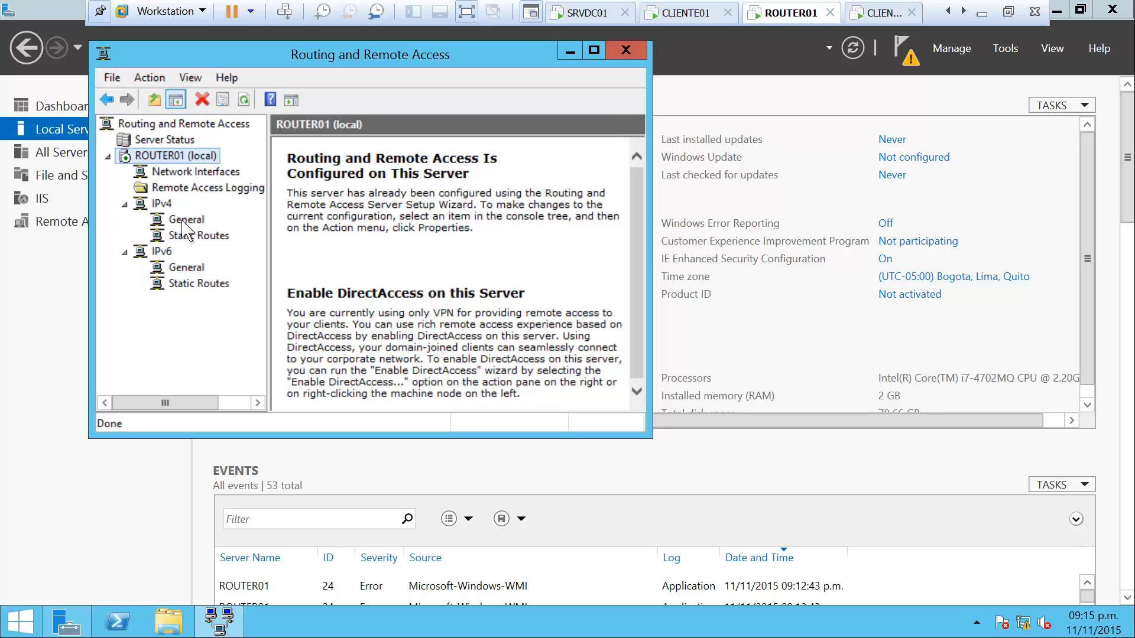
click(182, 220)
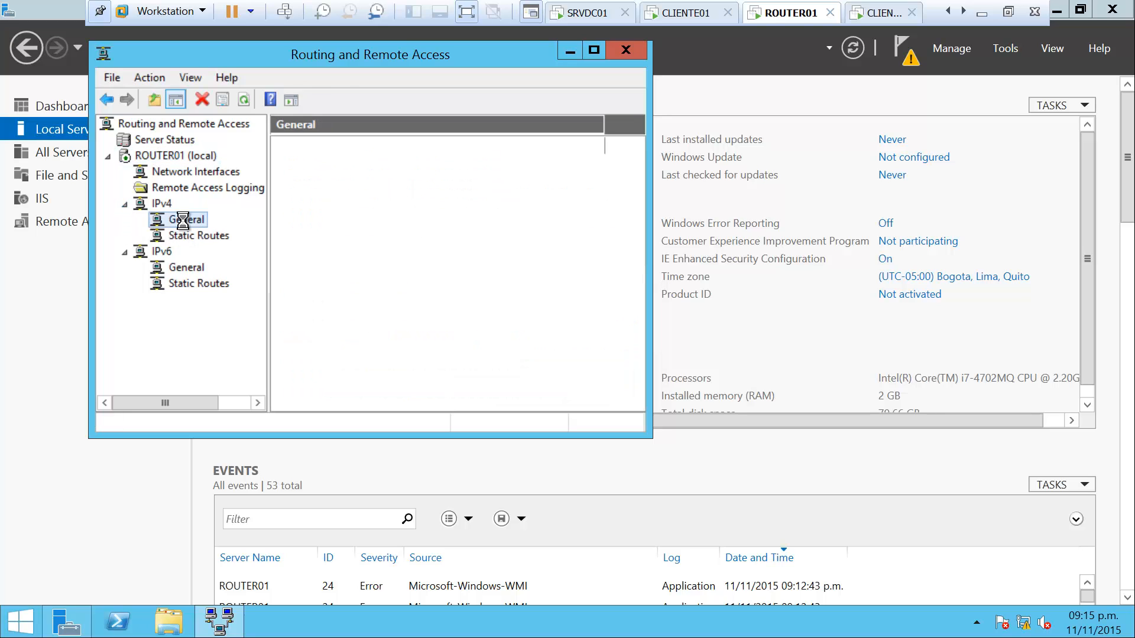
right_click(184, 221)
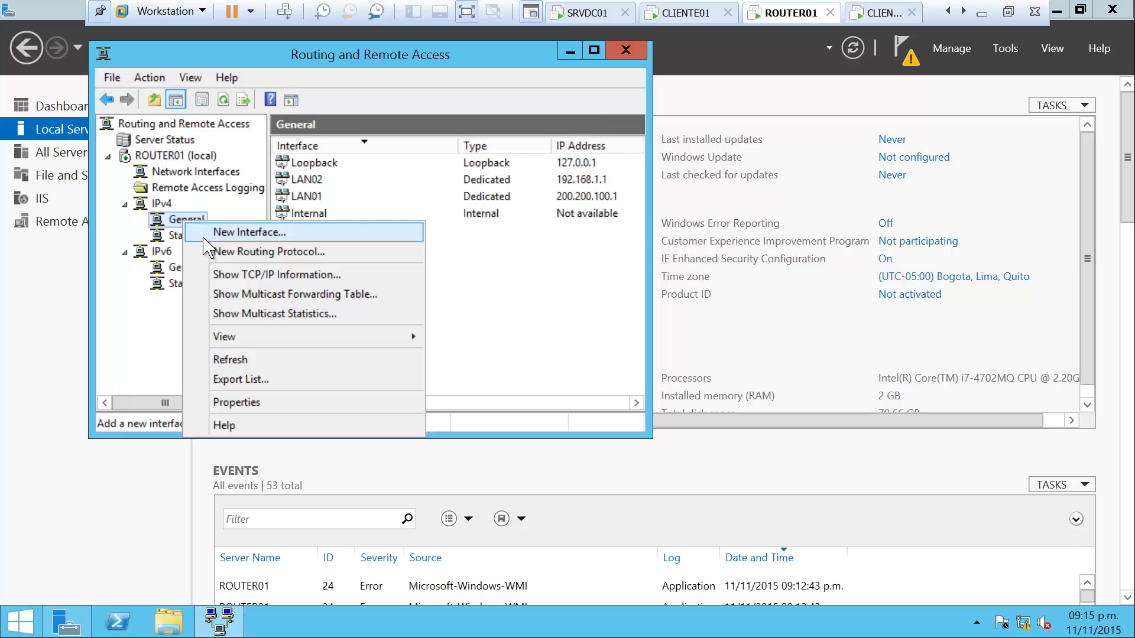
click(322, 253)
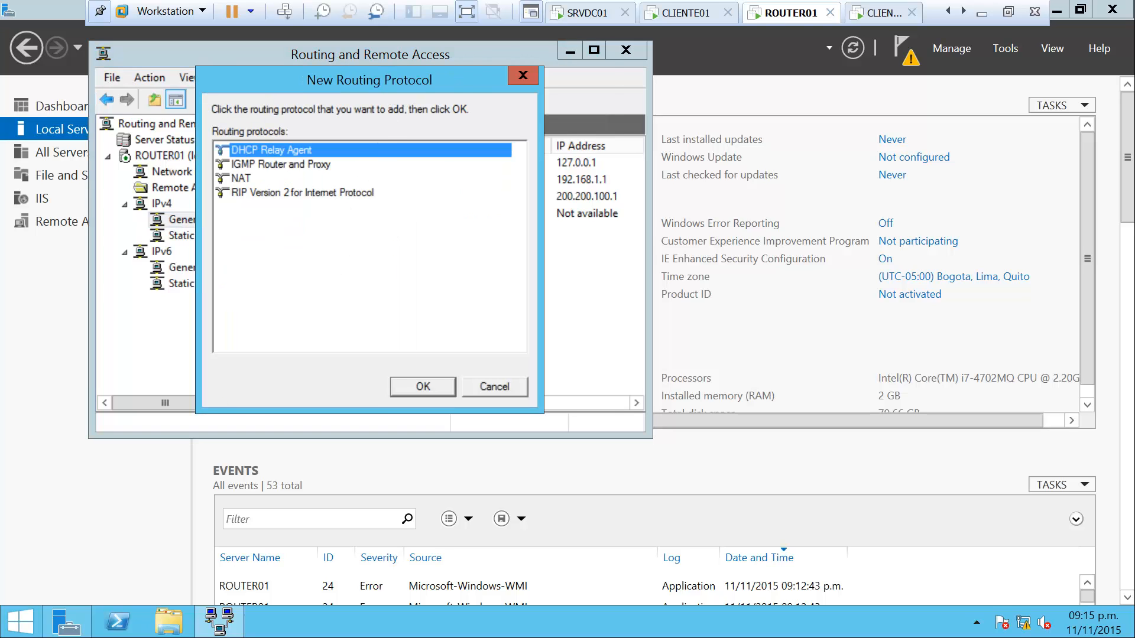
drag(375, 82, 445, 78)
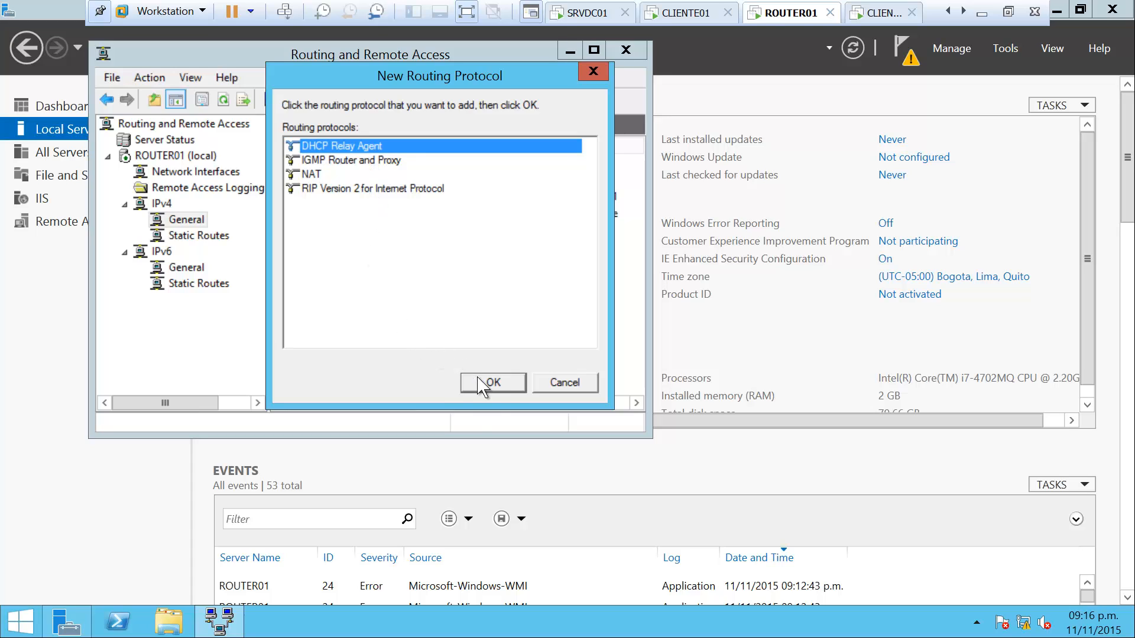
click(494, 383)
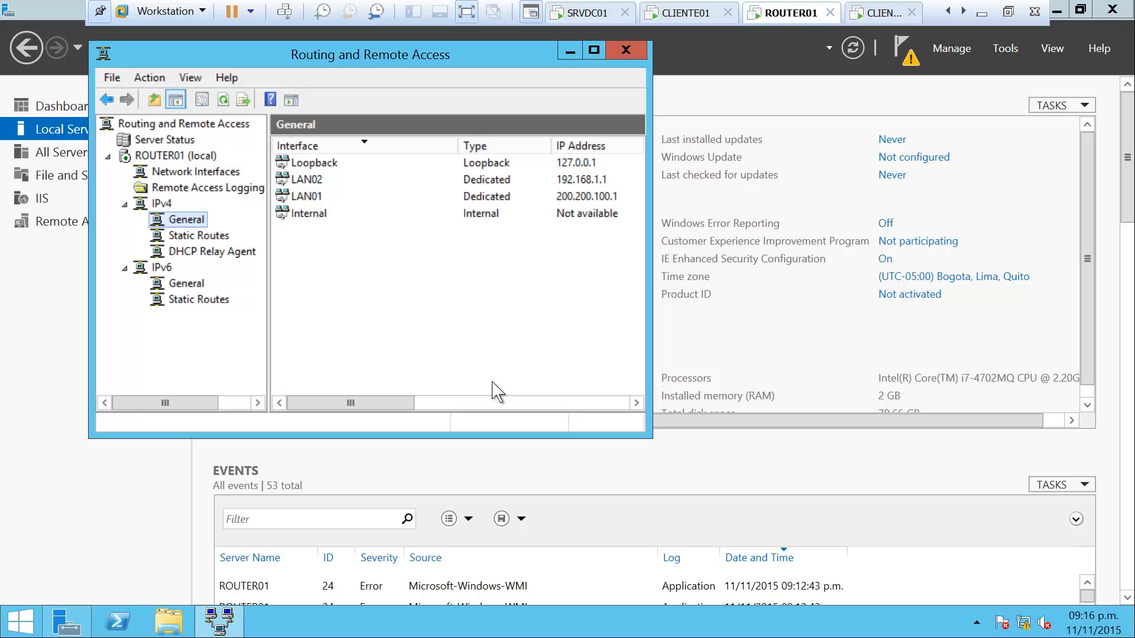
Add a new DHCP Relay Agent interface and select LAN02 from the list
click(230, 258)
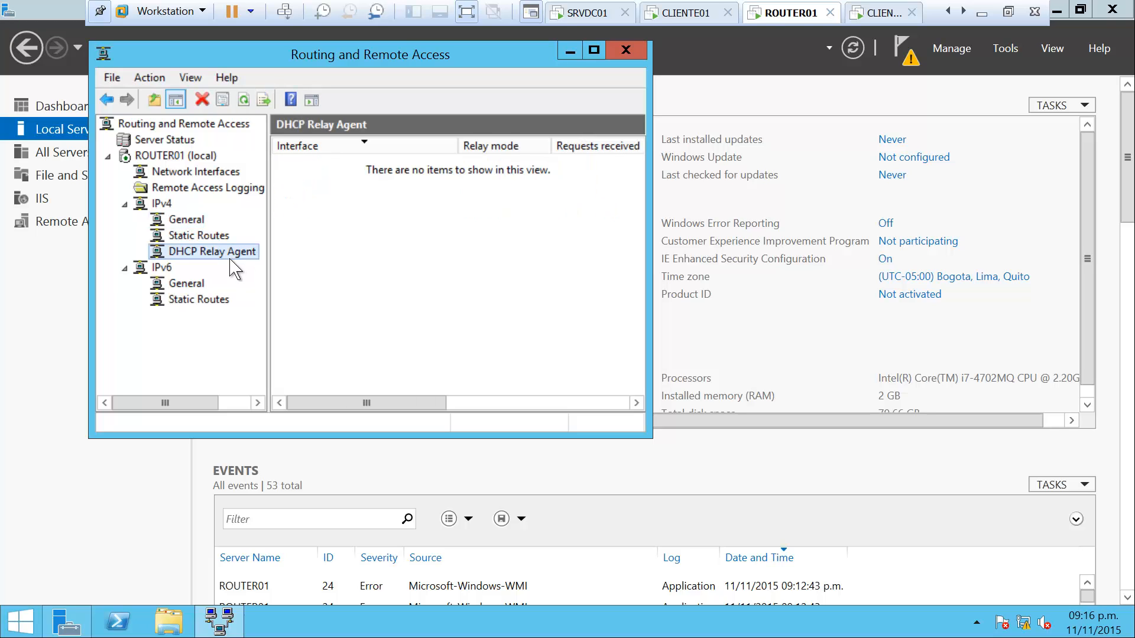
right_click(238, 254)
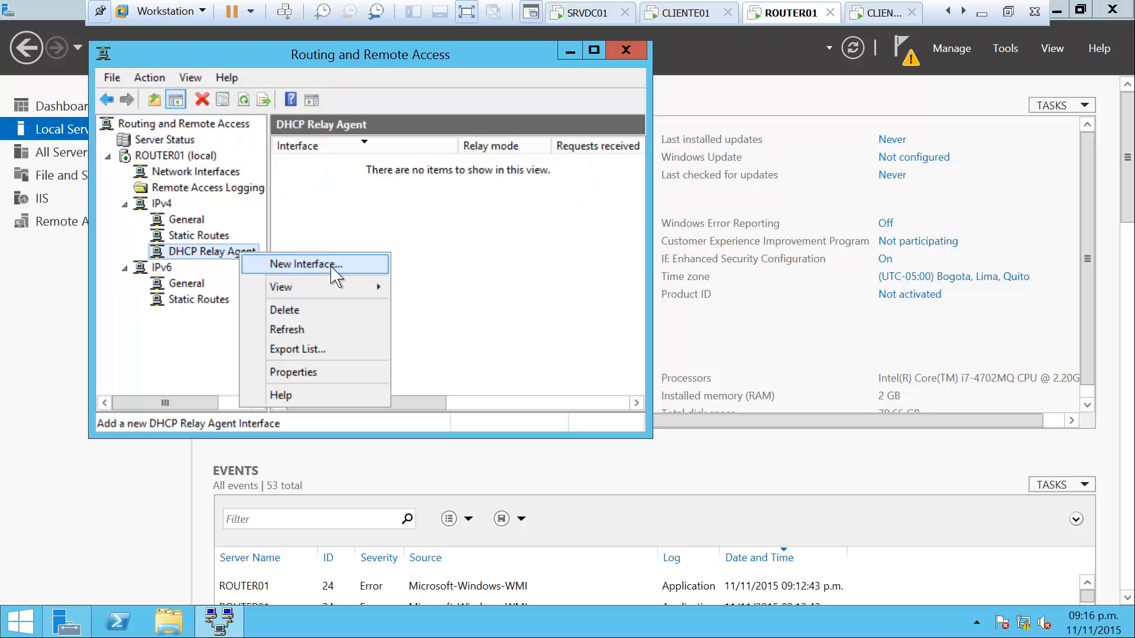
click(348, 266)
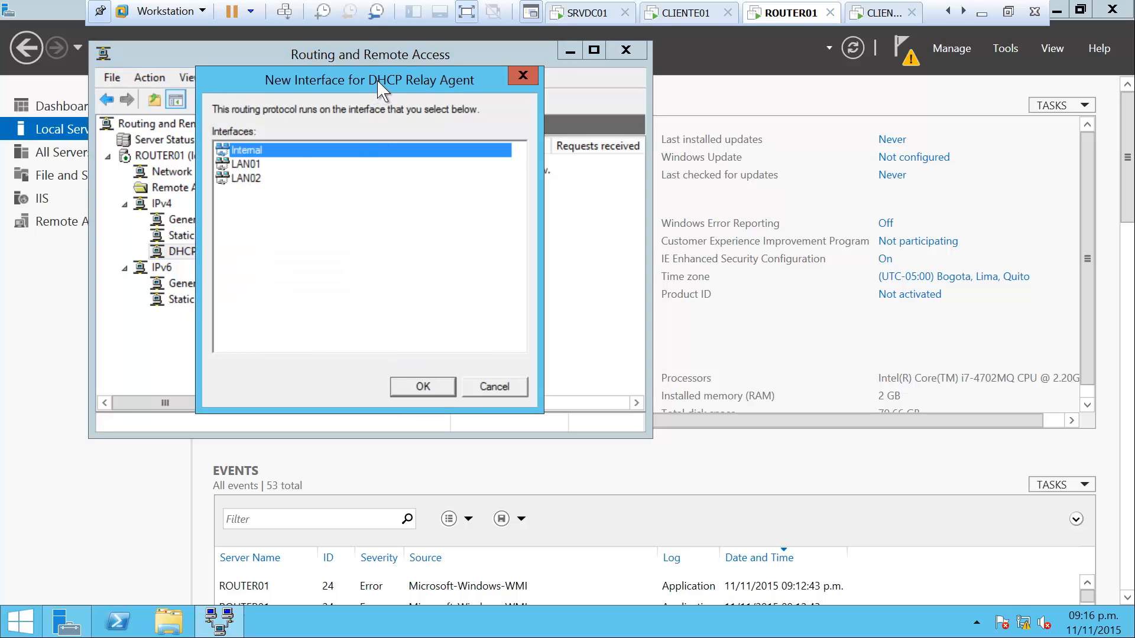
drag(379, 88, 505, 119)
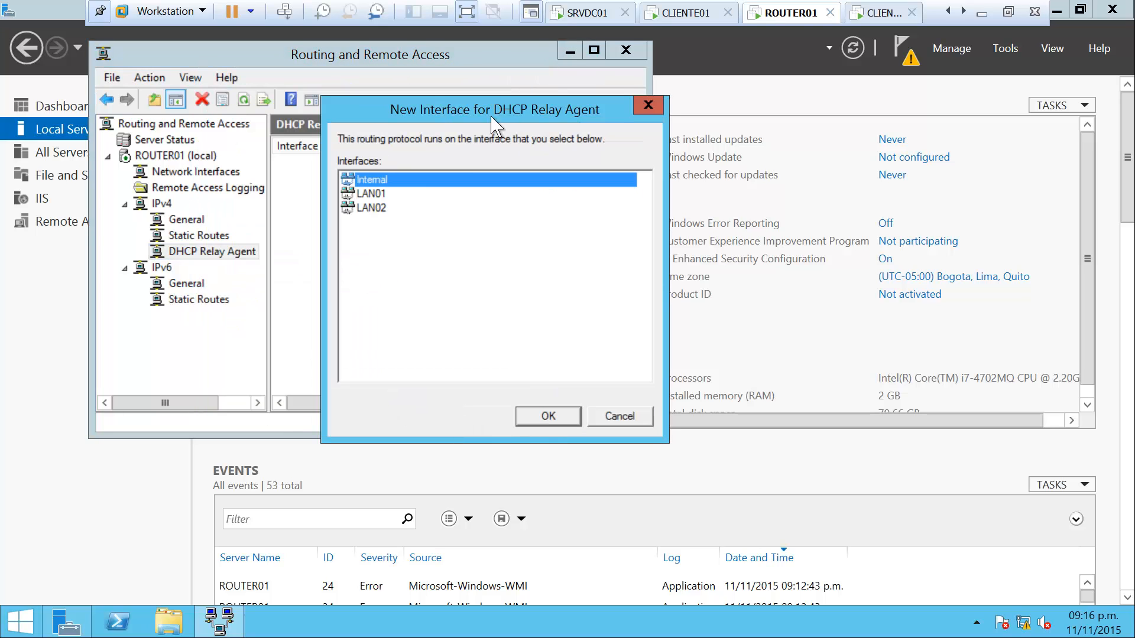
click(374, 194)
click(377, 208)
click(378, 195)
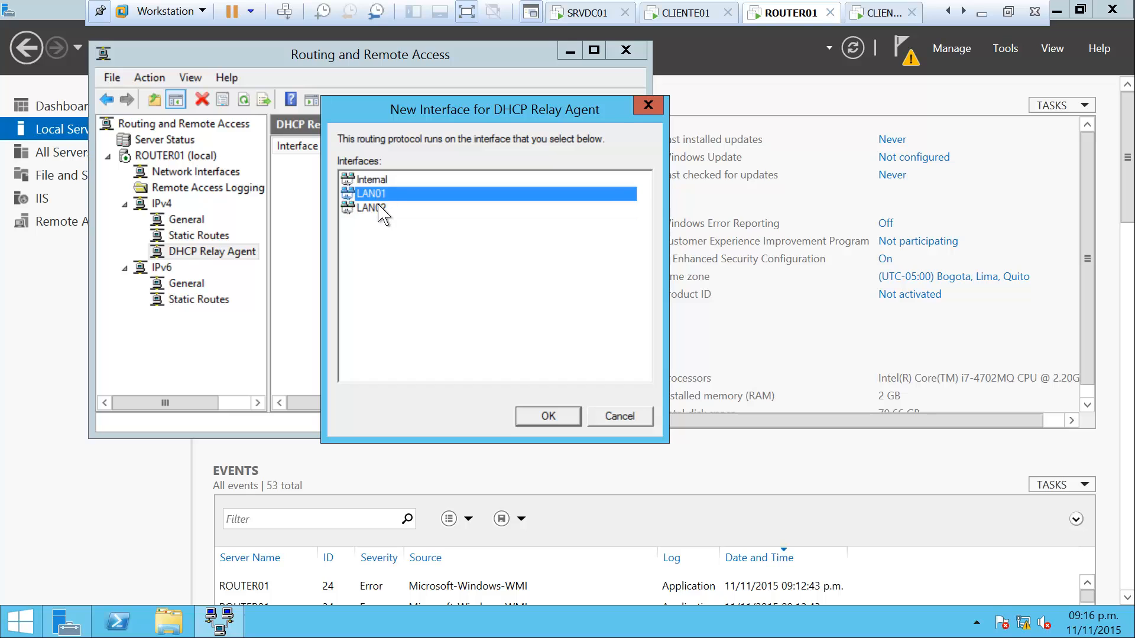
click(378, 207)
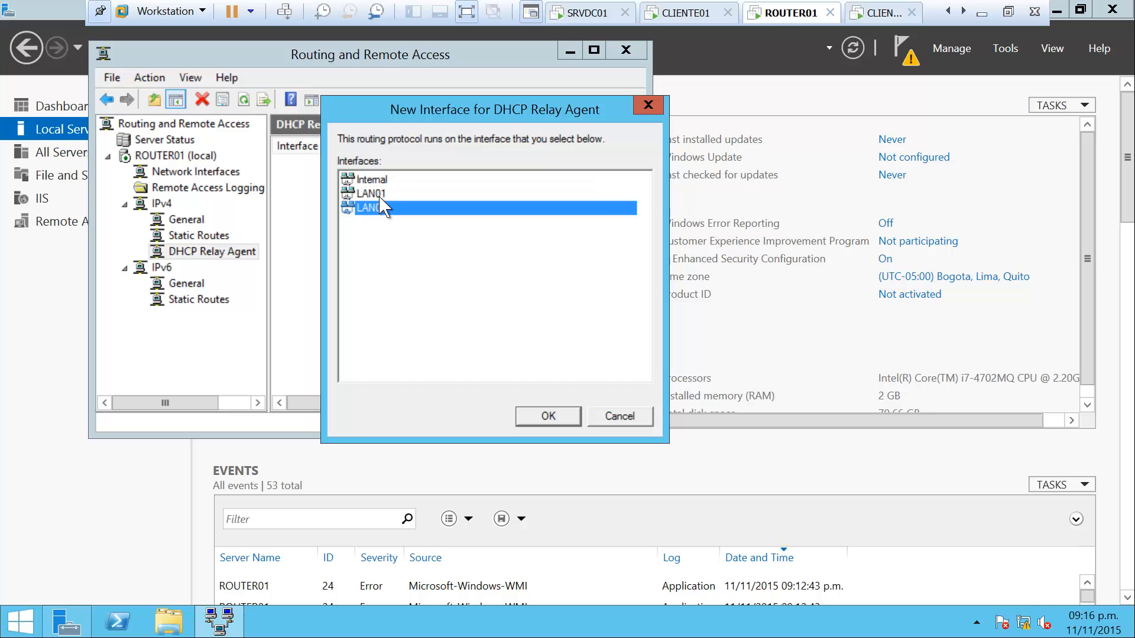
After checking the lab diagram, confirm LAN02 as the new relay interface
click(981, 14)
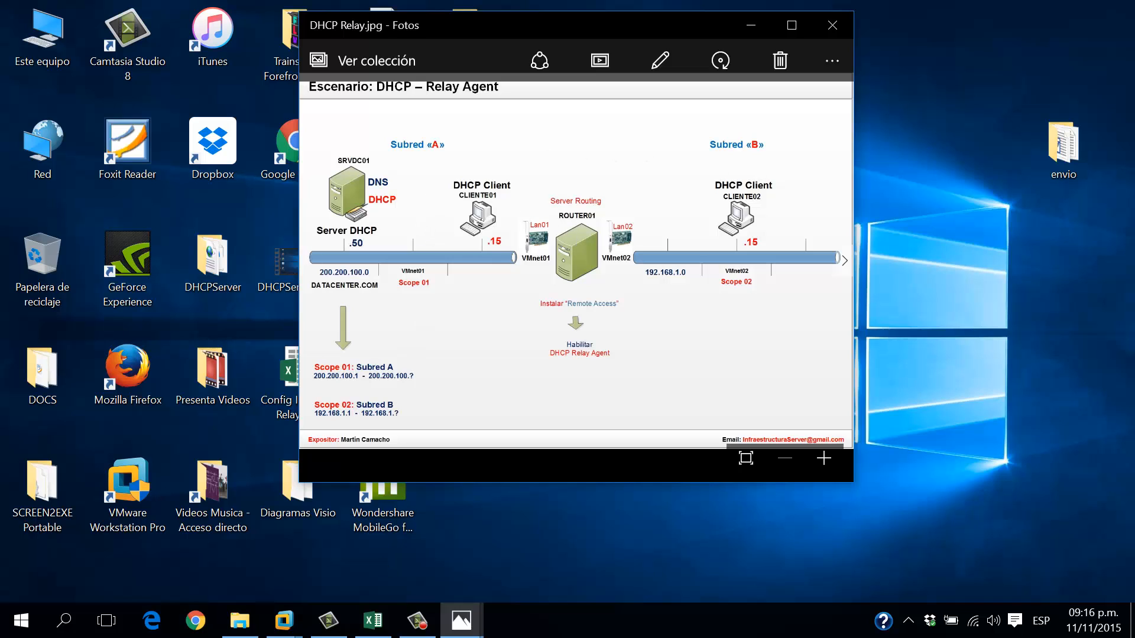
click(283, 621)
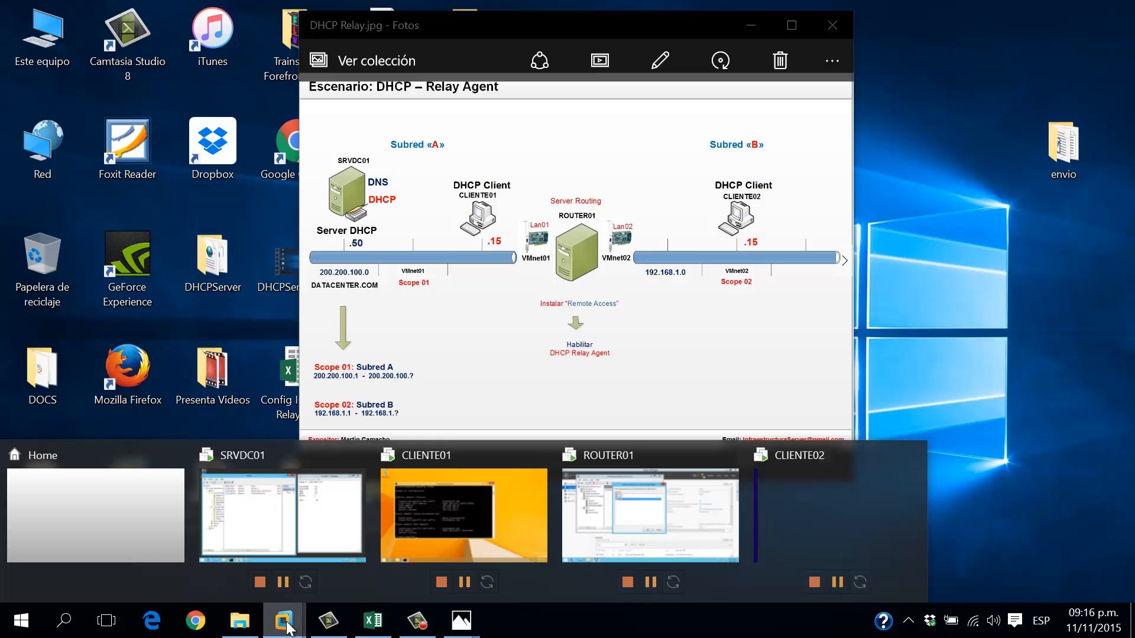
click(576, 536)
click(548, 416)
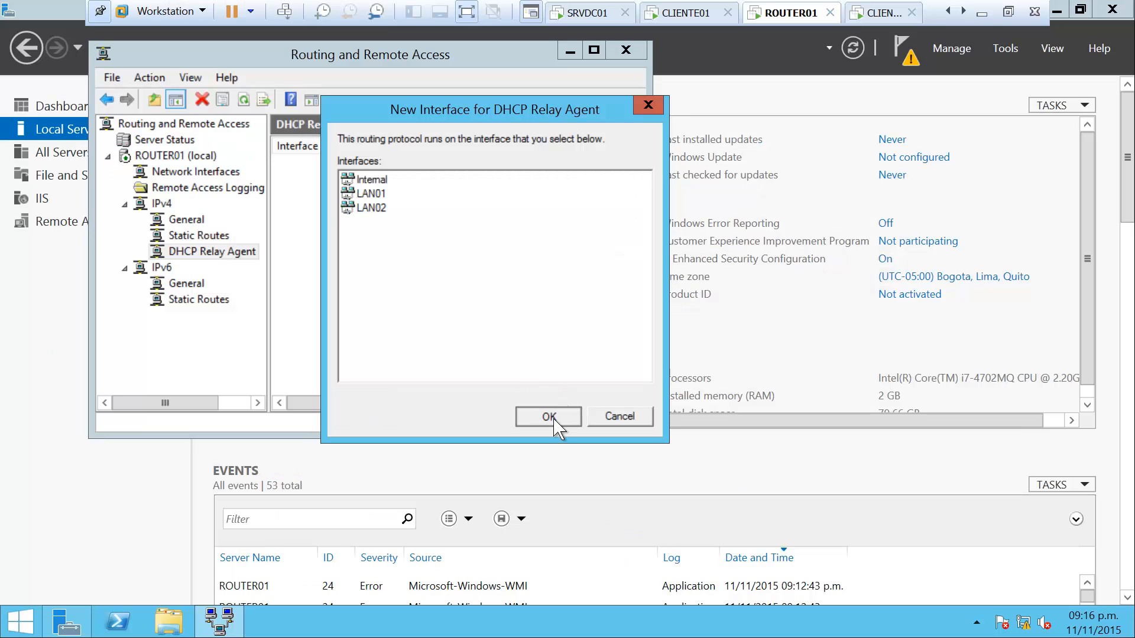
Accept LAN02's relay settings and open the DHCP Relay Agent properties
click(384, 421)
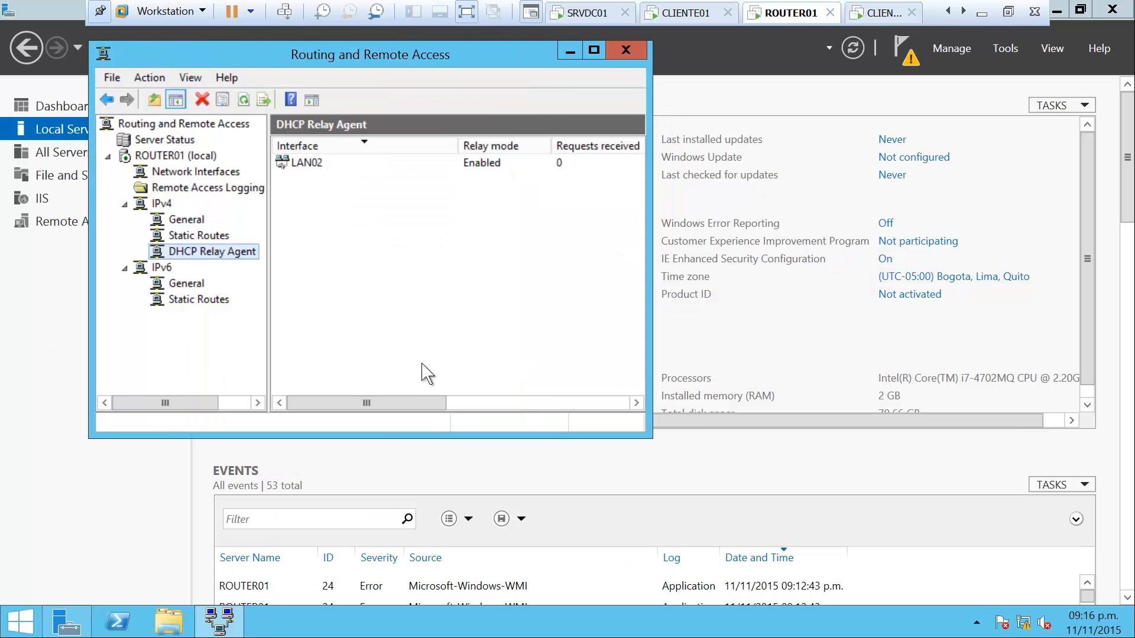
right_click(240, 253)
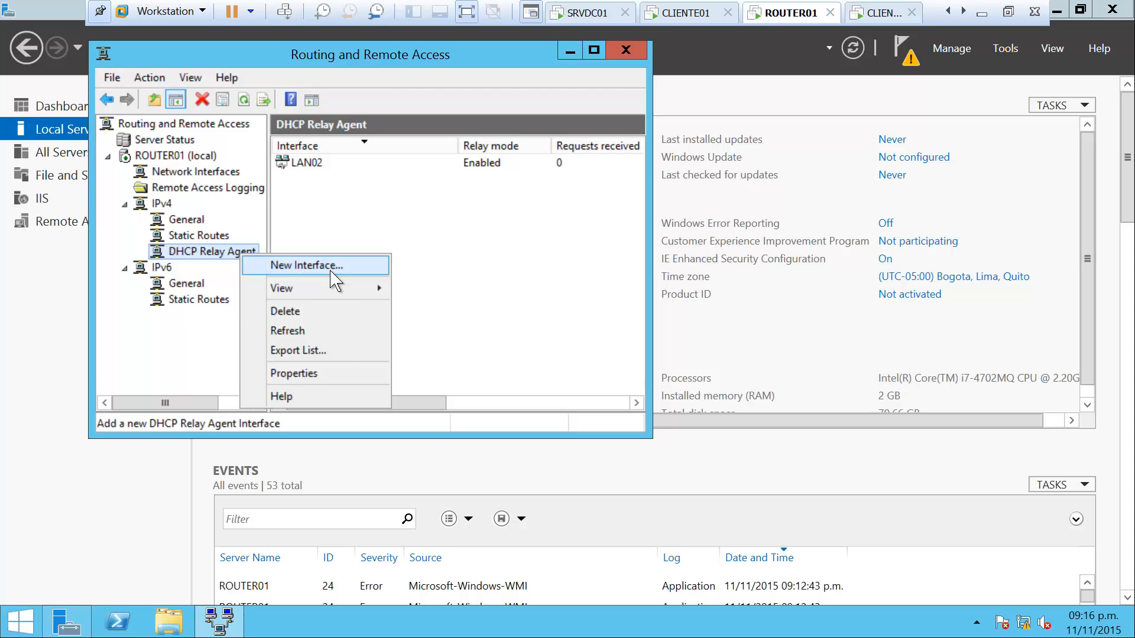
click(331, 374)
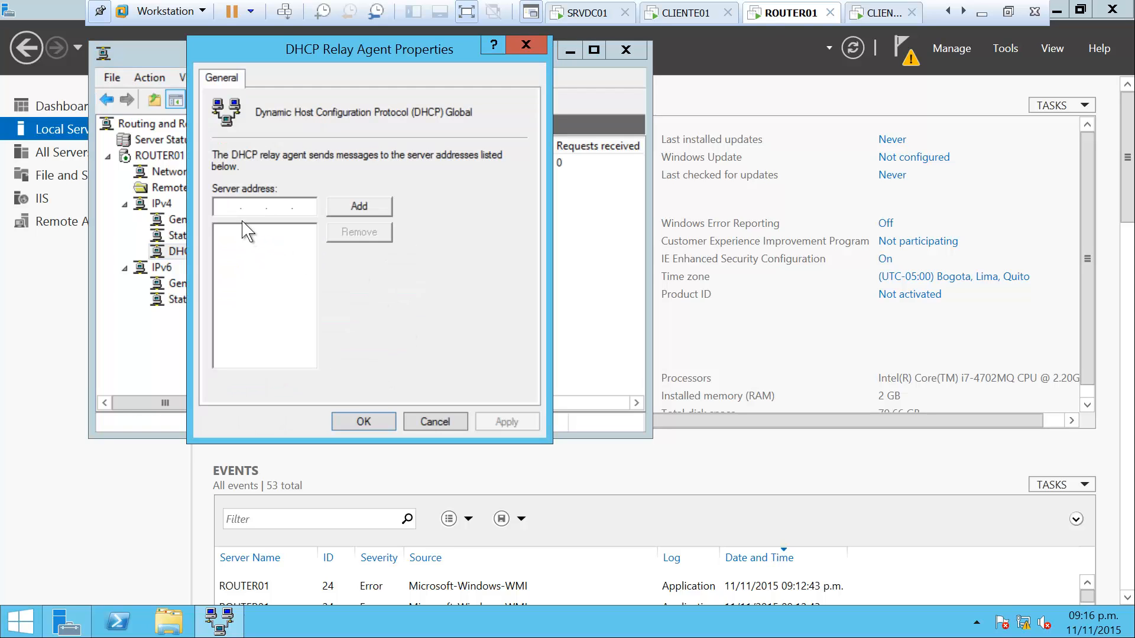
click(225, 206)
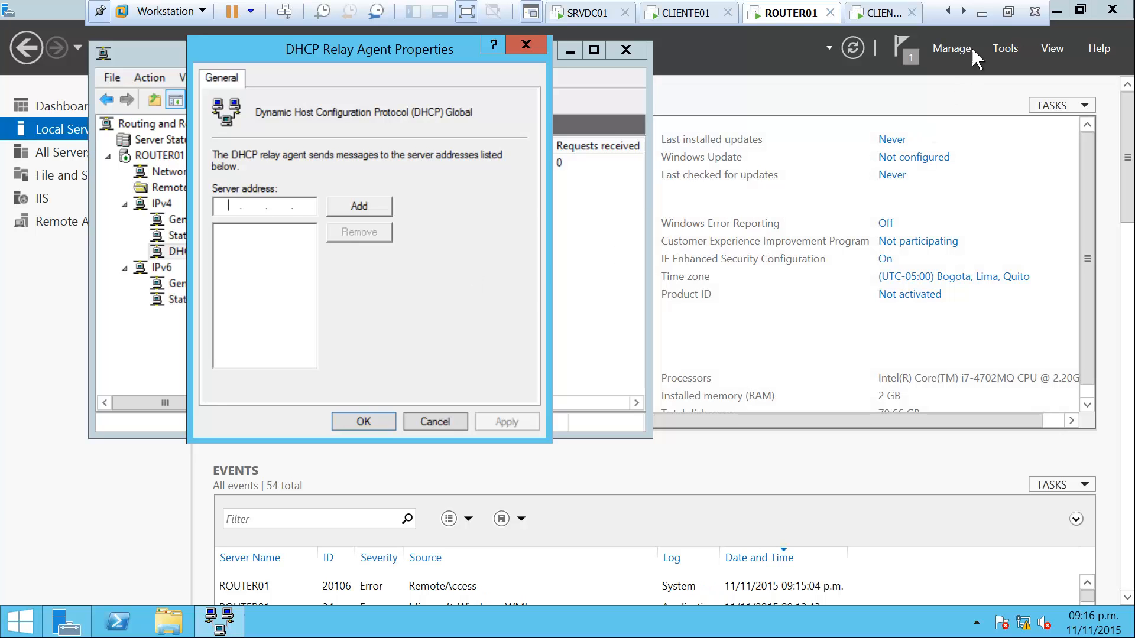
After checking the lab diagram, add relay server 200.200.100.50 and apply the properties
click(981, 13)
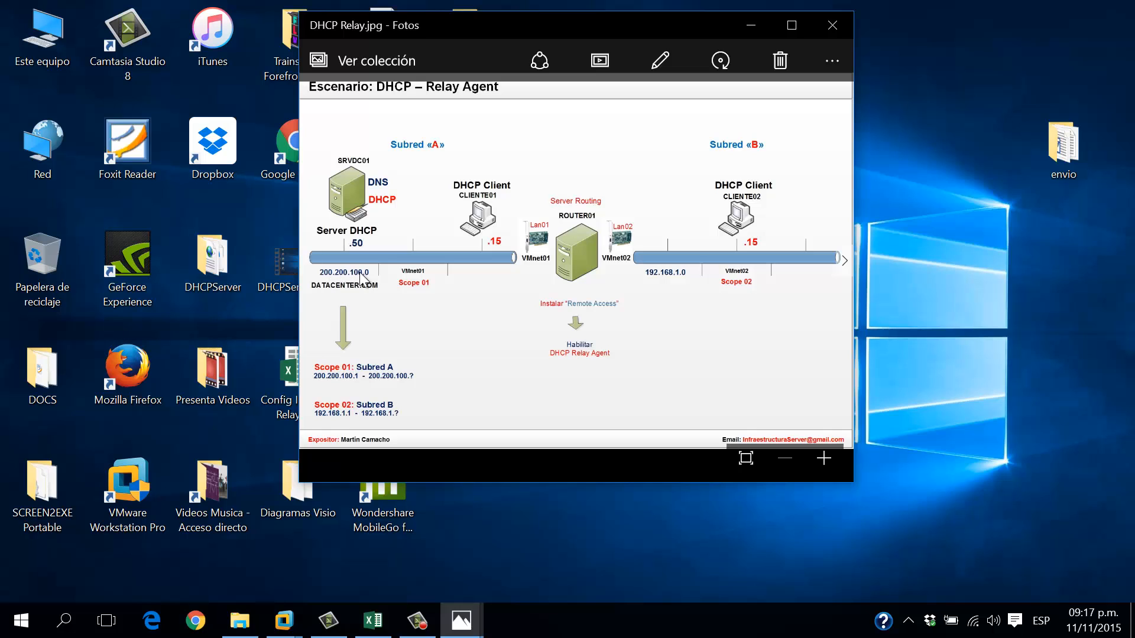
click(283, 621)
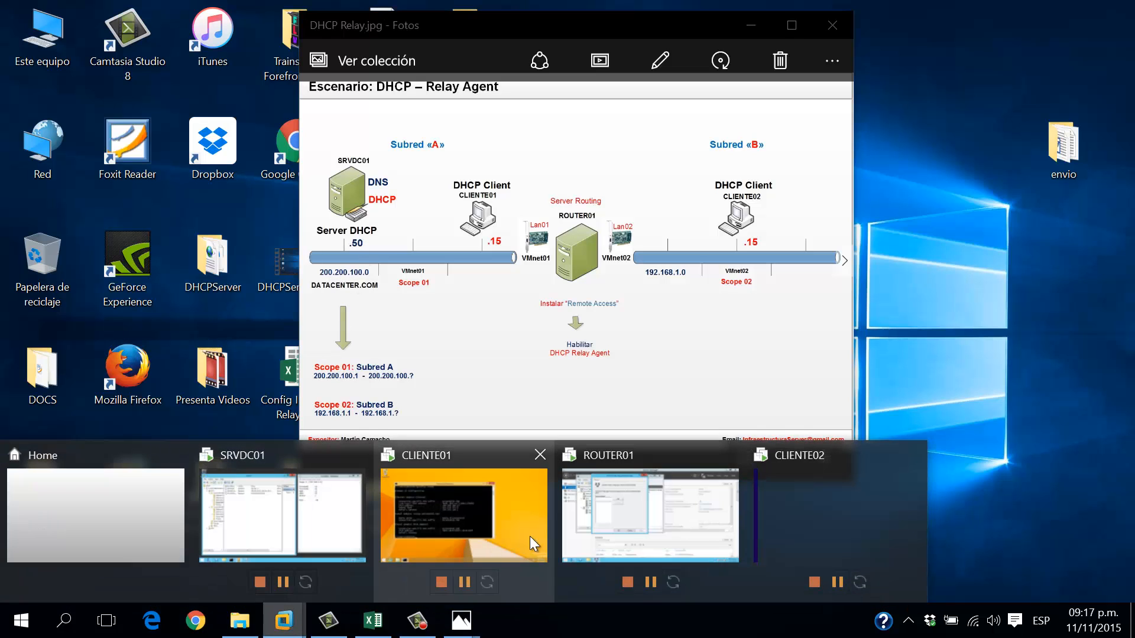
click(569, 504)
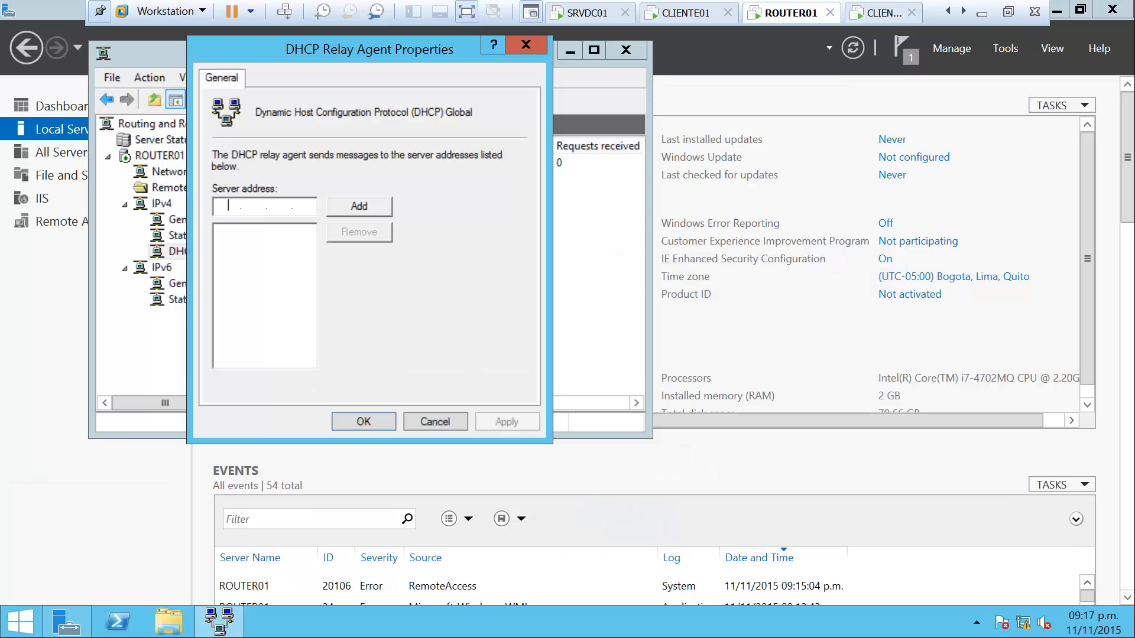
text(200 . 200 . 100 . 50)
click(364, 211)
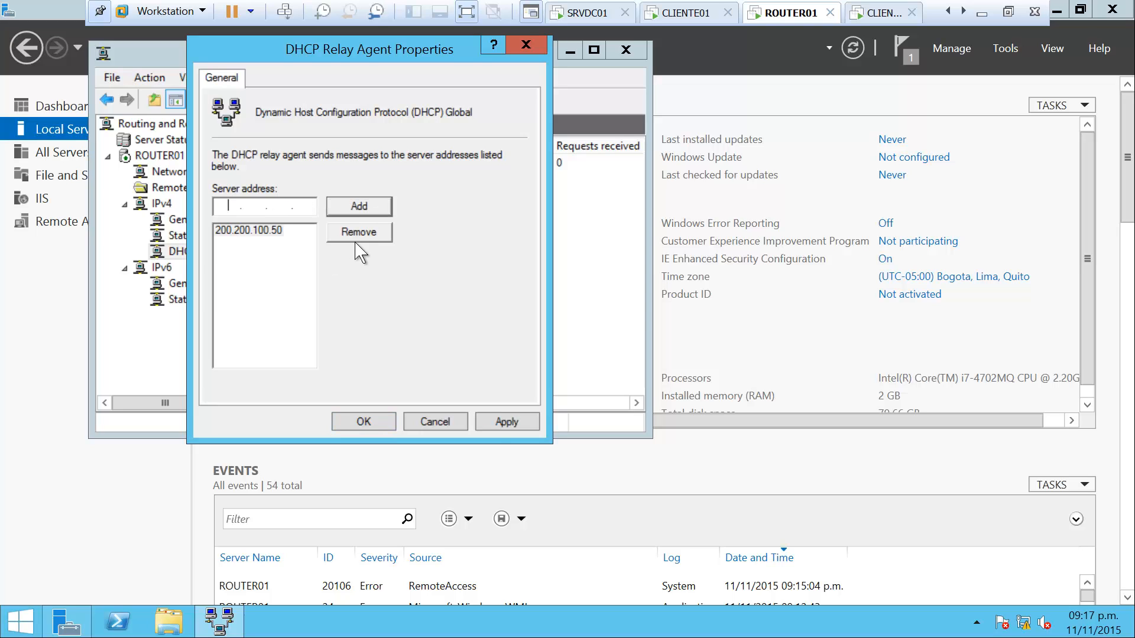
click(510, 427)
click(379, 425)
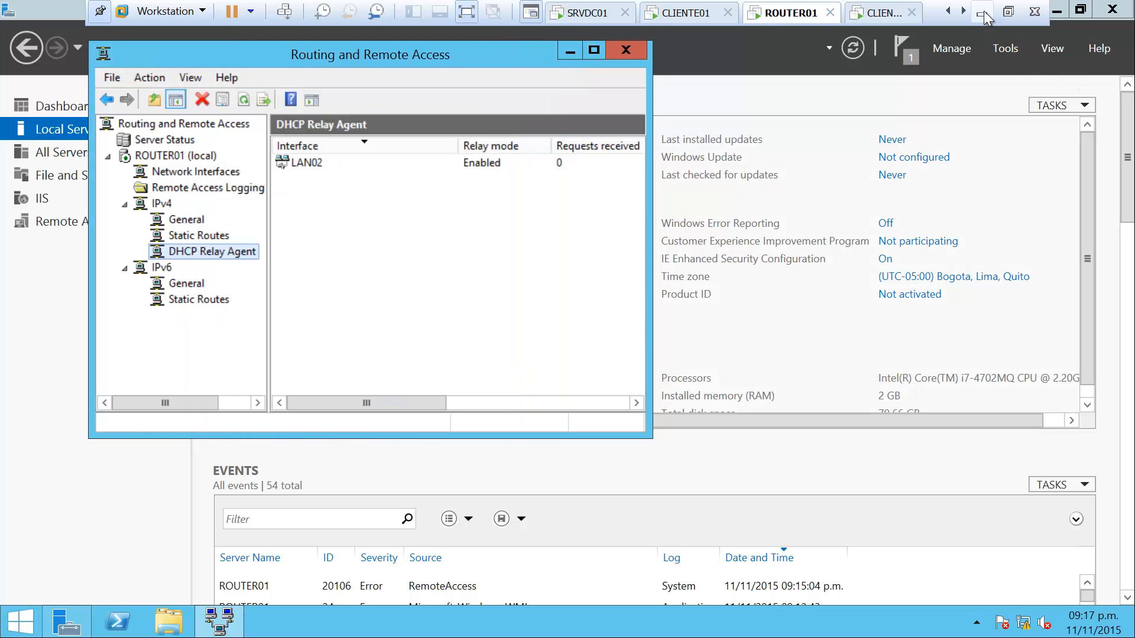
click(684, 13)
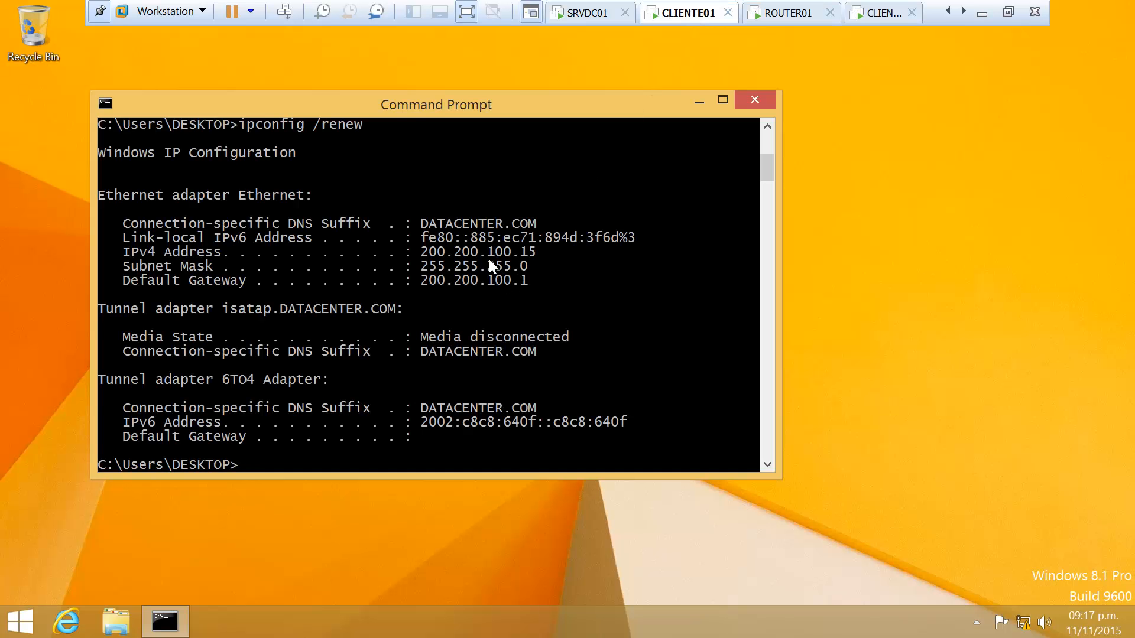
On the CLIENTE02 VM, dismiss the Windows Update notice and open a Command Prompt
click(885, 13)
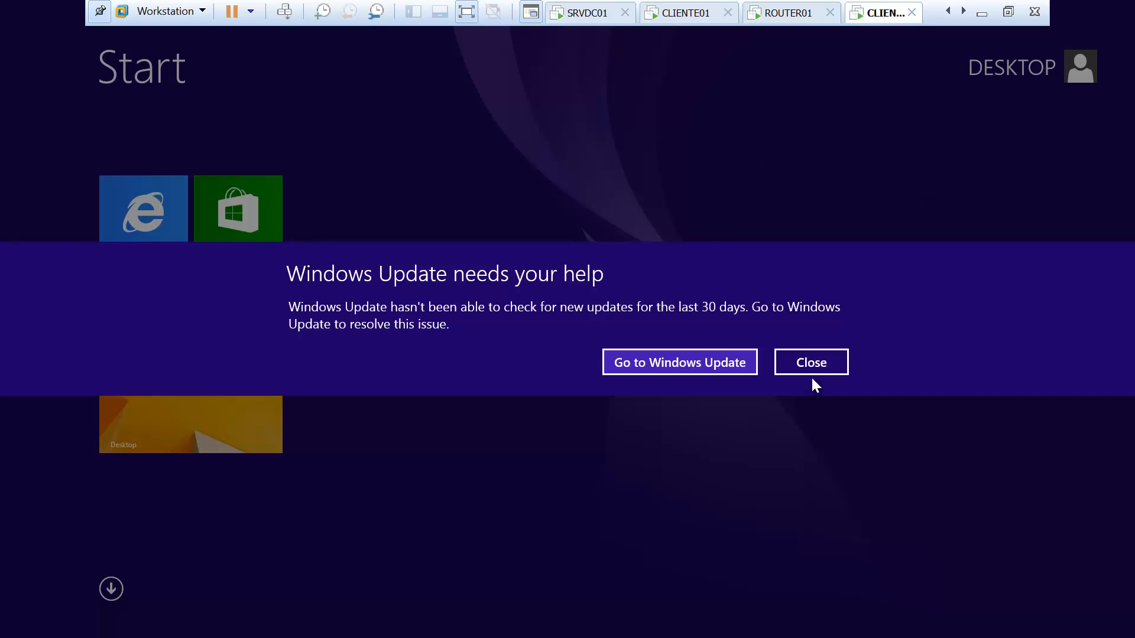
click(811, 371)
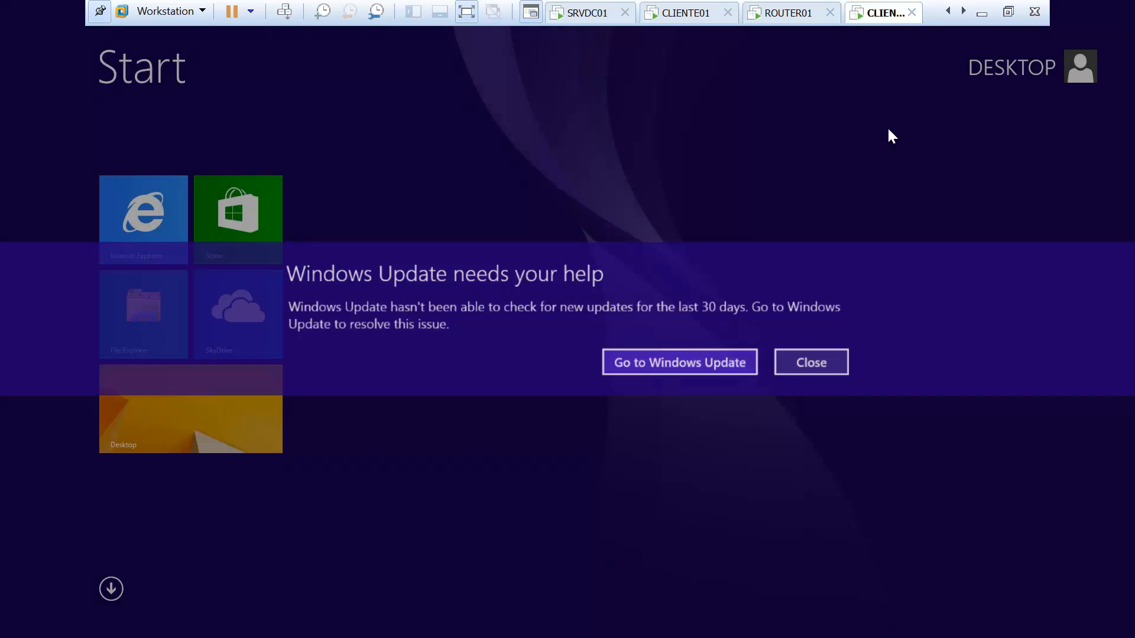
click(201, 422)
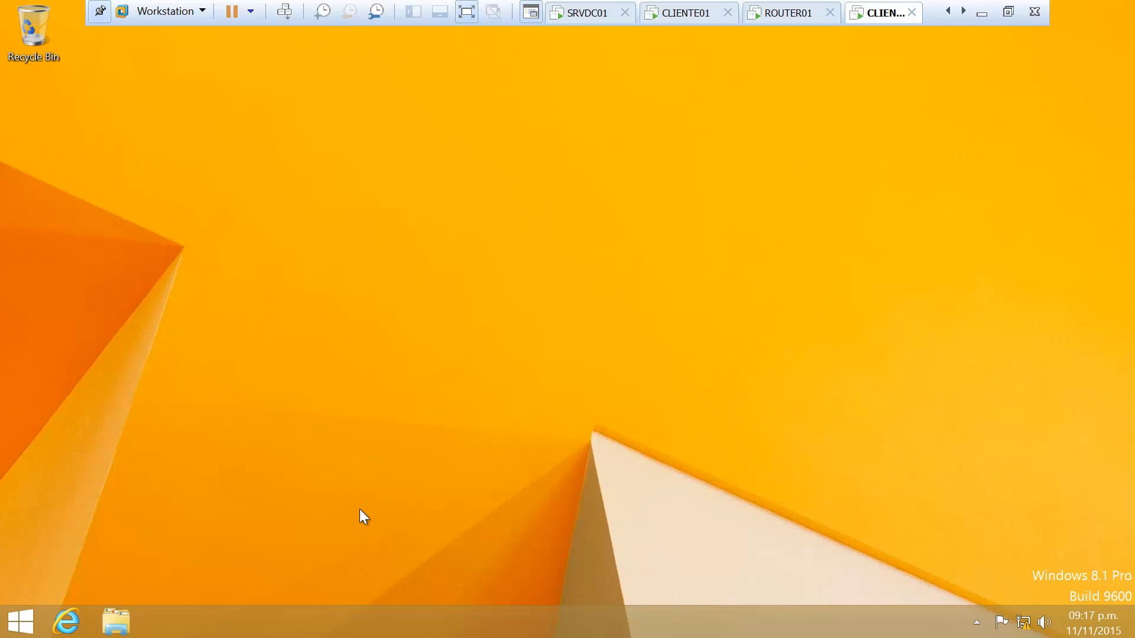
right_click(20, 621)
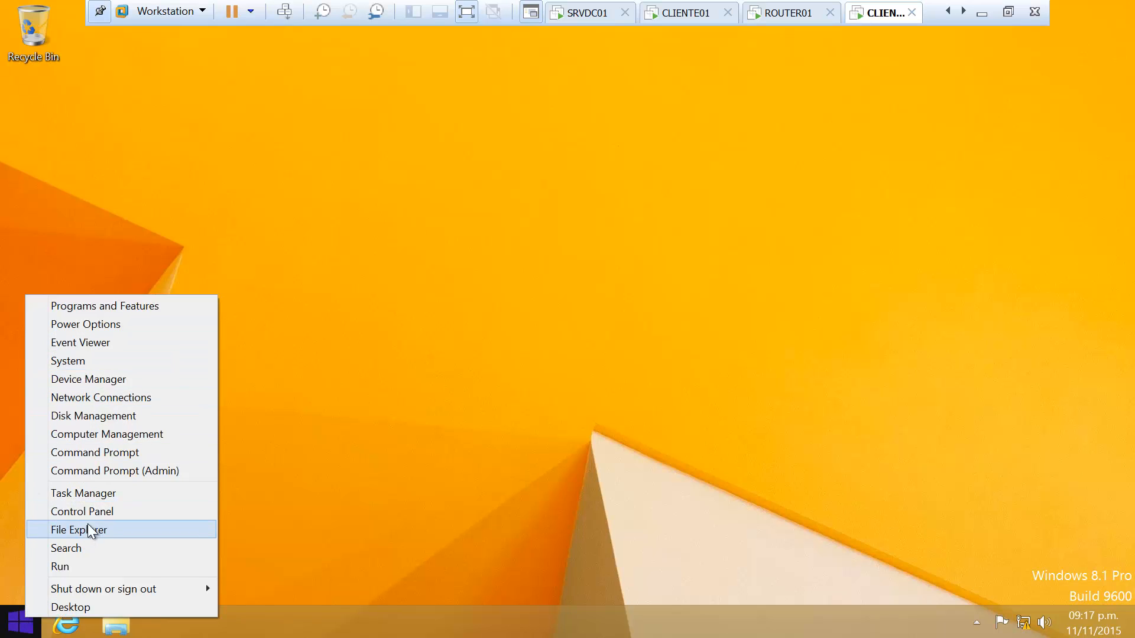
click(118, 452)
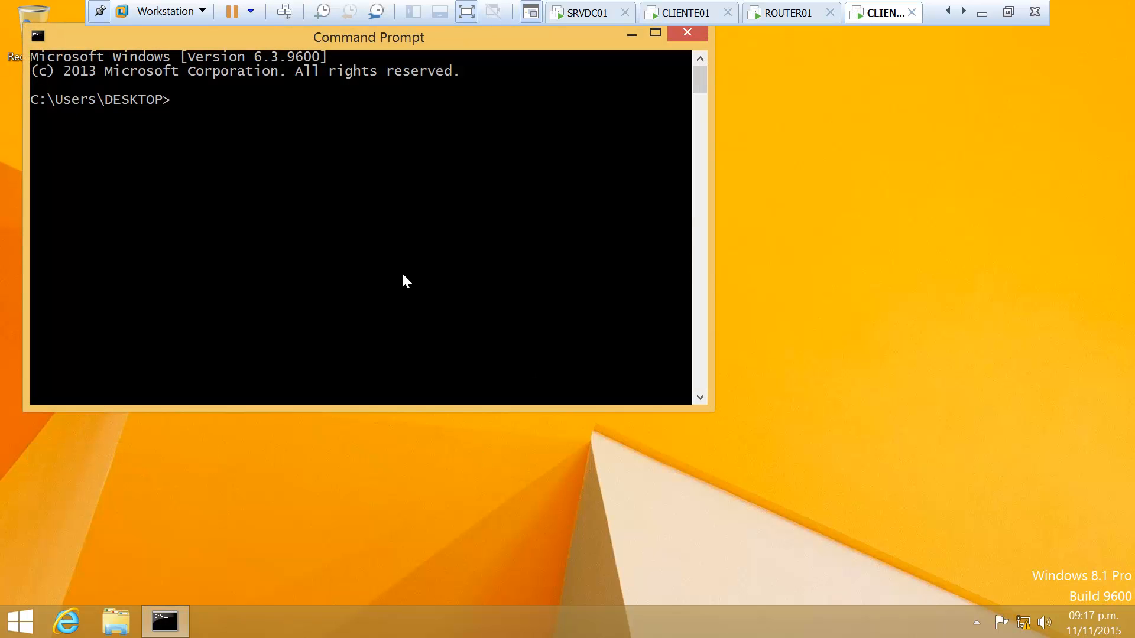
Run ipconfig /release and ipconfig /renew to obtain 200.200.100.3, then return to the host
text(ipconfig /release)
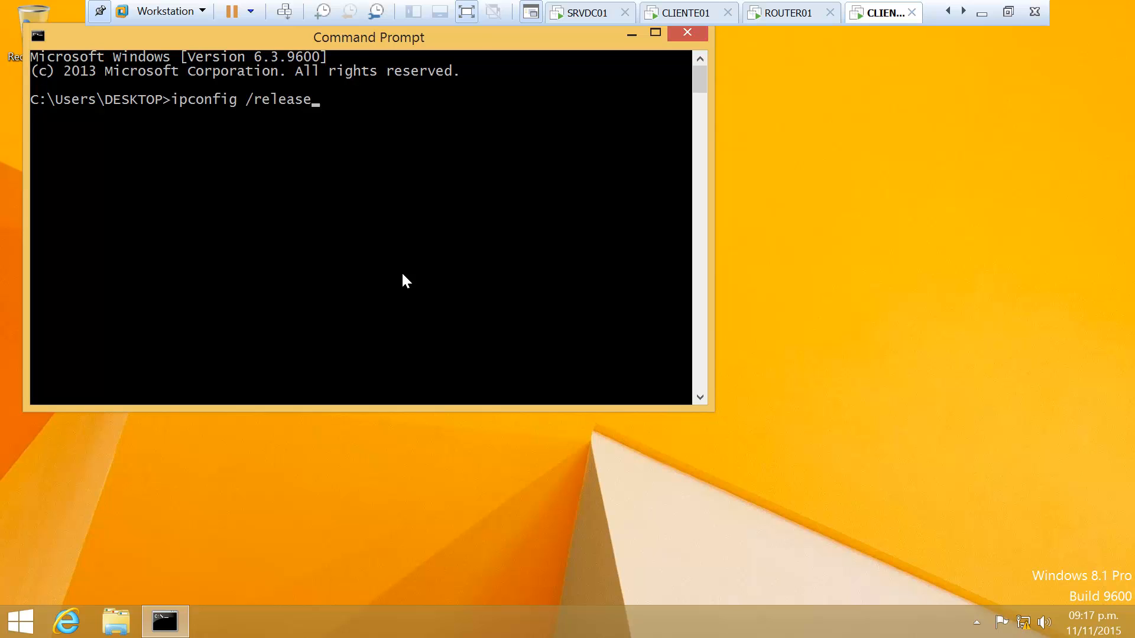
key(Return)
key(Up)
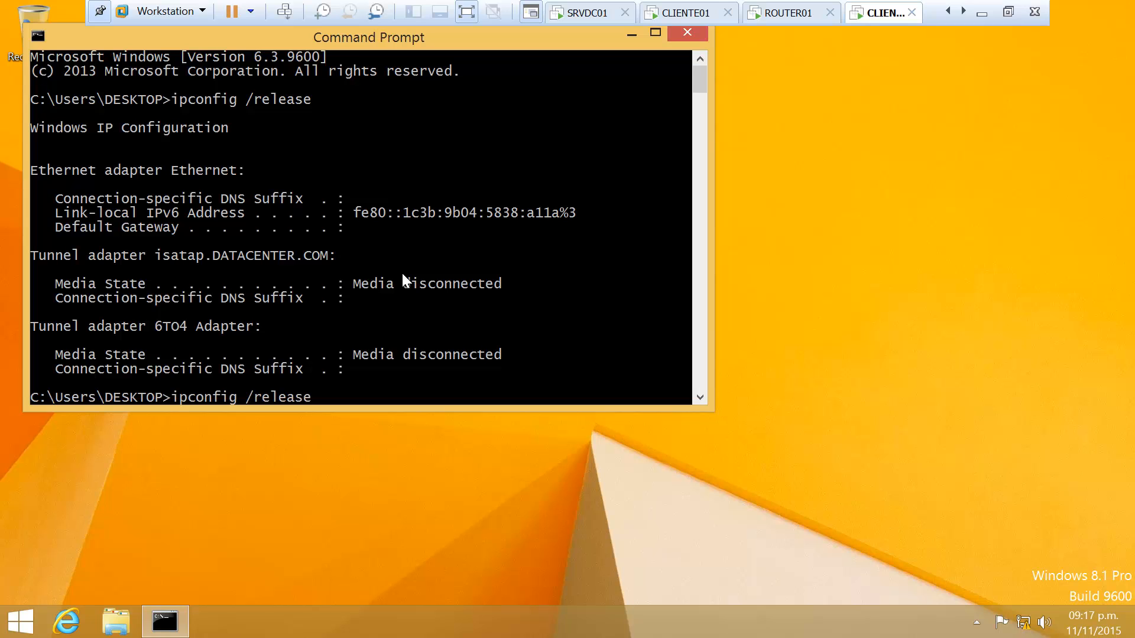
key(BackSpace)
key(BackSpace)
key(BackSpace)
key(BackSpace)
key(BackSpace)
text(new)
key(Return)
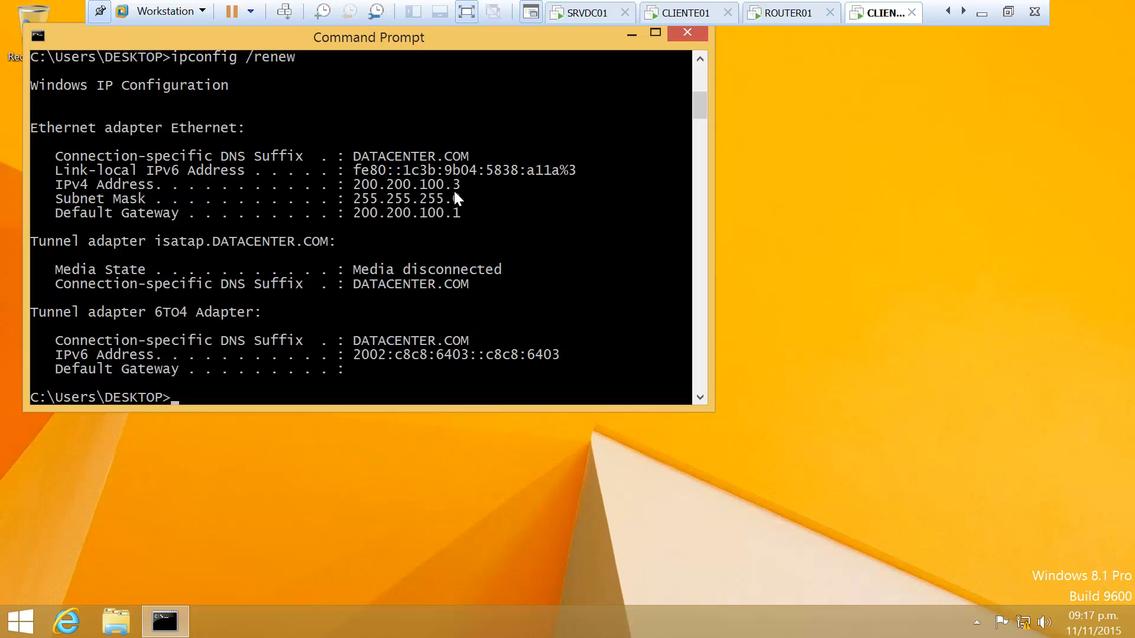
click(982, 13)
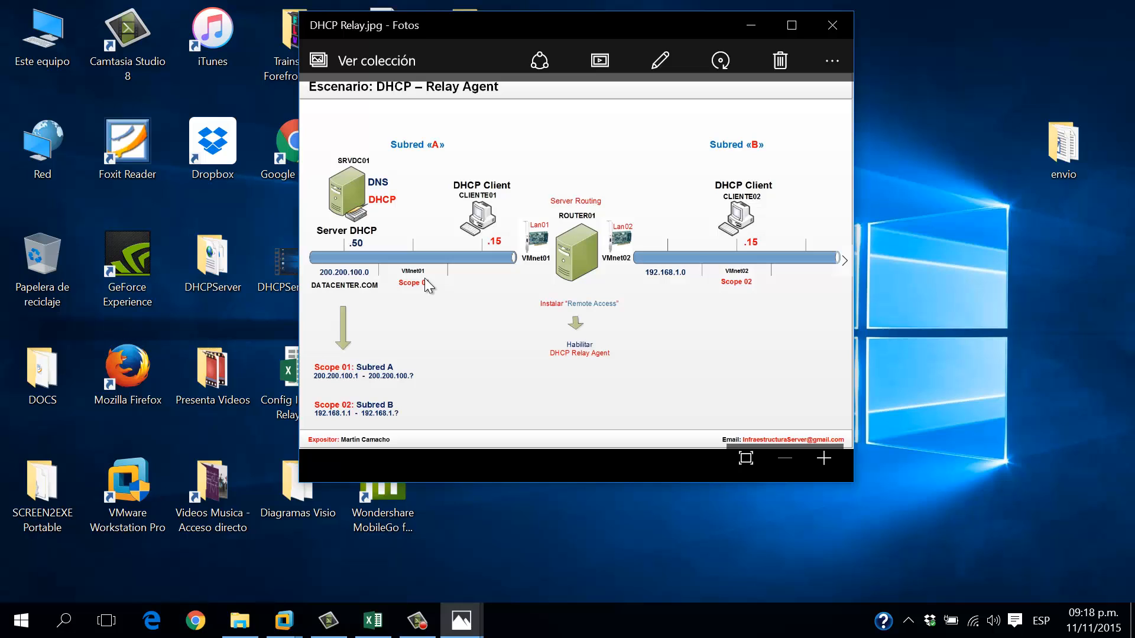
click(284, 621)
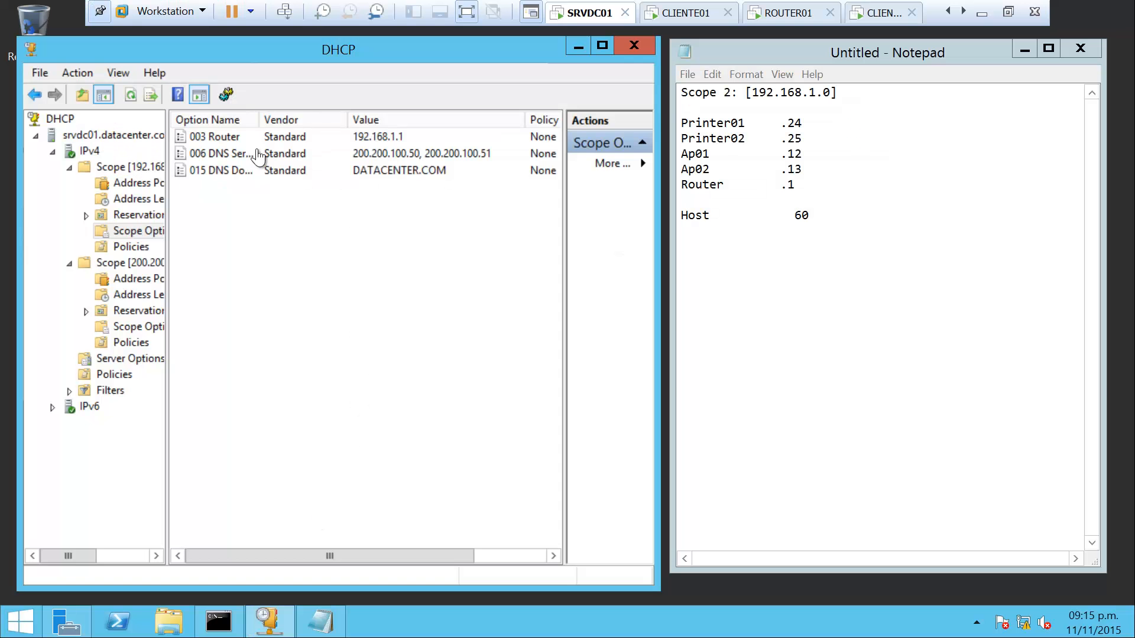
Review SRVDC01's network adapter options in VM Settings, then cancel without changes
right_click(578, 17)
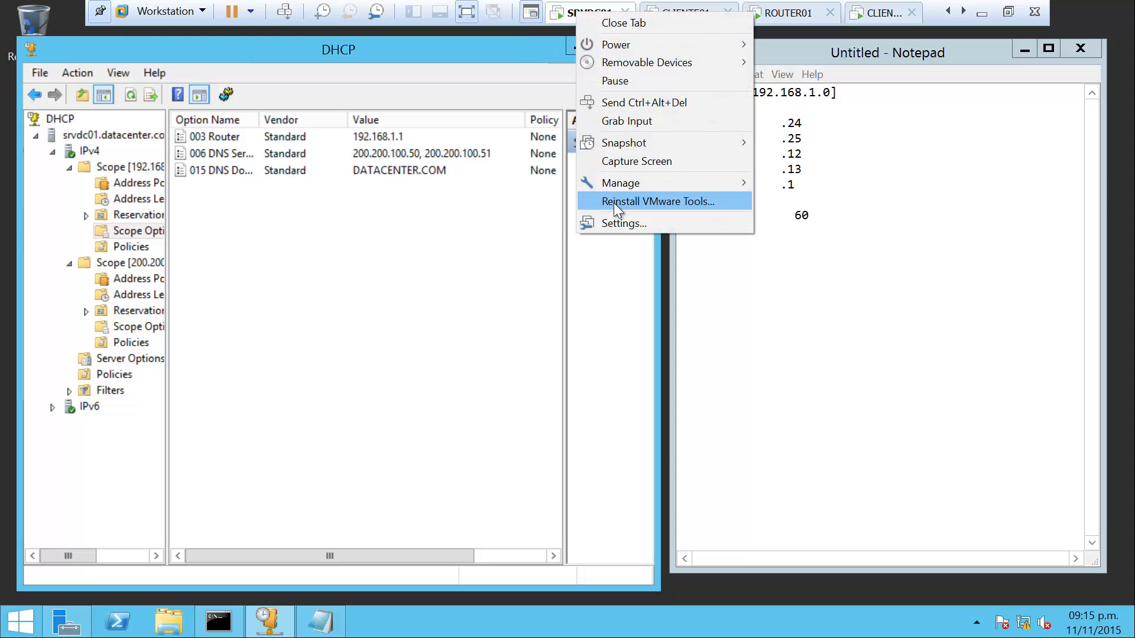
click(608, 225)
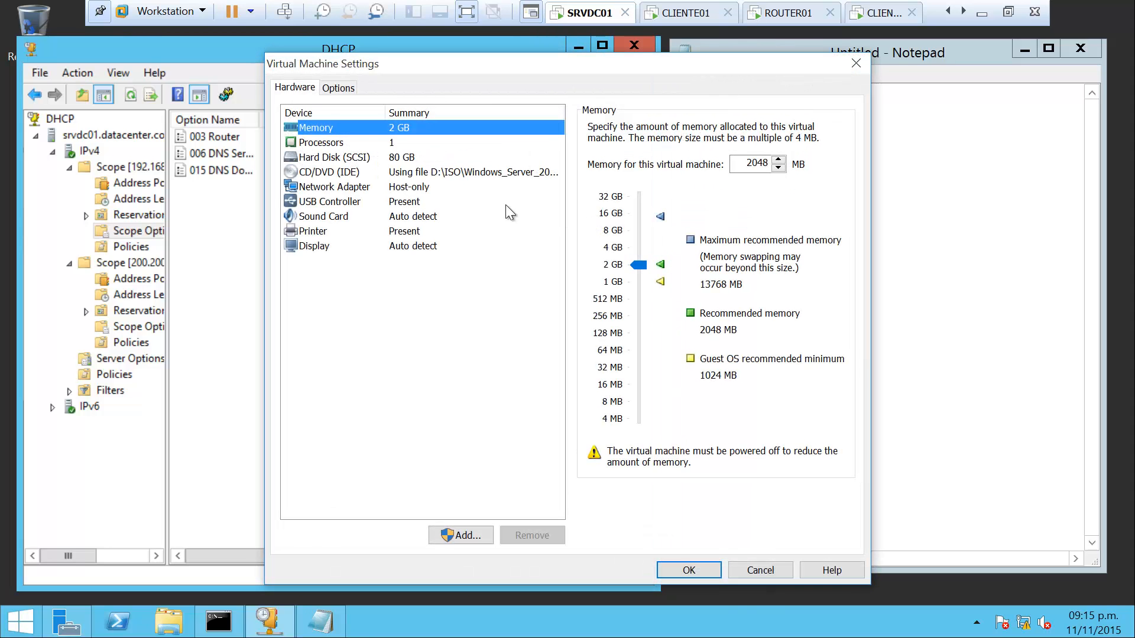
click(378, 187)
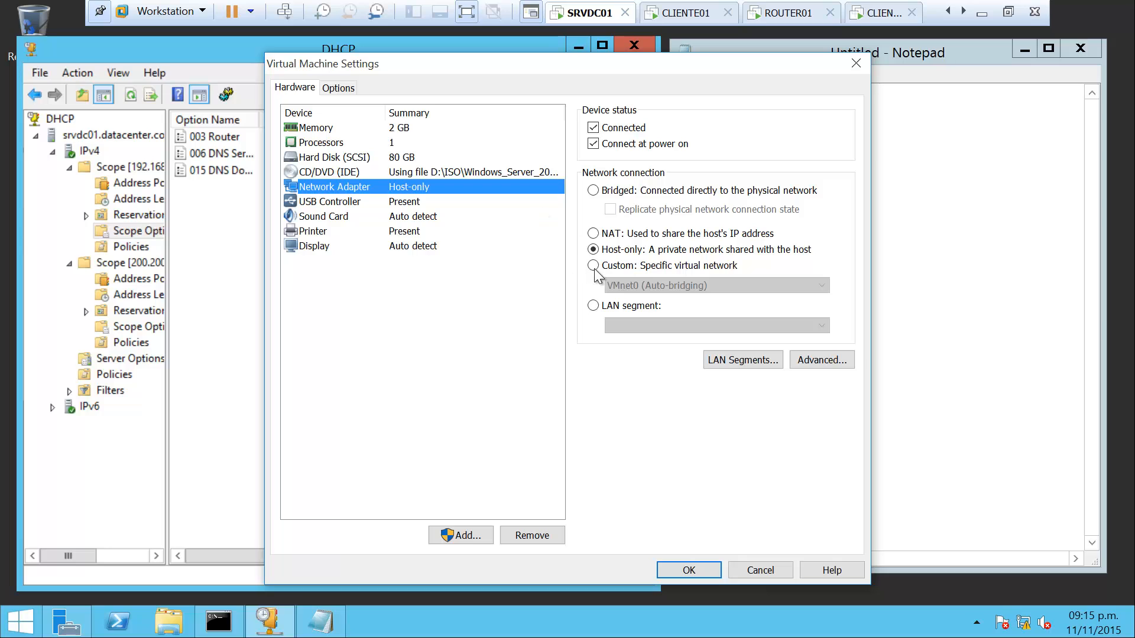
click(614, 266)
click(679, 286)
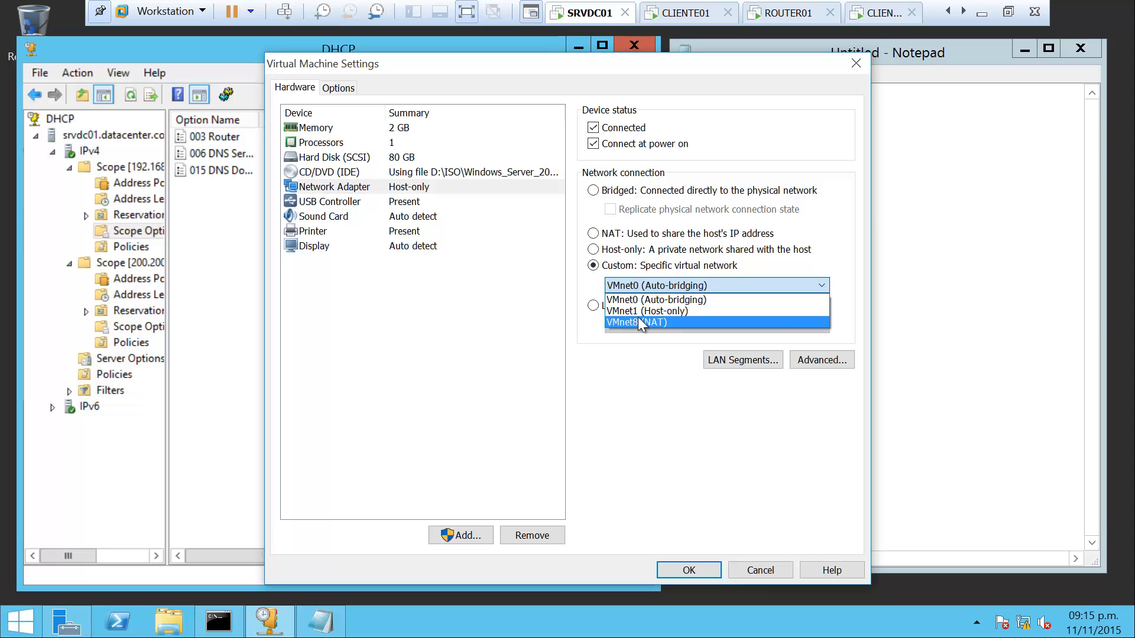
click(767, 571)
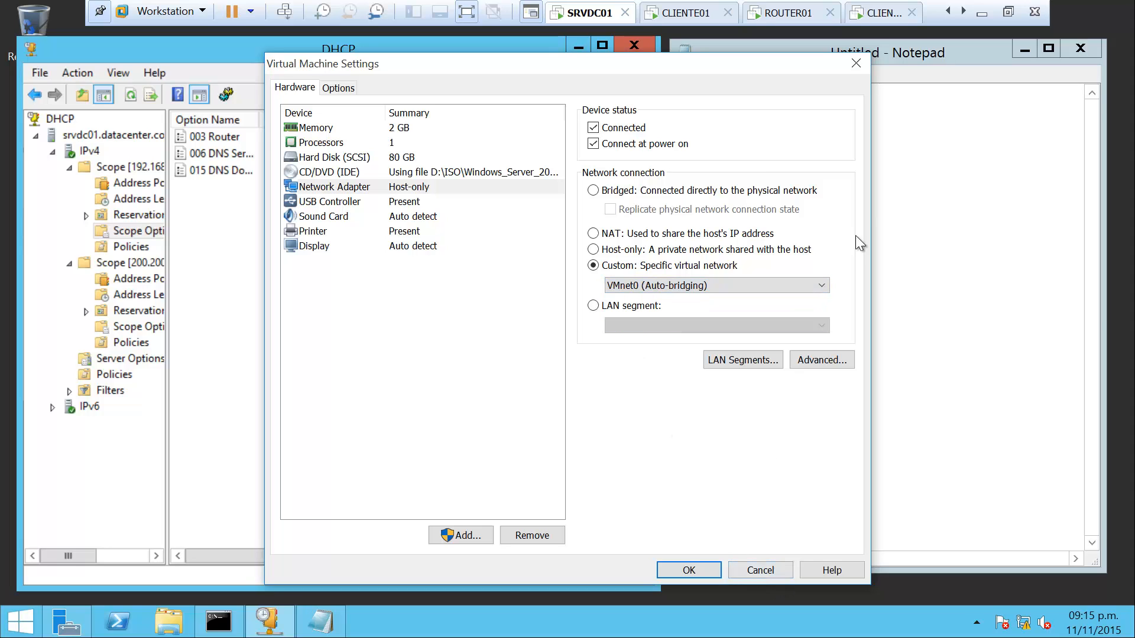
click(762, 570)
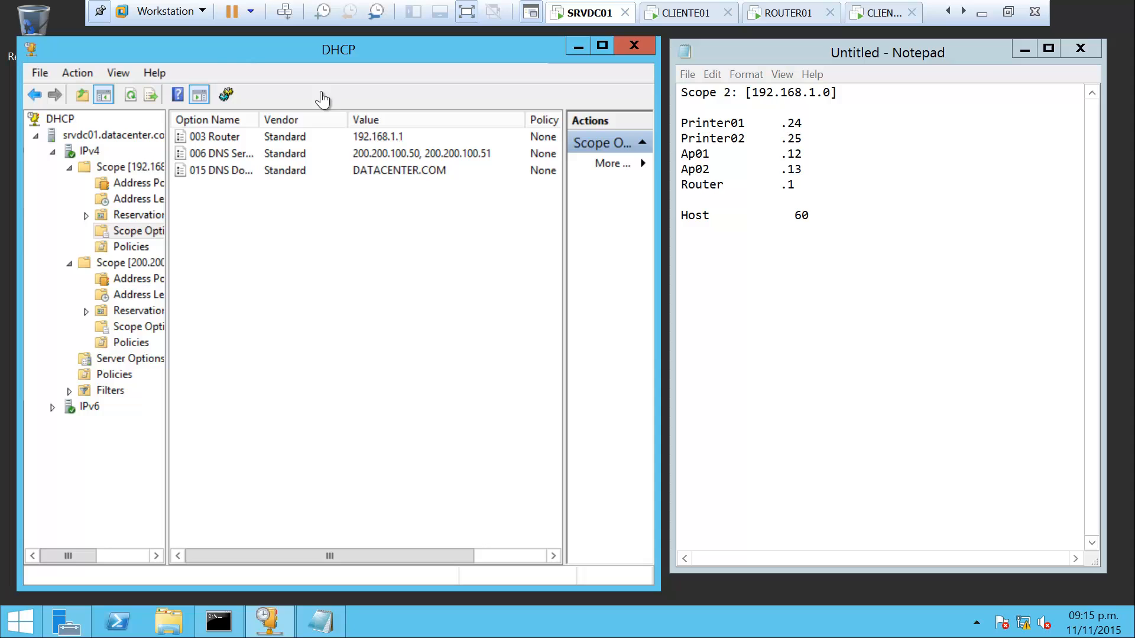
click(196, 16)
In the Virtual Network Editor, add VMnet2 with local DHCP service disabled and apply
mouse_move(195, 50)
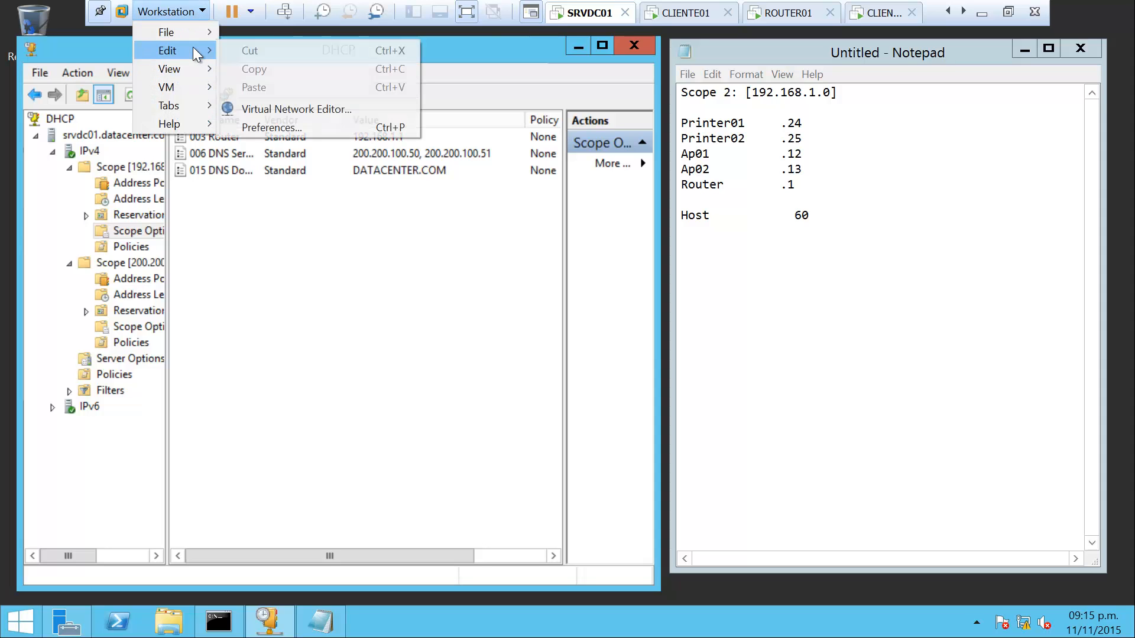
click(324, 109)
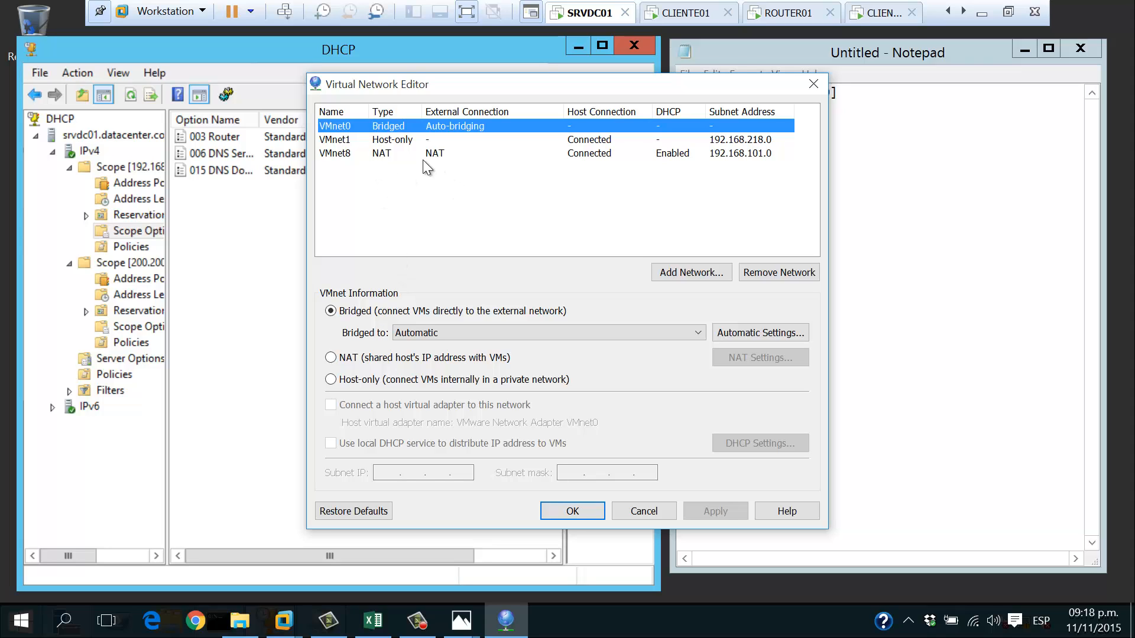
click(704, 272)
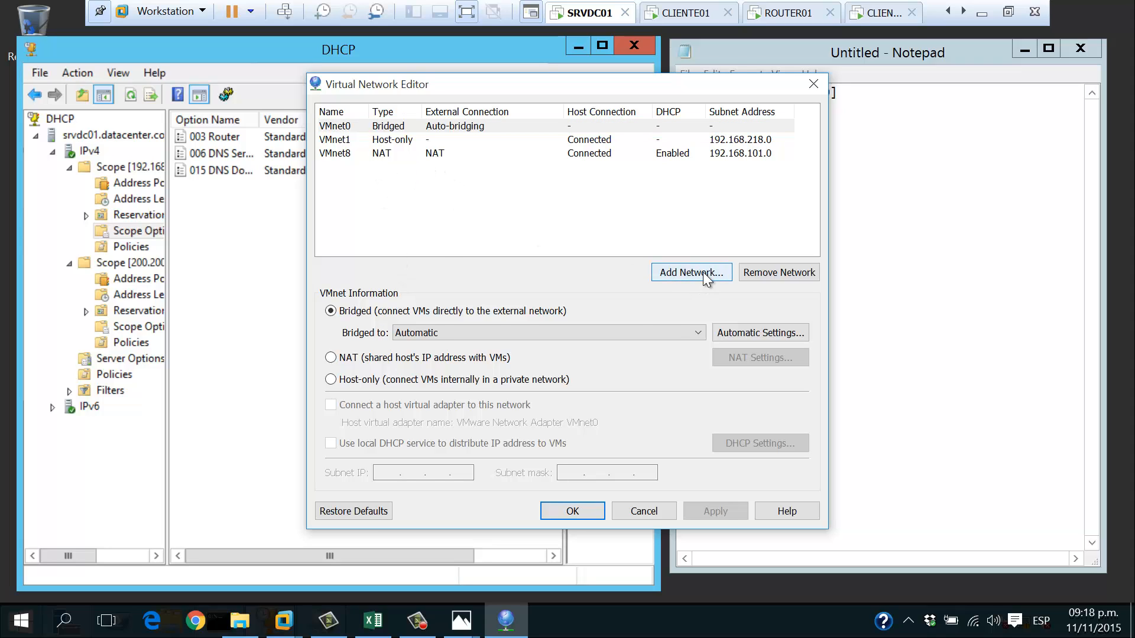
click(503, 319)
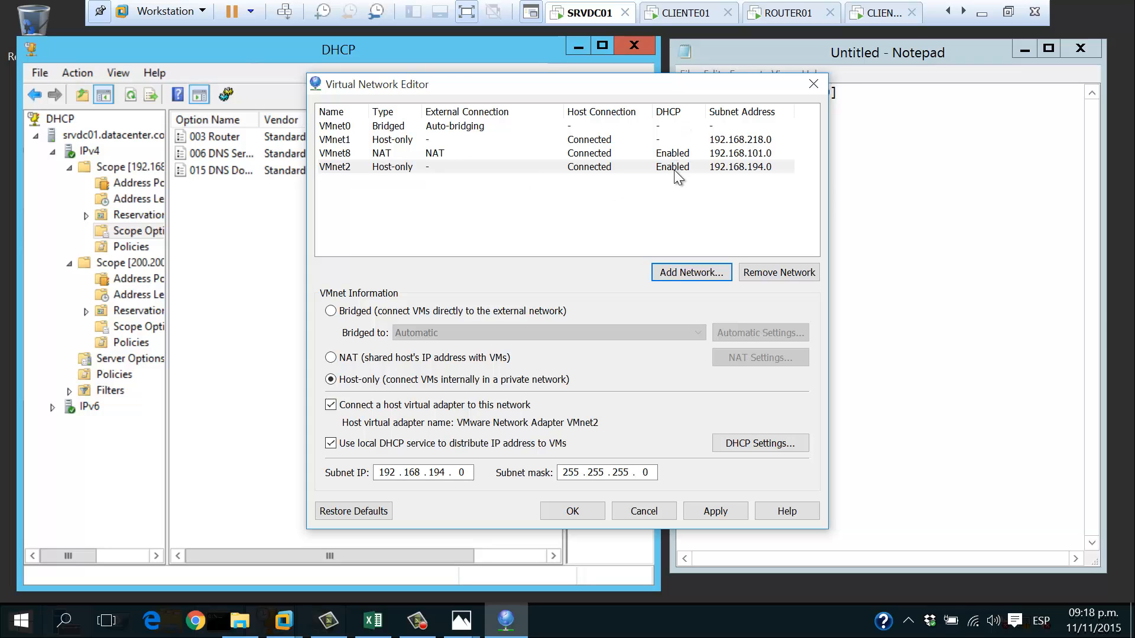
click(331, 443)
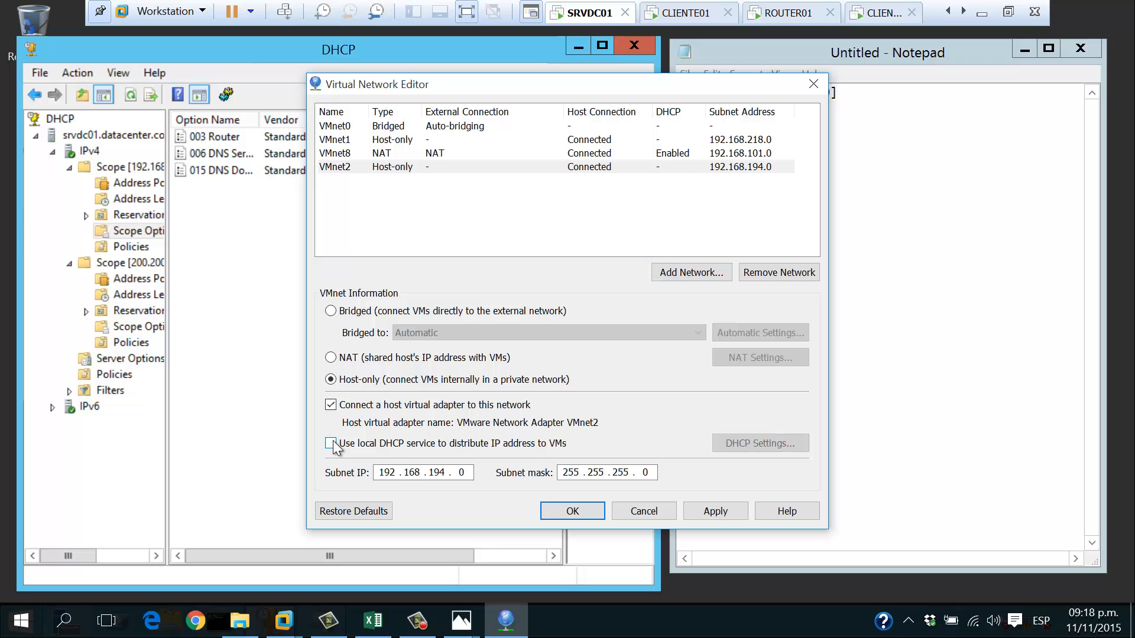
click(723, 512)
click(723, 512)
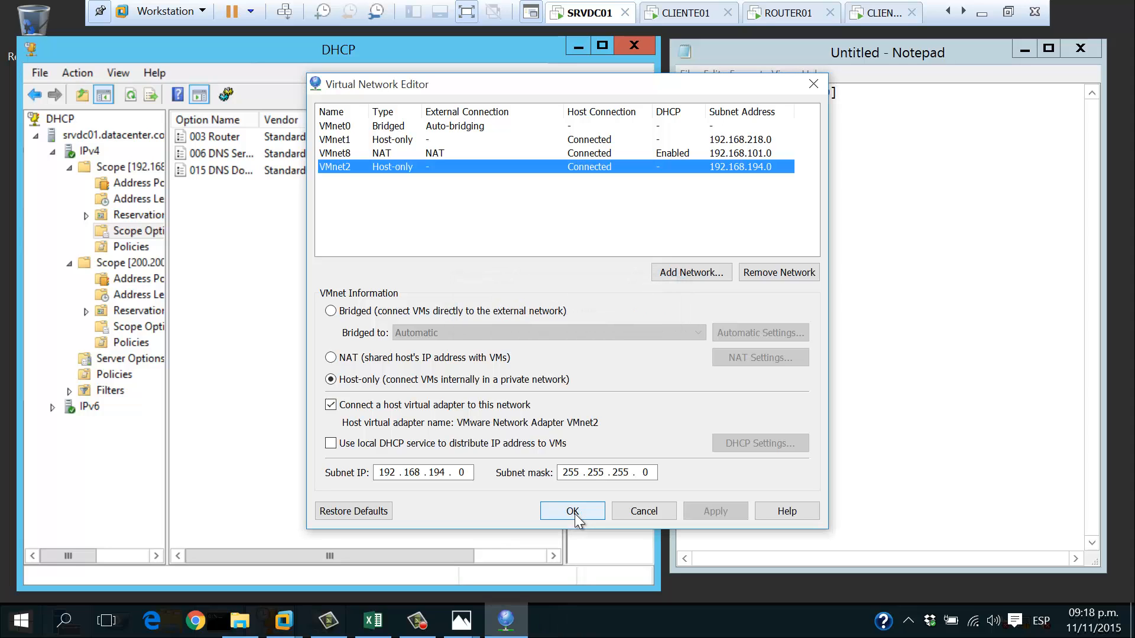
click(572, 512)
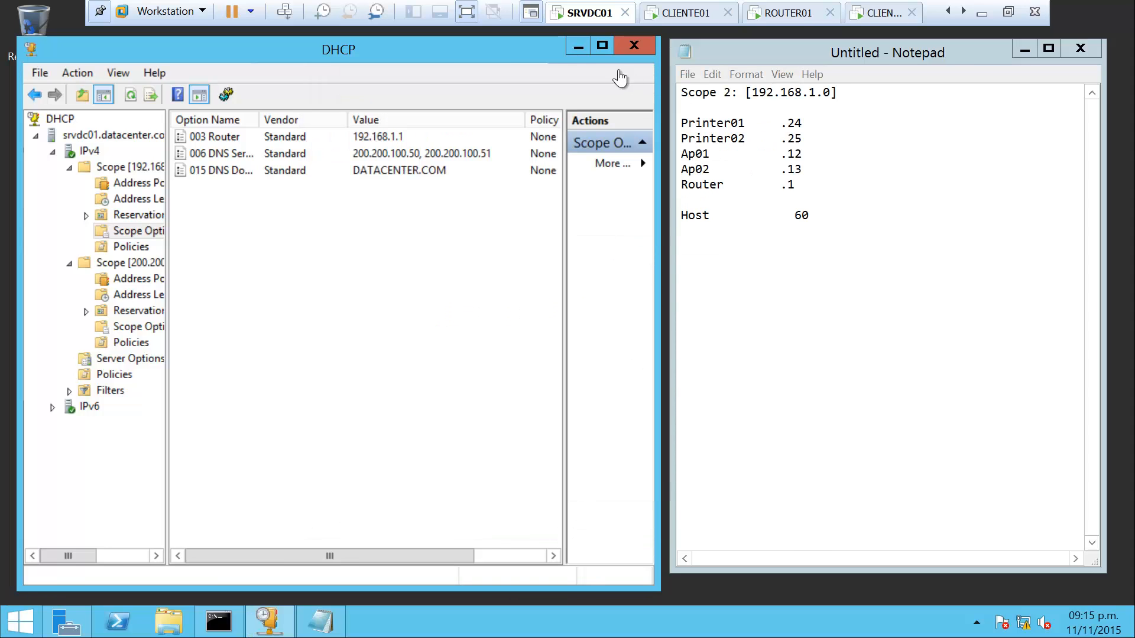
Reopen the Virtual Network Editor to verify VMnet1 and VMnet2 subnet settings, then close it
click(202, 12)
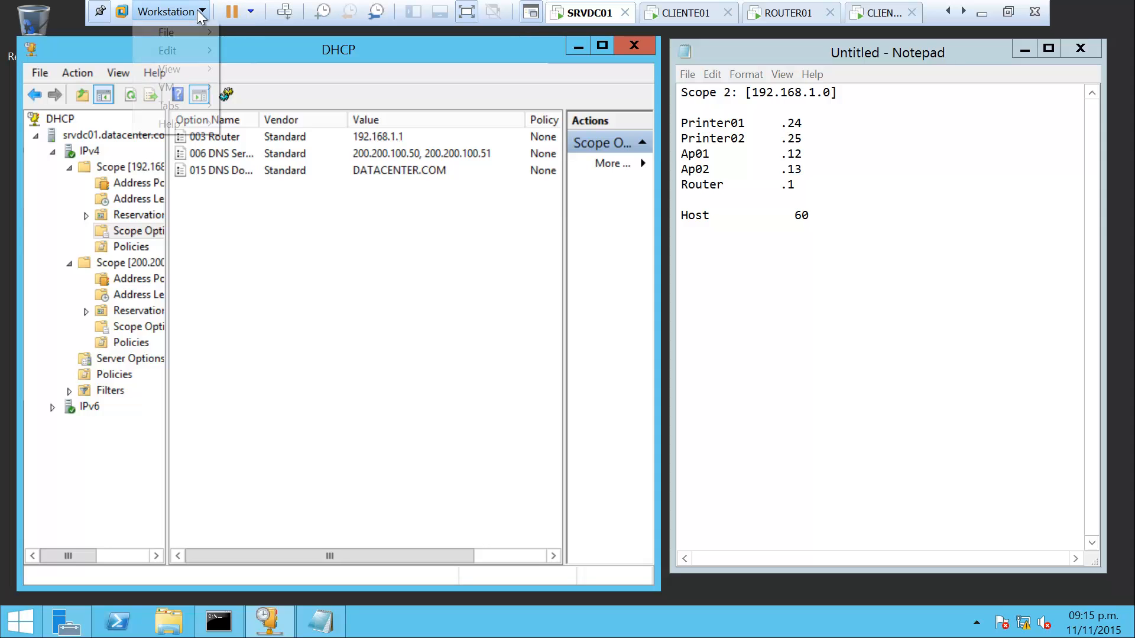
mouse_move(194, 53)
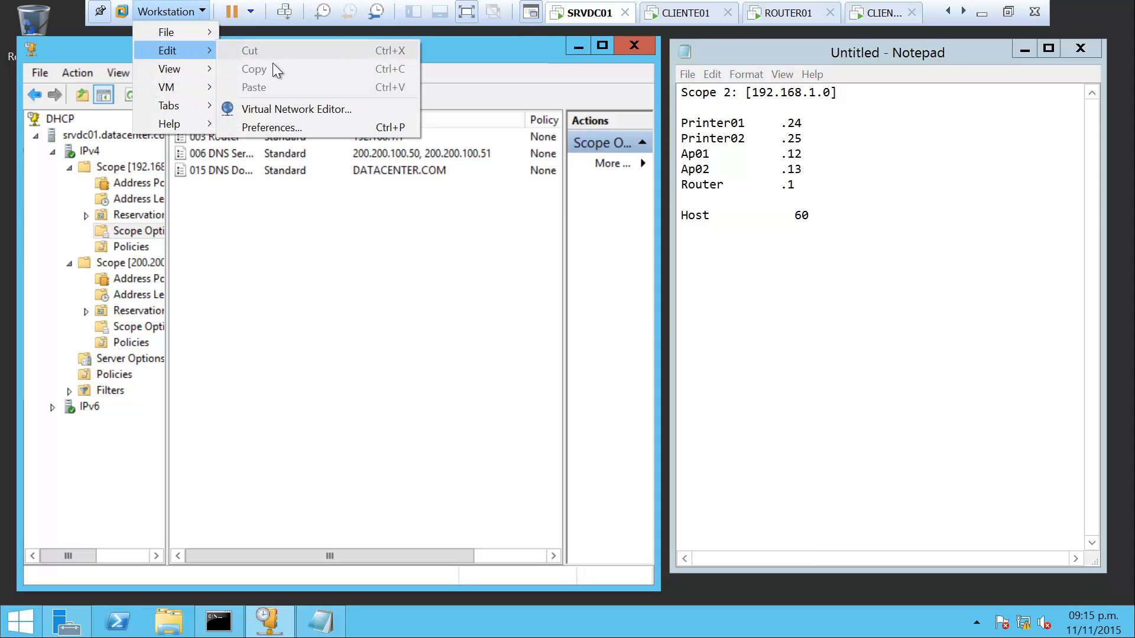
click(293, 111)
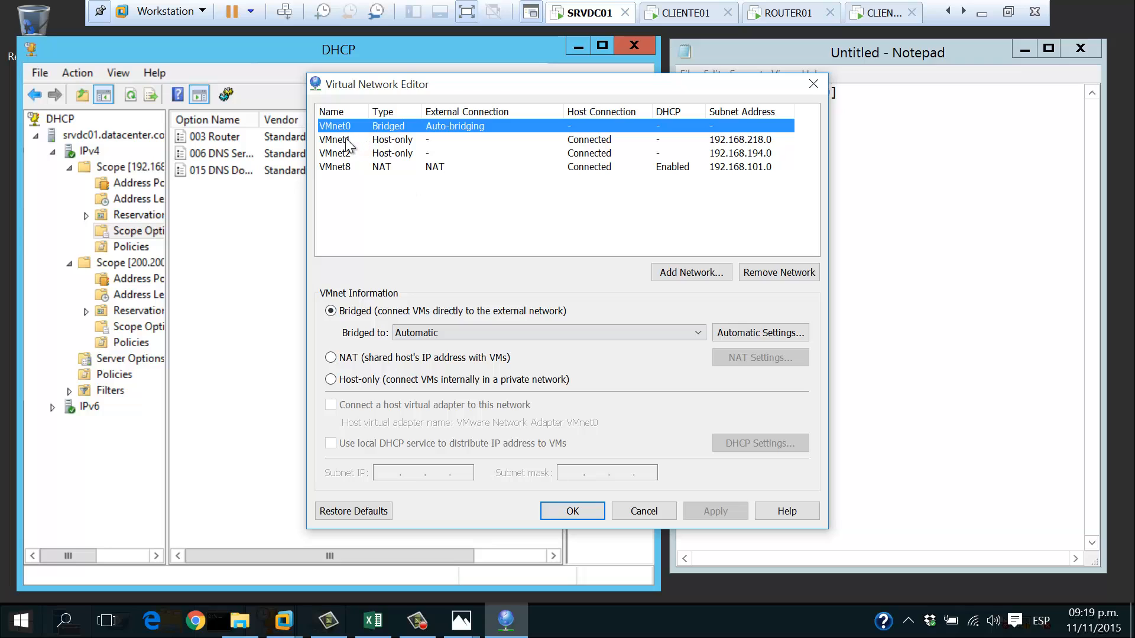
click(345, 140)
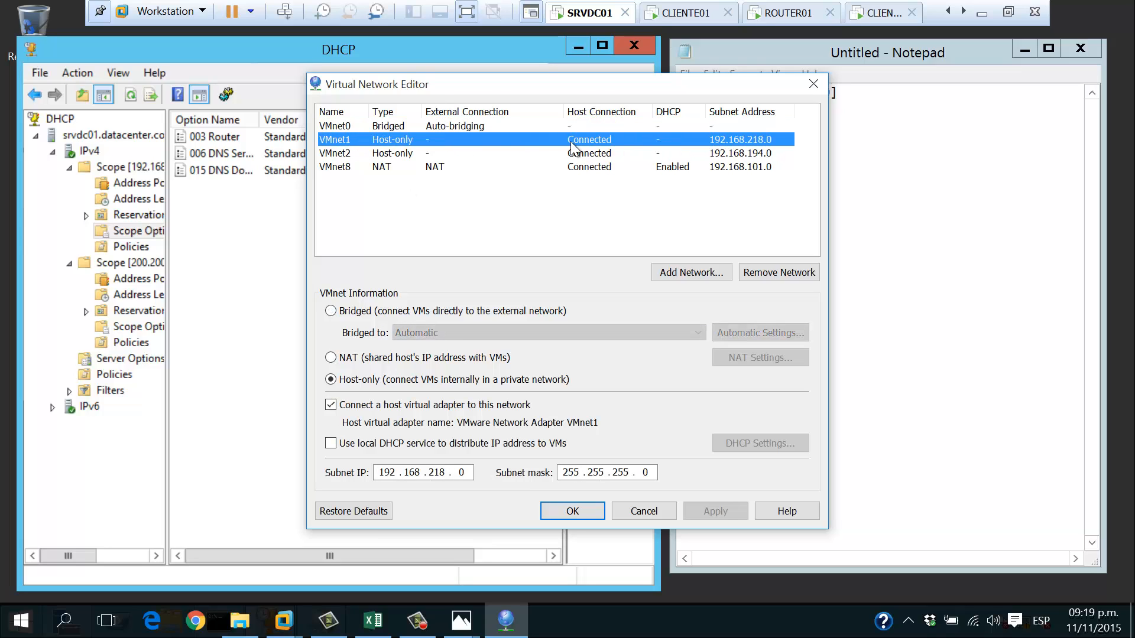
click(335, 155)
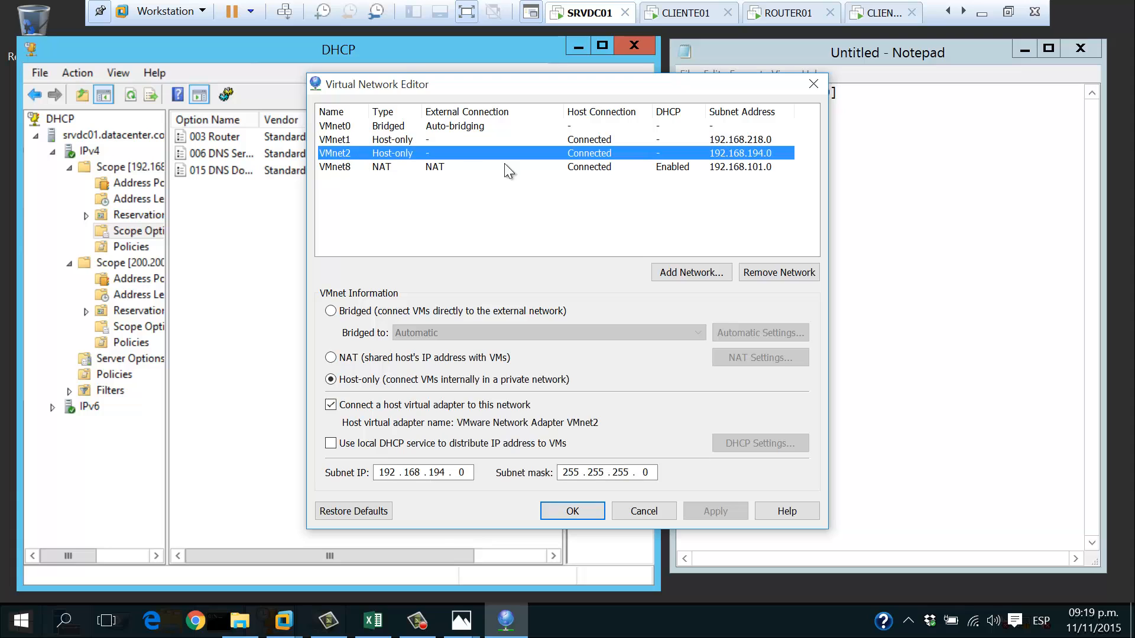
click(573, 513)
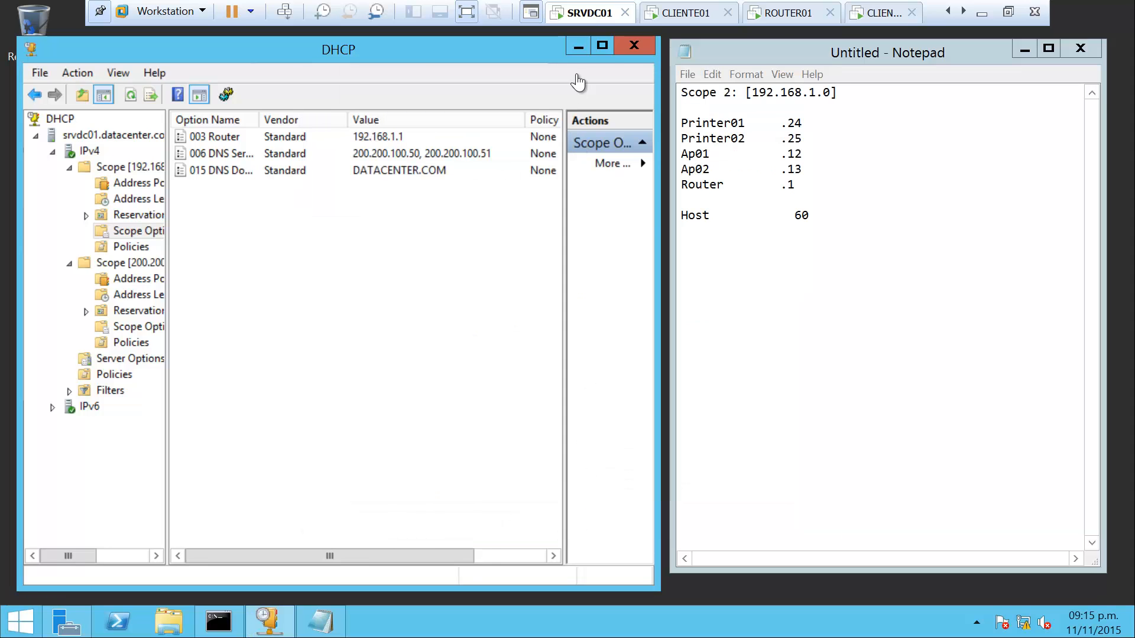
Set SRVDC01's network adapter to Custom VMnet1 (Host-only)
right_click(587, 17)
click(626, 220)
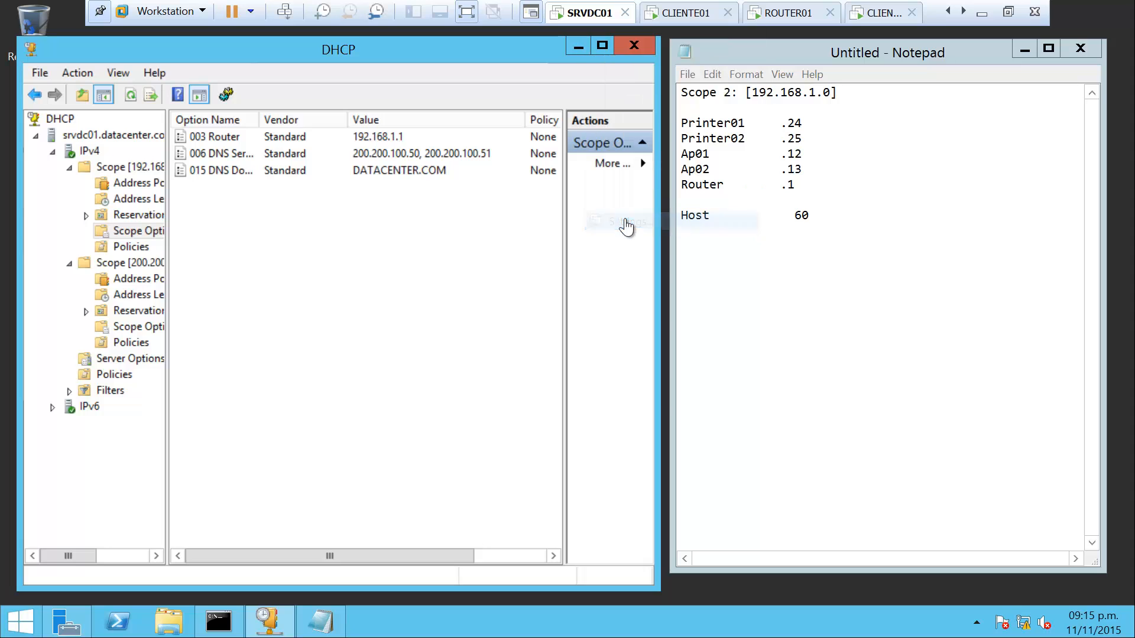
click(367, 187)
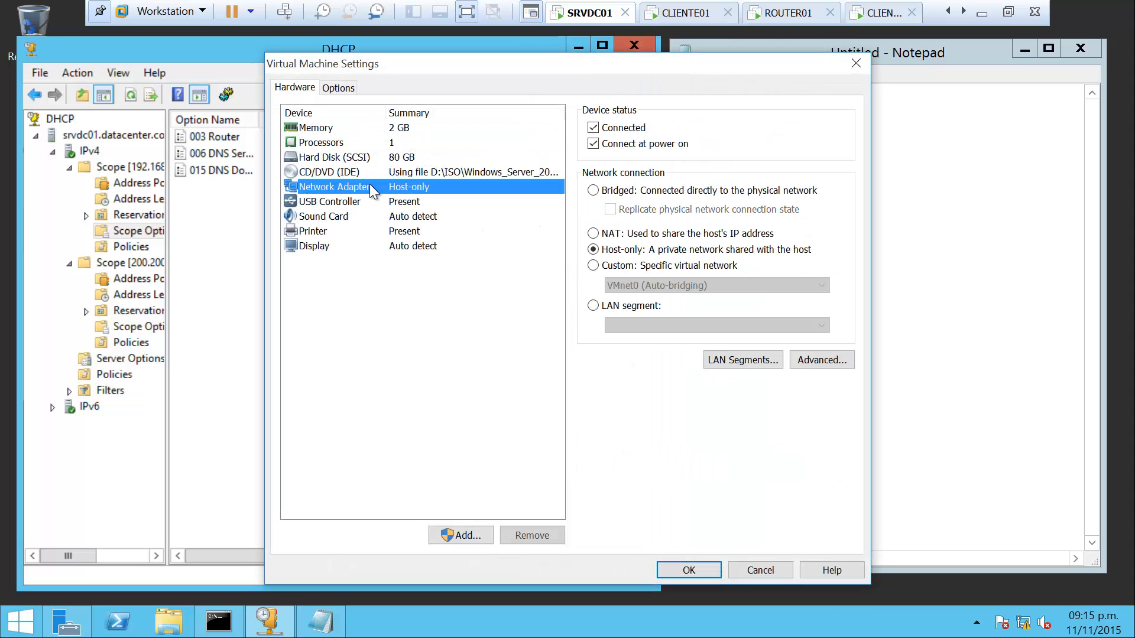
click(609, 267)
click(654, 288)
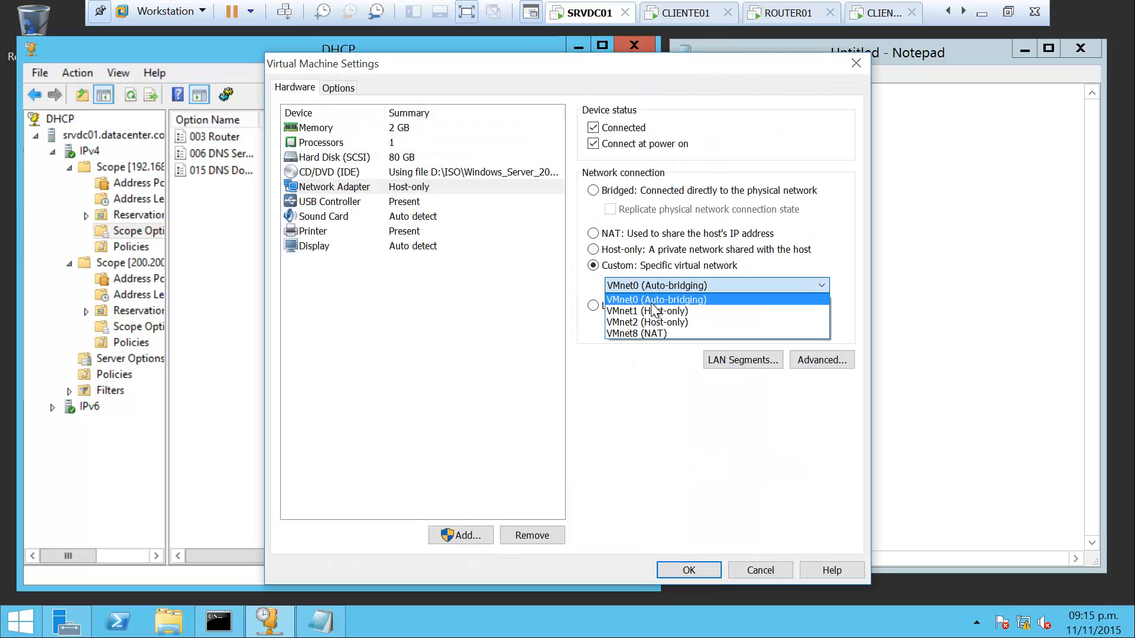
click(651, 309)
click(689, 569)
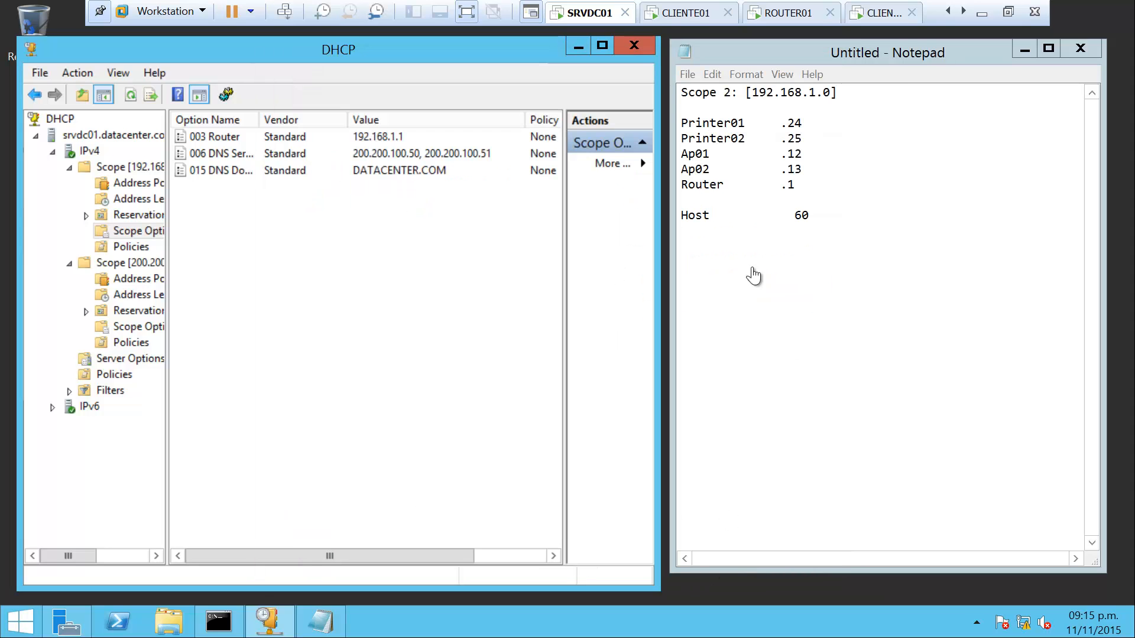
Set CLIENTE01's network adapter to Custom VMnet1 (Host-only)
click(688, 15)
right_click(687, 17)
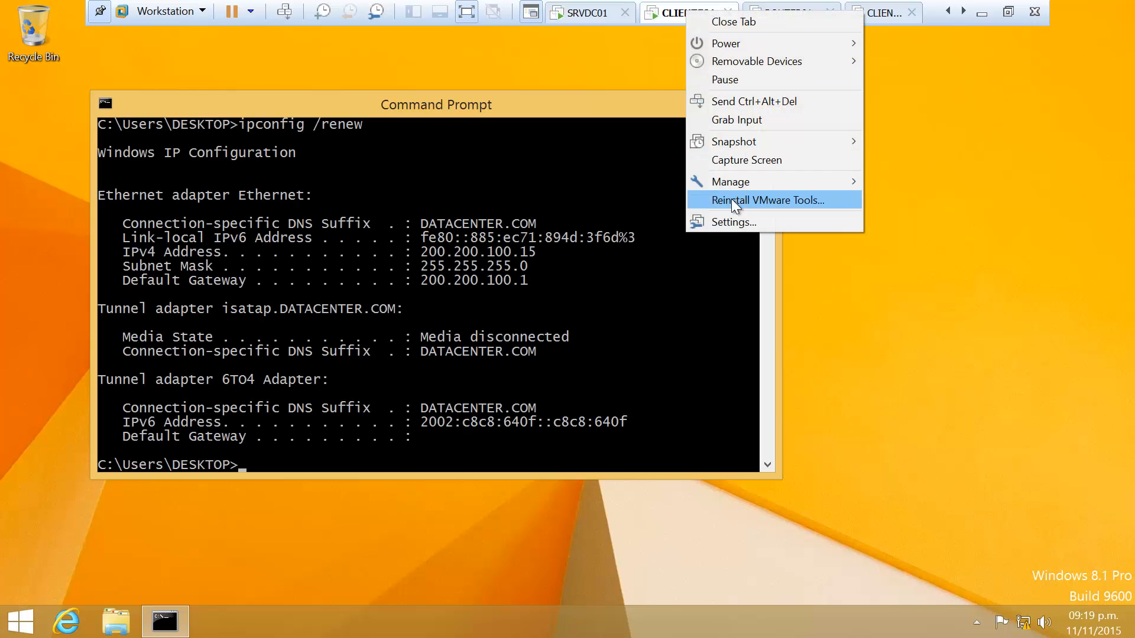
click(733, 219)
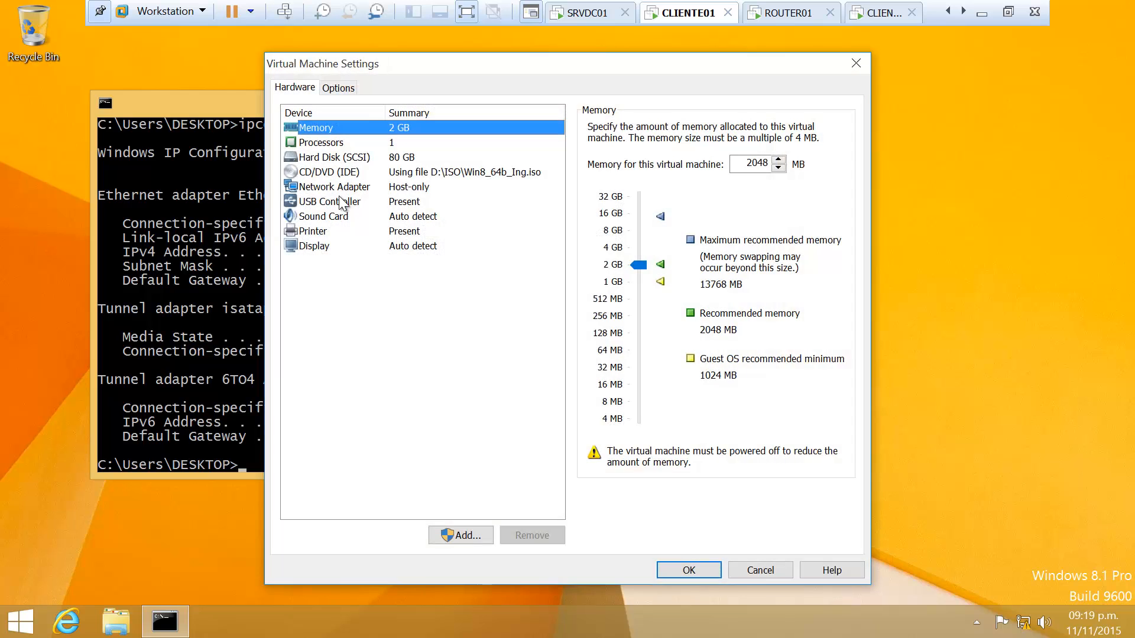
click(355, 187)
click(631, 269)
click(634, 281)
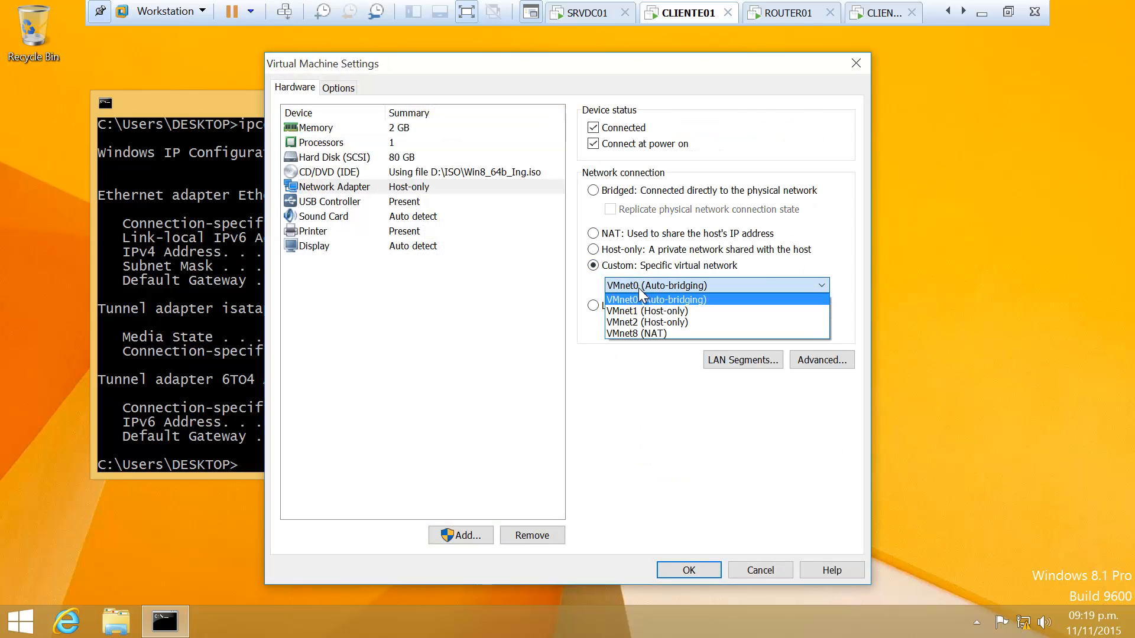
click(649, 314)
click(688, 570)
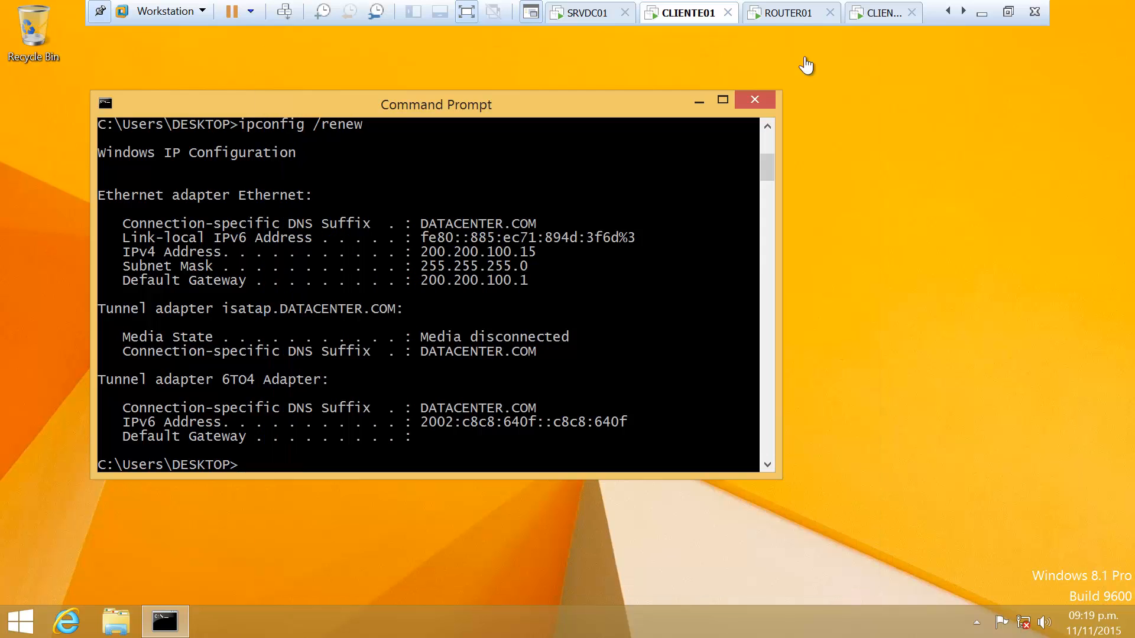
Put ROUTER01's first adapter on VMnet1 and its second adapter on VMnet2
click(781, 13)
right_click(781, 13)
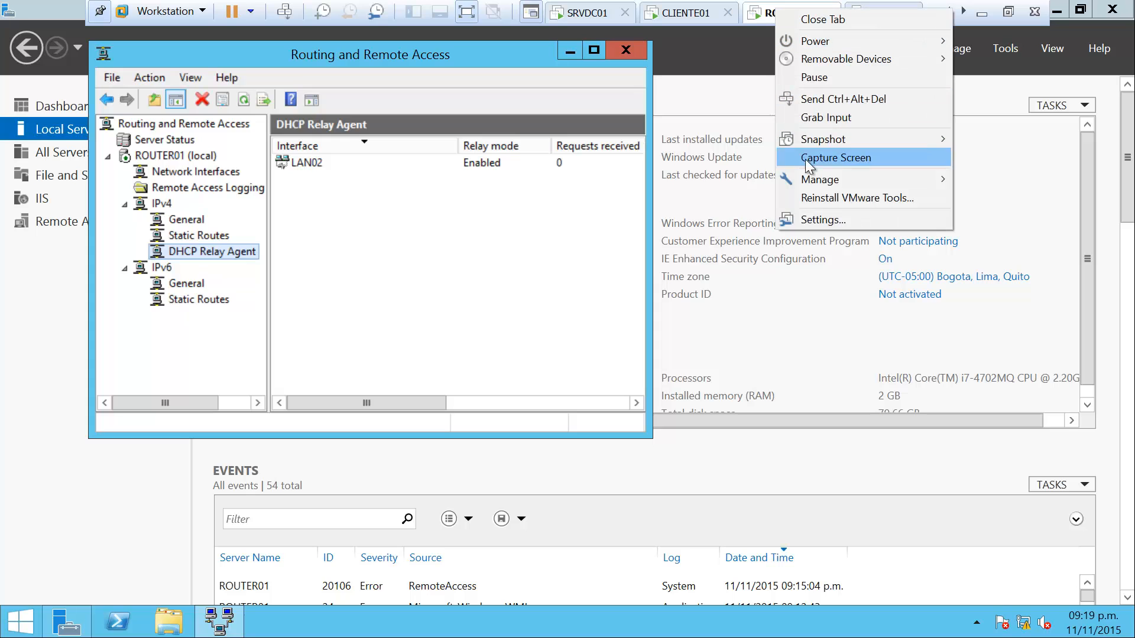
click(810, 218)
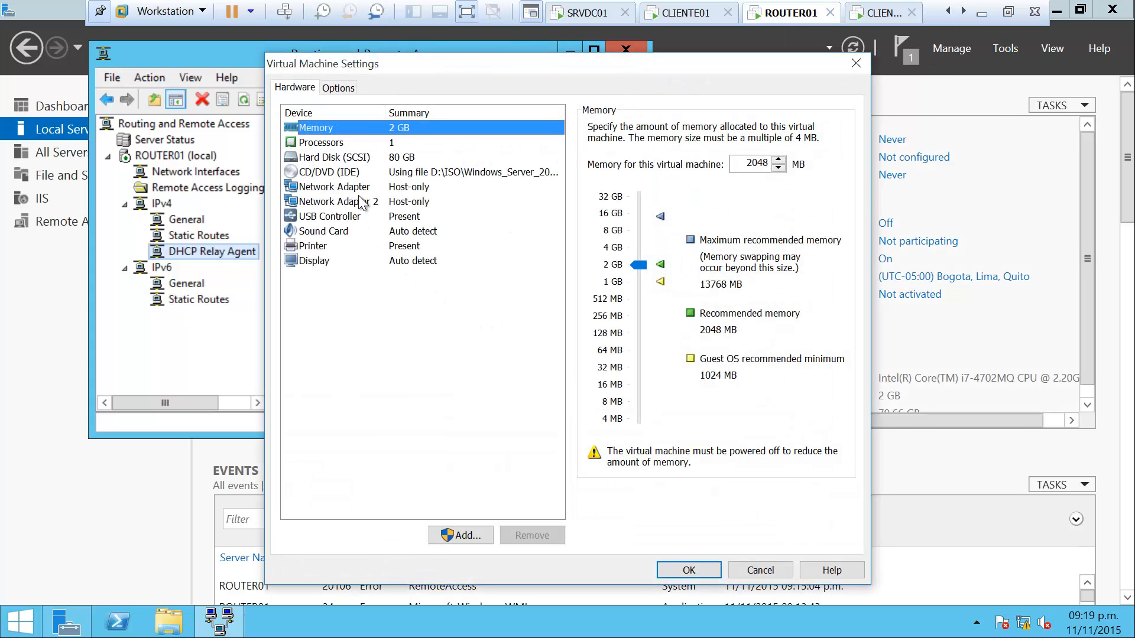
click(354, 187)
click(630, 265)
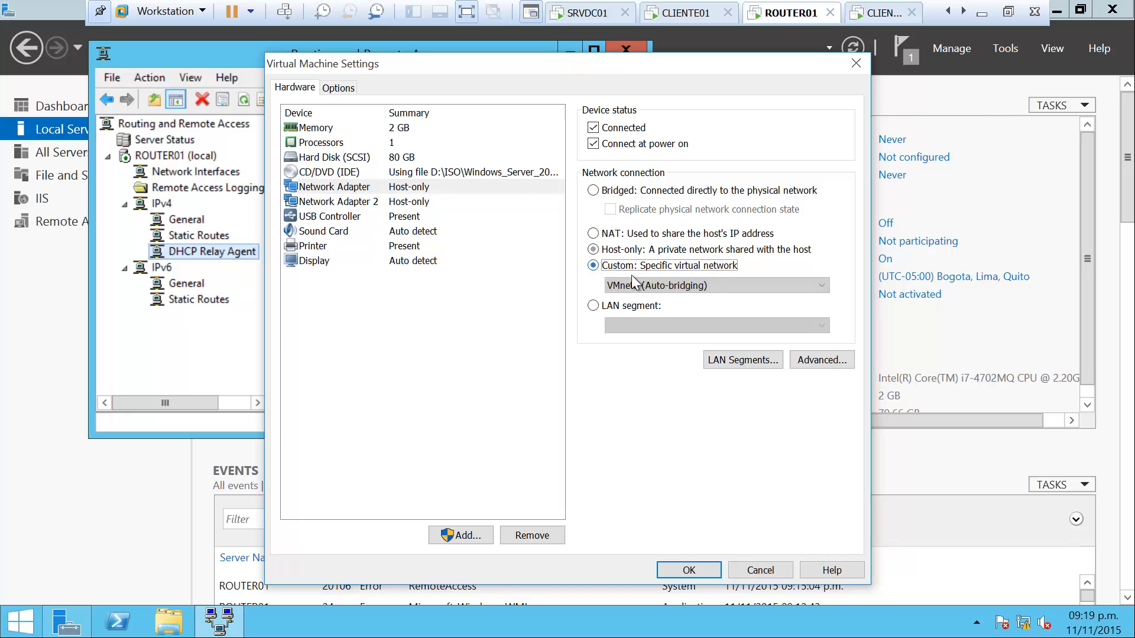
click(635, 285)
click(651, 311)
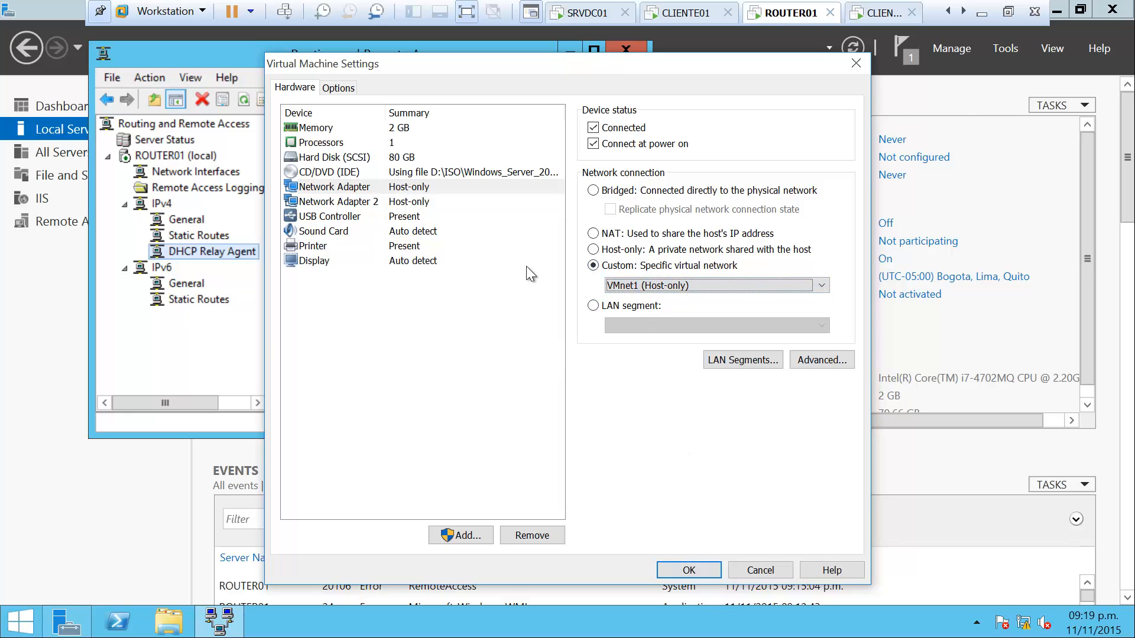
click(419, 202)
click(635, 265)
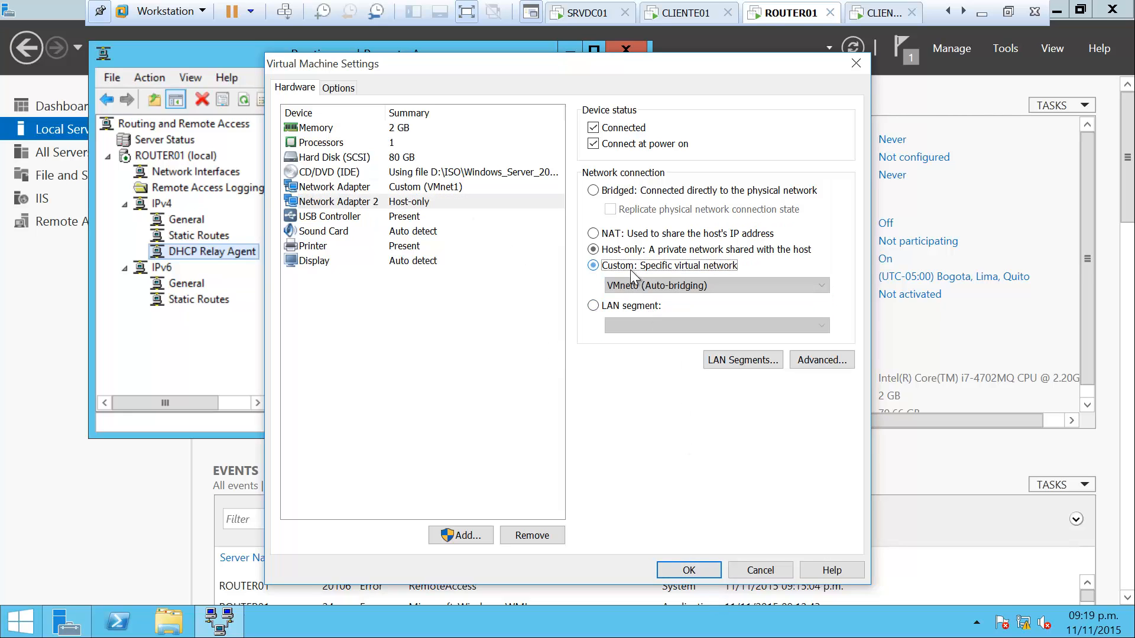
click(637, 286)
click(647, 323)
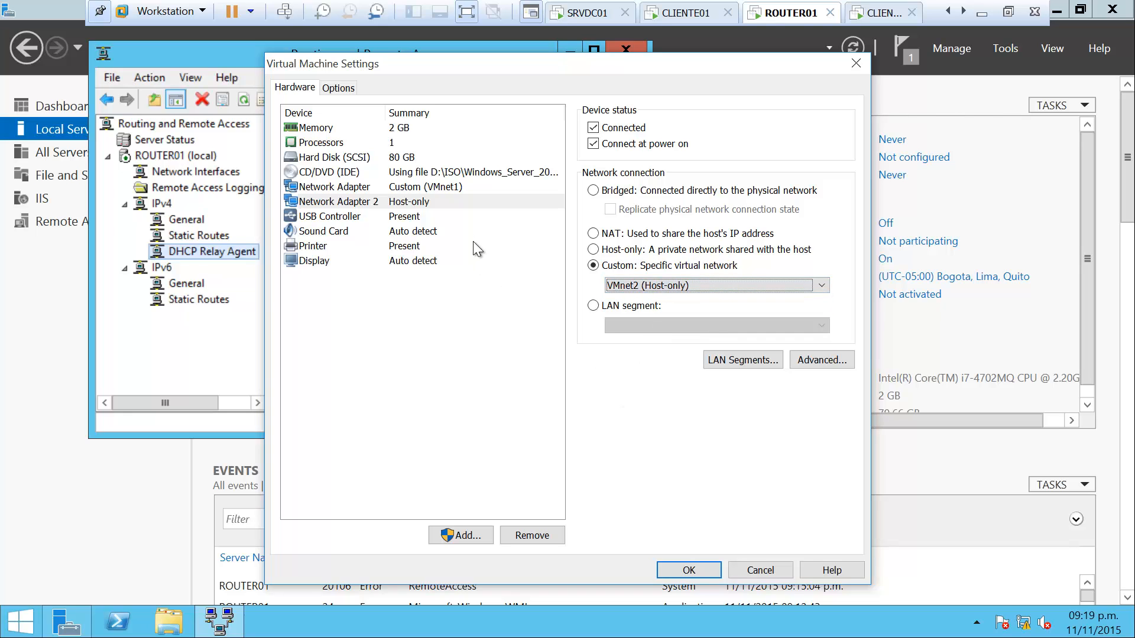
click(433, 188)
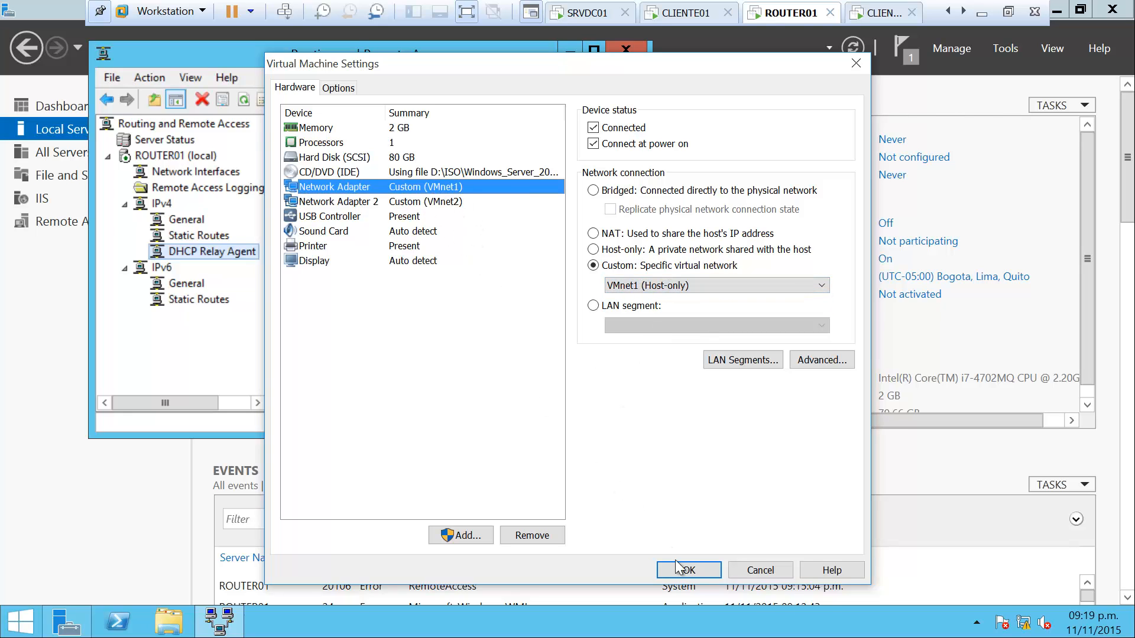
click(712, 569)
Set the second client VM's network adapter to Custom VMnet2 (Host-only)
click(883, 13)
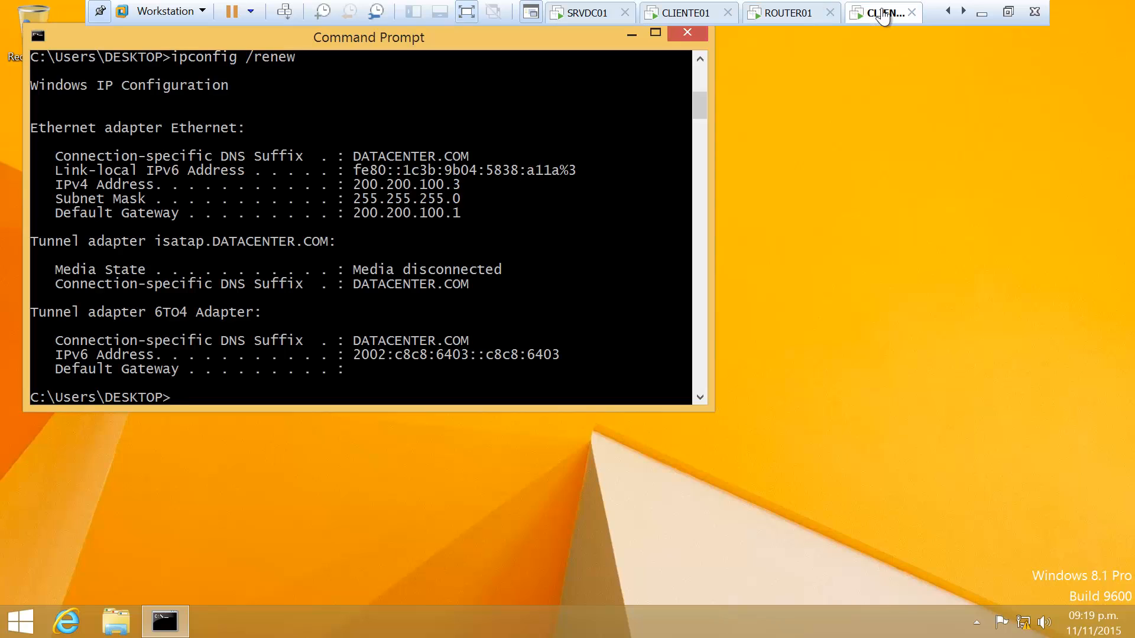
right_click(882, 13)
click(936, 216)
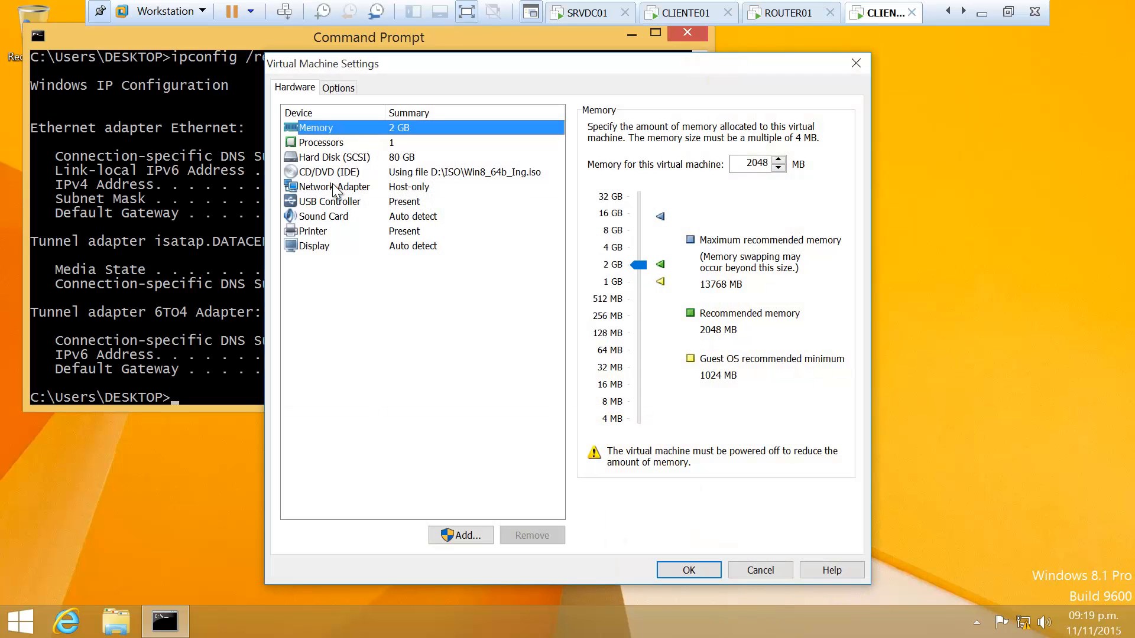
click(337, 186)
click(623, 266)
click(643, 285)
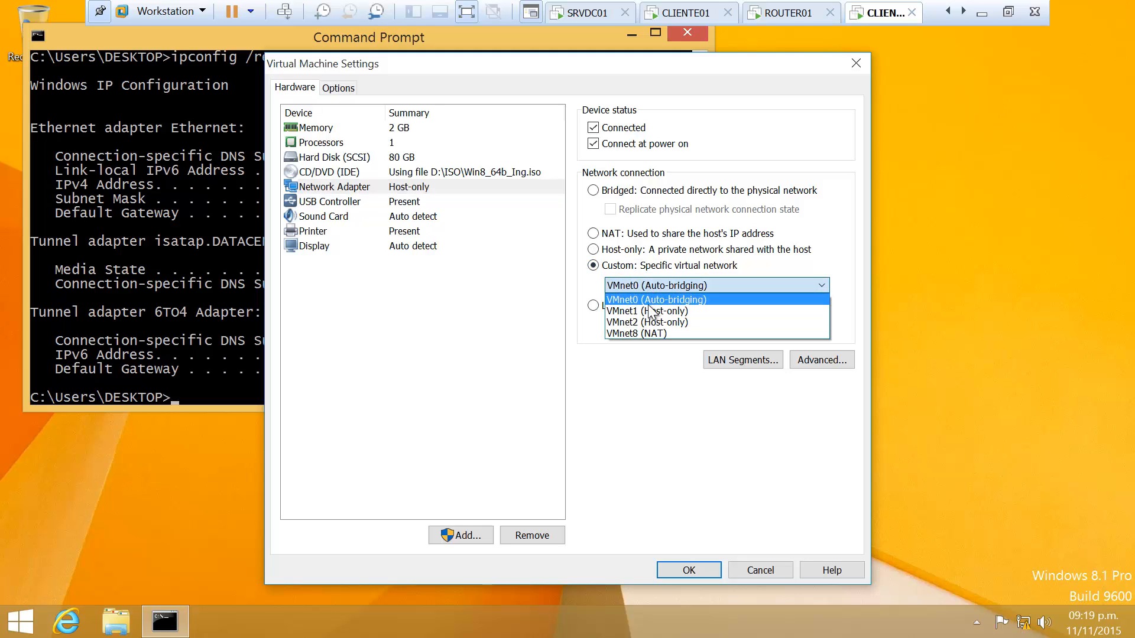
click(647, 322)
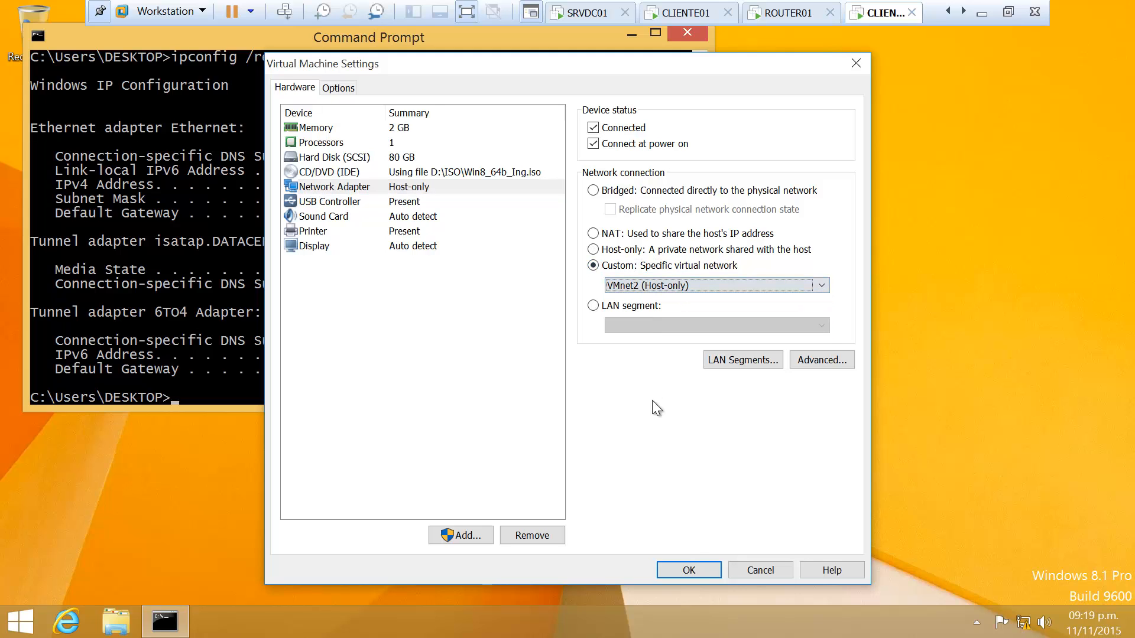
click(697, 570)
On CLIENTE01, release and renew the DHCP lease to obtain 200.200.100.15
click(678, 14)
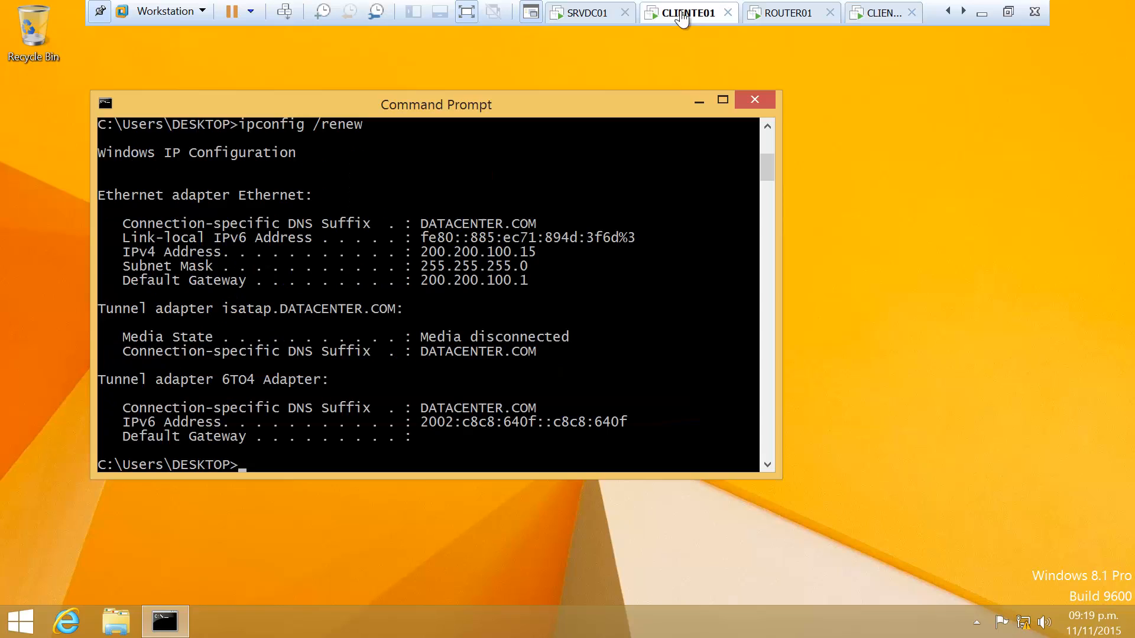
key(Up)
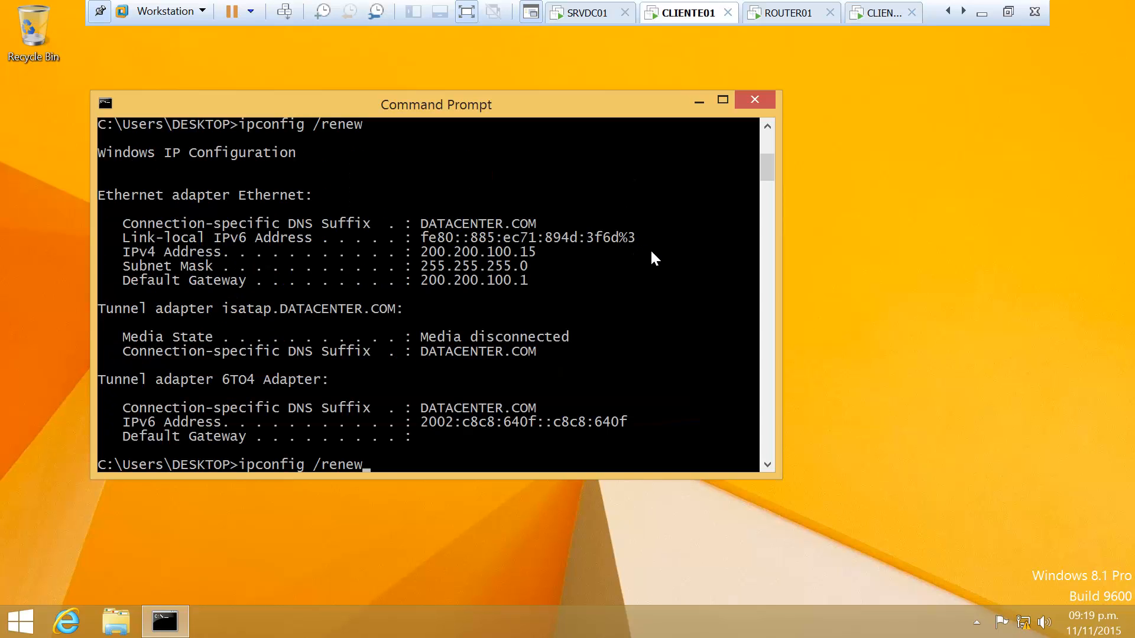
key(Up)
key(Return)
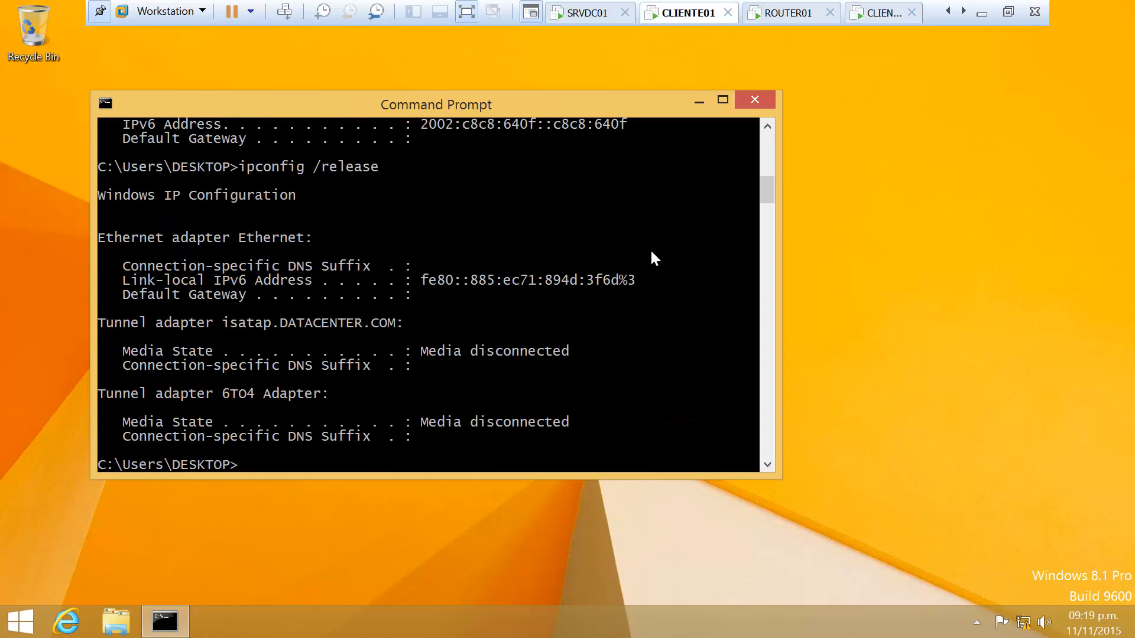
key(Up)
key(Up)
key(Return)
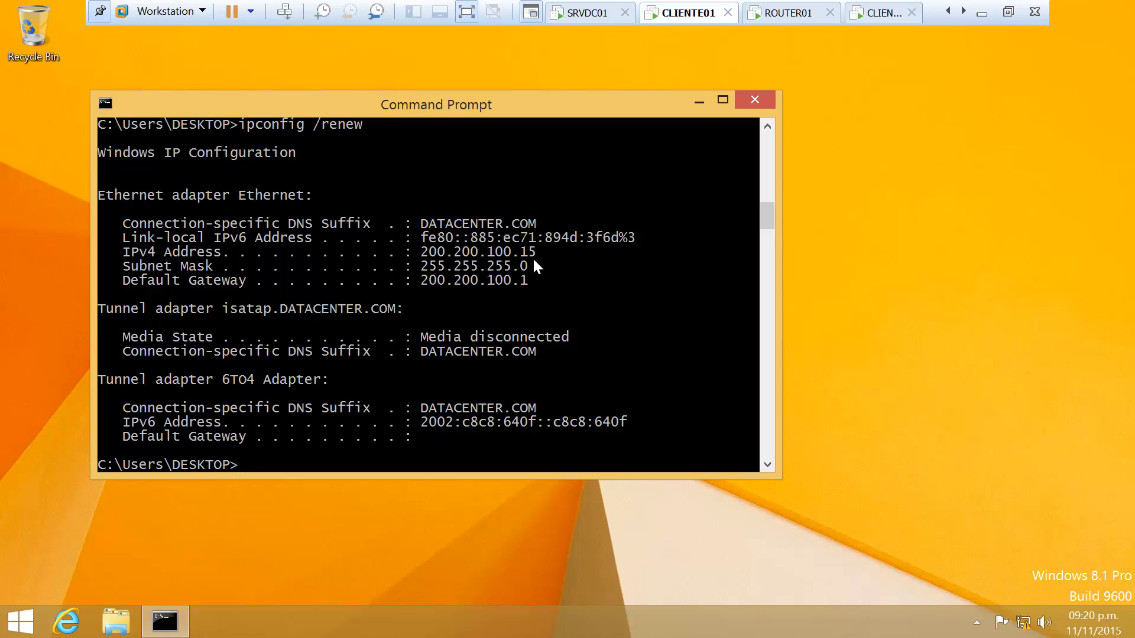
Ping datacenter.com from CLIENTE01 and get replies from 200.200.100.50
text(ping datacenyer)
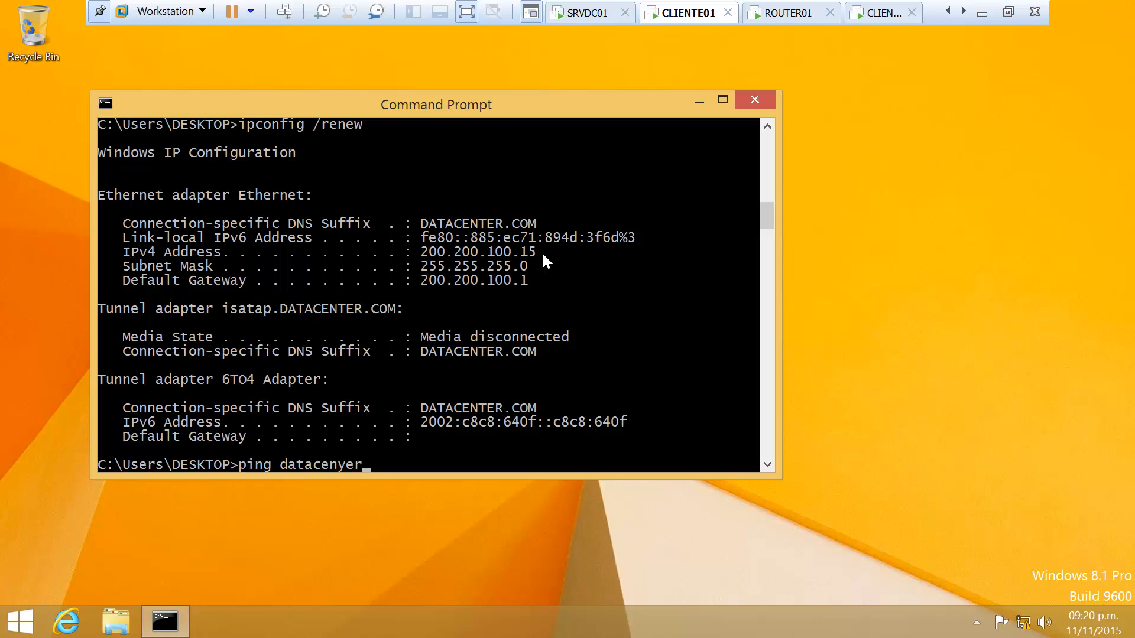
key(BackSpace)
key(BackSpace)
key(BackSpace)
text(ter.com)
key(Return)
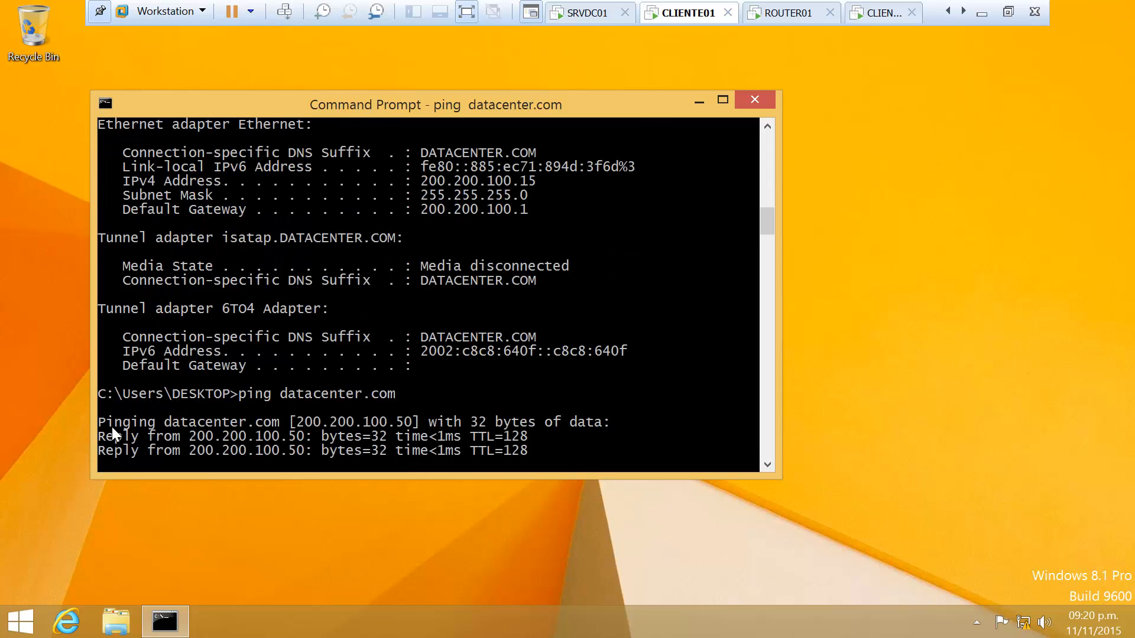
In CLIENTE01's System Properties, set domain membership to DATACENTER.COM and submit the join request
right_click(21, 620)
click(84, 364)
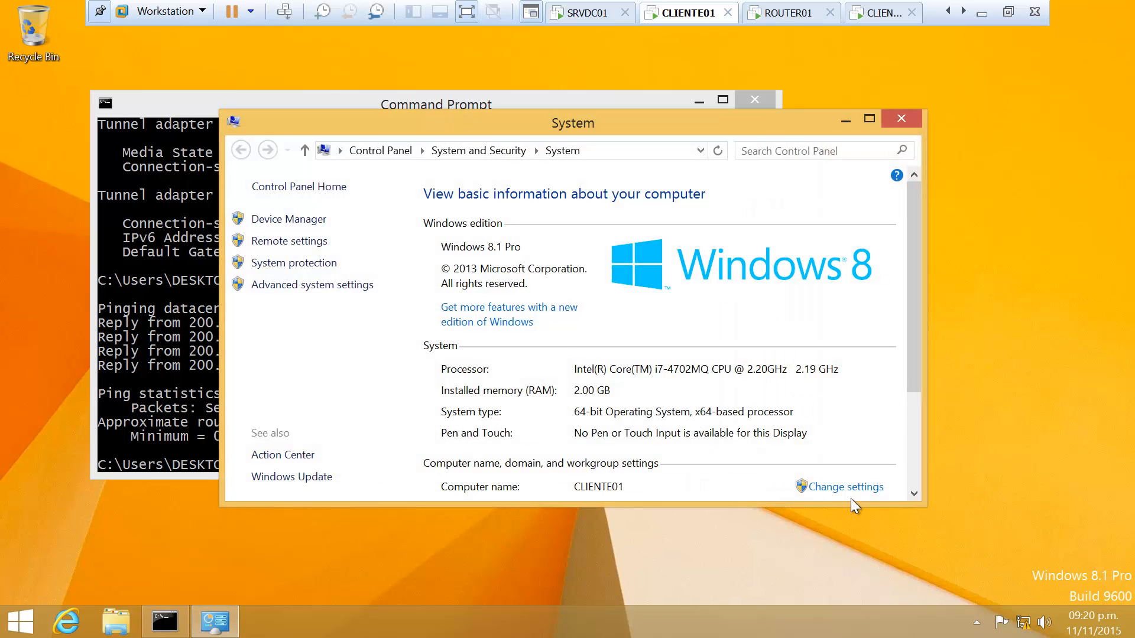
click(852, 489)
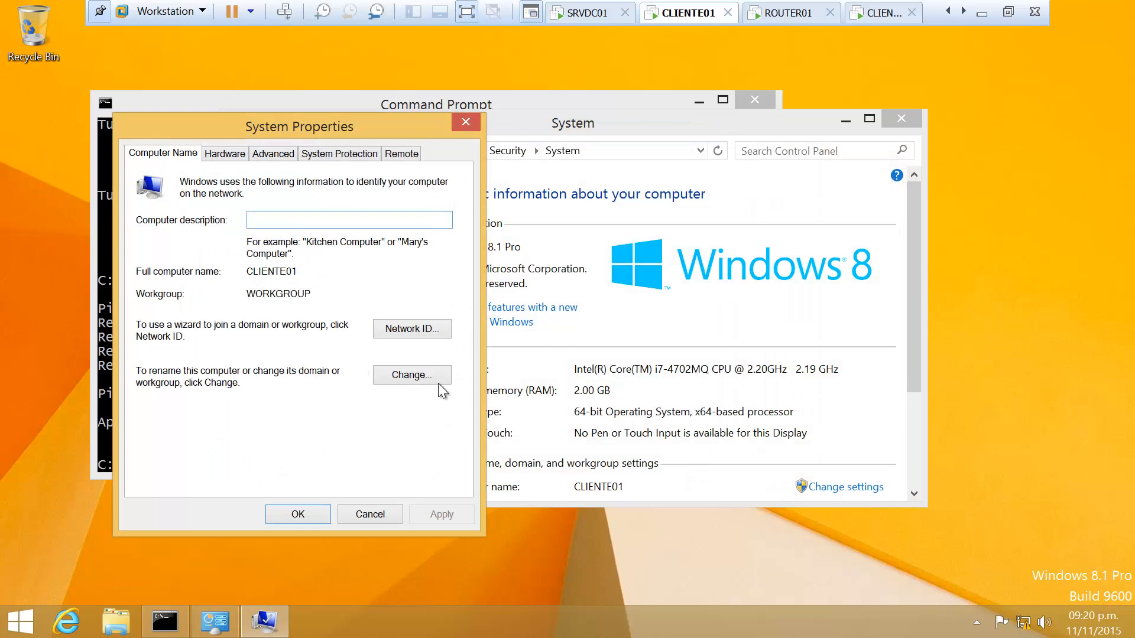
click(427, 377)
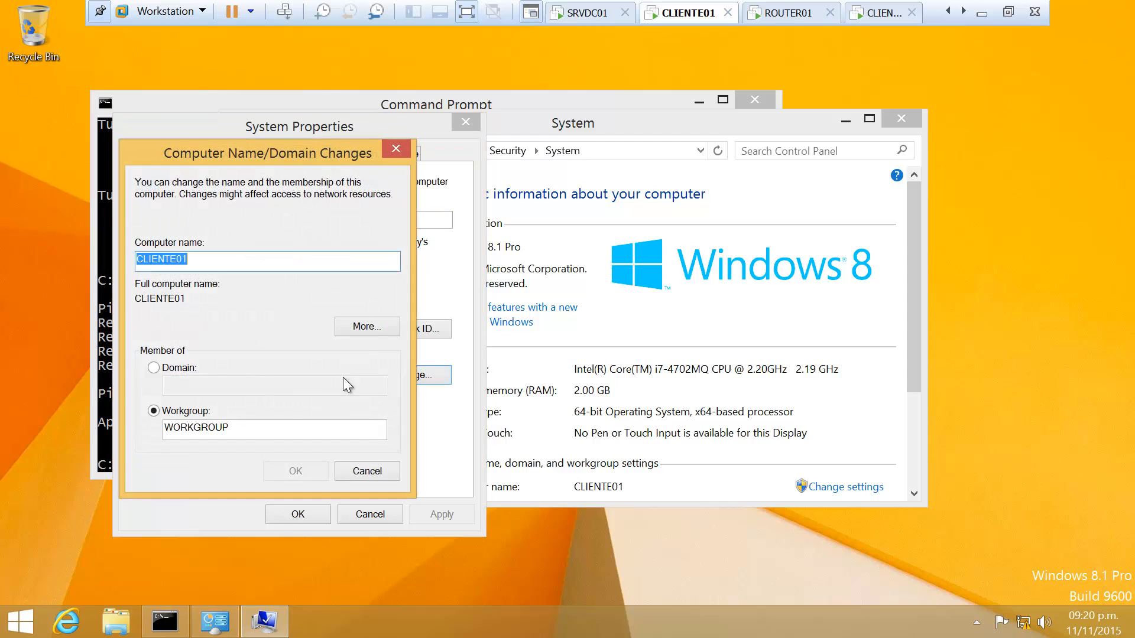
click(153, 367)
click(190, 385)
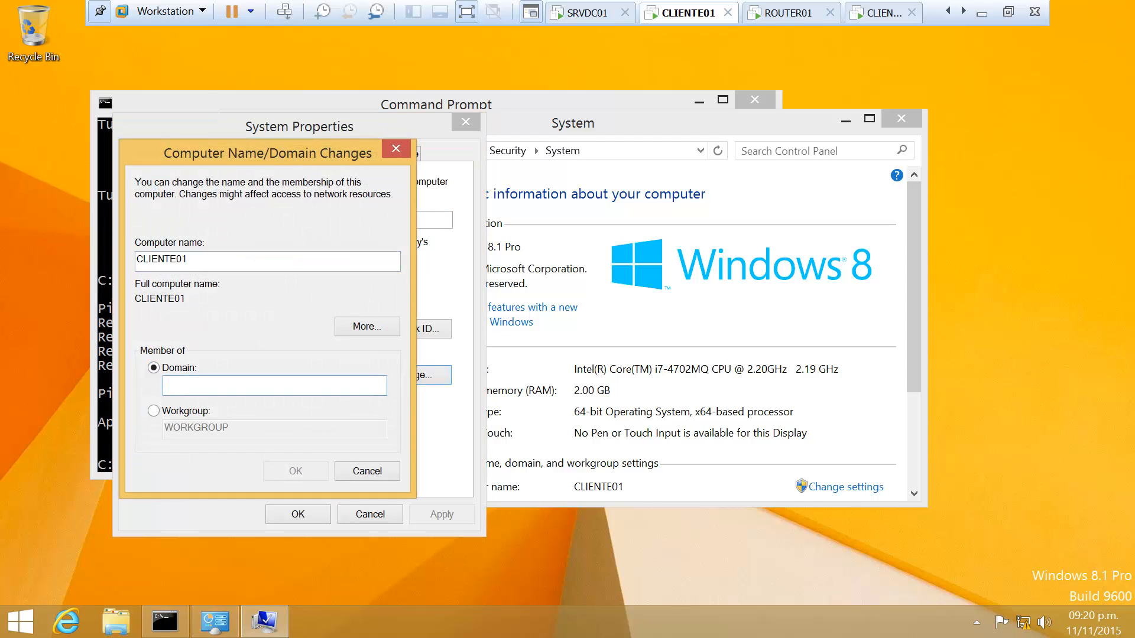
text(DATACENTER)
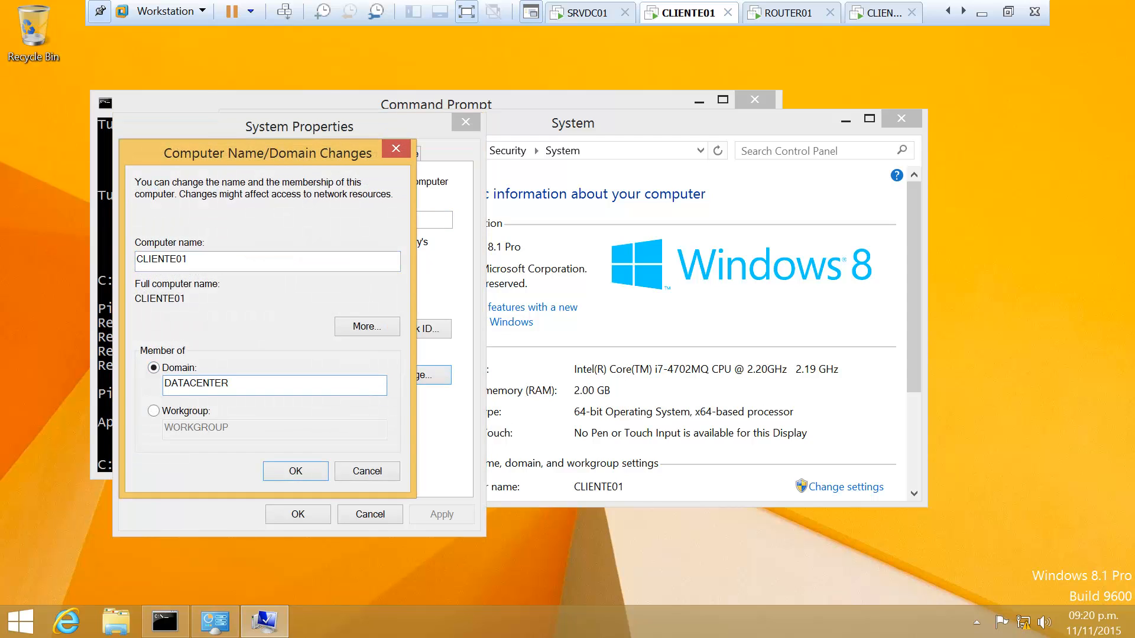
text(.COM)
key(Return)
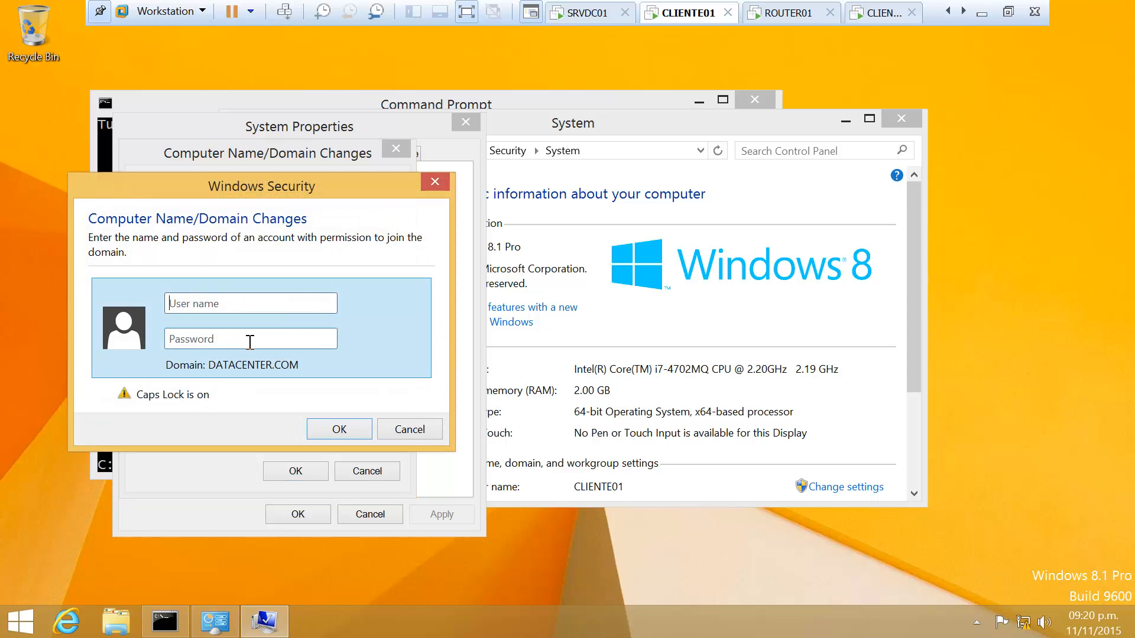
click(885, 13)
Clear the other client's Command Prompt with cls
text(cl)
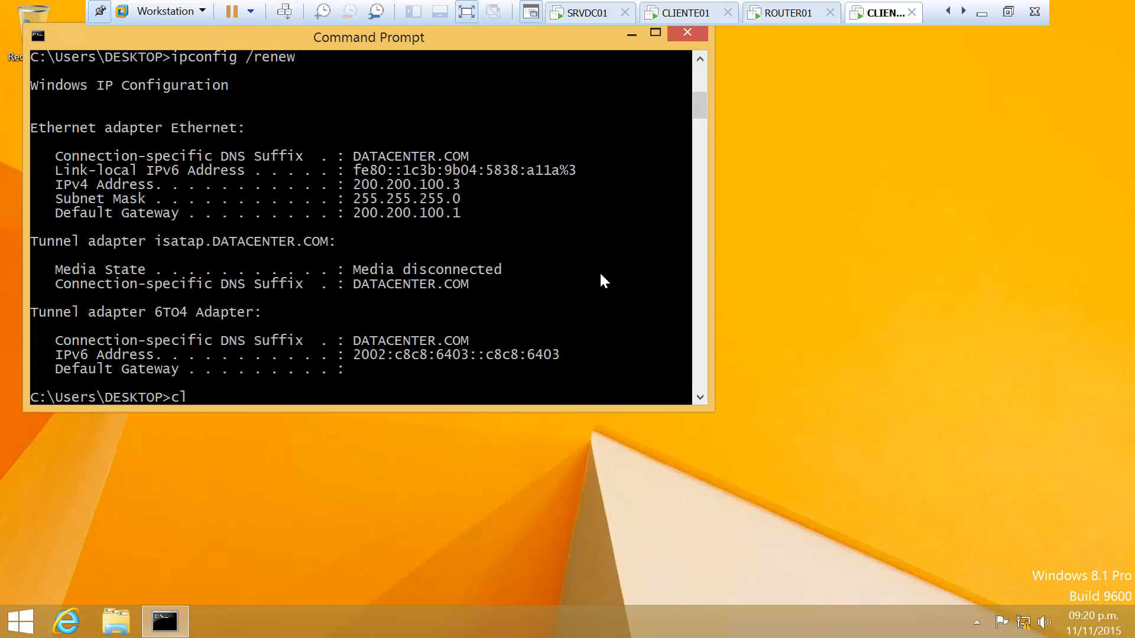
key(Return)
text(cls)
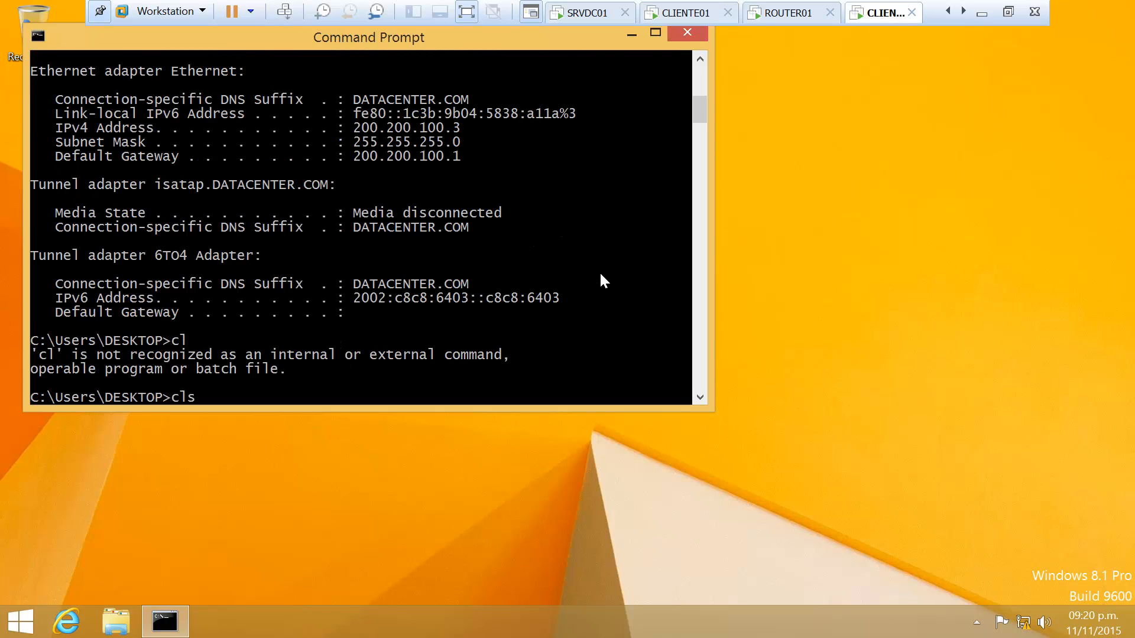
key(Return)
Run ipconfig /release, then ipconfig /renew on the other client
key(Up)
key(Up)
key(Up)
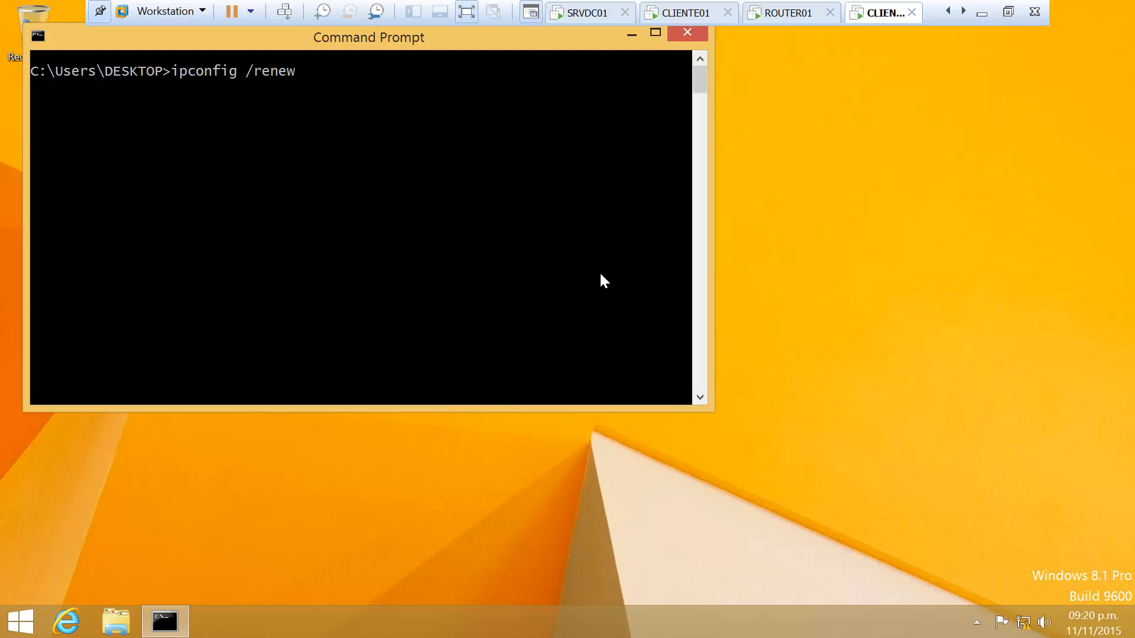
key(Up)
key(Return)
key(Down)
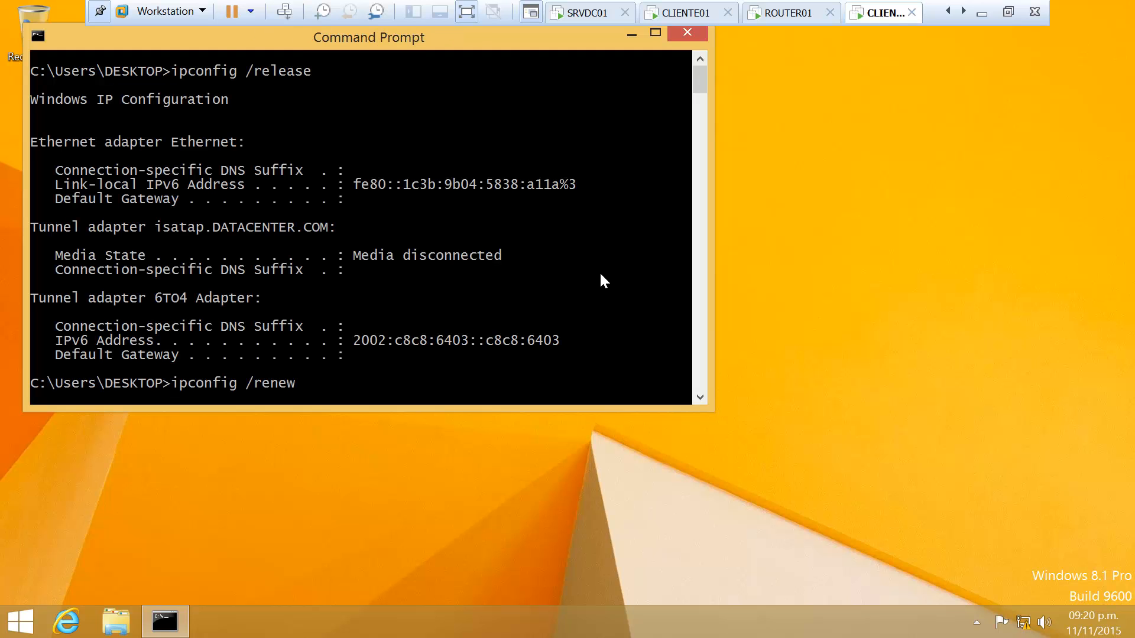
key(Return)
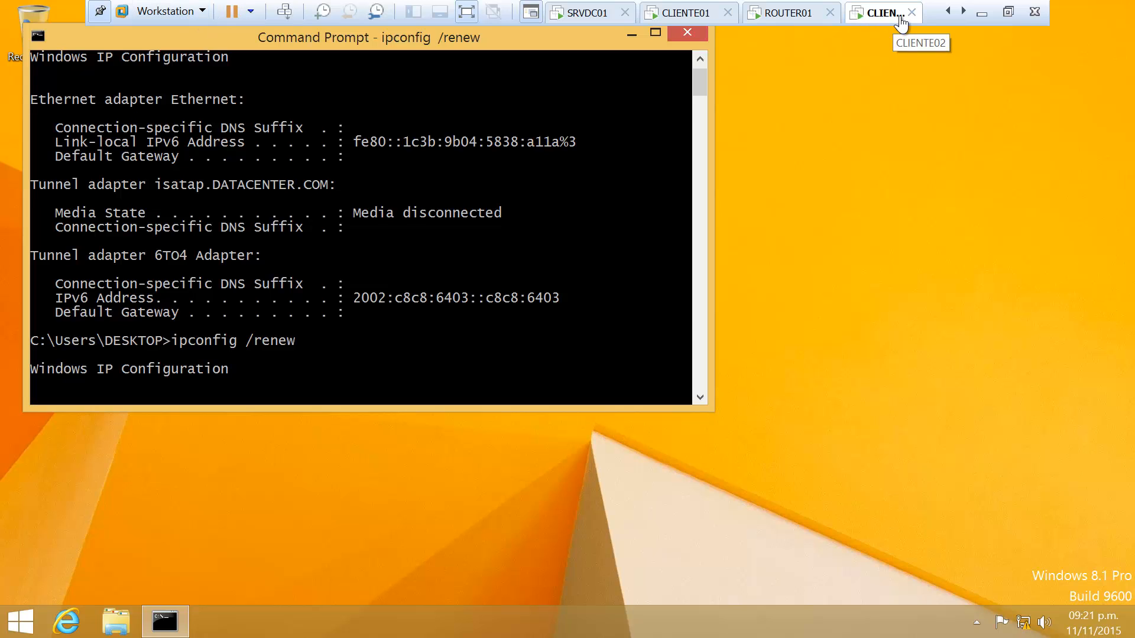
Sign in to the SRVDC01 domain controller with the account password
click(592, 14)
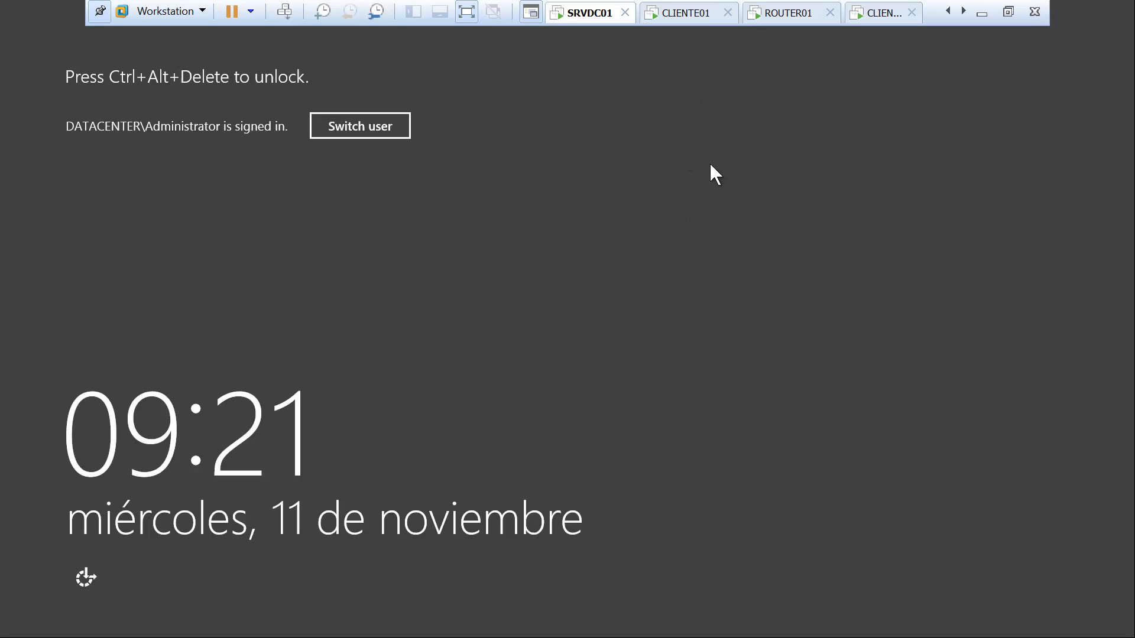
click(284, 11)
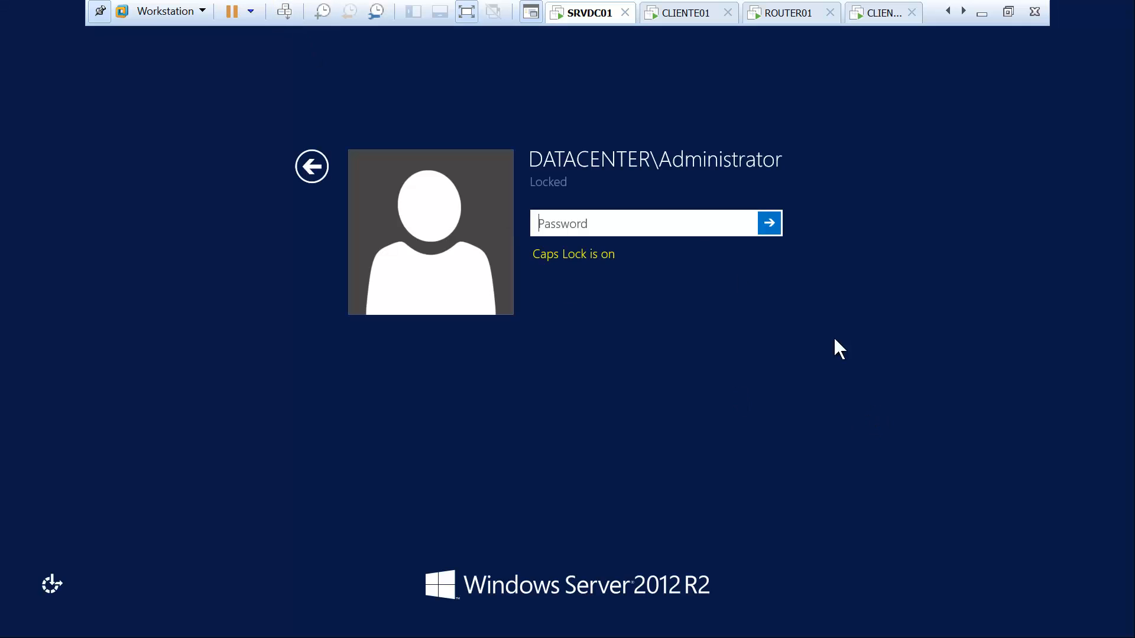
key(Caps_Lock)
text(•••••••)
key(Return)
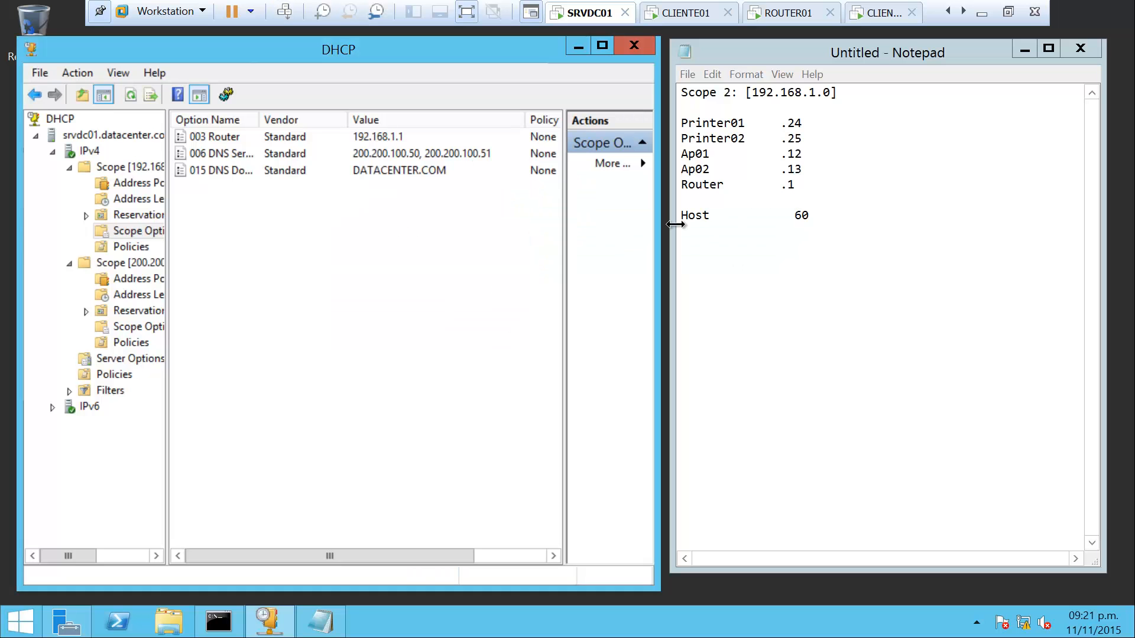
Set SRVDC01's Ethernet IPv4 default gateway to 200.200.100.1
right_click(1024, 624)
click(1024, 617)
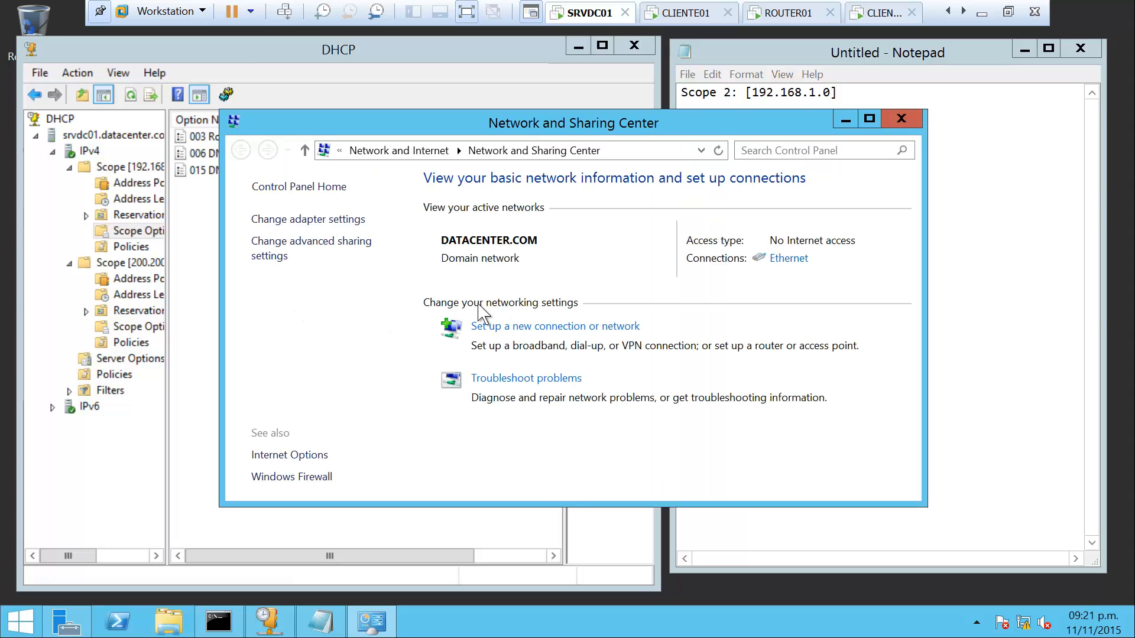
click(329, 223)
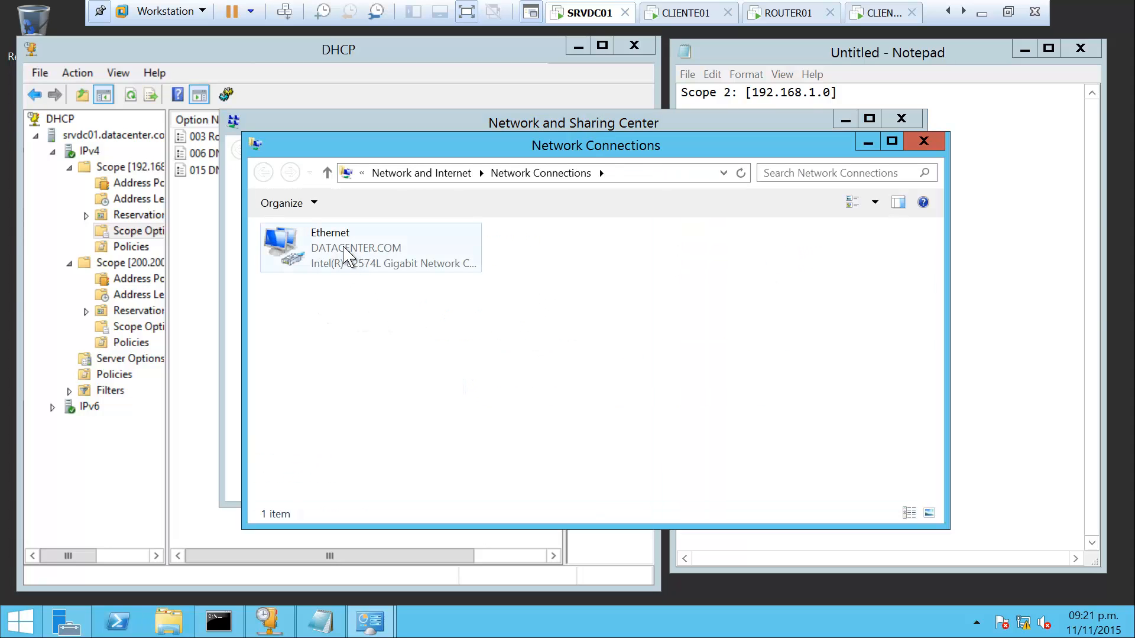
right_click(344, 248)
click(393, 389)
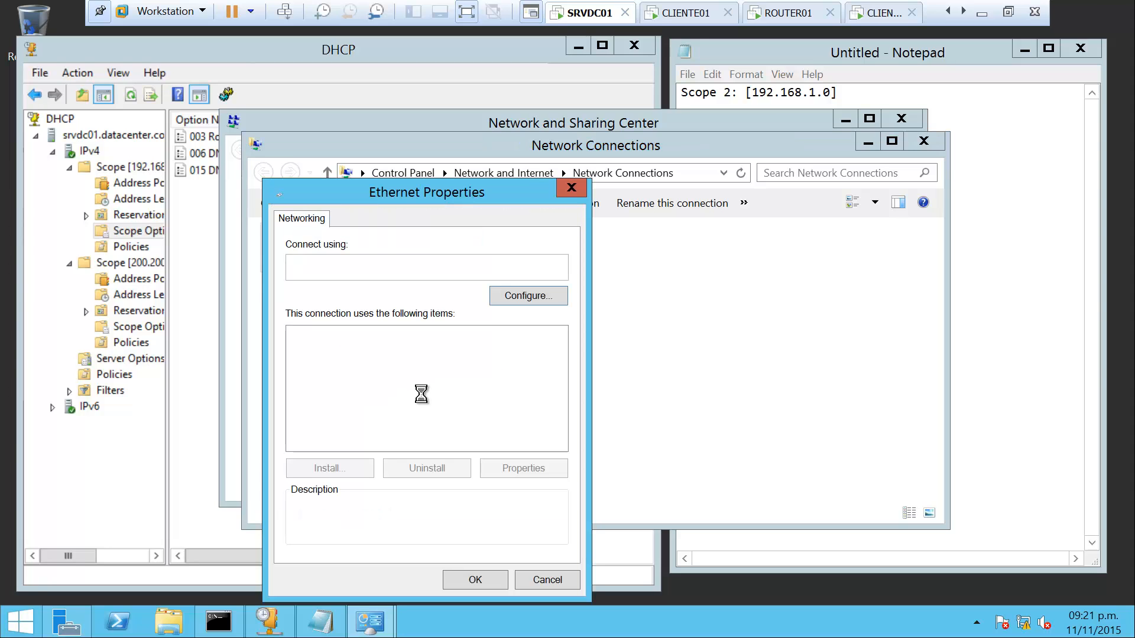
double_click(467, 438)
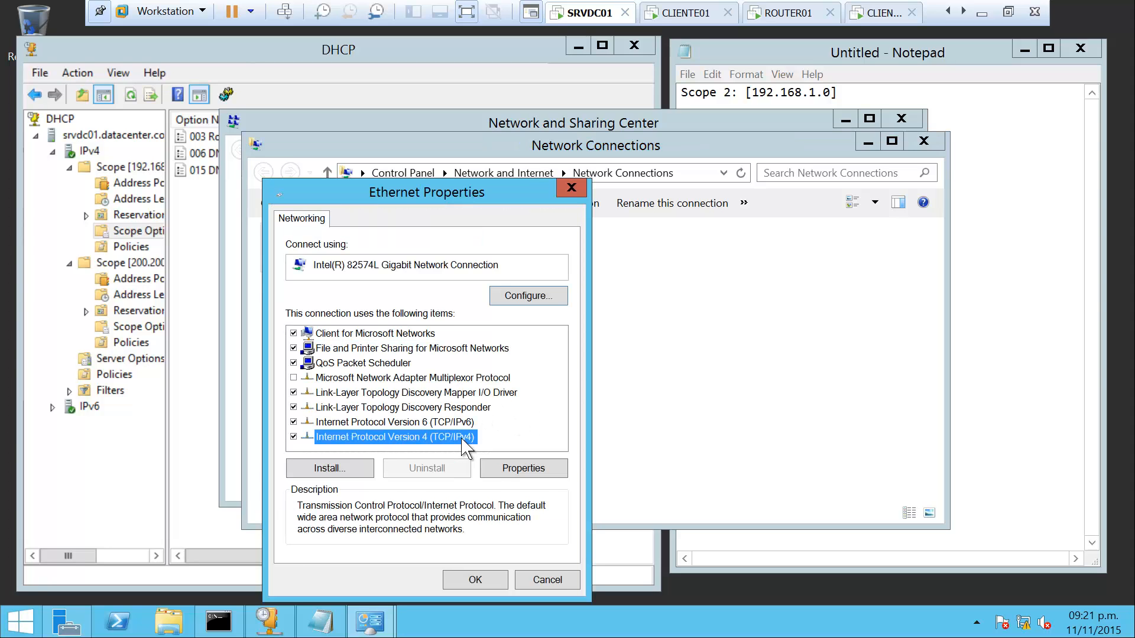
click(498, 407)
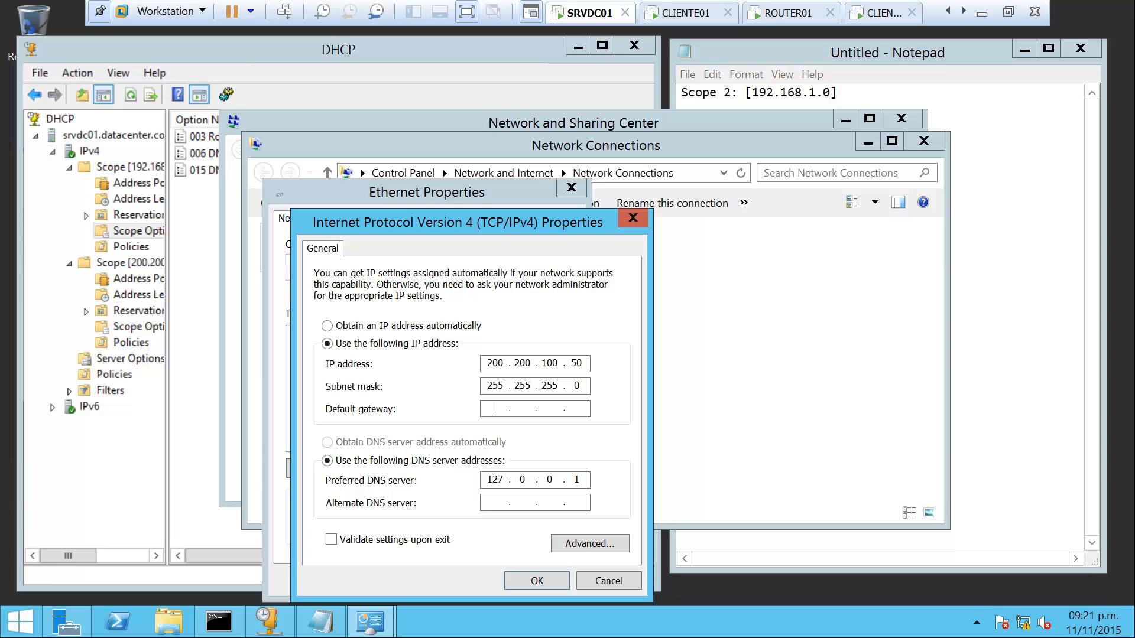
text(20022)
text(0100)
click(554, 578)
Close the adapter properties and network windows, then return to the client VM
click(475, 578)
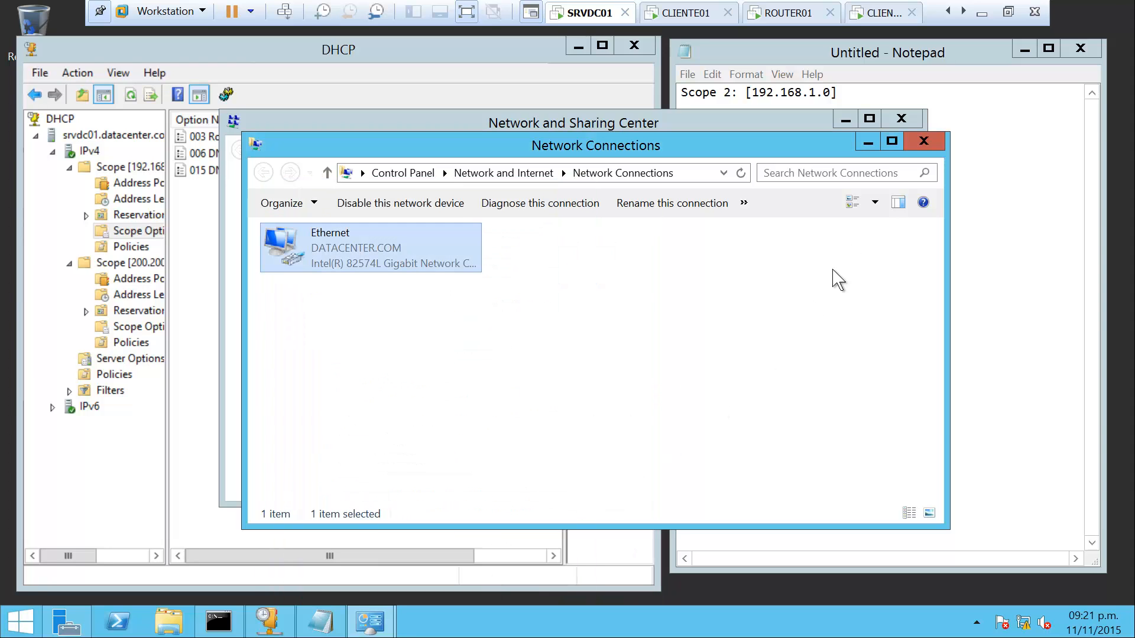
click(925, 141)
click(901, 118)
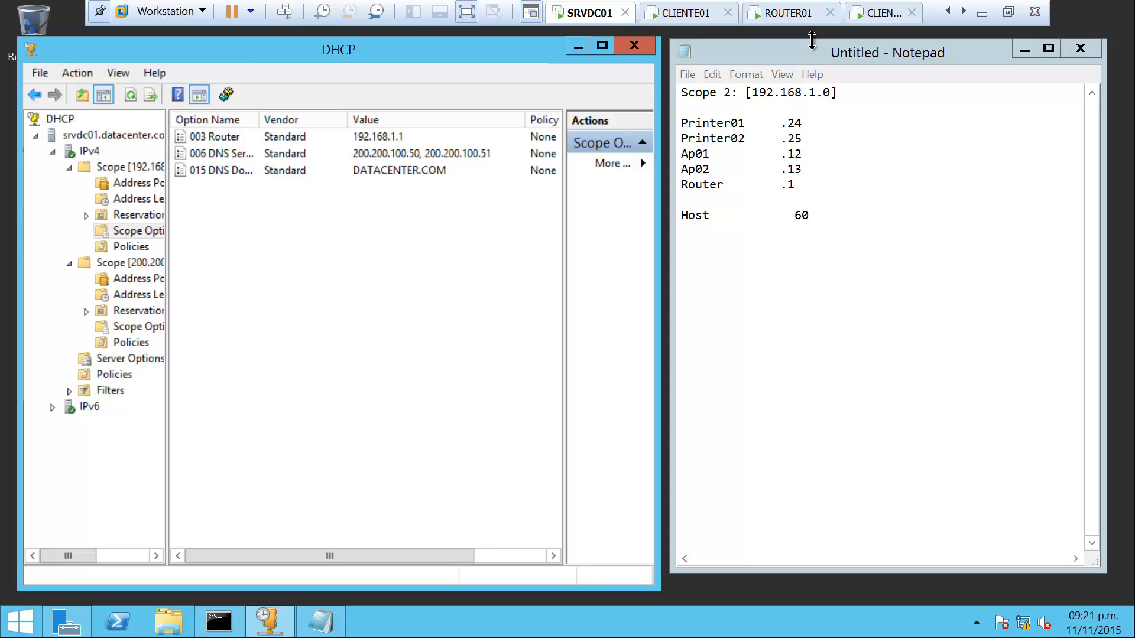
click(863, 15)
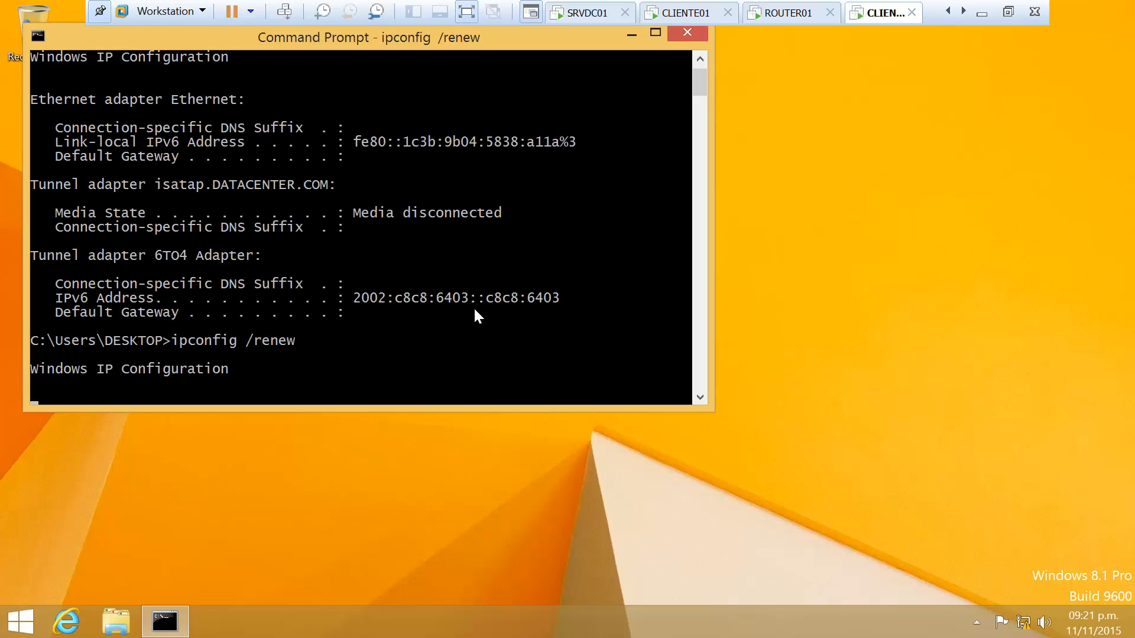
Abort the stalled renewal and rerun ipconfig /renew to get 192.168.1.2 with gateway 192.168.1.1
key(ctrl+c)
key(Up)
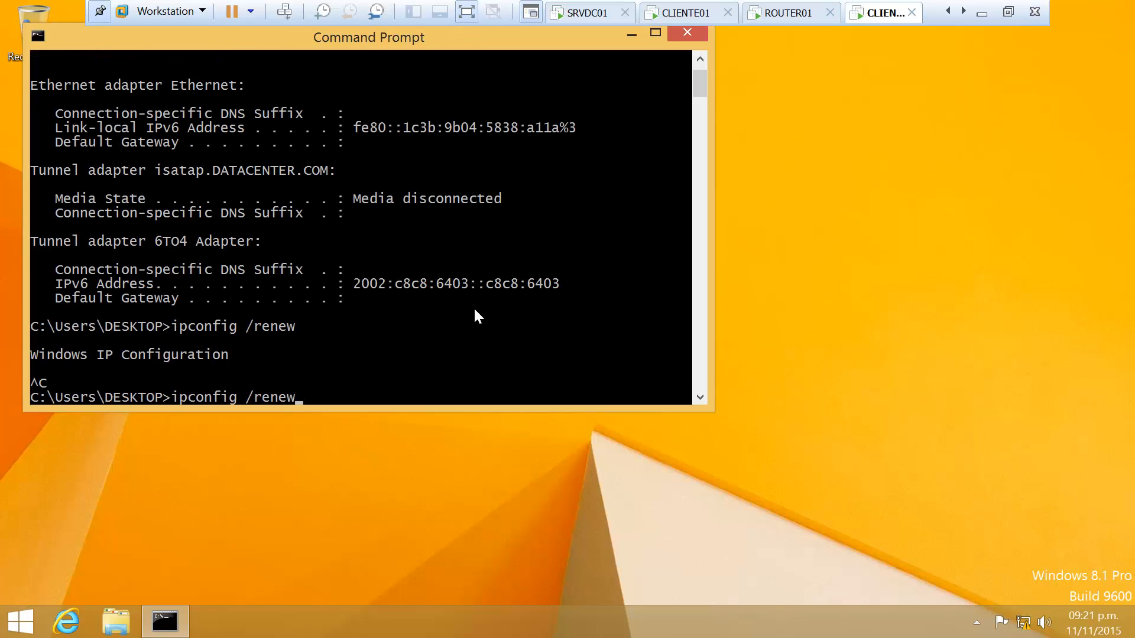
key(Return)
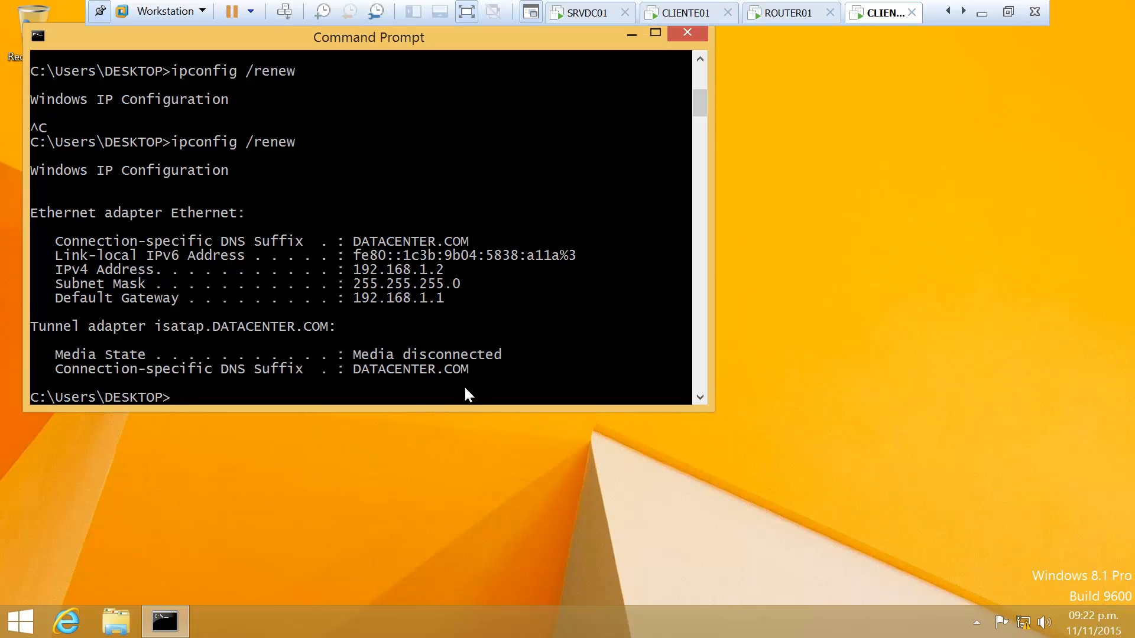
Ping datacenter.com and confirm replies from 200.200.100.50
text(ping datacenter)
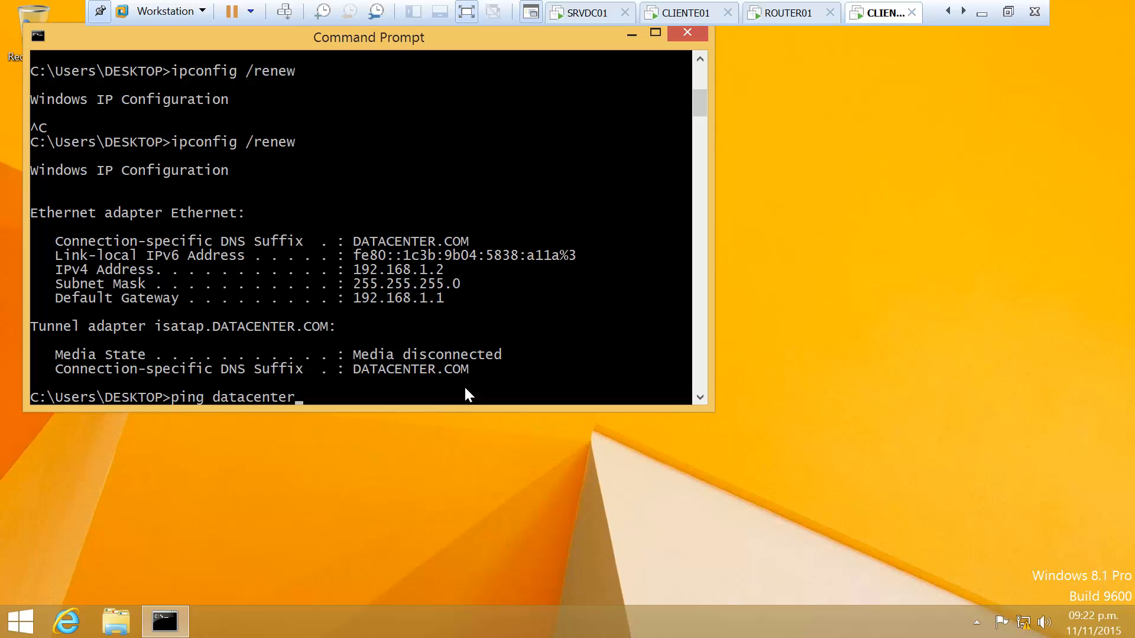
text(.con)
key(BackSpace)
text(m)
key(Return)
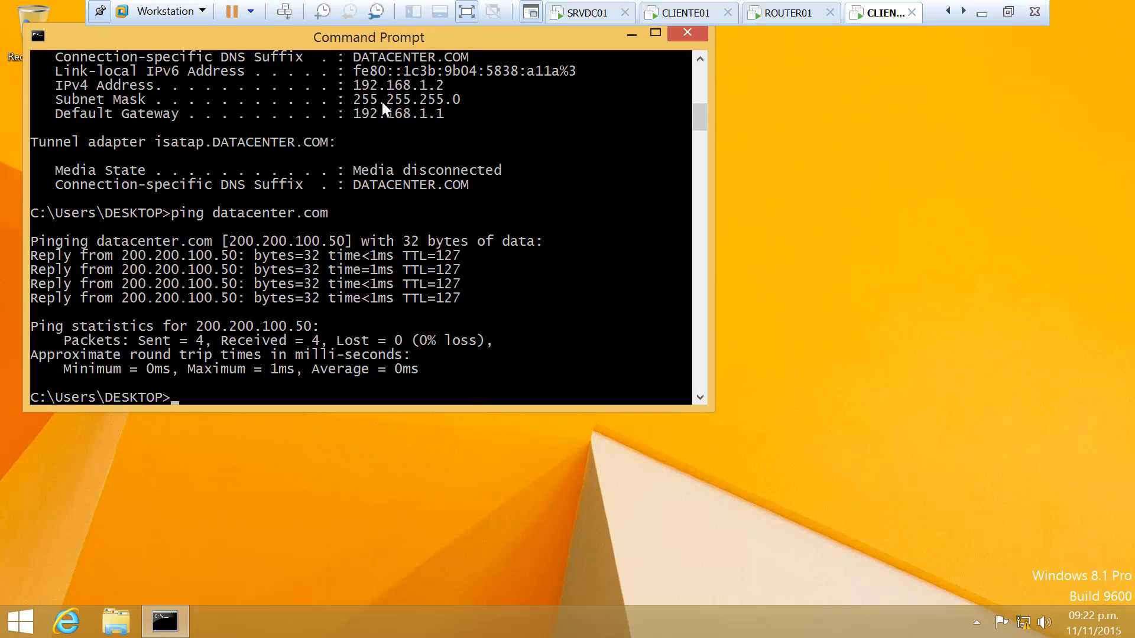
scroll(694, 103, up, 7)
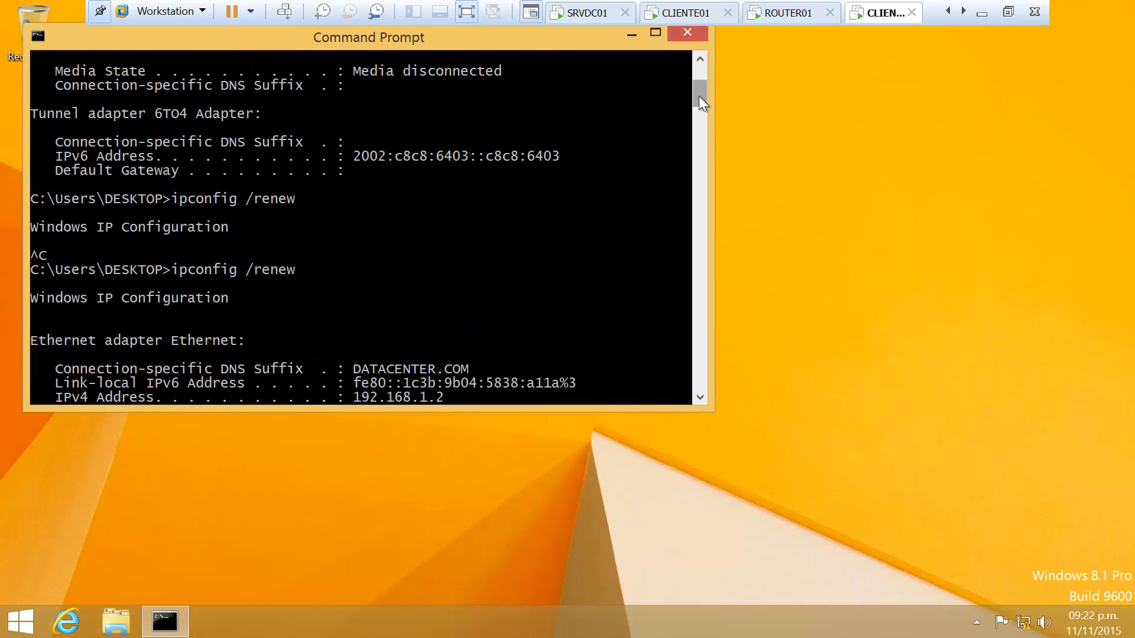
drag(699, 96, 697, 115)
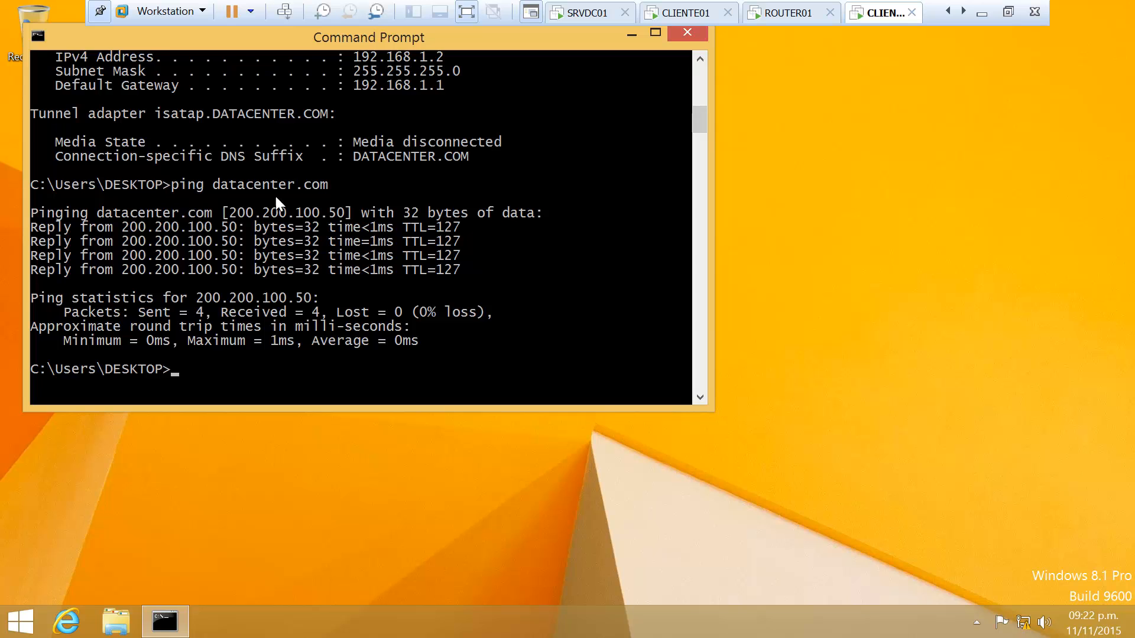
In CLIENTE02's System Properties, set domain membership to datacenter.com and submit, then exit to the host
right_click(29, 617)
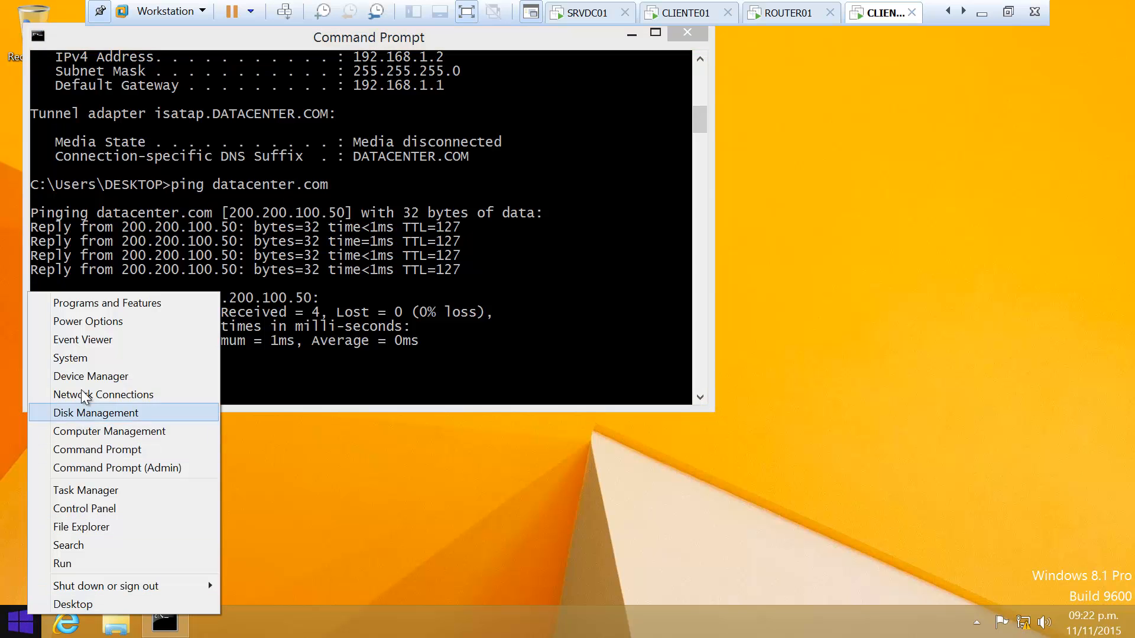
click(76, 362)
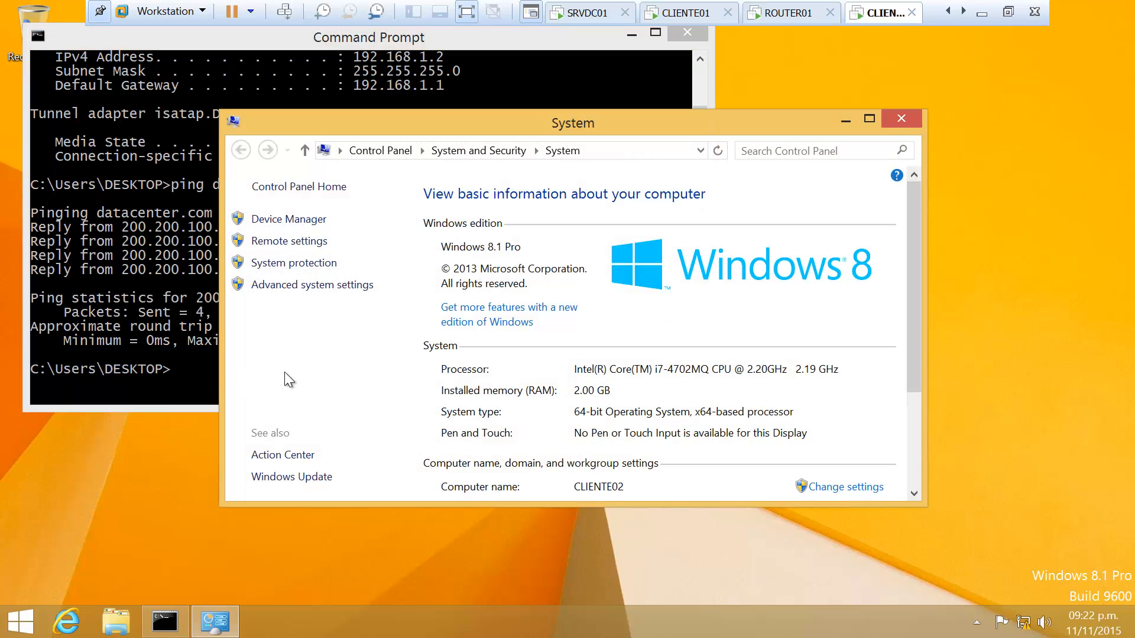
click(864, 488)
click(409, 353)
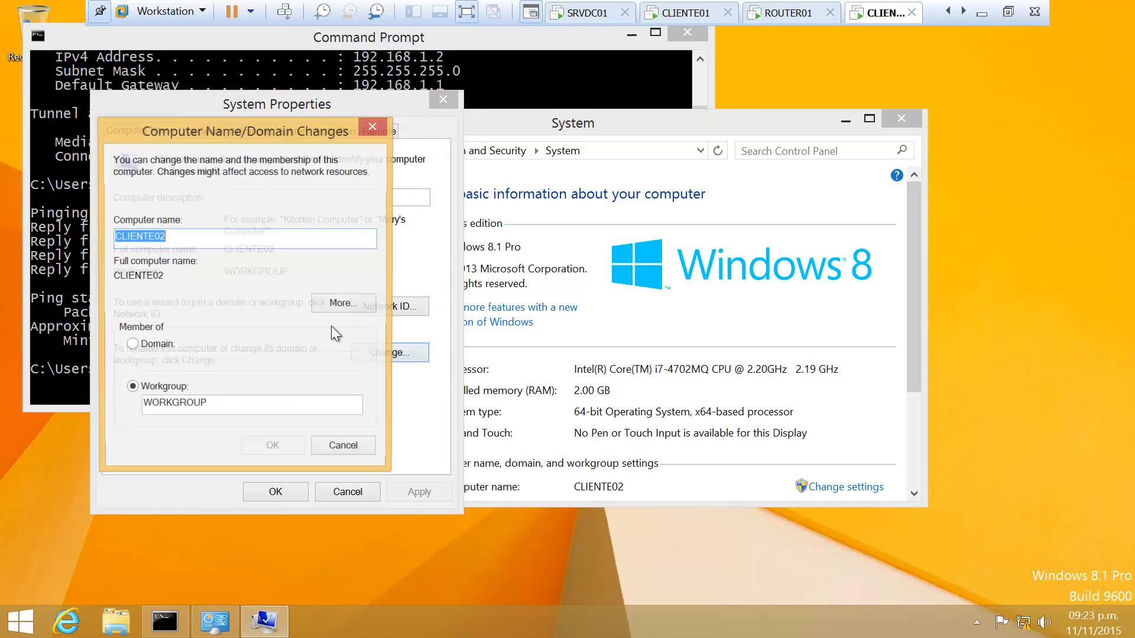
click(161, 344)
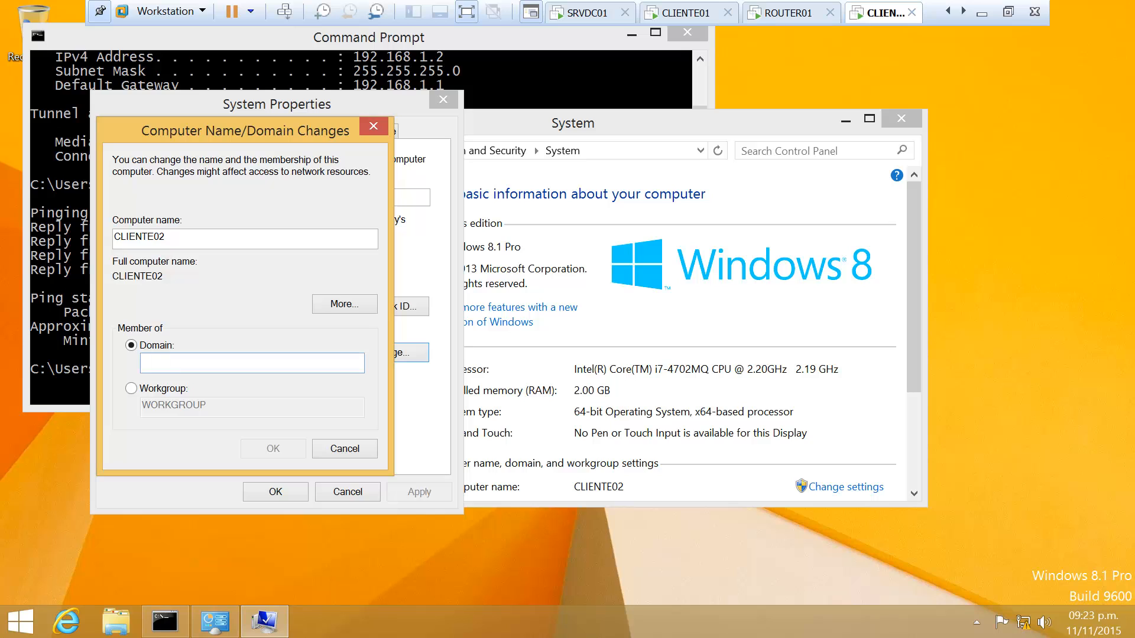
text(datacente)
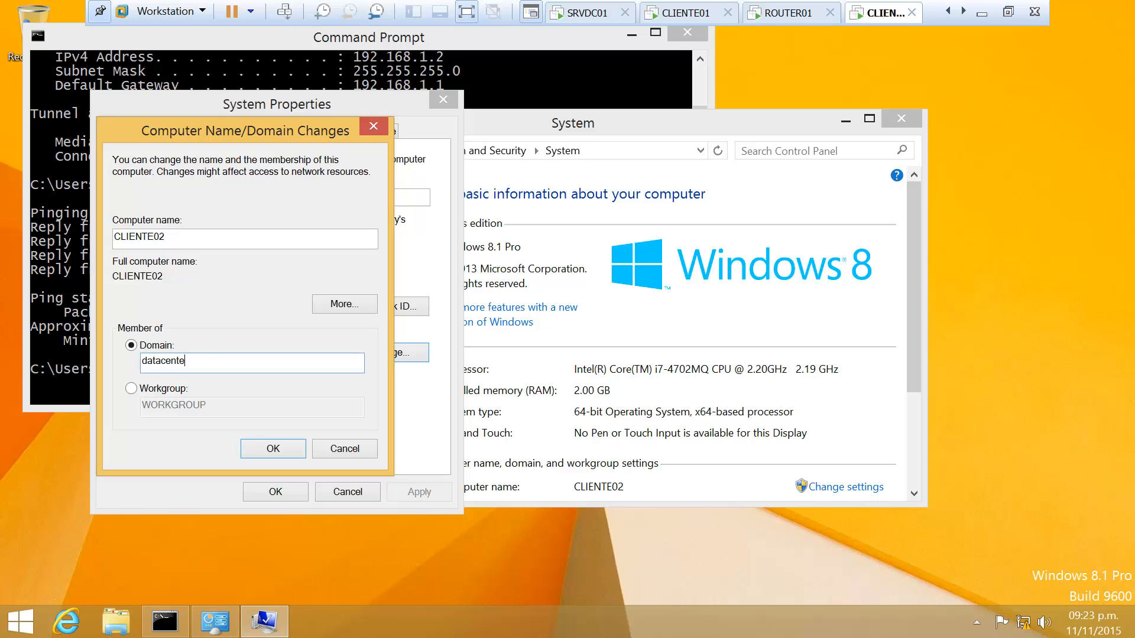
text(r.com)
key(Return)
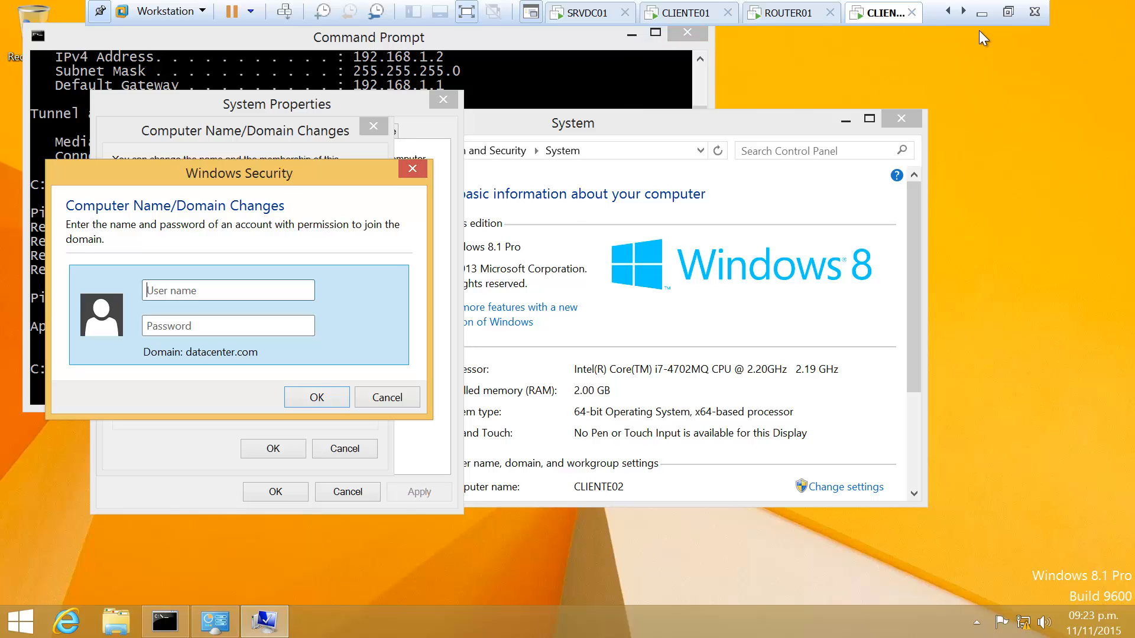
click(981, 13)
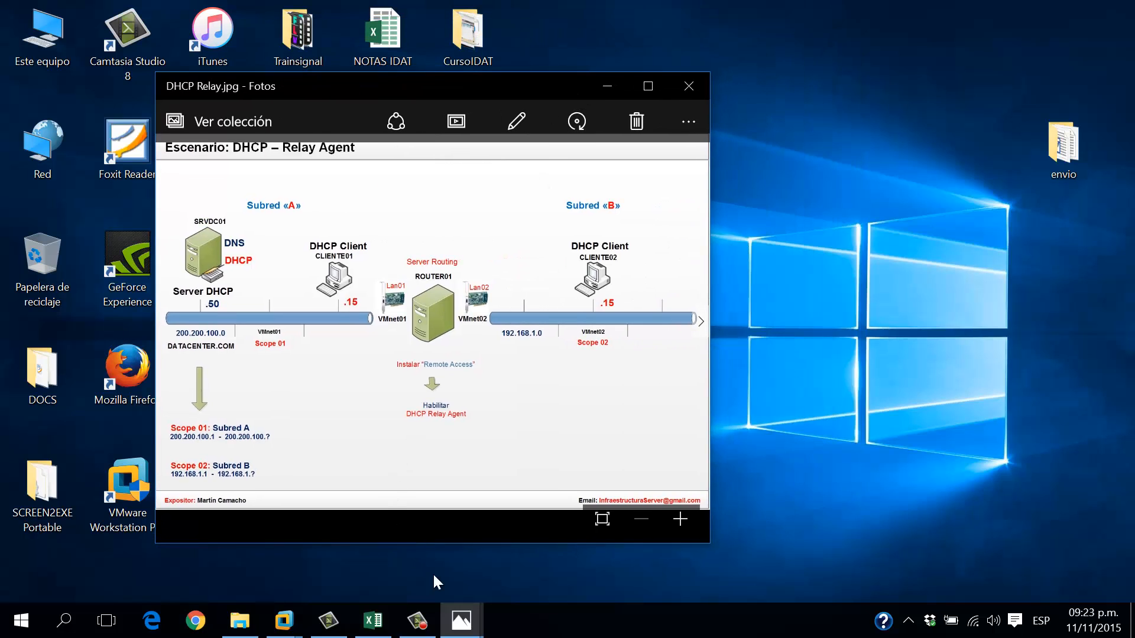
Bring up Escenario DHCP Relay.jpg and position the DHCP Relay.jpg window to its left
mouse_move(461, 621)
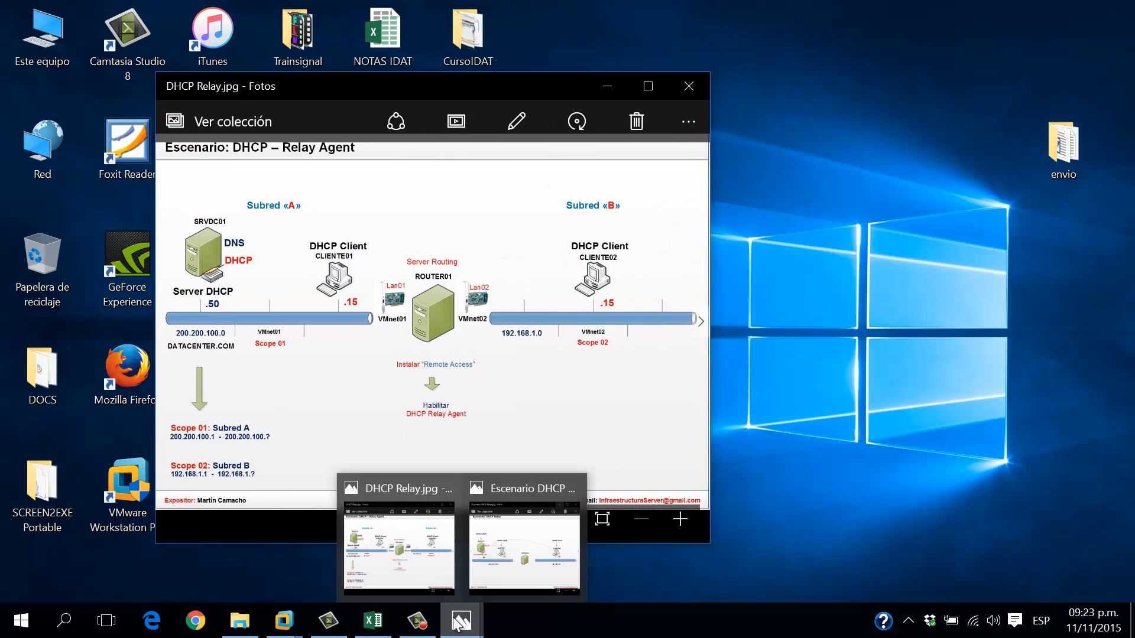
click(494, 533)
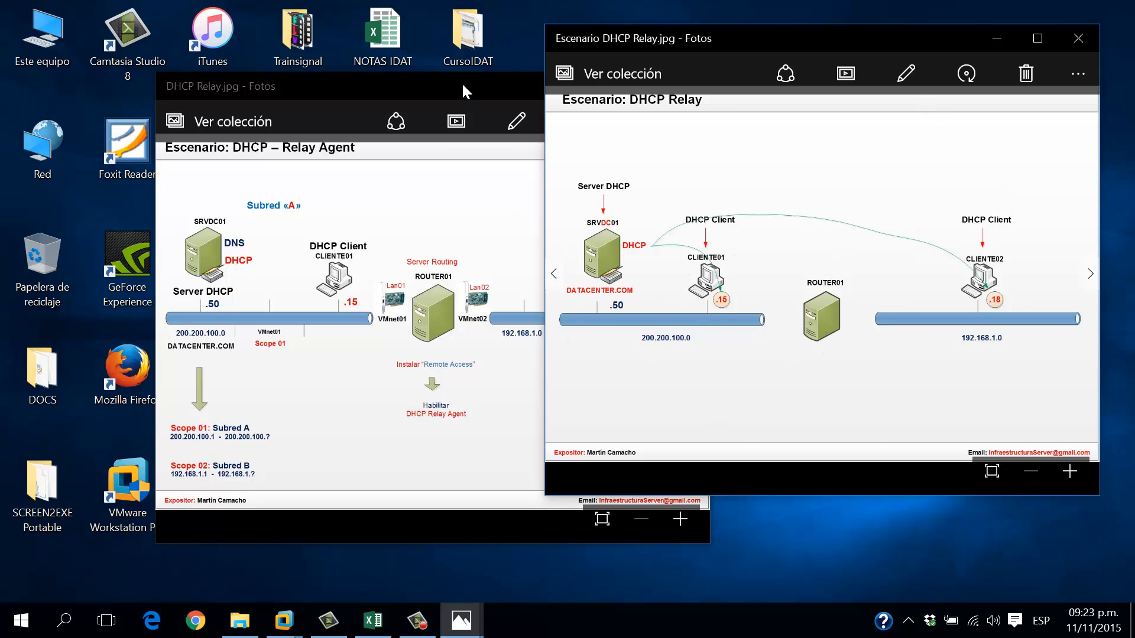
drag(461, 81, 319, 34)
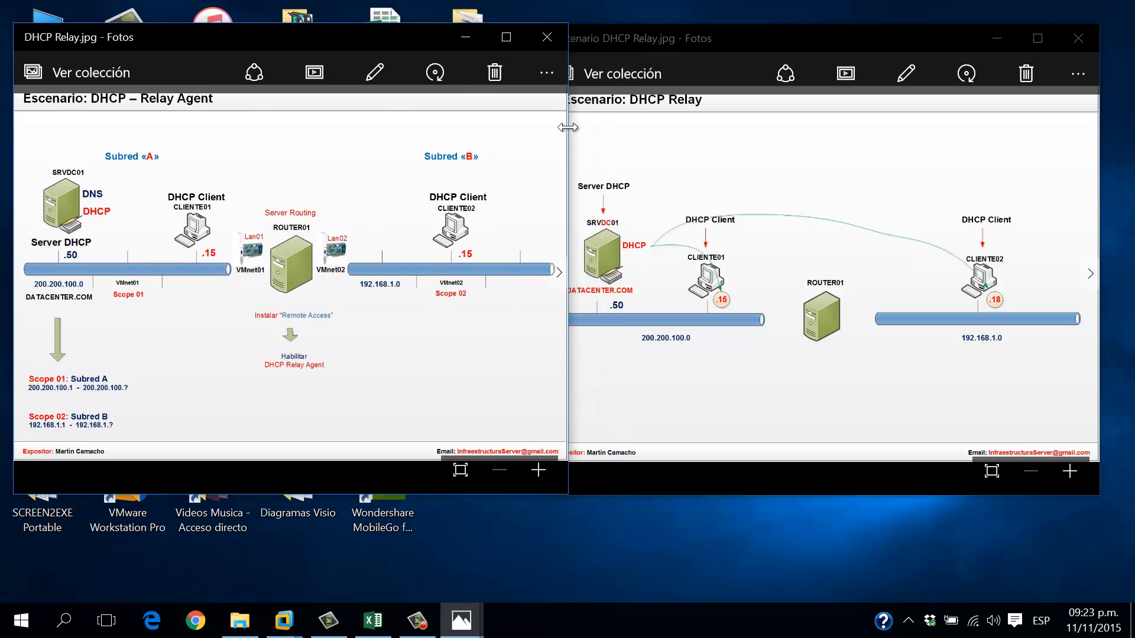
drag(568, 127, 535, 131)
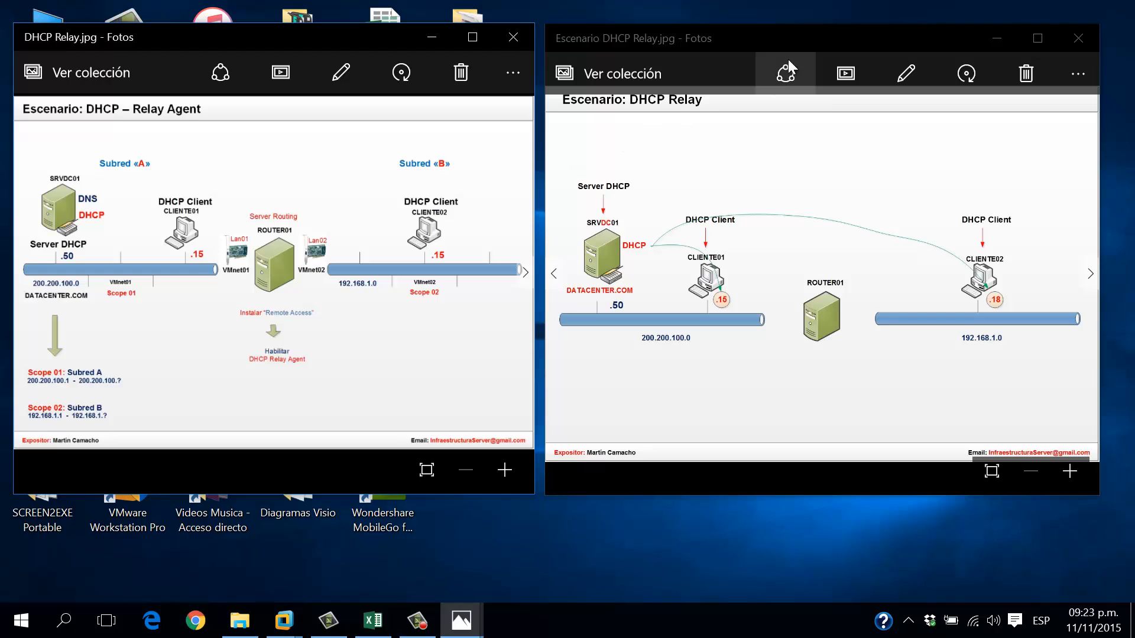
drag(793, 40, 807, 42)
click(341, 37)
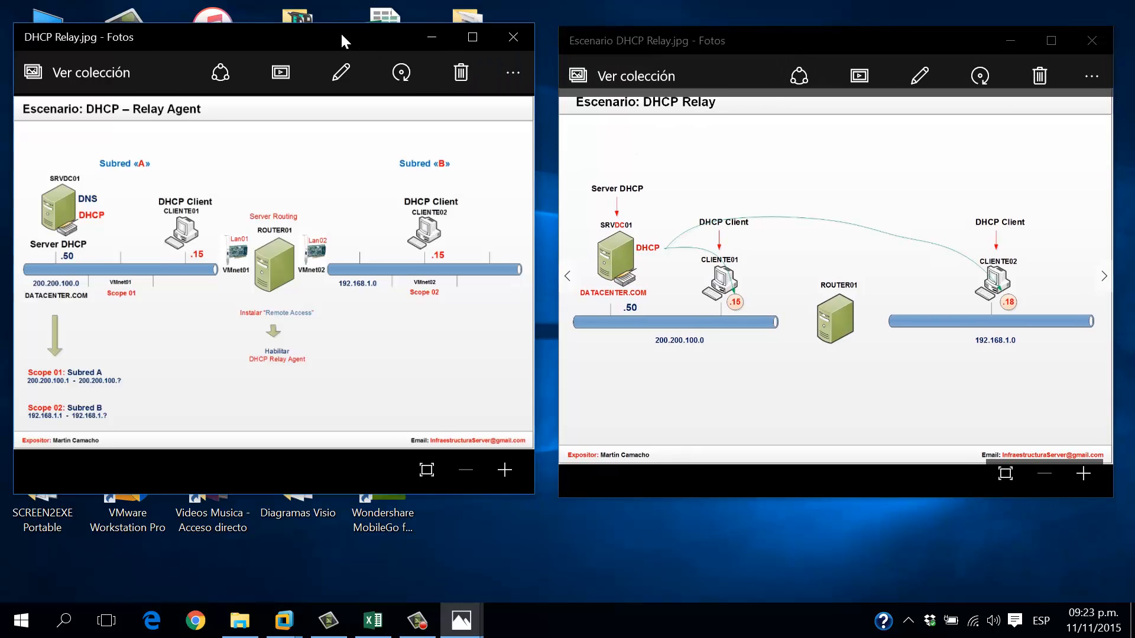
drag(341, 36, 351, 40)
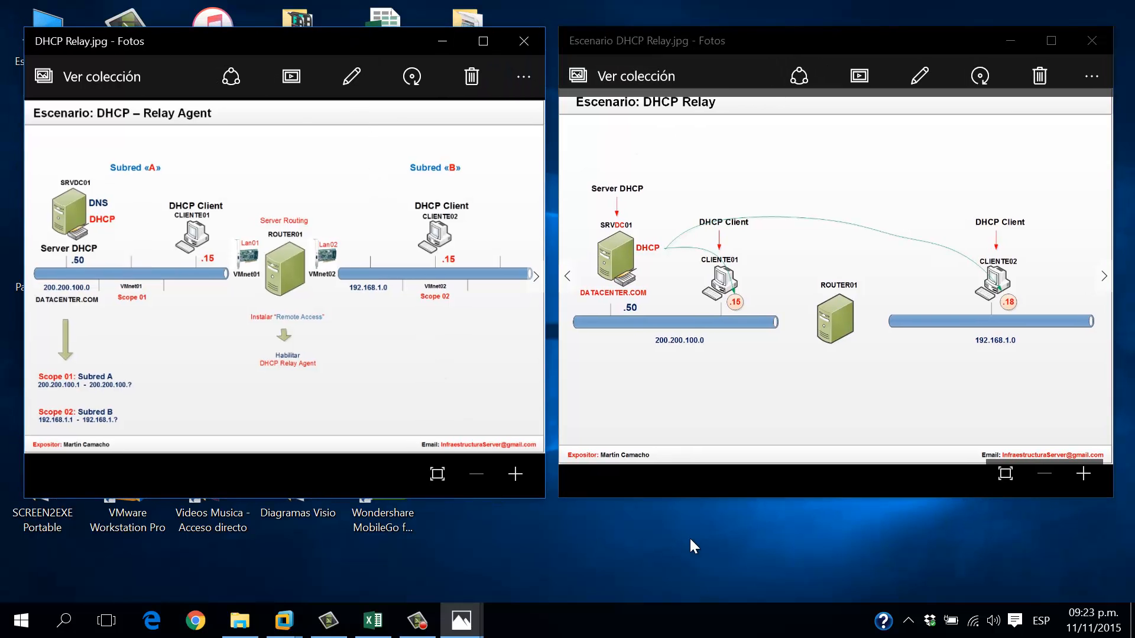